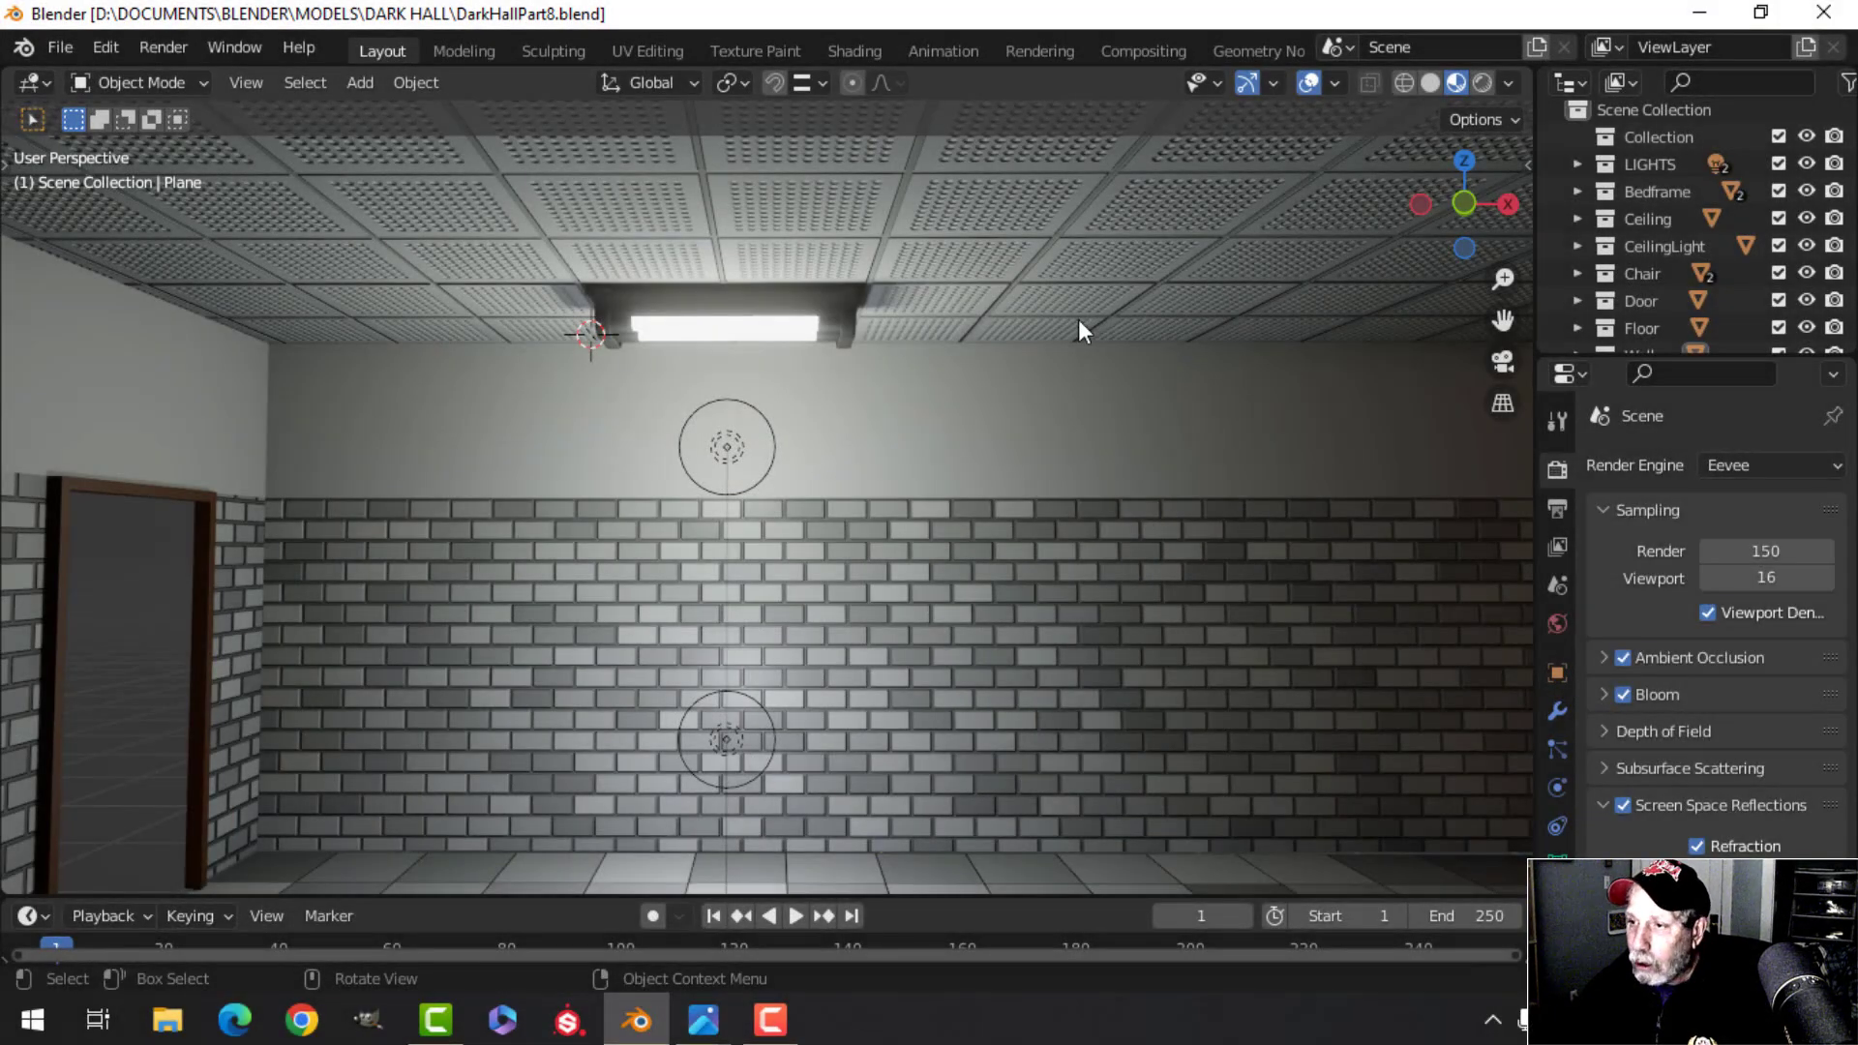
Open the Shading workspace and select the Principled BSDF node of the plane's Concrete material
scroll(1107, 606, down, 3)
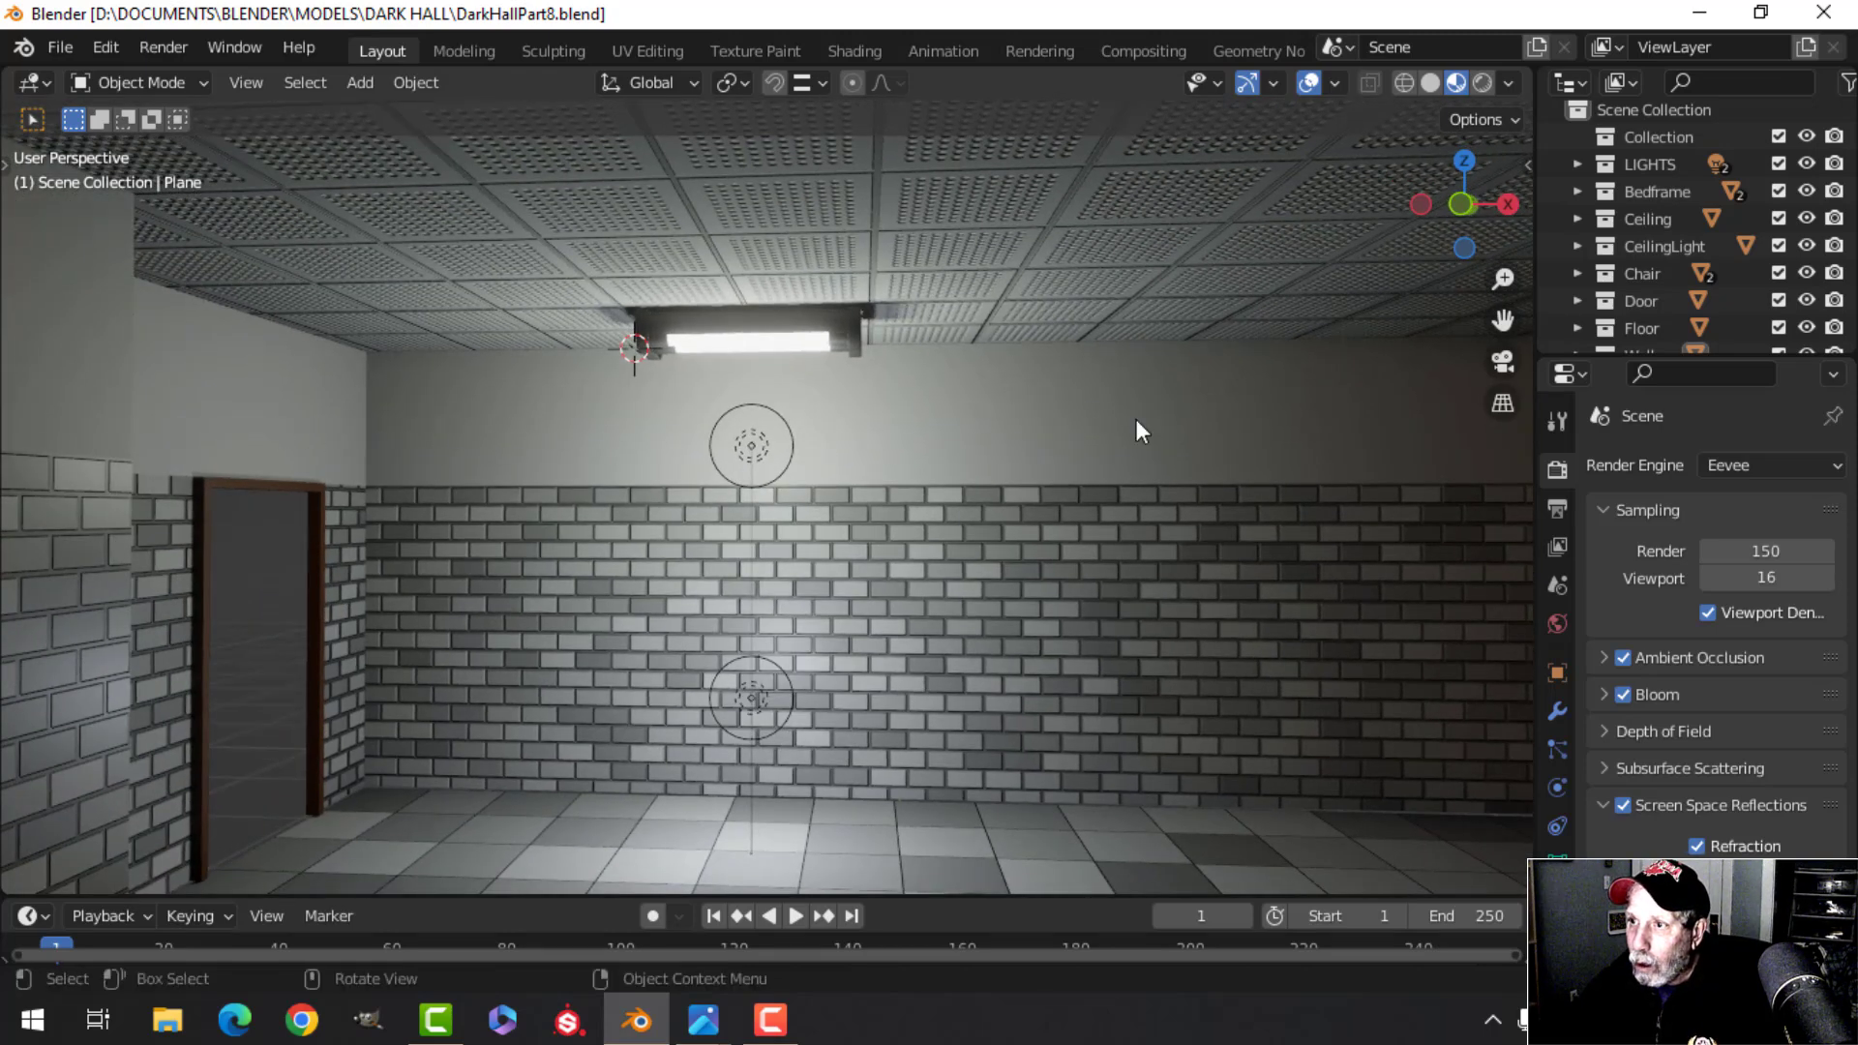
click(842, 44)
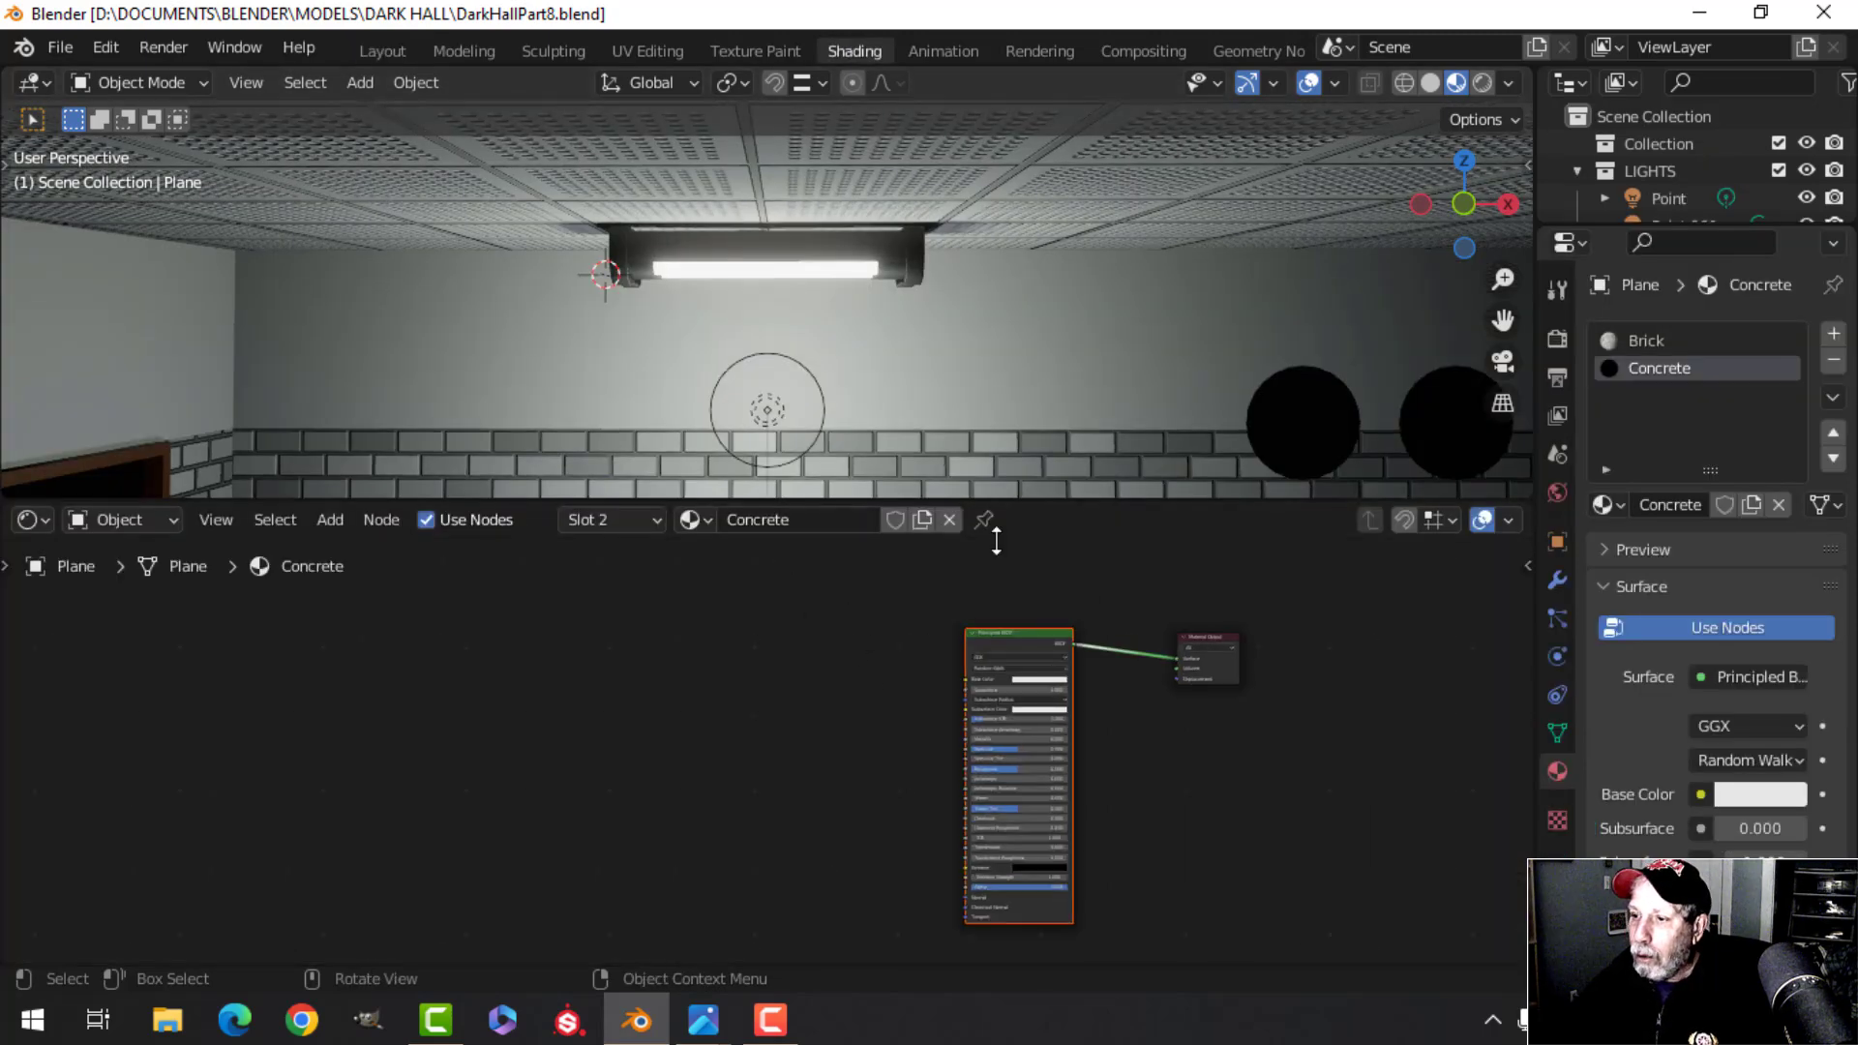
scroll(921, 392, down, 2)
middle_drag(996, 367, 1055, 406)
scroll(1056, 691, up, 4)
middle_drag(1119, 654, 995, 693)
click(954, 635)
scroll(725, 702, down, 1)
middle_drag(717, 705, 782, 671)
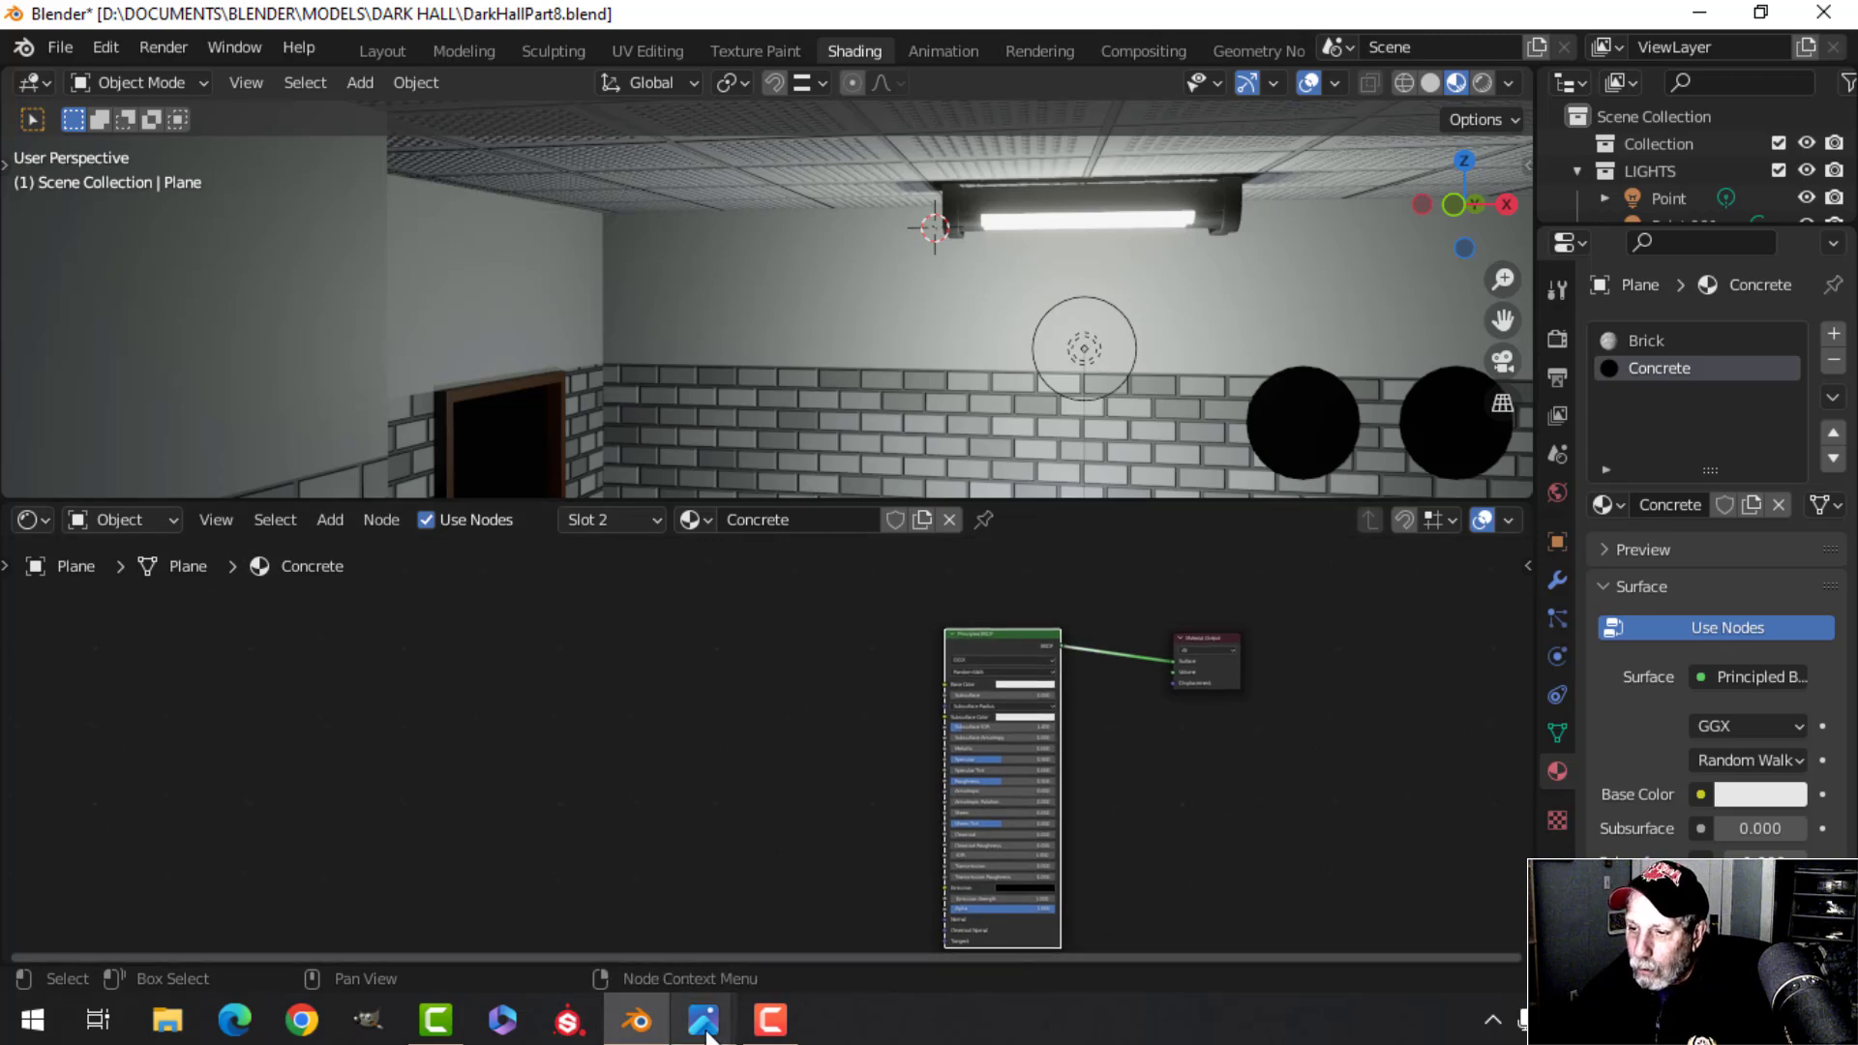
Switch to SimpleConcrete.jpg in the Photos app and examine the highlighted Specular and Roughness settings of the two Principled BSDF nodes
mouse_move(704, 1019)
click(822, 870)
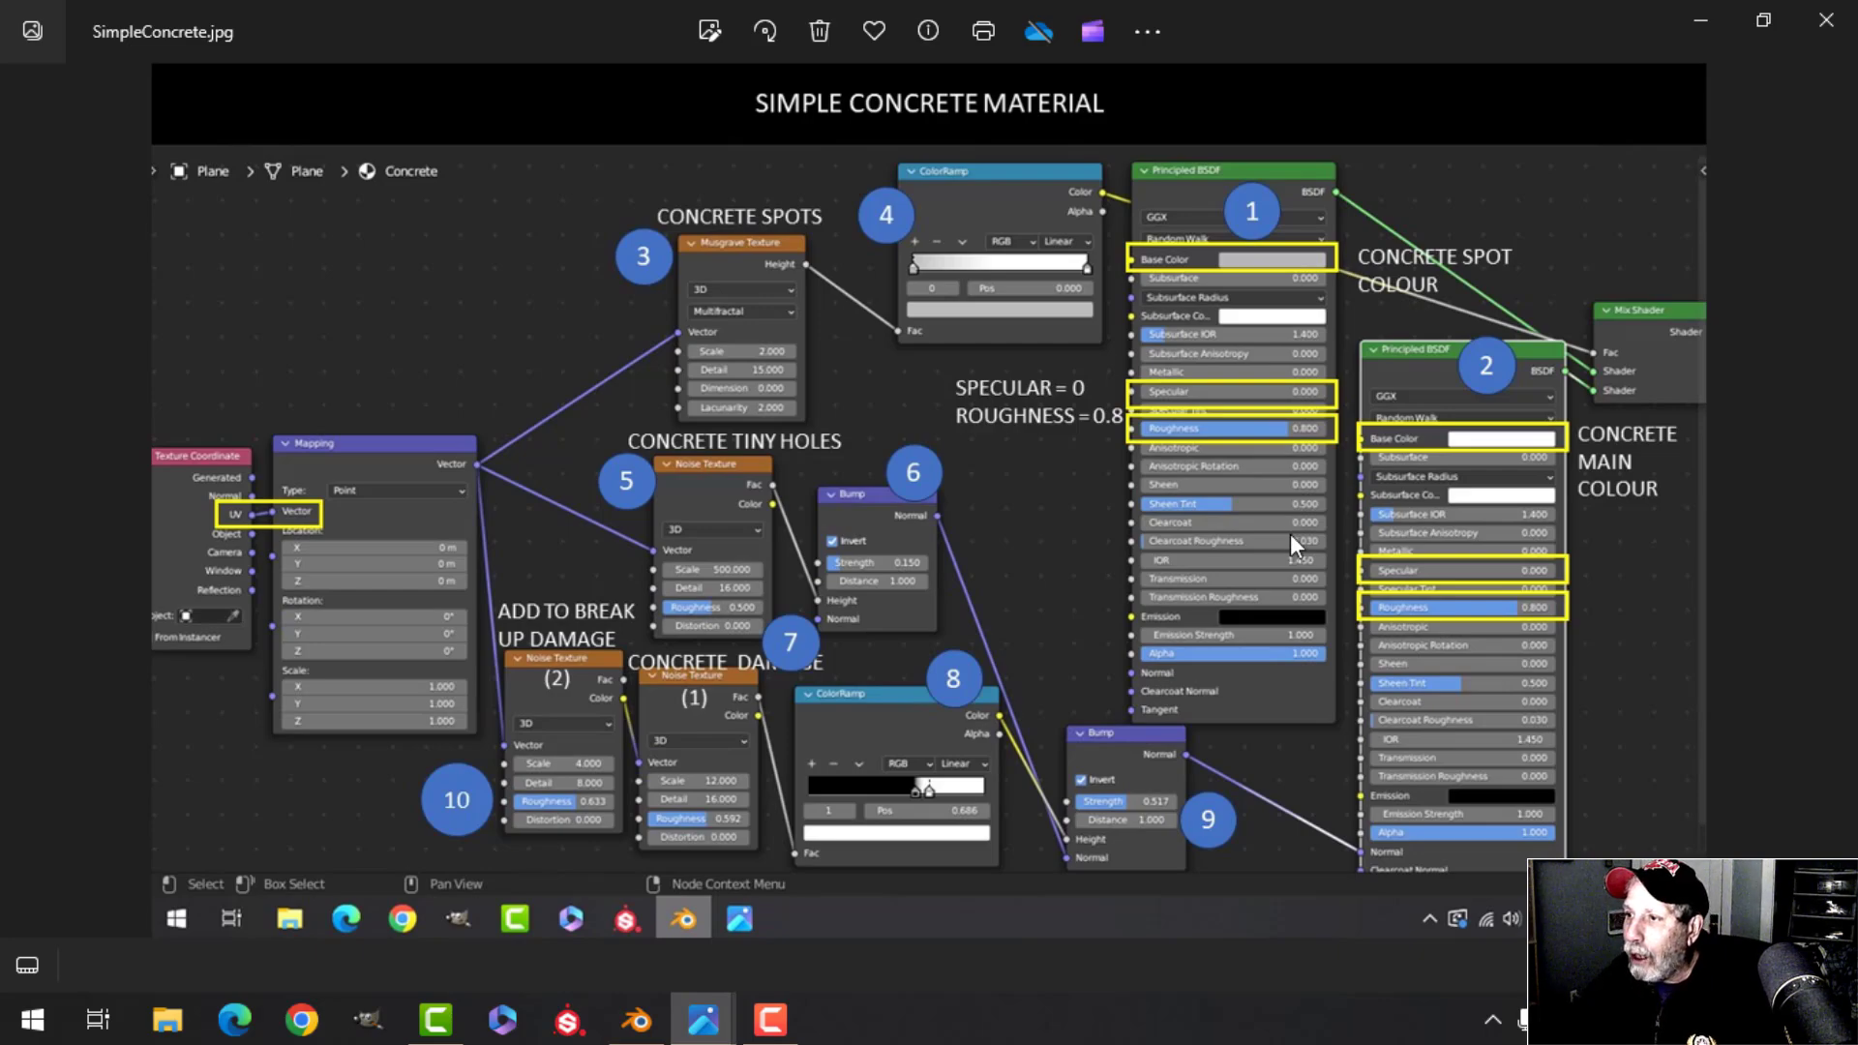
scroll(1206, 508, up, 3)
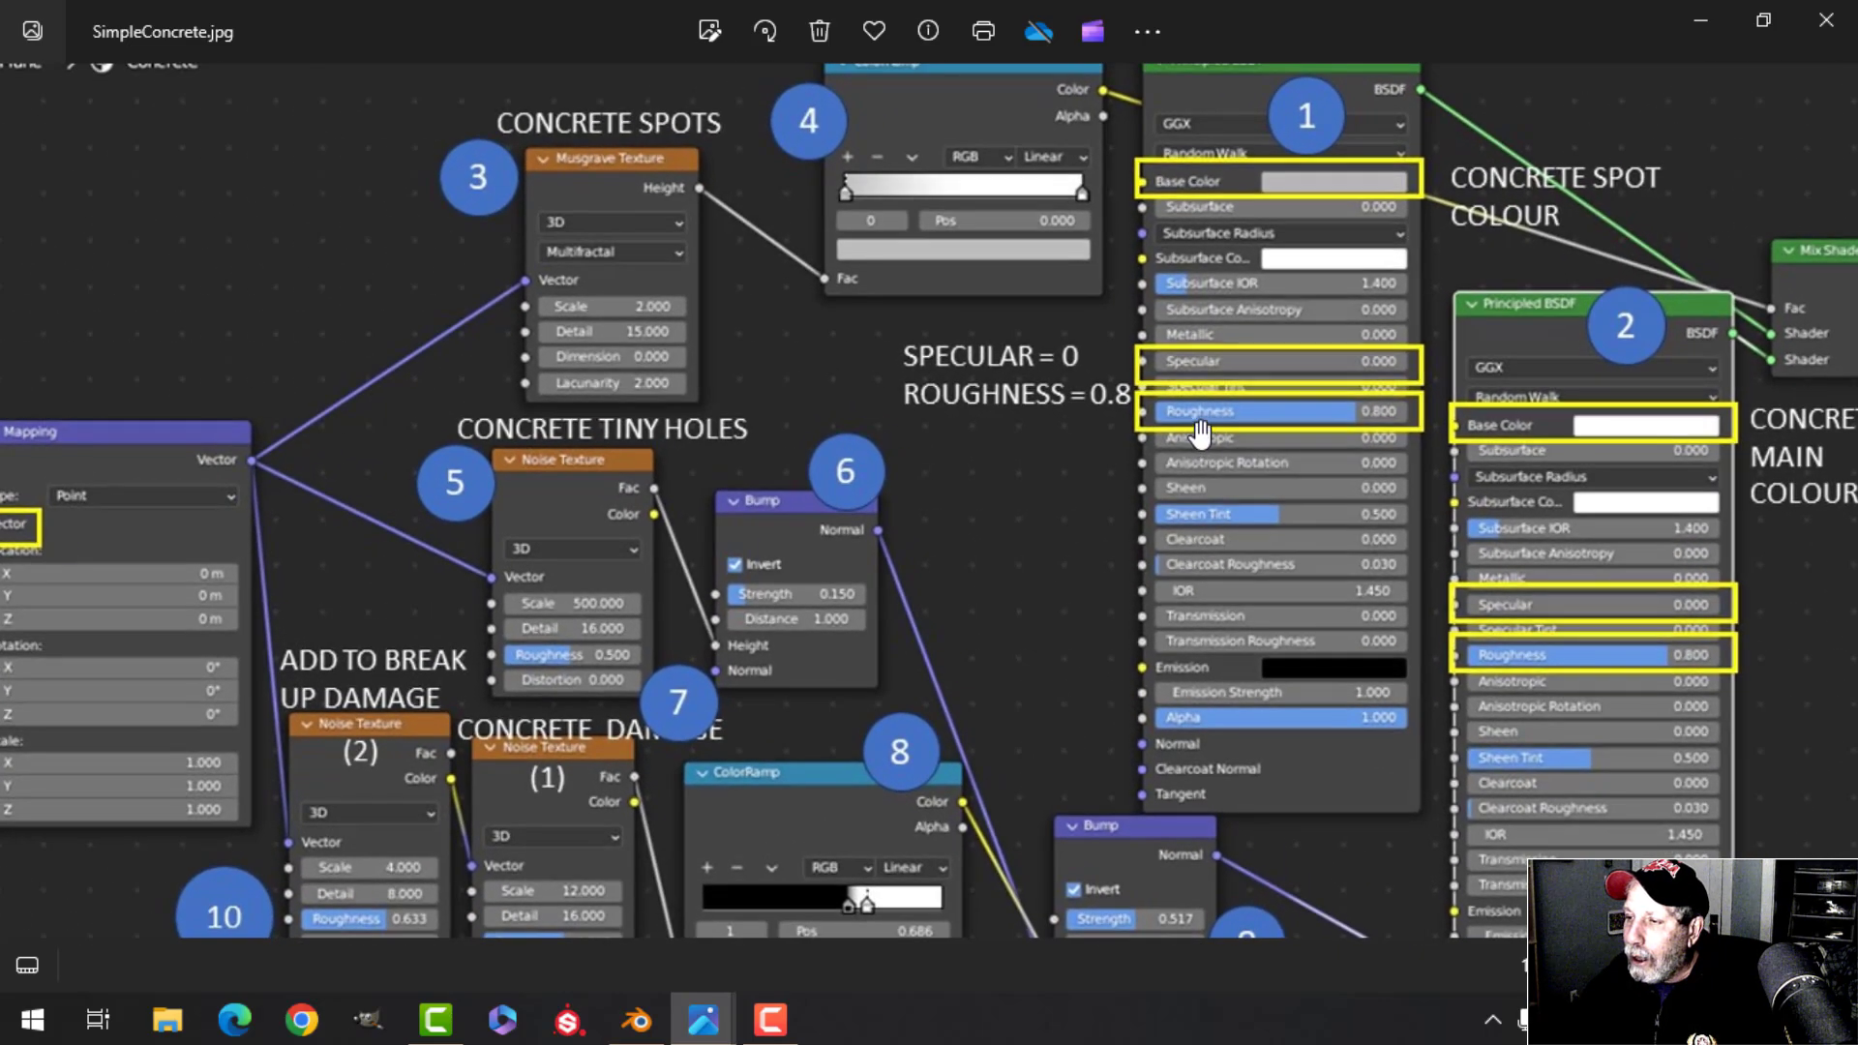
scroll(1253, 380, down, 1)
scroll(1227, 467, down, 1)
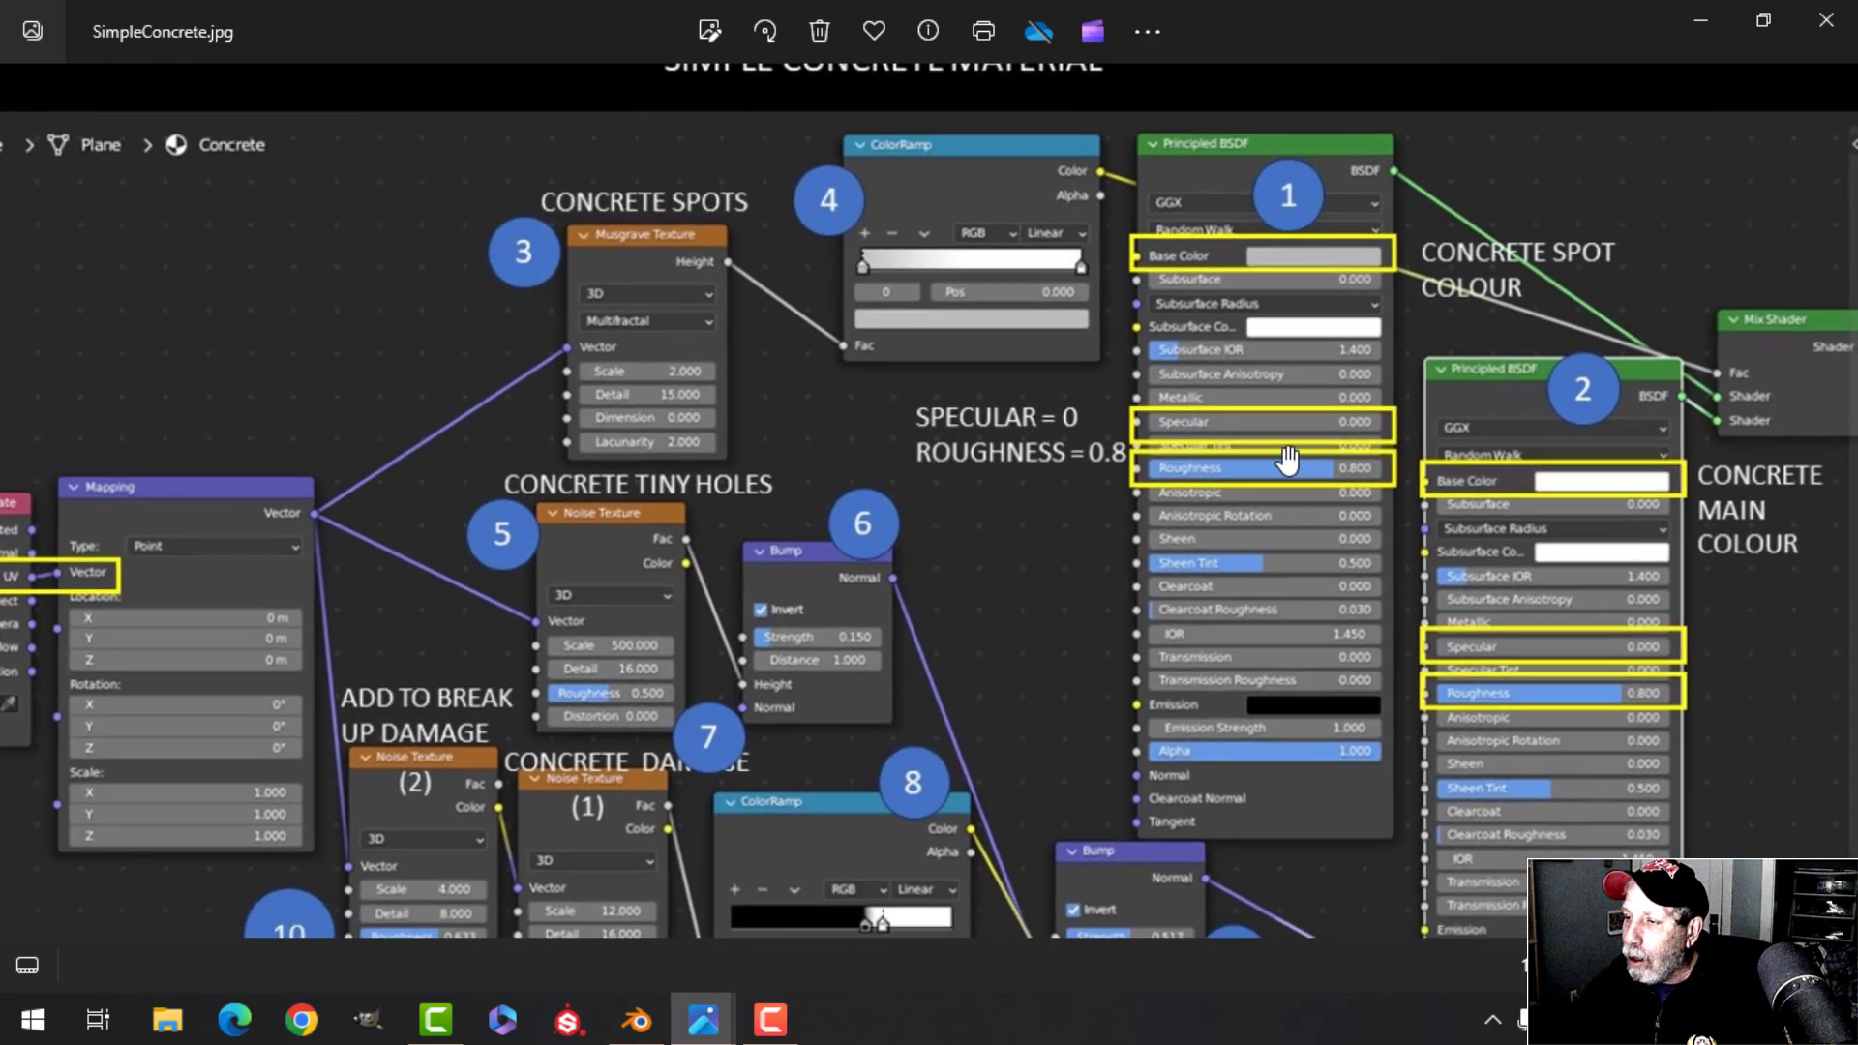
drag(1227, 468, 1225, 448)
drag(1285, 515, 1283, 481)
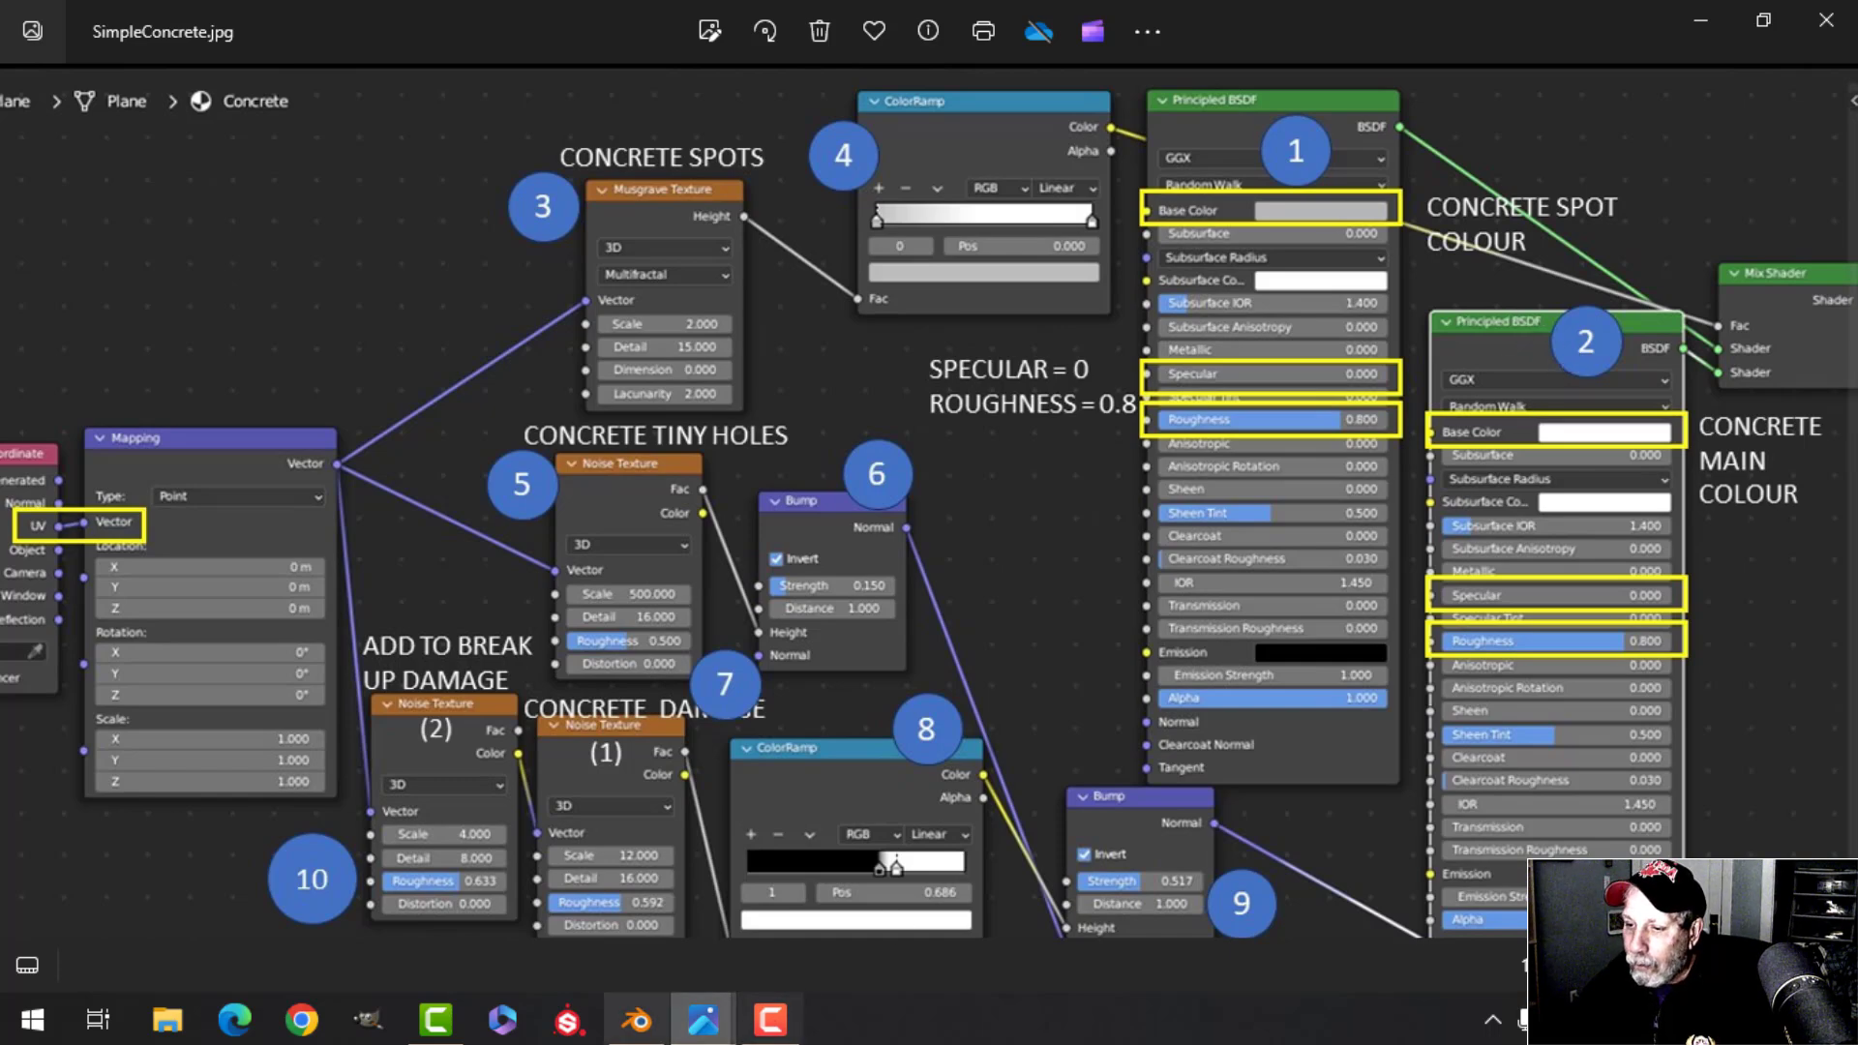
Return to Blender and set the Roughness of the Concrete material's Principled BSDF to 0.8
click(636, 1019)
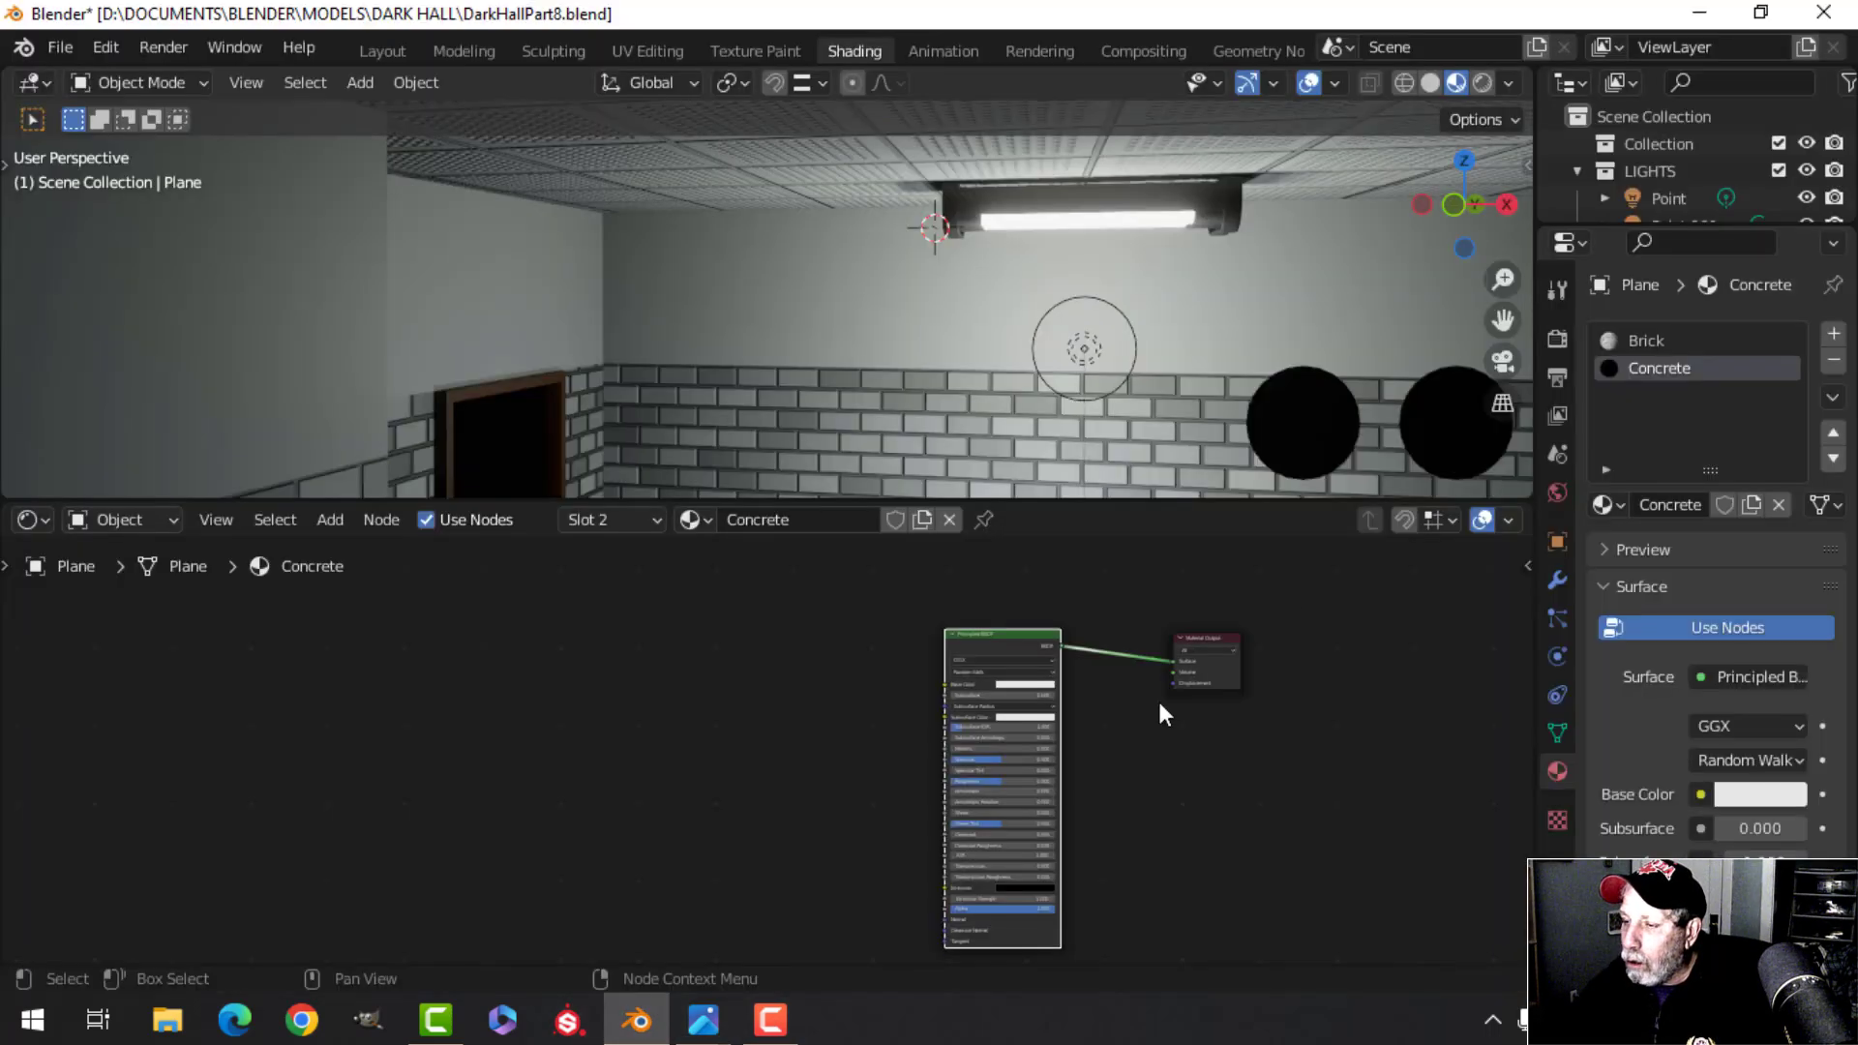
scroll(1157, 699, up, 4)
shift+middle_drag(1336, 721, 1140, 578)
scroll(1159, 712, up, 3)
scroll(1141, 578, up, 3)
shift+middle_drag(1058, 648, 1040, 726)
drag(921, 666, 822, 659)
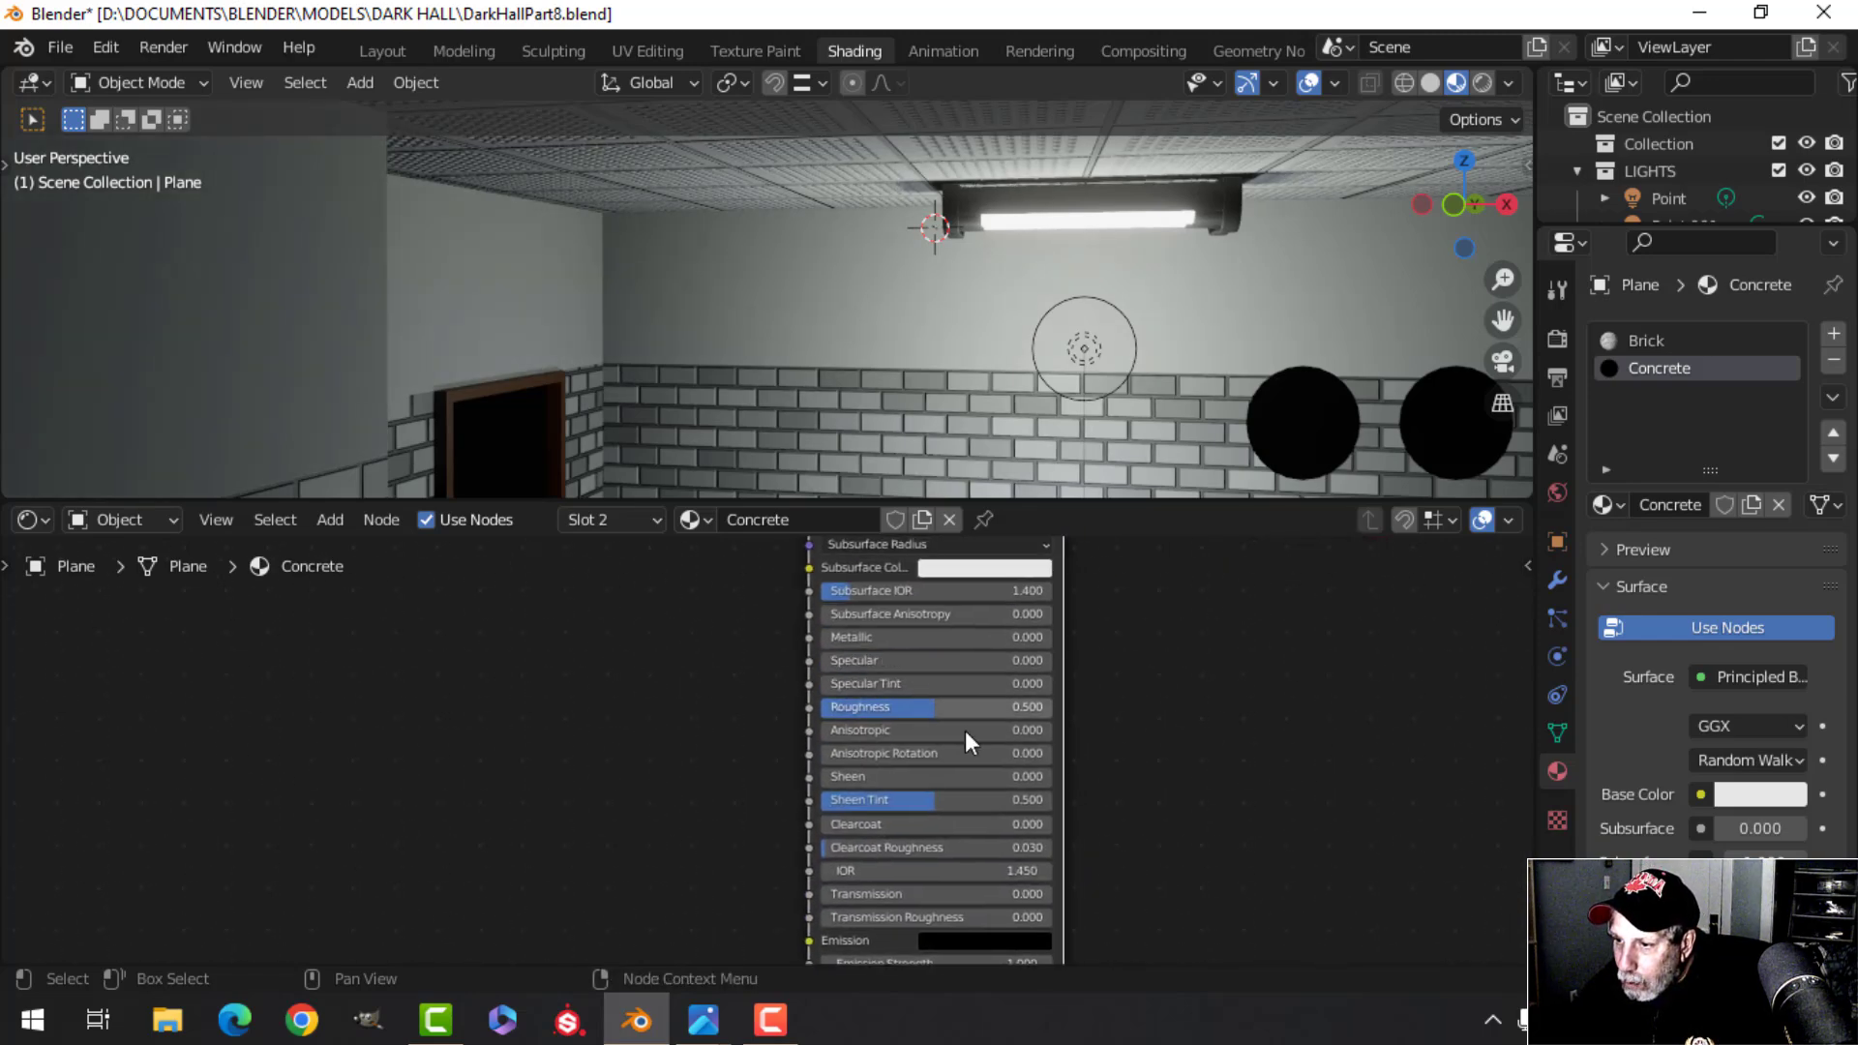
click(994, 706)
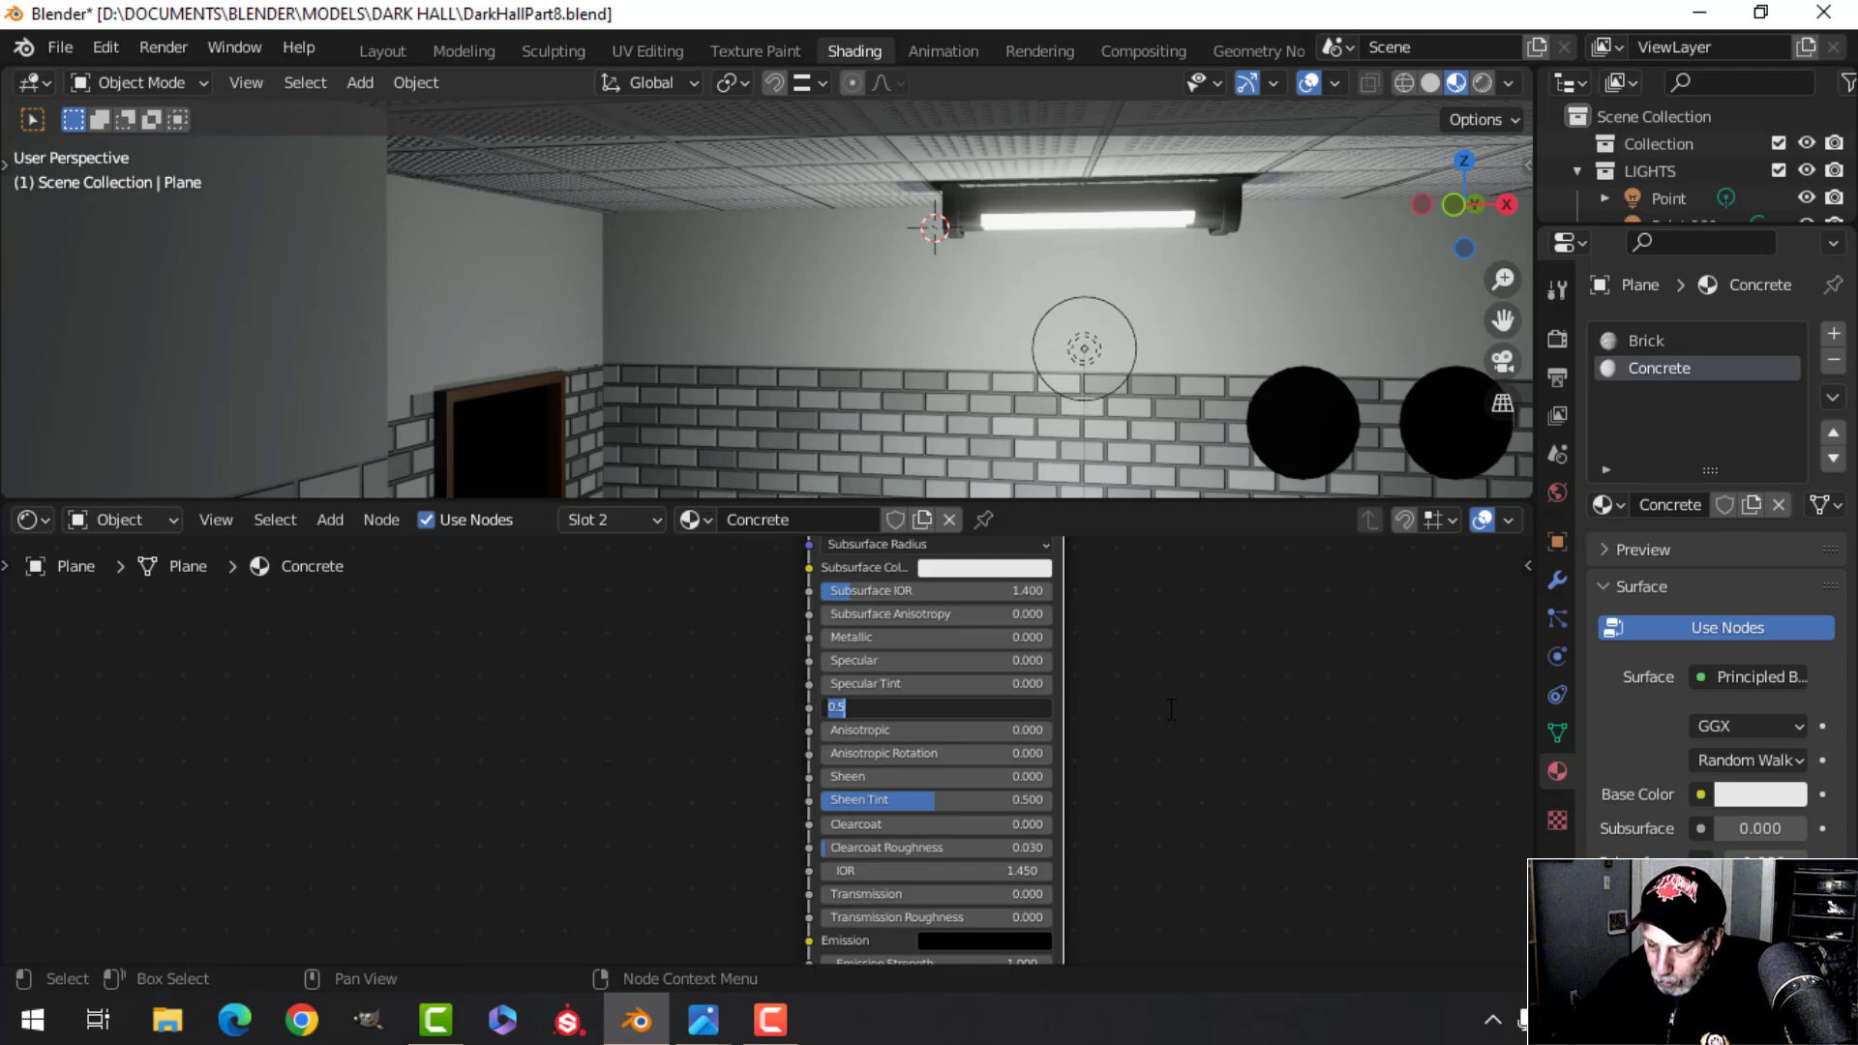
text(0.8)
key(Return)
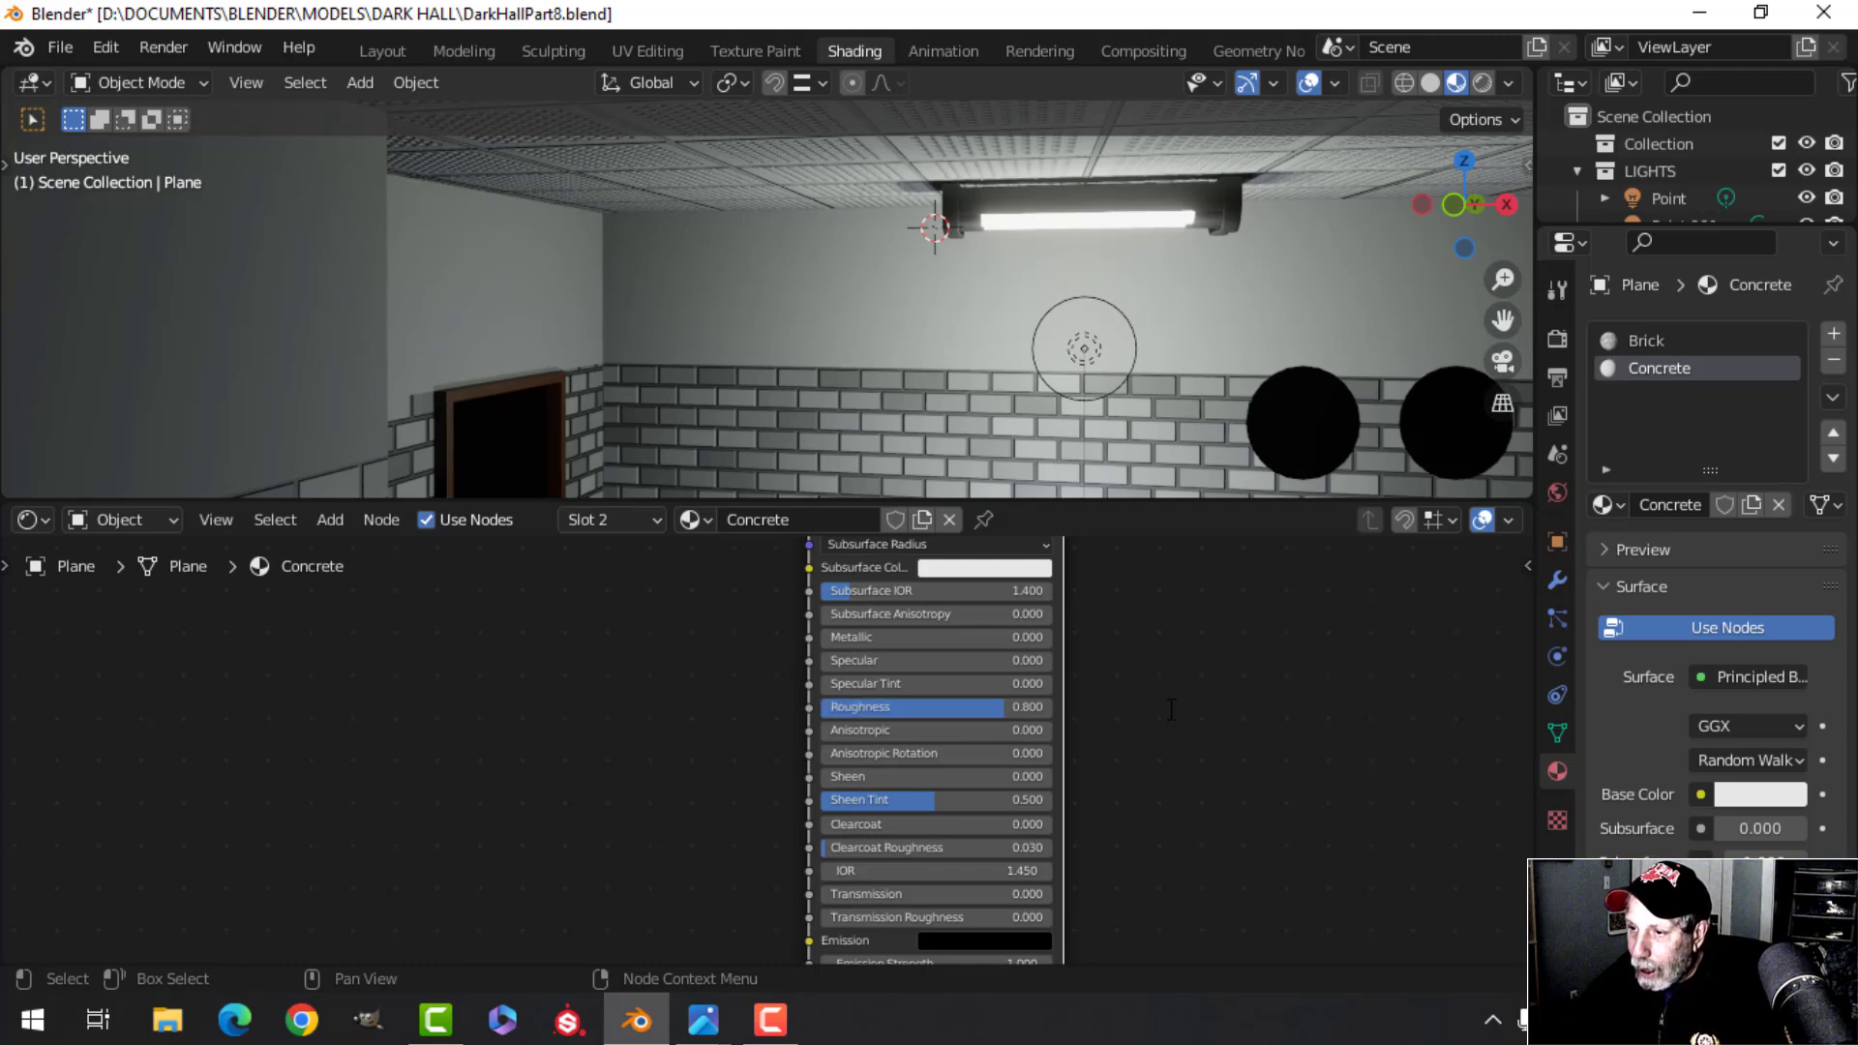
Move the Principled BSDF node farther from the Material Output and place a duplicate of it between them, slightly lower
scroll(1167, 714, down, 3)
shift+scroll(1144, 733, up, 2)
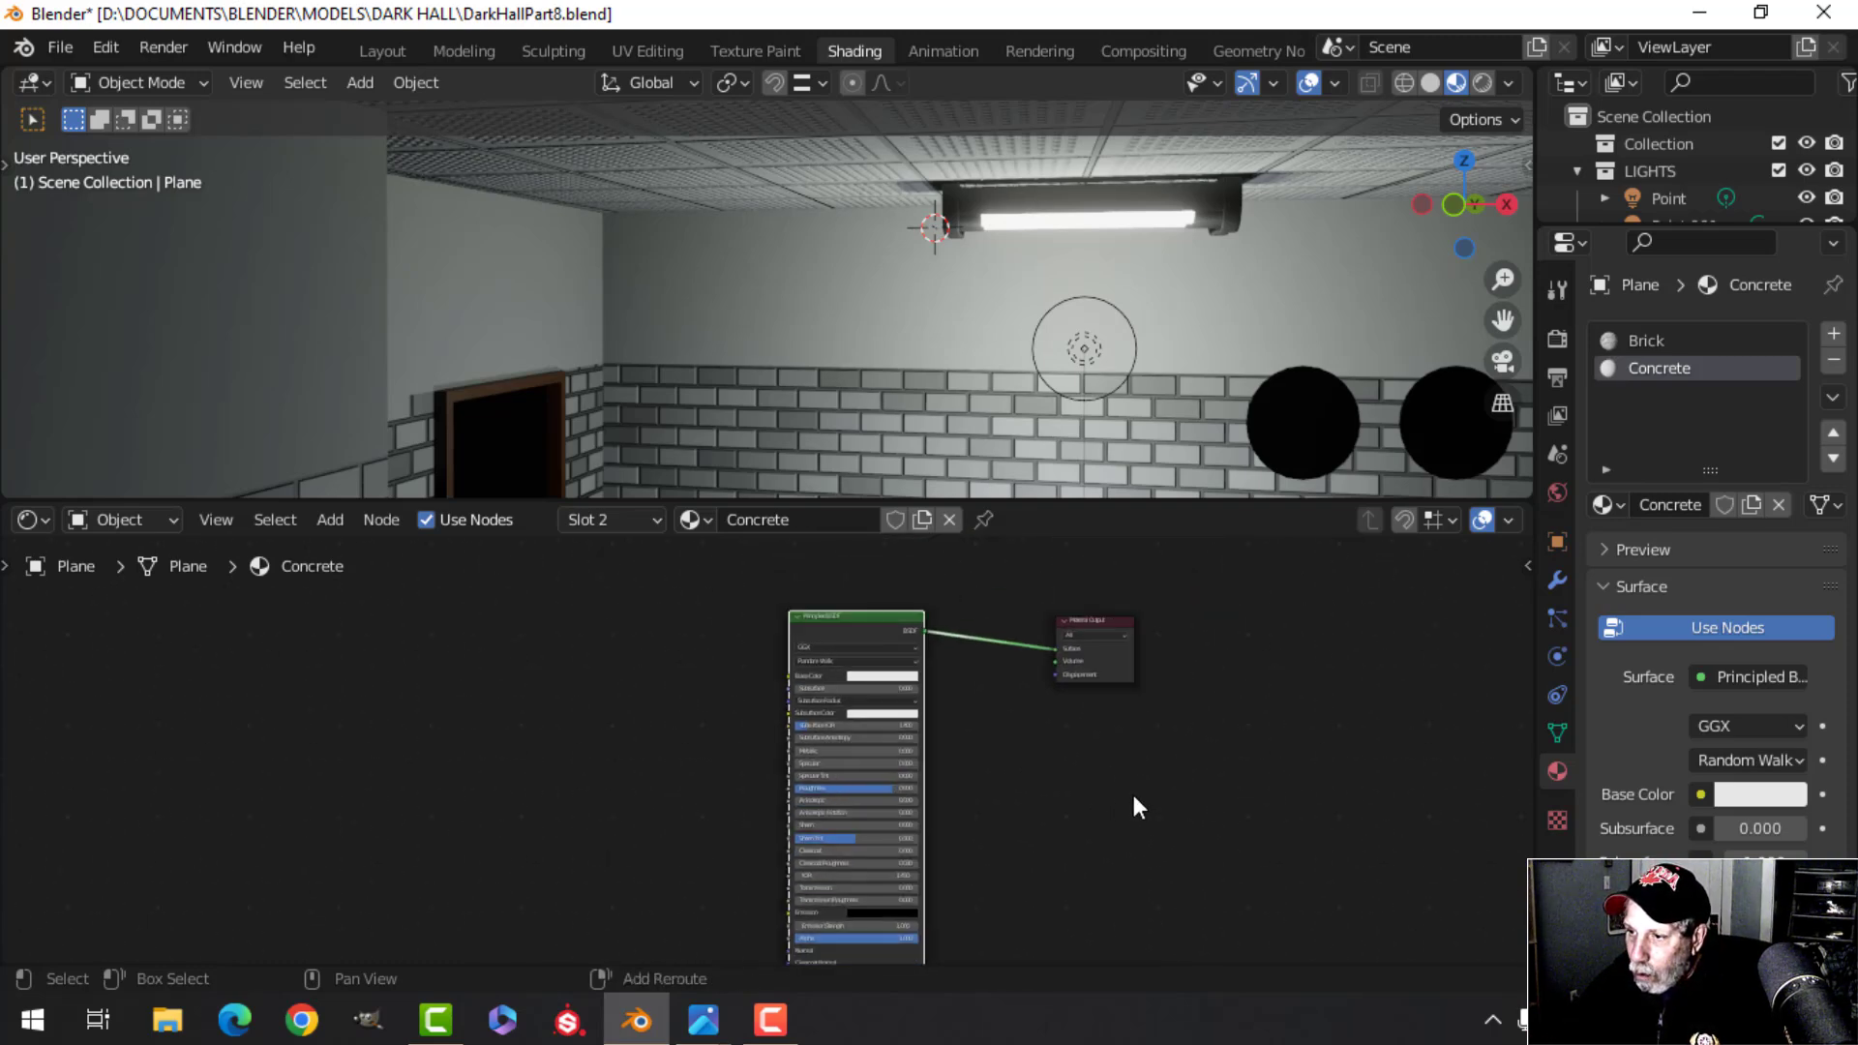
shift+middle_drag(1134, 793, 1258, 766)
drag(973, 596, 702, 598)
ctrl+scroll(830, 714, right, 2)
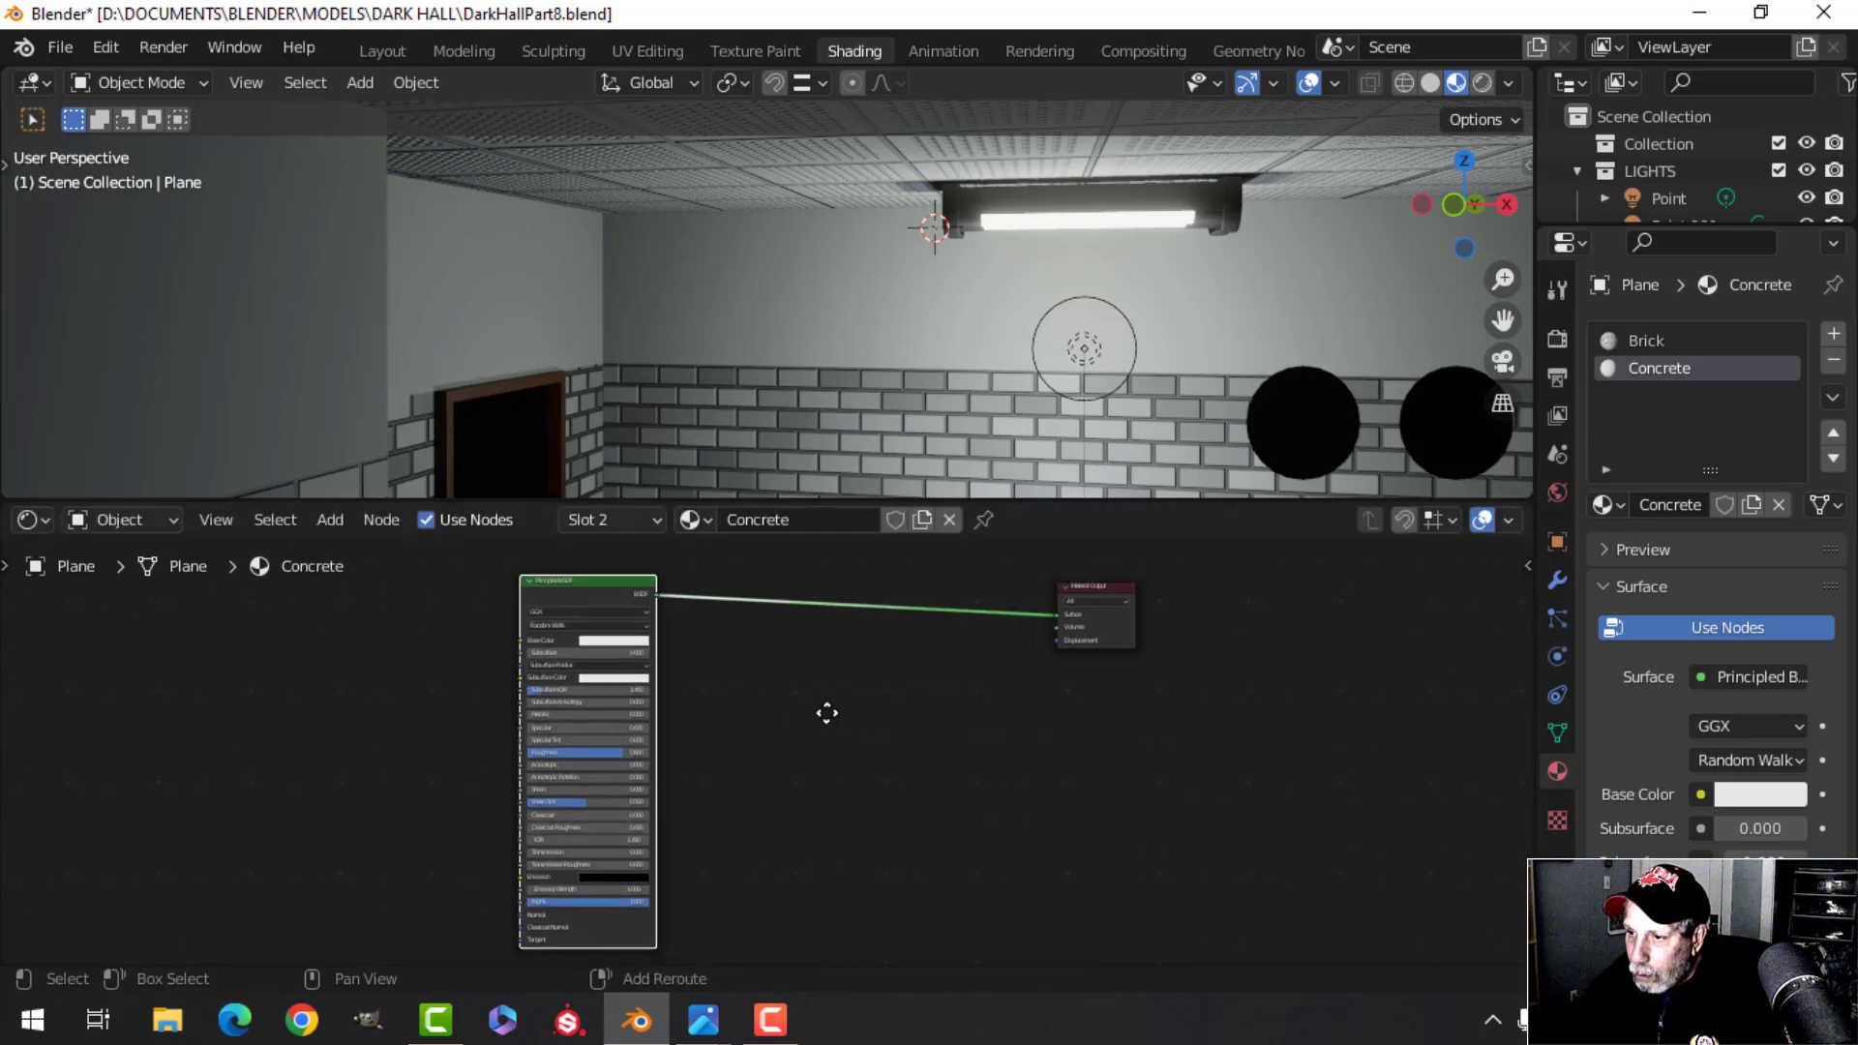
key(shift+d)
click(1072, 775)
Move the Material Output farther away and insert a Mix Shader on the link between the original Principled BSDF and the output
scroll(1110, 751, up, 4)
middle_drag(1117, 754, 1079, 883)
scroll(1170, 795, up, 2)
drag(1228, 629, 1461, 584)
middle_drag(1099, 738, 1037, 808)
key(shift+a)
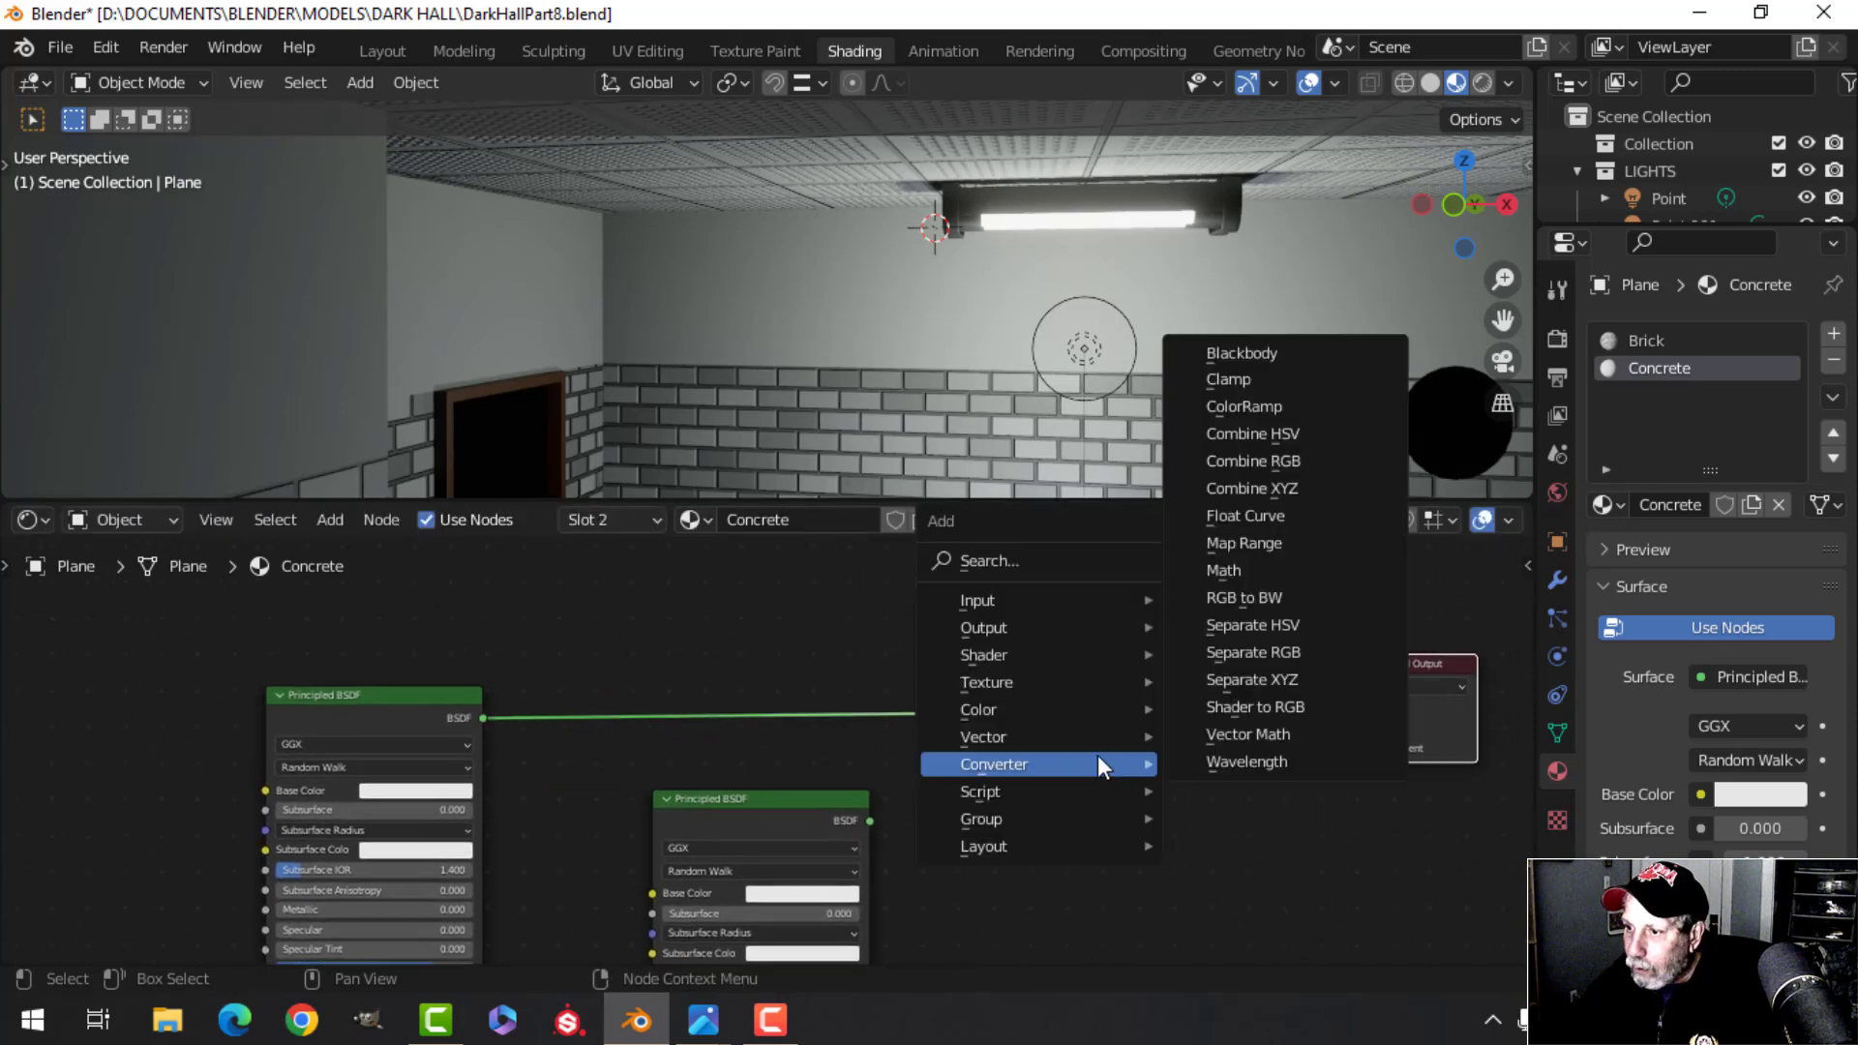
mouse_move(1012, 656)
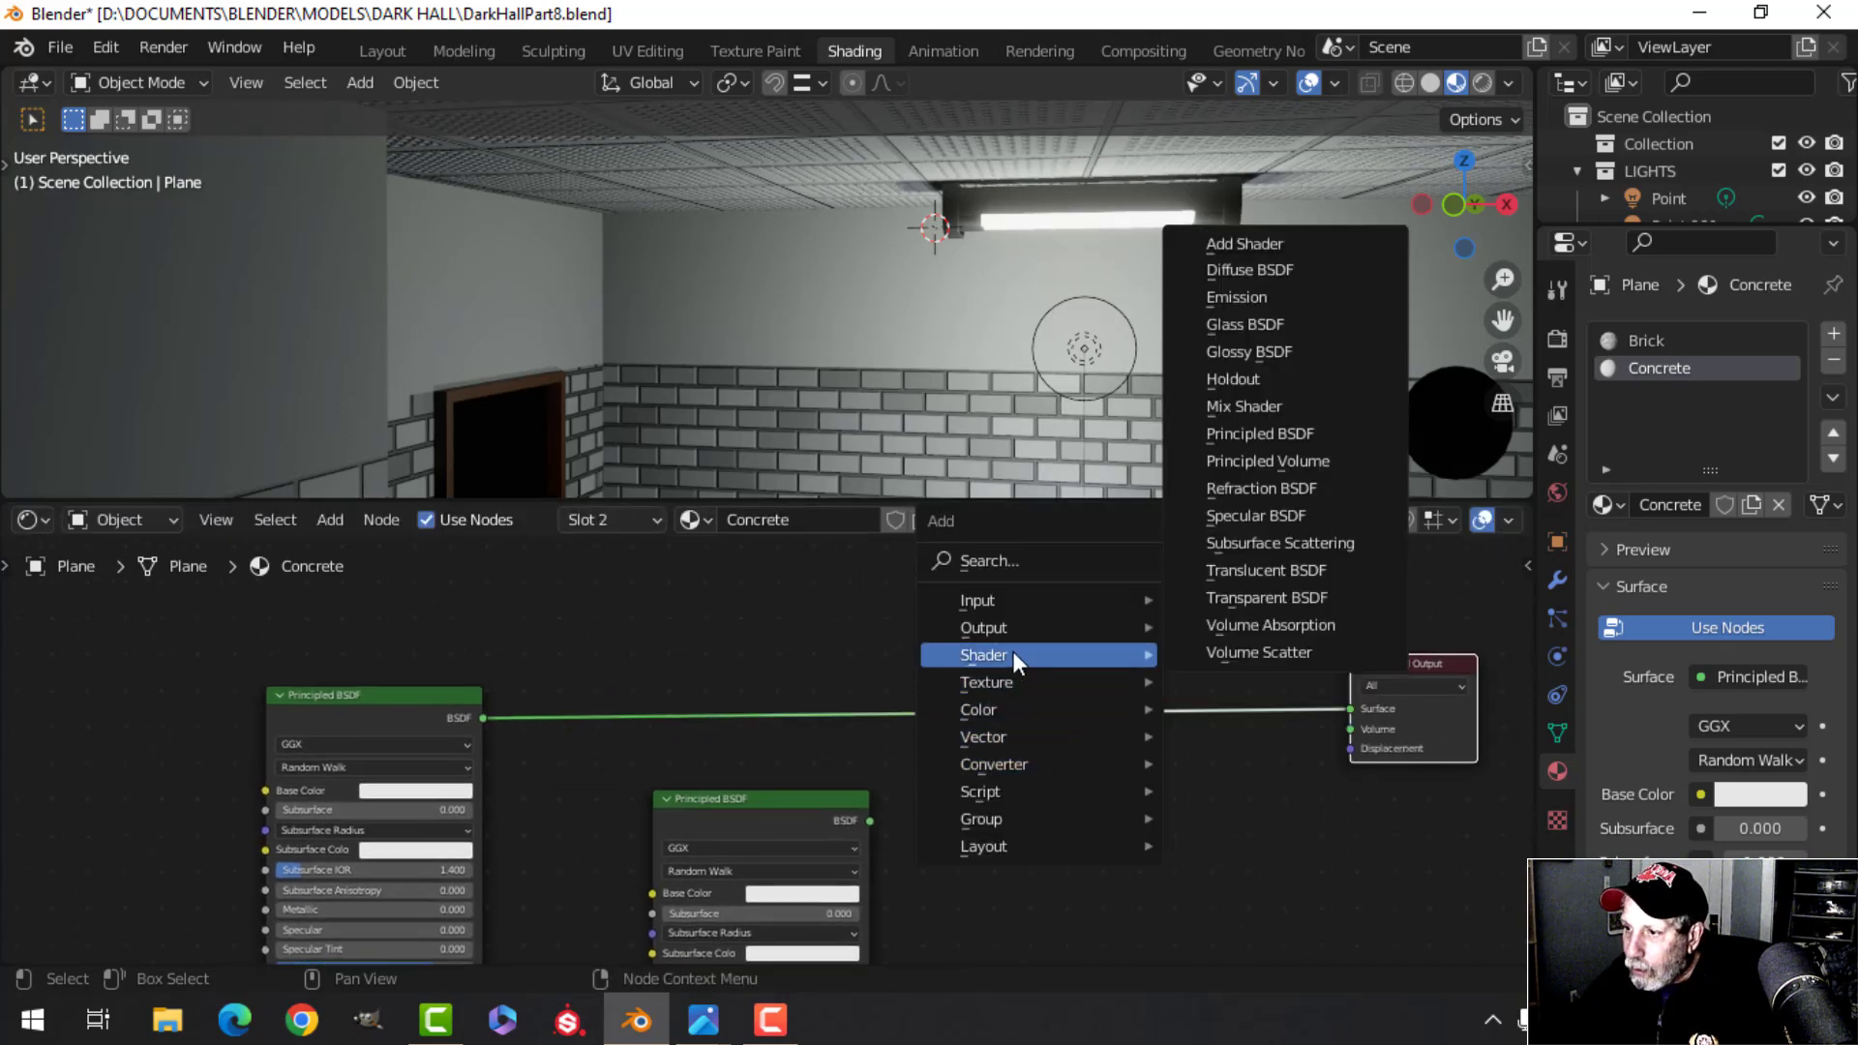
click(1257, 407)
click(915, 641)
scroll(1065, 763, up, 2)
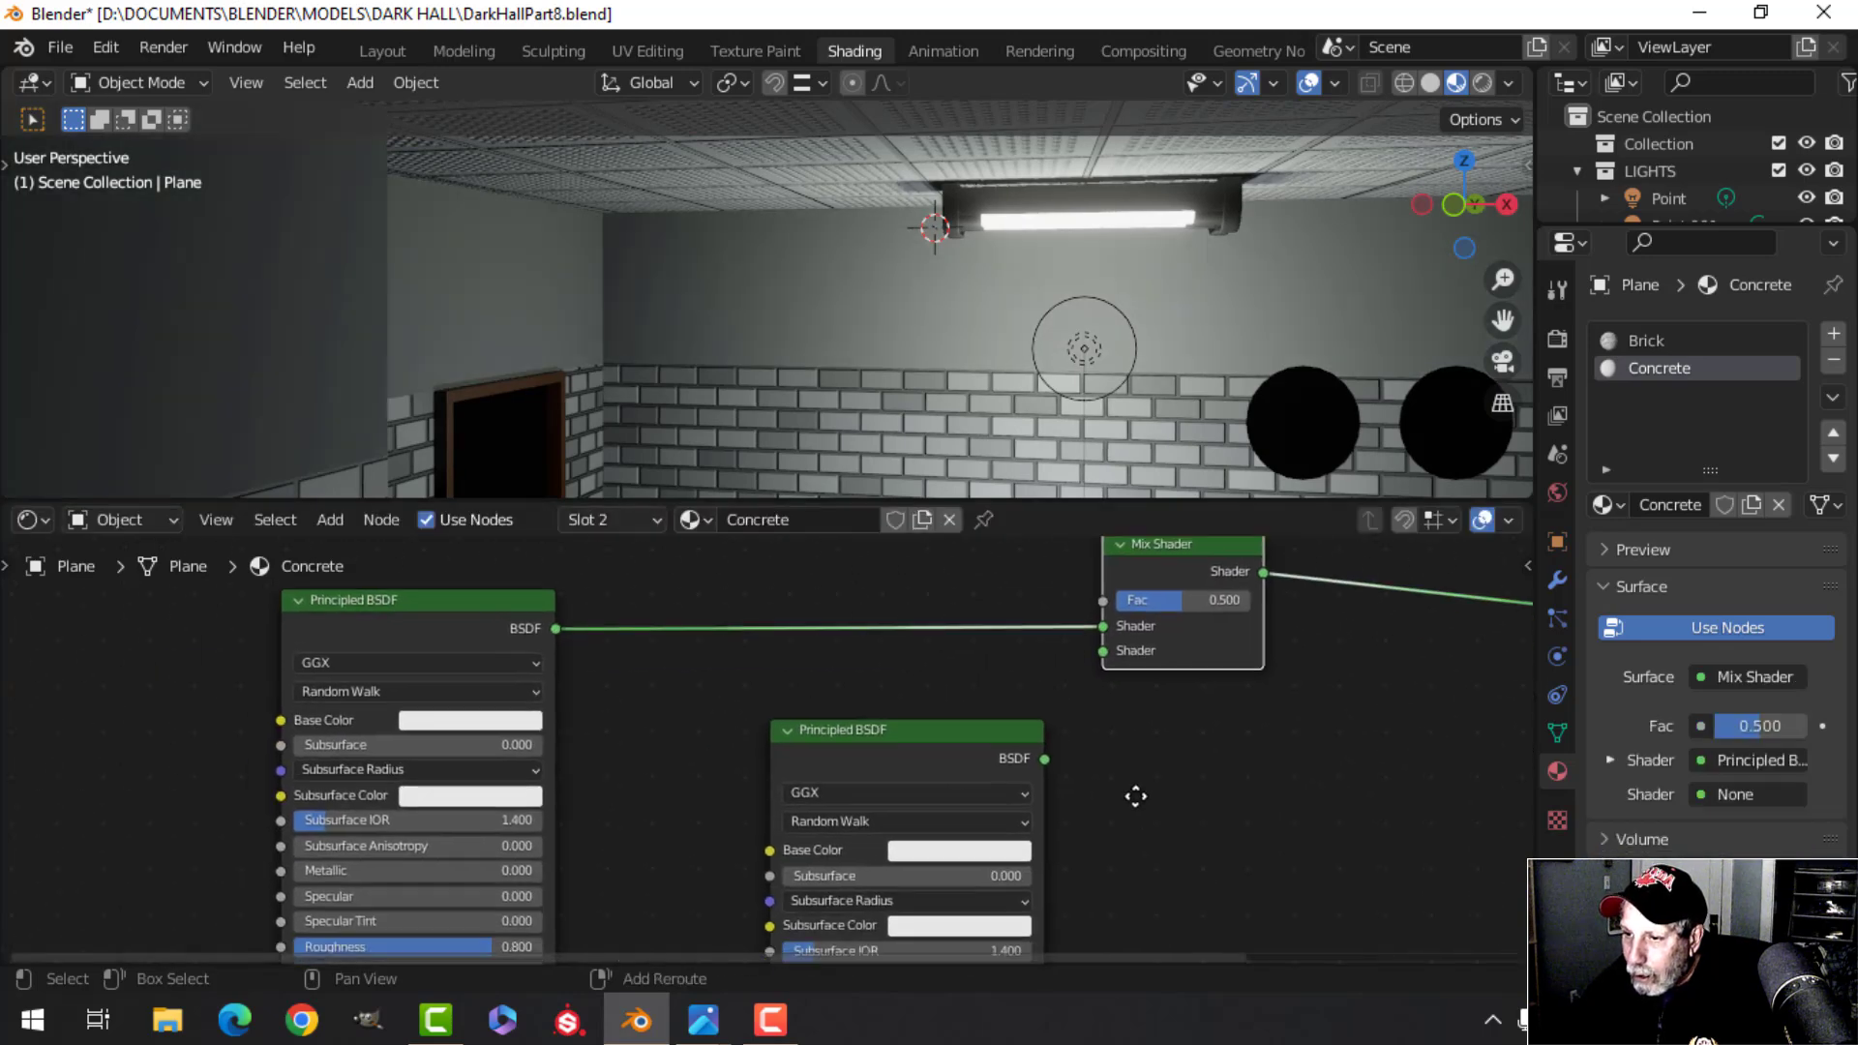
Connect the duplicated Principled BSDF's BSDF output to the second Shader input of the Mix Shader
drag(1044, 750, 1103, 642)
scroll(1138, 764, down, 1)
middle_drag(1138, 765, 1365, 716)
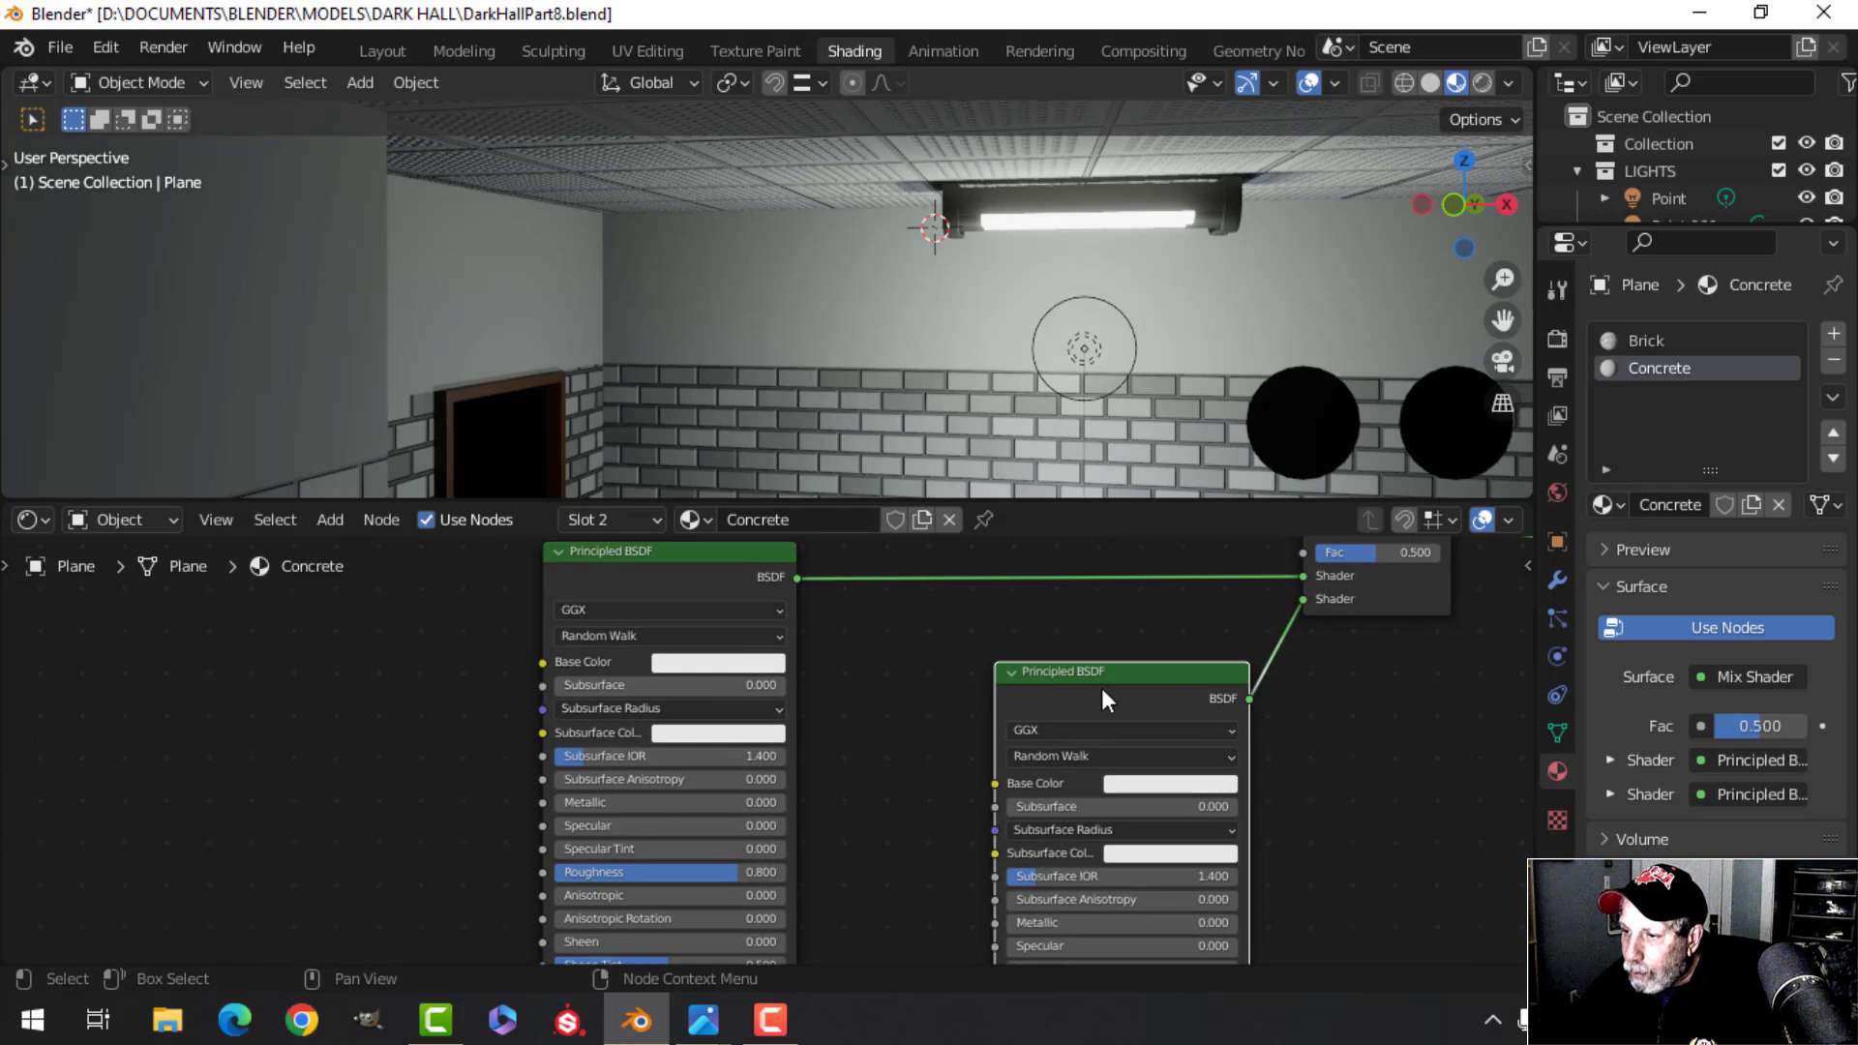
Set the original Principled BSDF's Base Color to a medium grey and the duplicate's Base Color to a light grey
scroll(803, 731, down, 2)
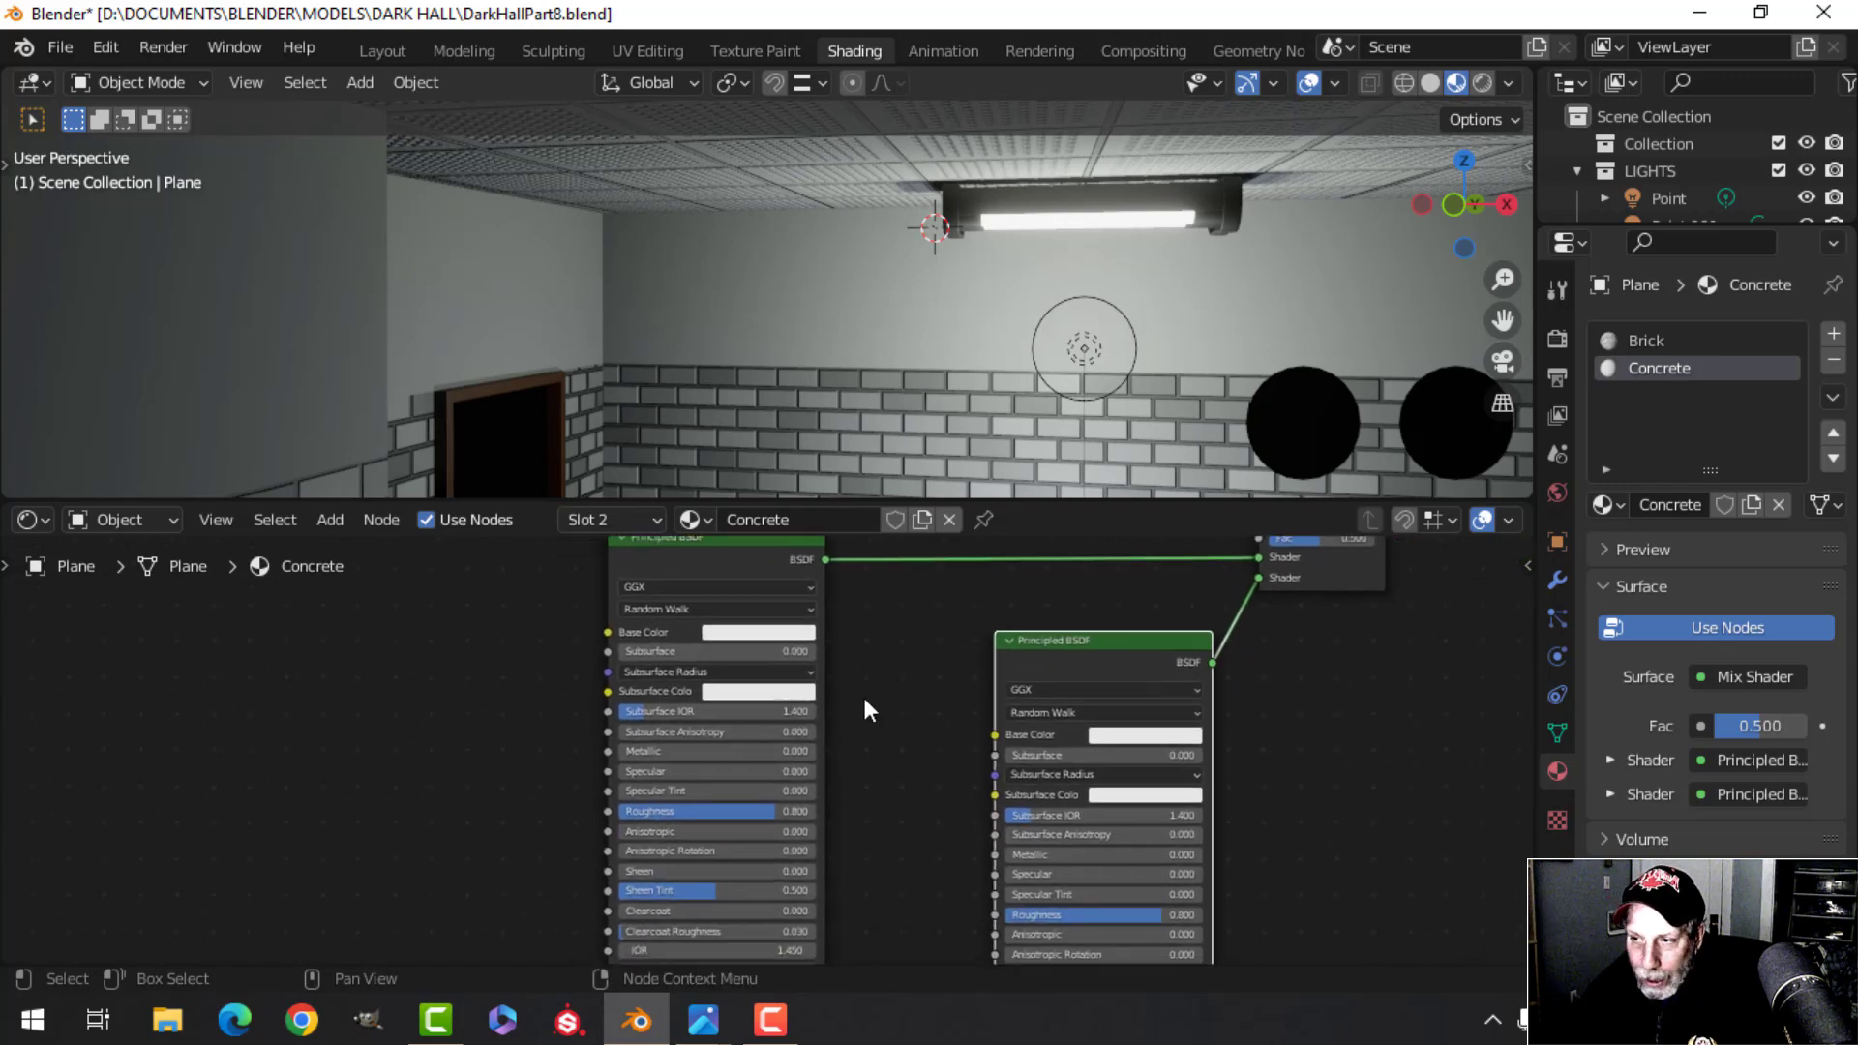
scroll(864, 701, up, 1)
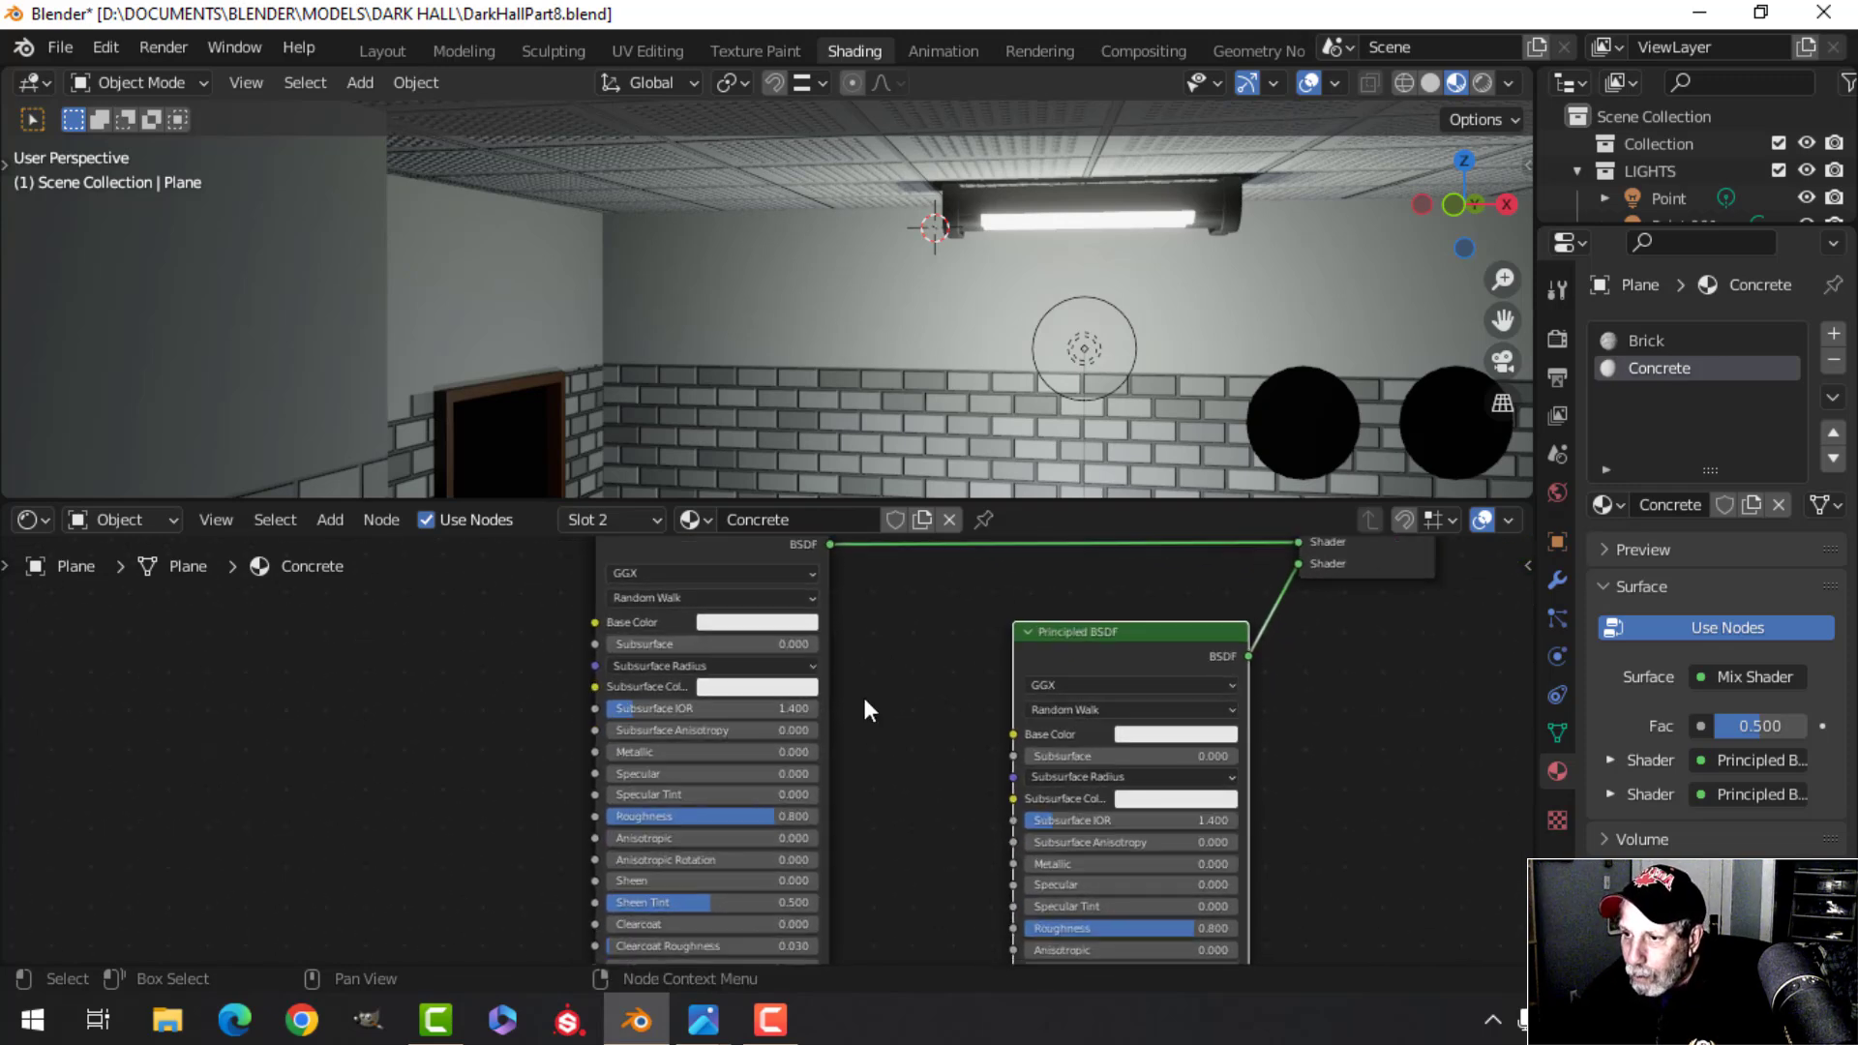
click(774, 624)
drag(866, 398, 865, 403)
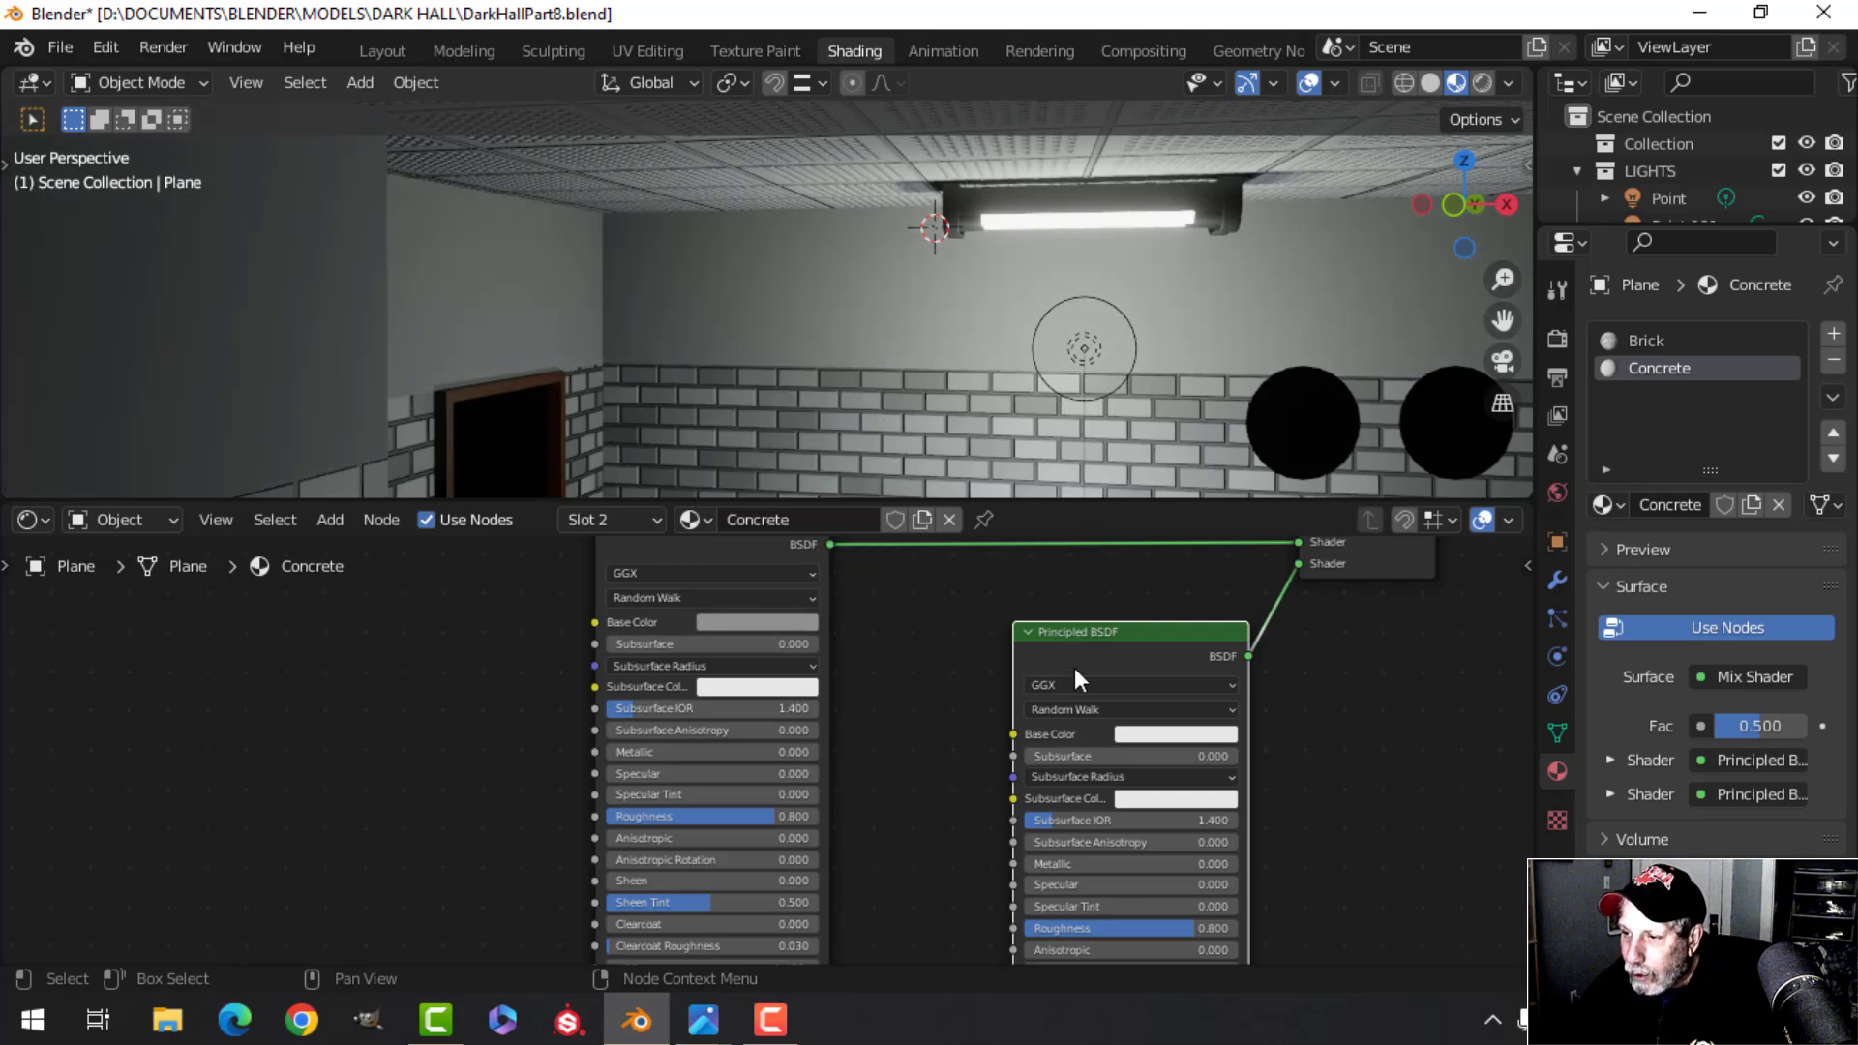
click(1186, 735)
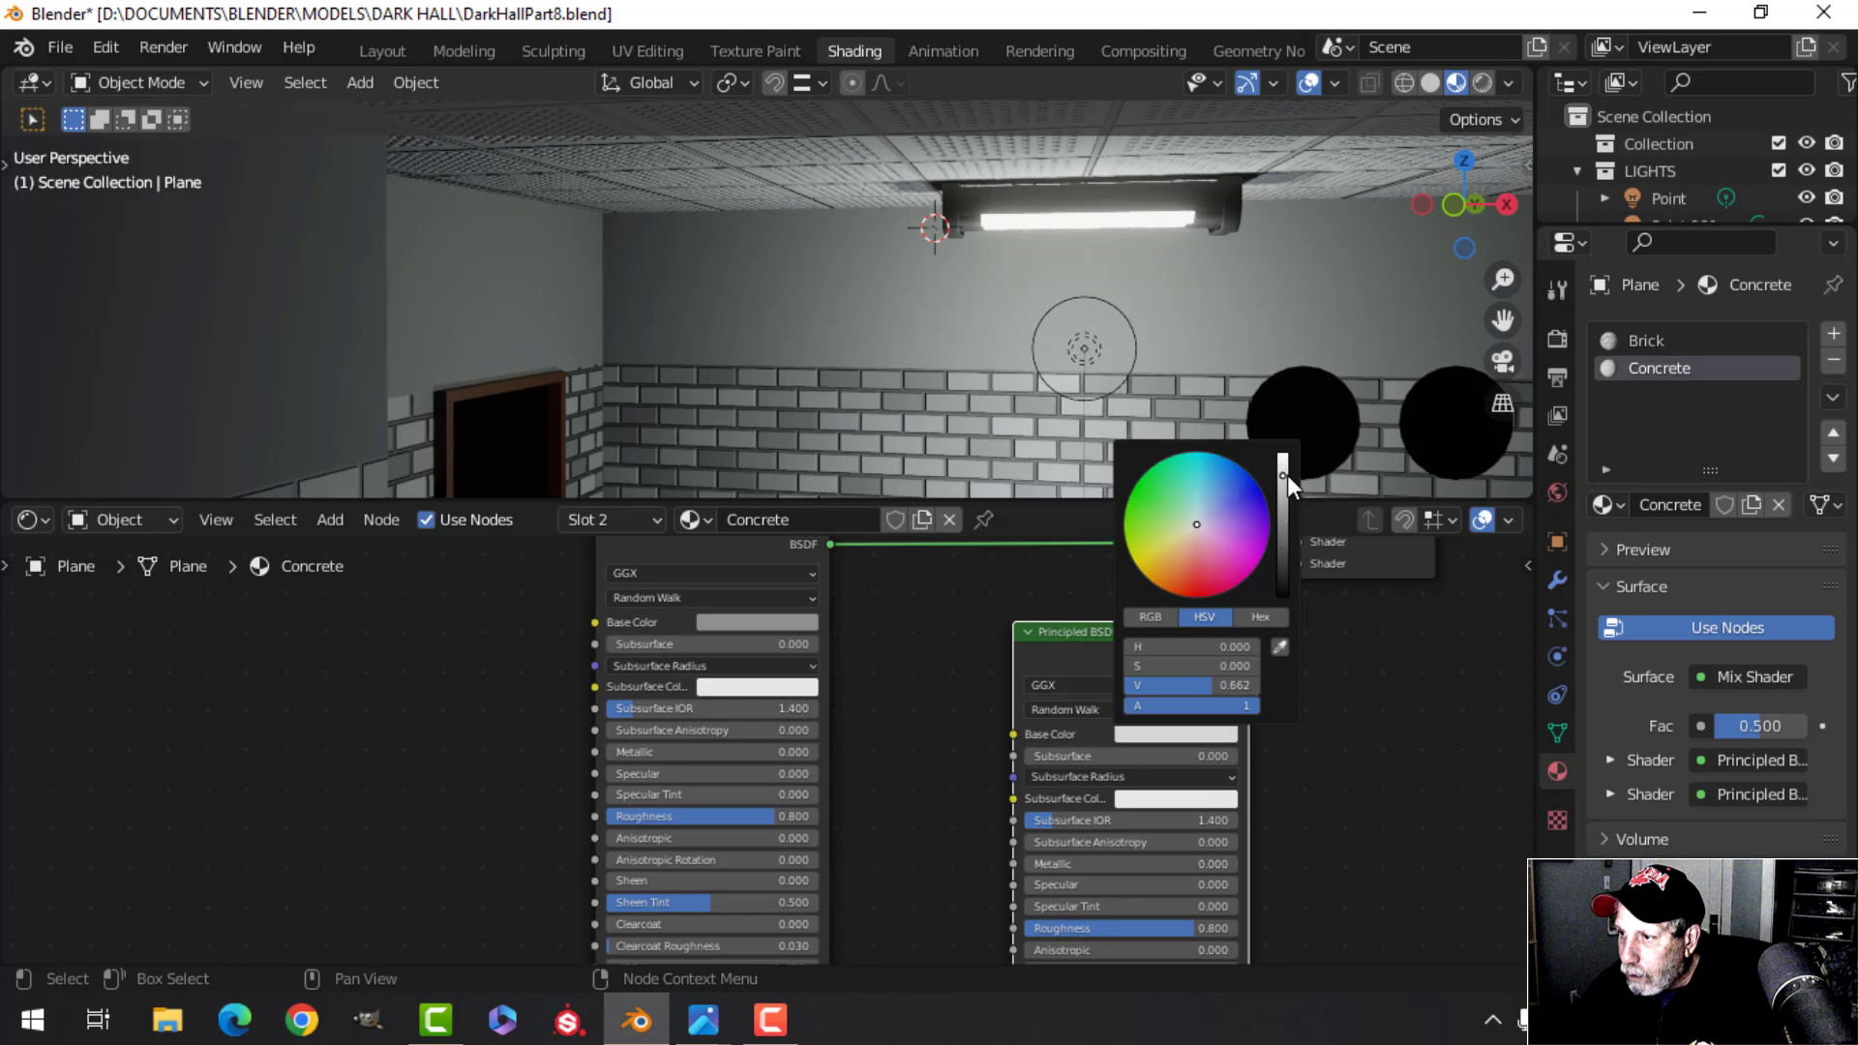
scroll(885, 736, down, 1)
Add a Musgrave Texture node in the empty area before the original Principled BSDF
middle_drag(893, 695, 902, 616)
scroll(873, 763, down, 2)
middle_drag(891, 739, 1188, 810)
scroll(1043, 782, down, 1)
shift+middle_drag(586, 742, 767, 707)
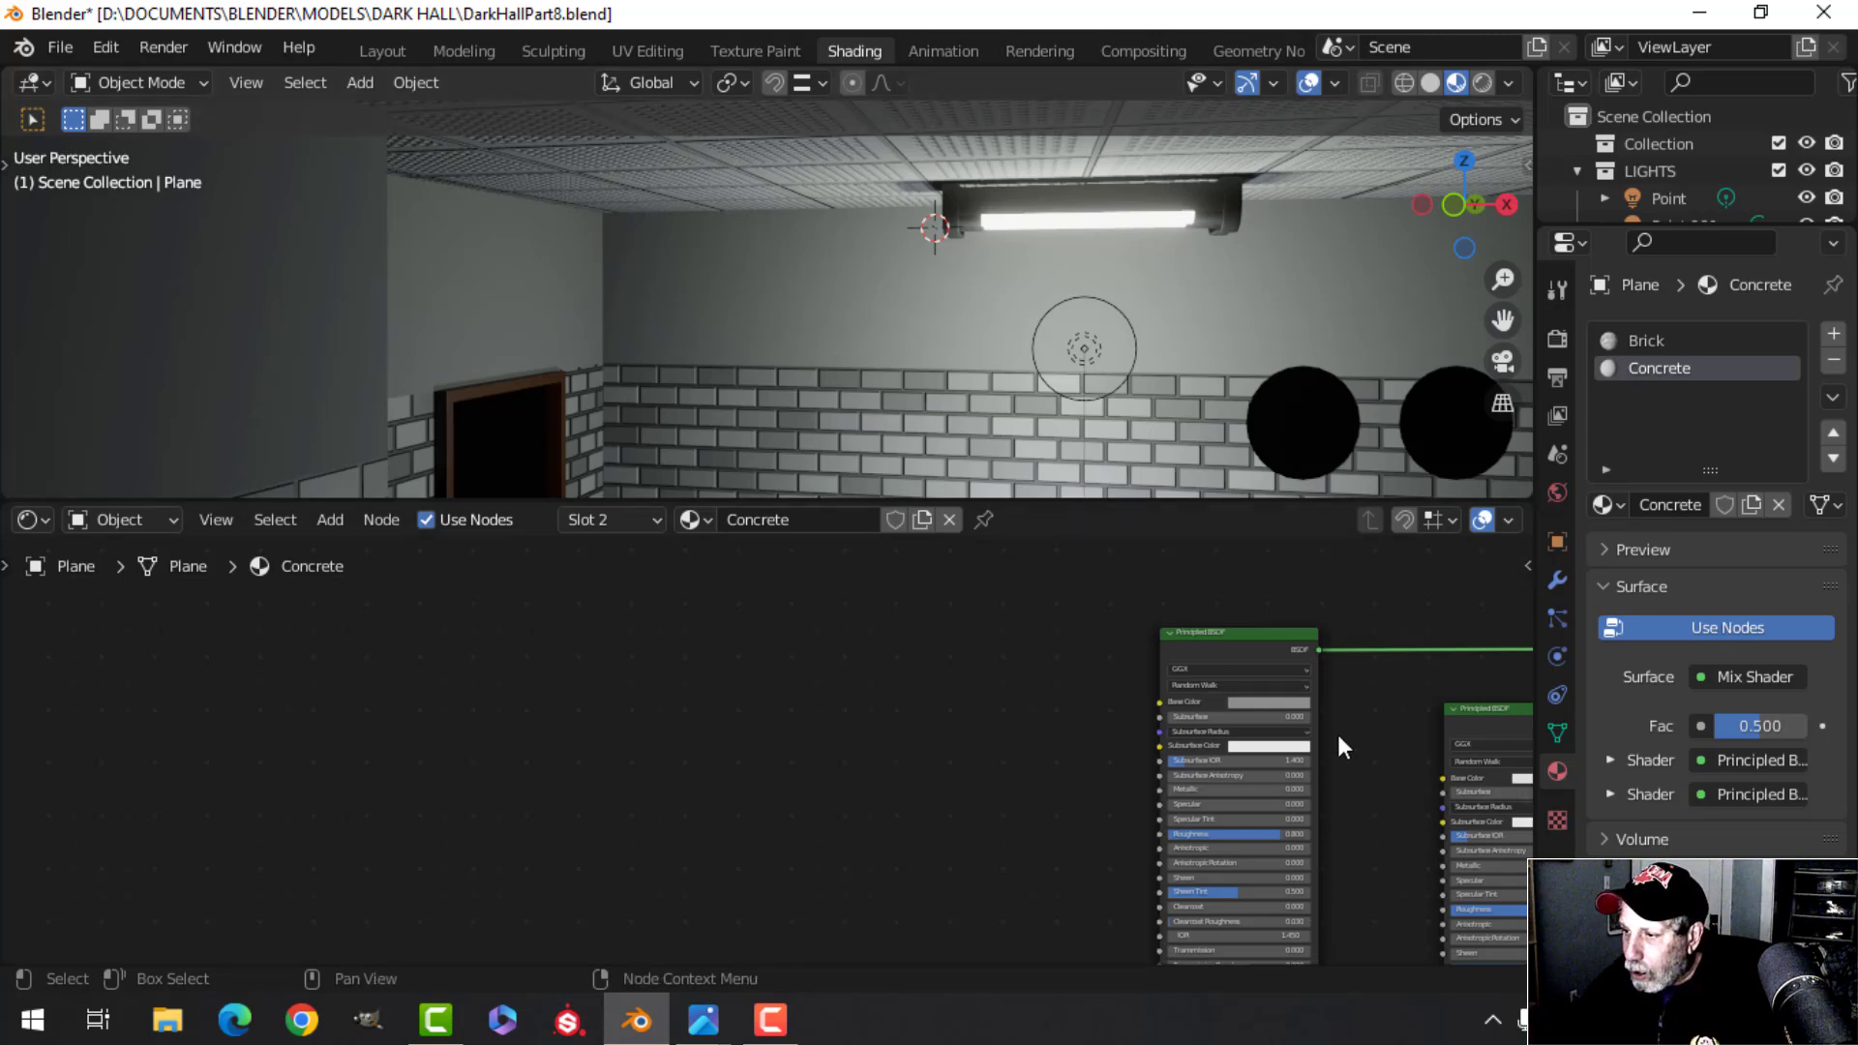
scroll(943, 667, down, 2)
key(shift+a)
mouse_move(930, 685)
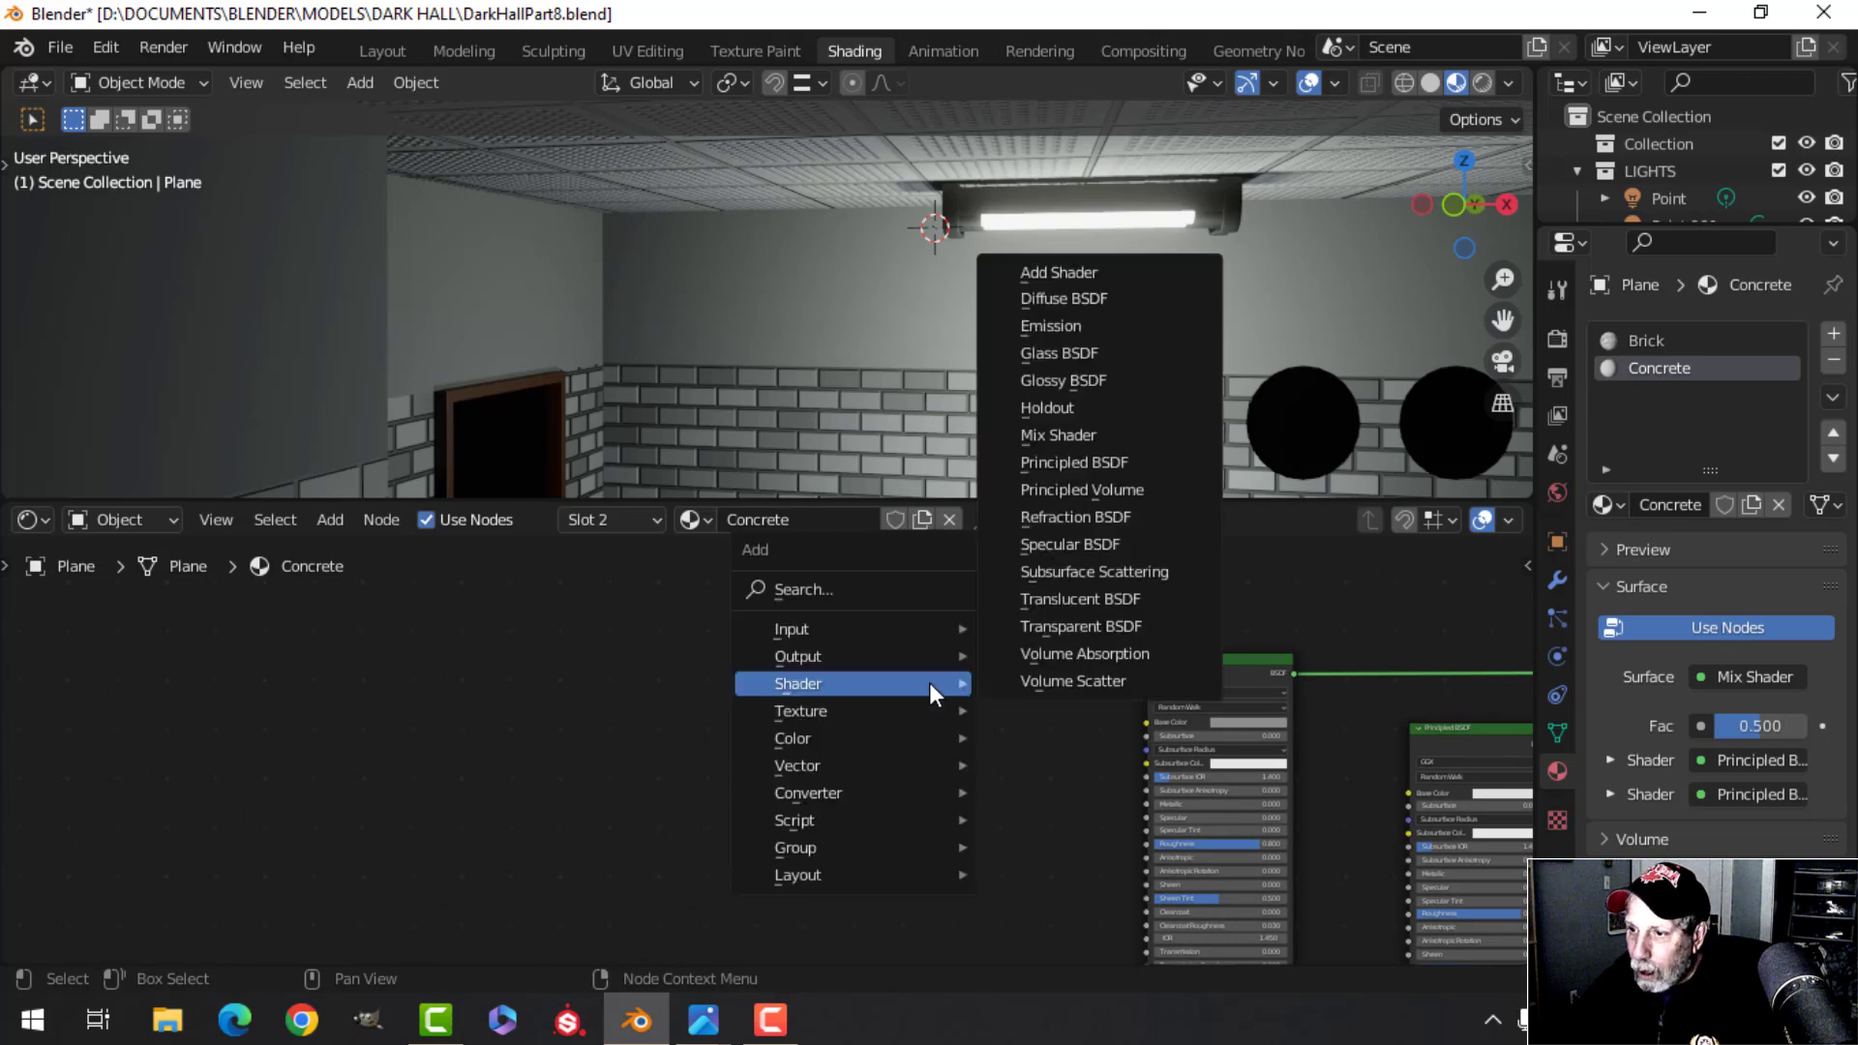
mouse_move(878, 709)
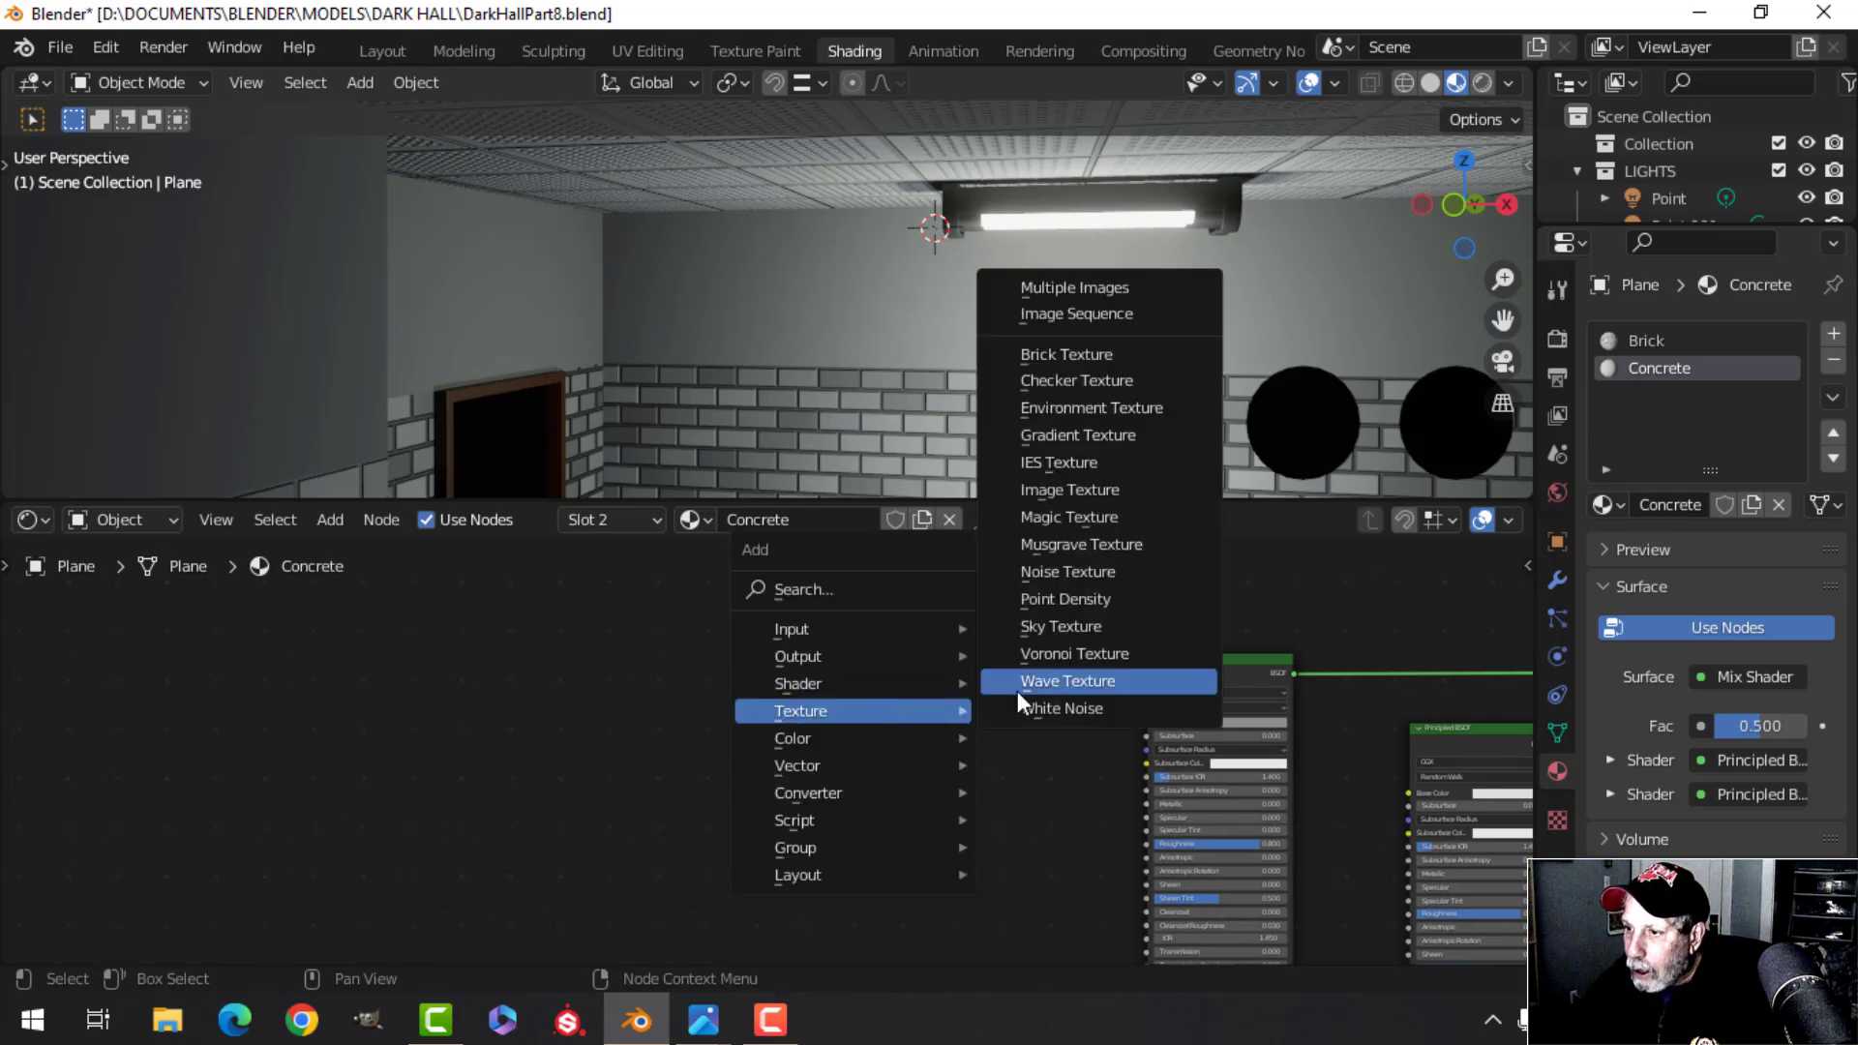
click(1084, 543)
click(770, 659)
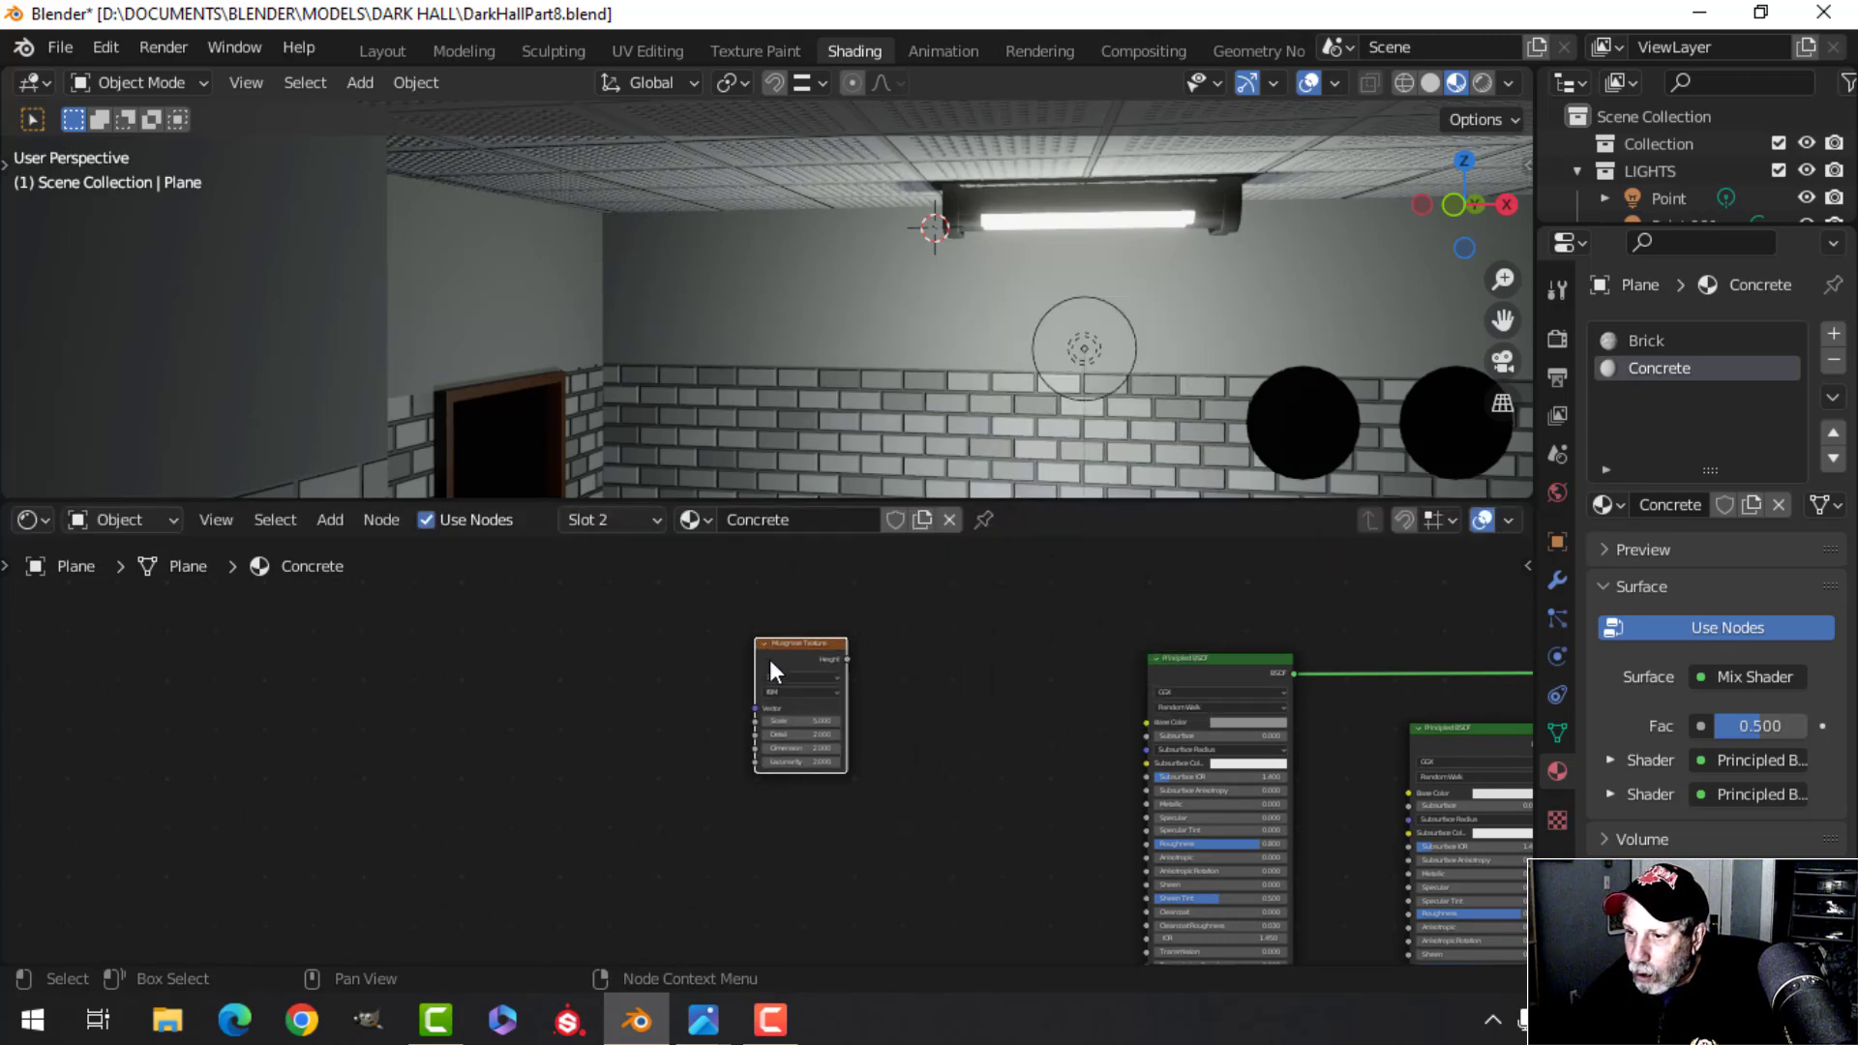
Add Texture Coordinate and Mapping nodes to the Musgrave Texture and feed the Mapping's Vector input from the UV output
key(ctrl+t)
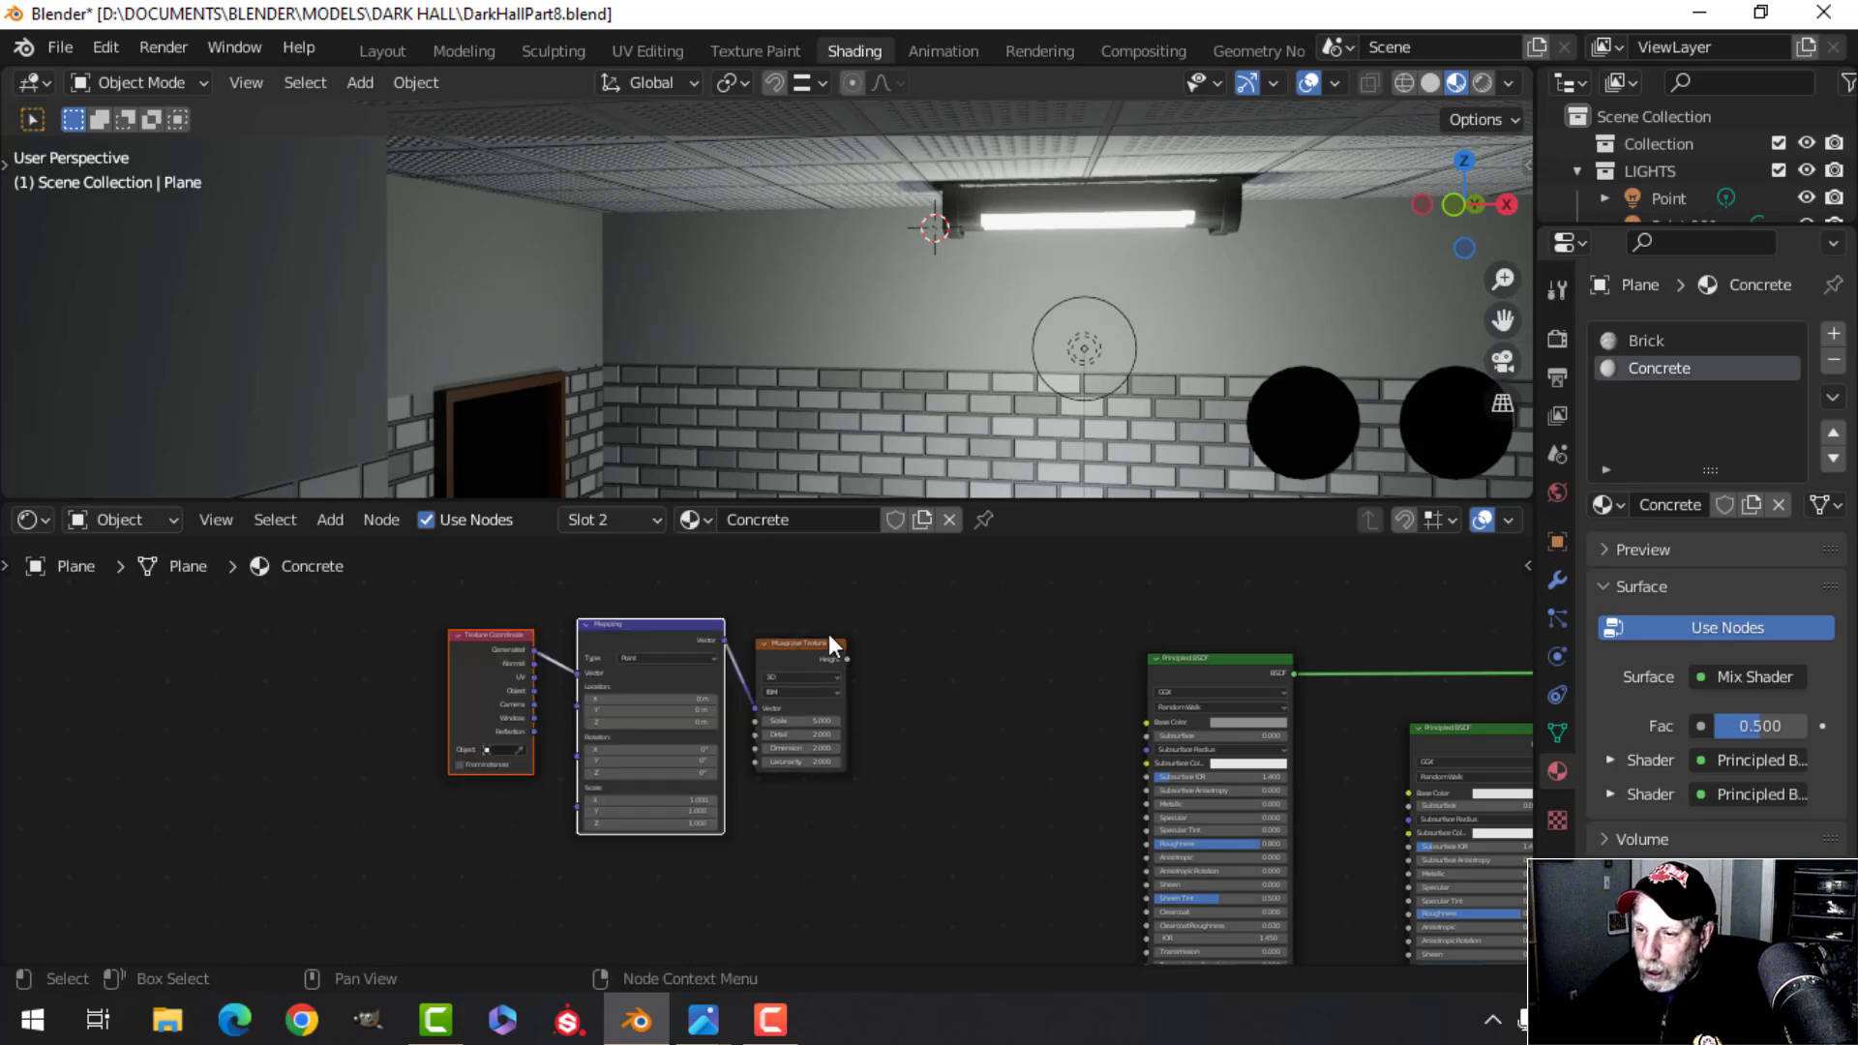
scroll(828, 635, up, 2)
middle_drag(519, 716, 652, 751)
scroll(638, 736, up, 1)
drag(585, 660, 662, 644)
scroll(888, 718, down, 1)
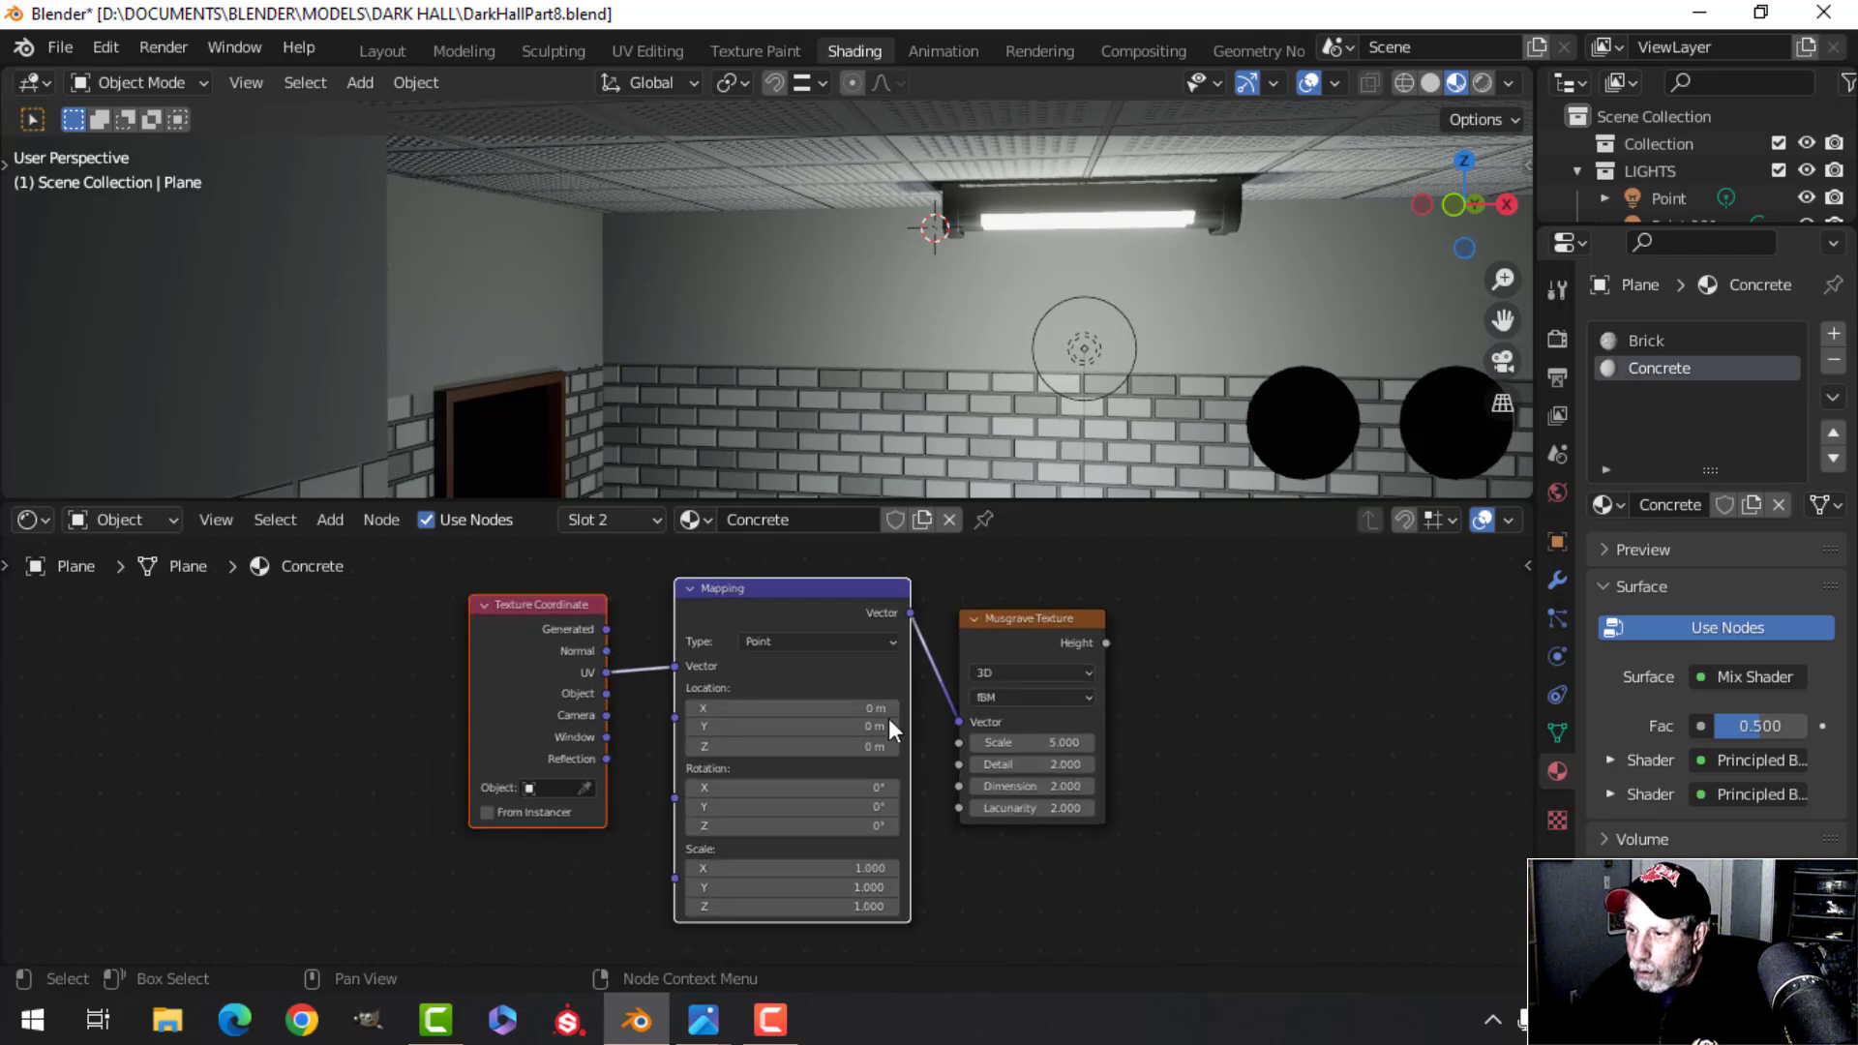
middle_drag(888, 718, 658, 654)
Examine the Musgrave Texture and ColorRamp settings and links in SimpleConcrete.jpg in the Photos app, and return to Blender's node graph
mouse_move(703, 1020)
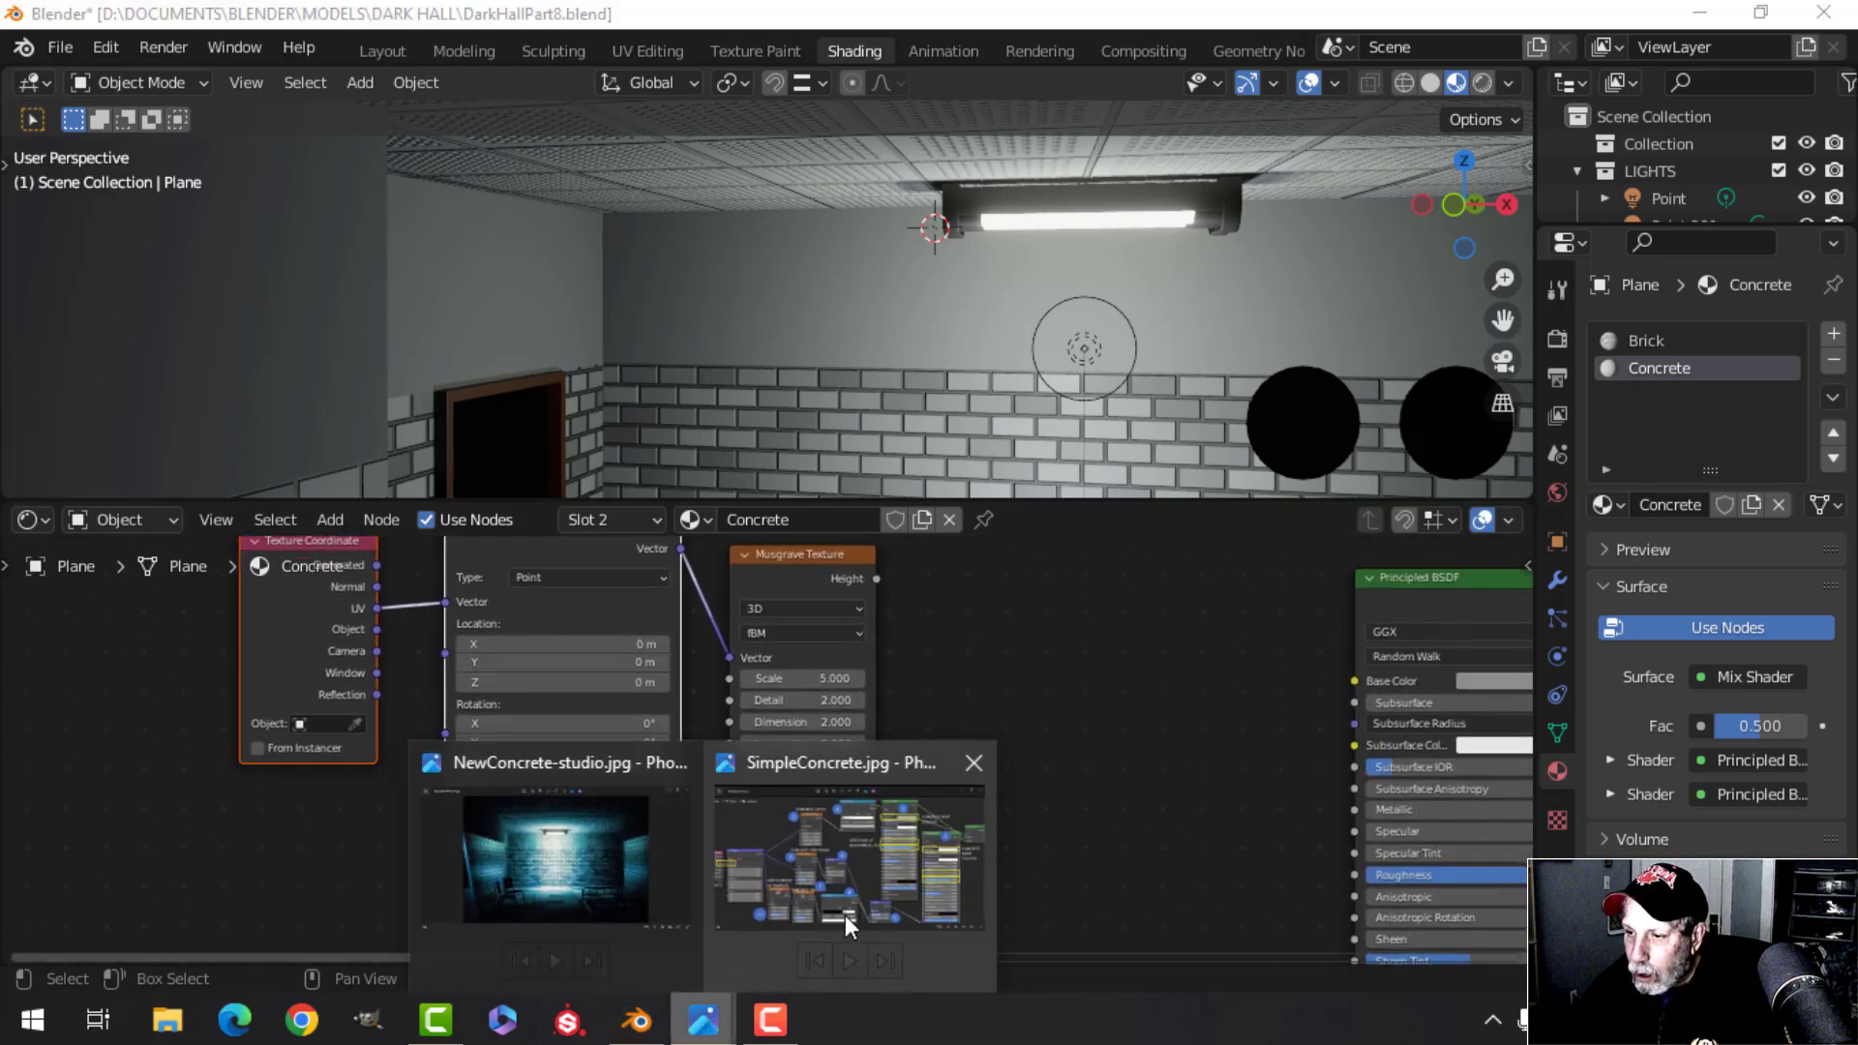
click(845, 914)
scroll(654, 226, up, 2)
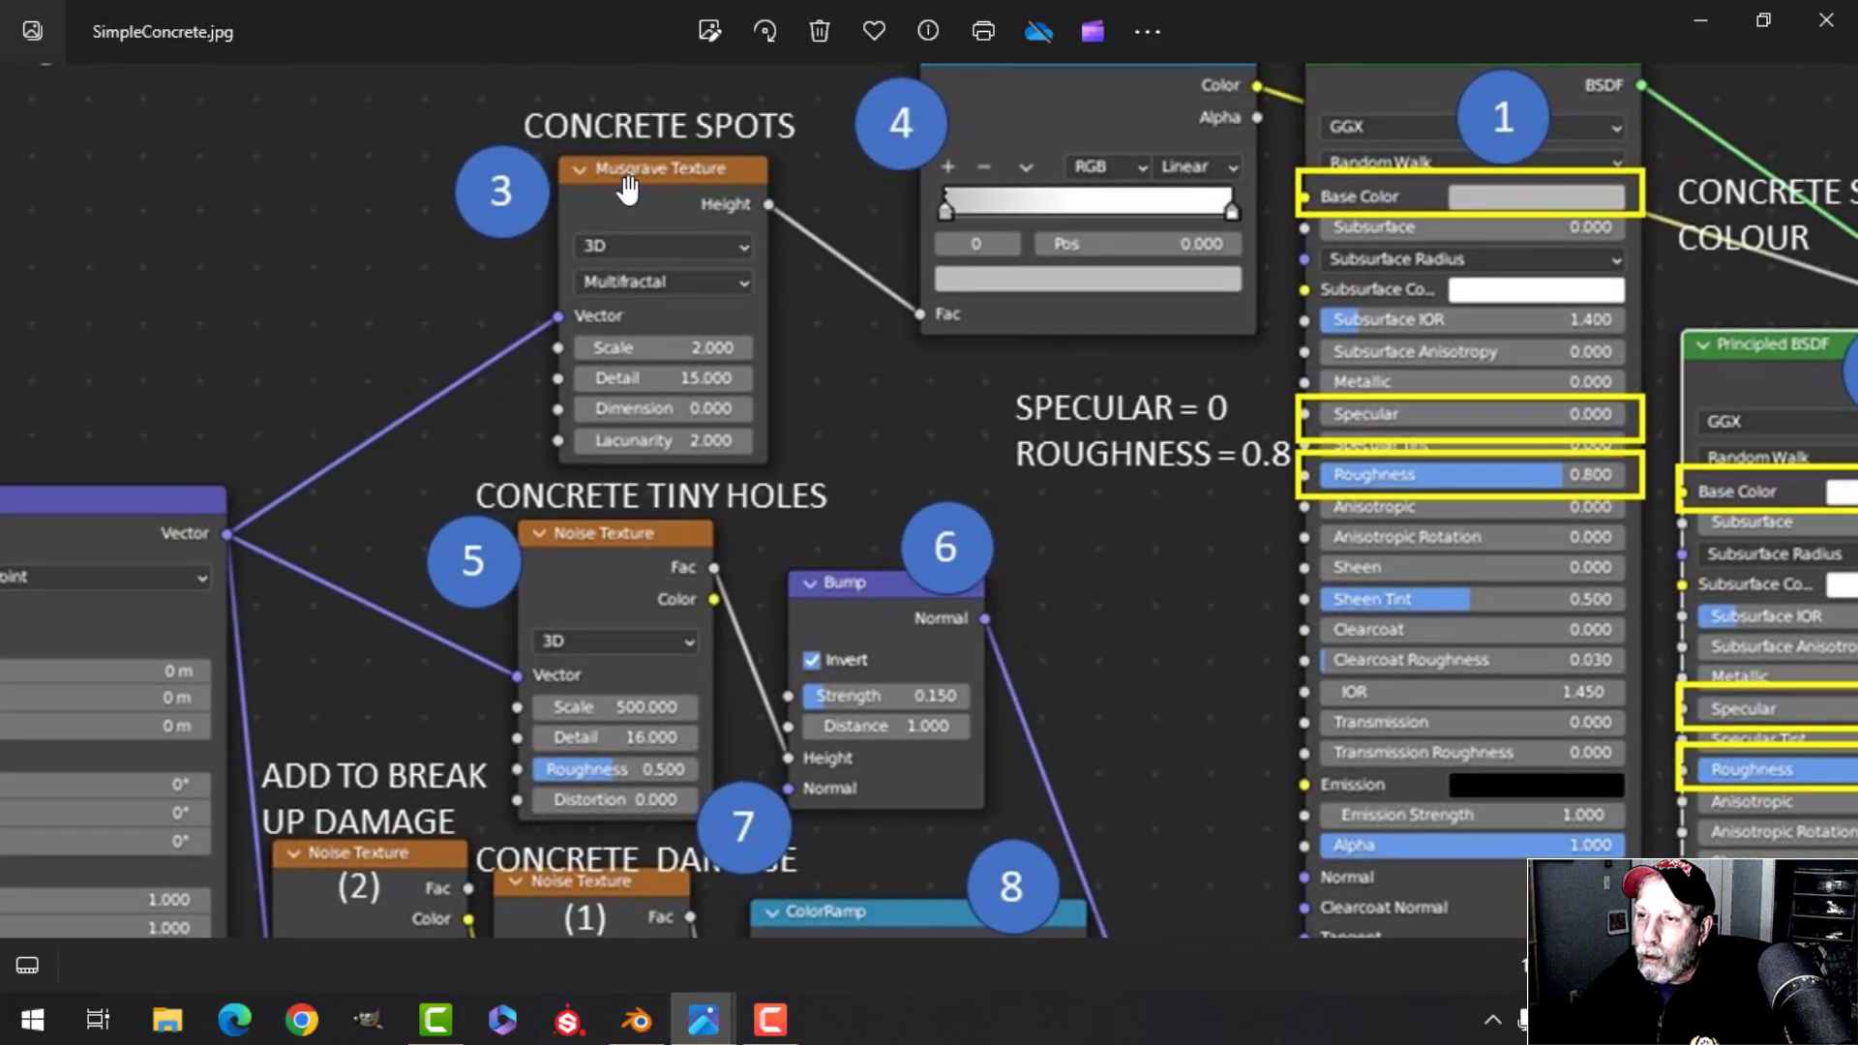
scroll(689, 348, down, 2)
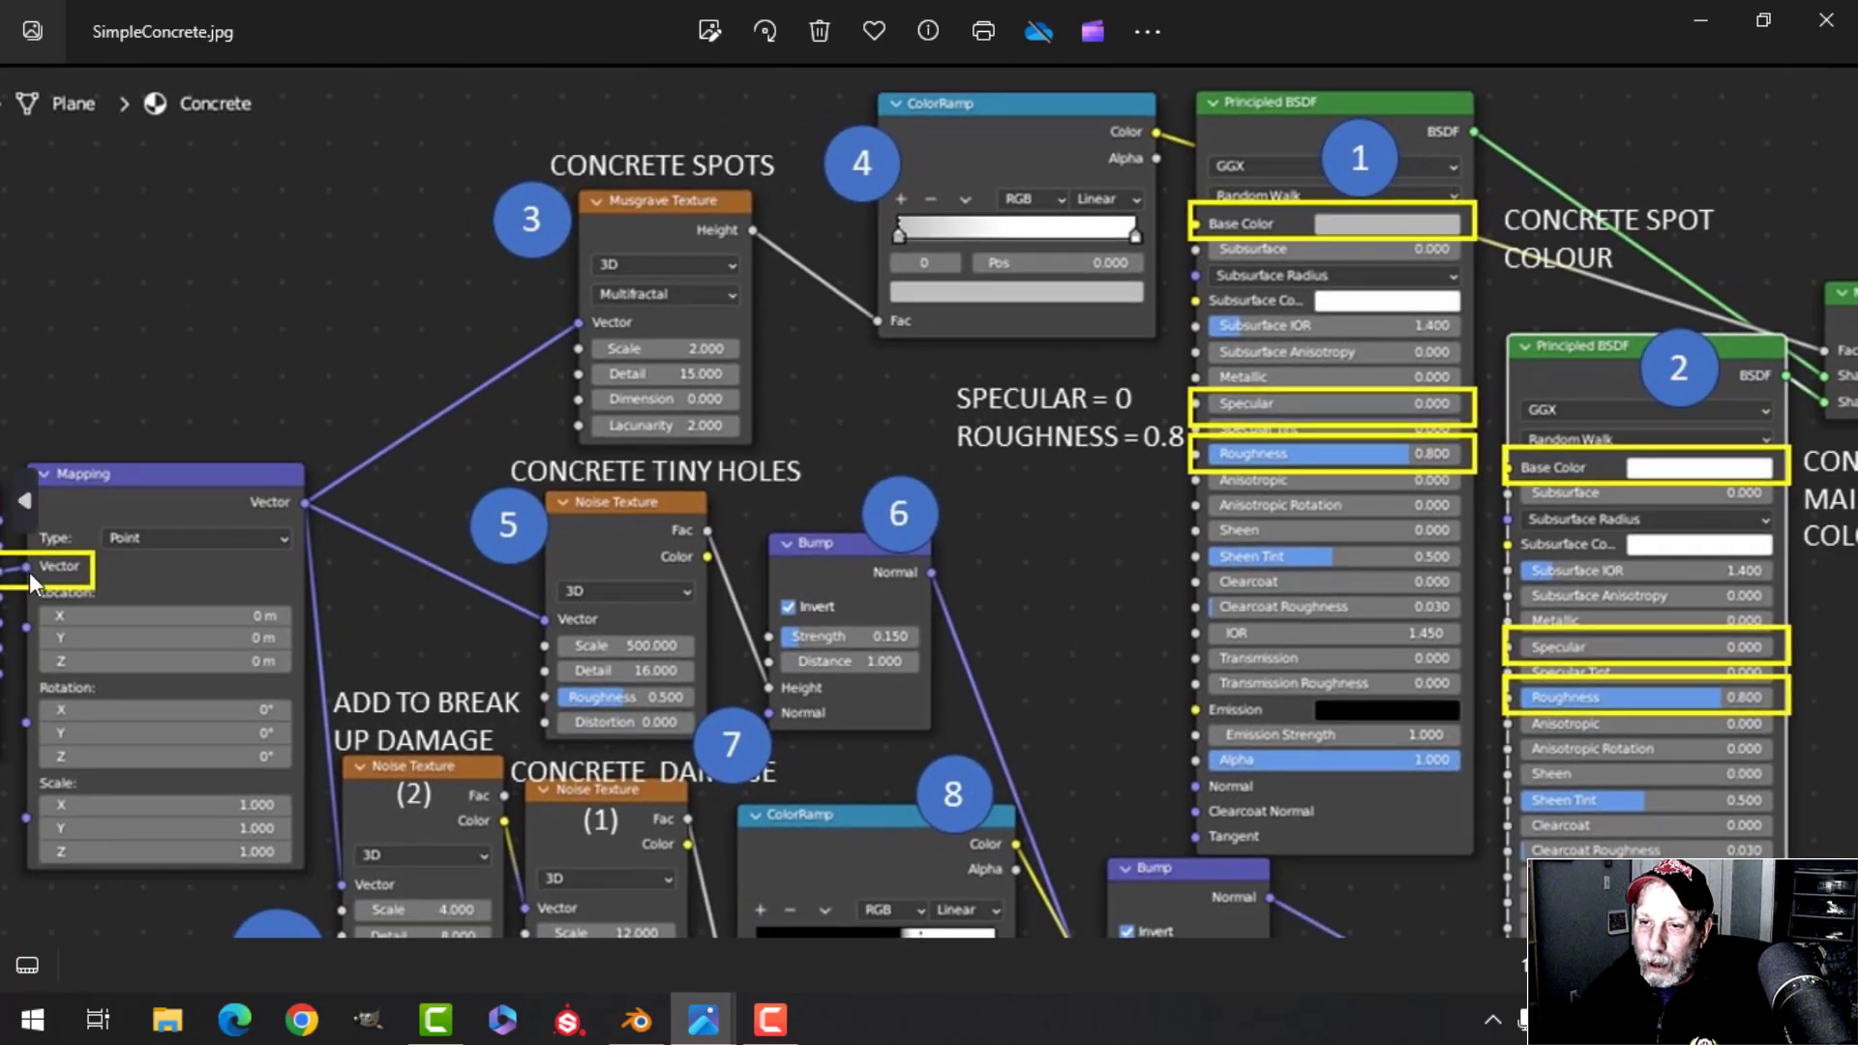
scroll(212, 559, up, 2)
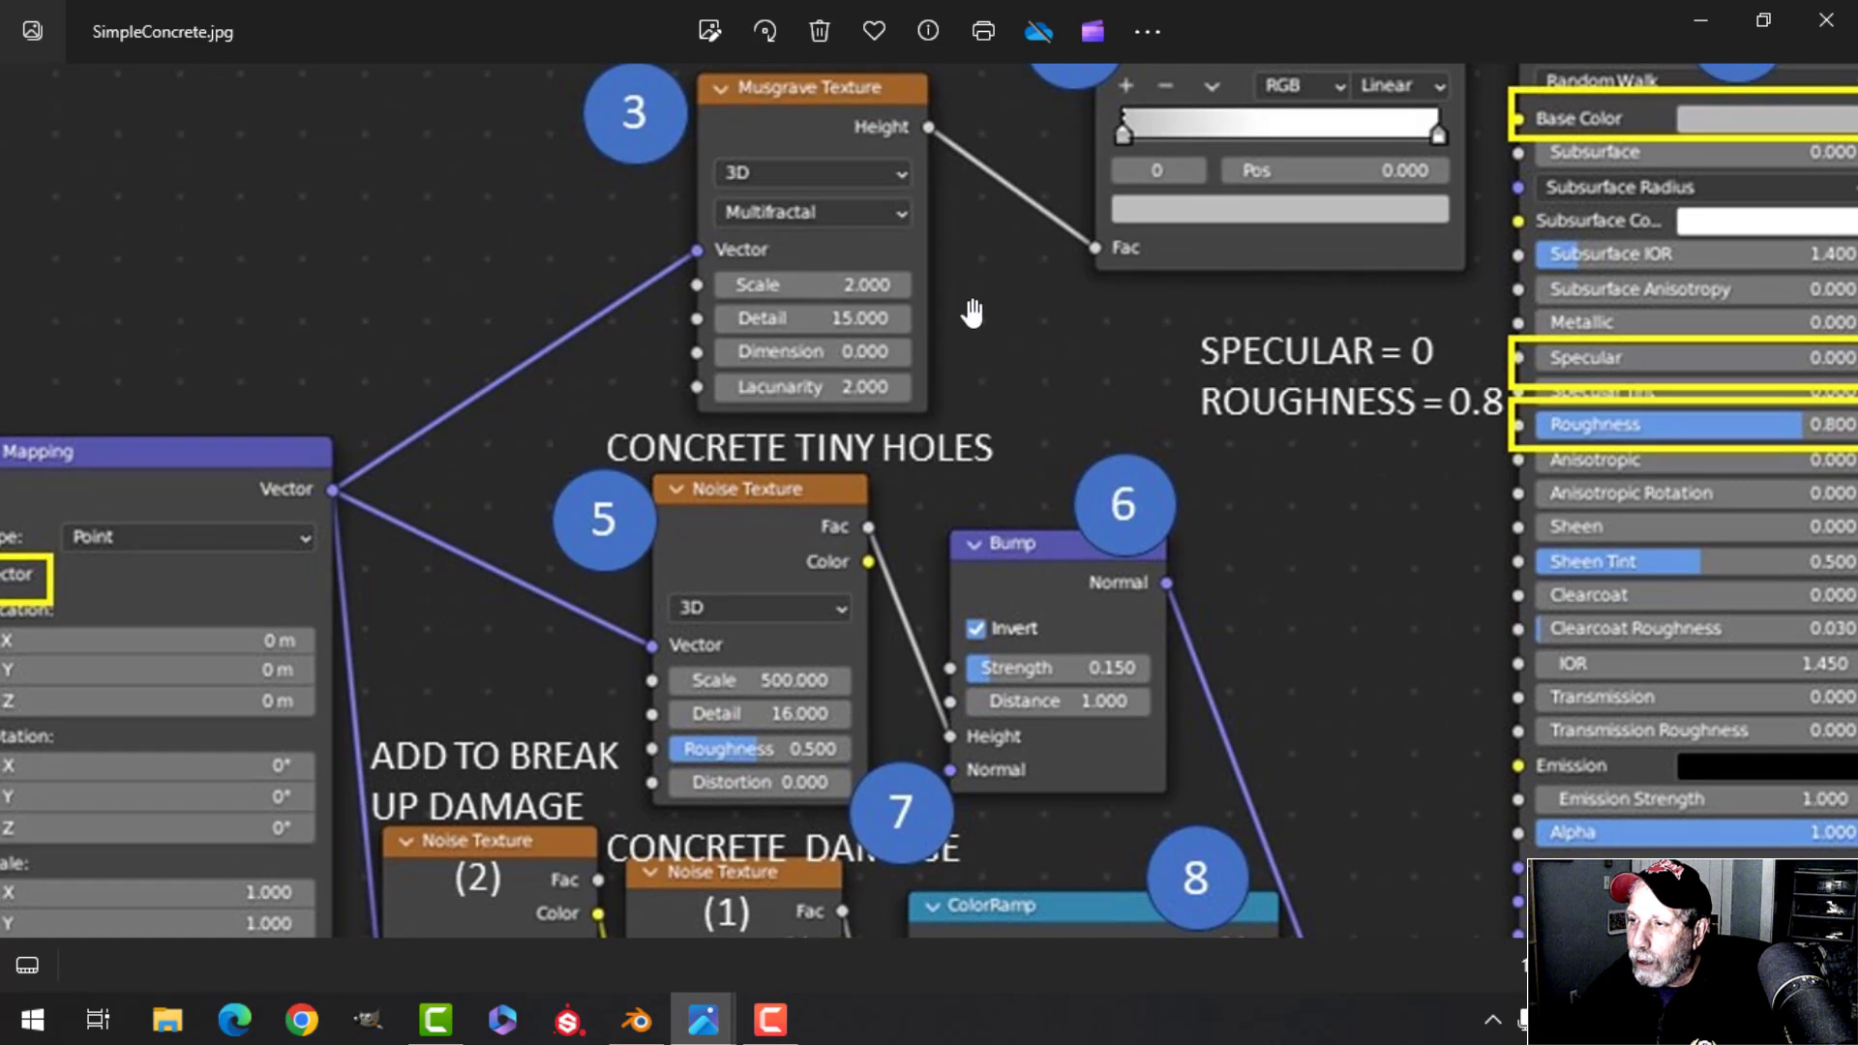
scroll(972, 313, down, 3)
scroll(802, 423, up, 1)
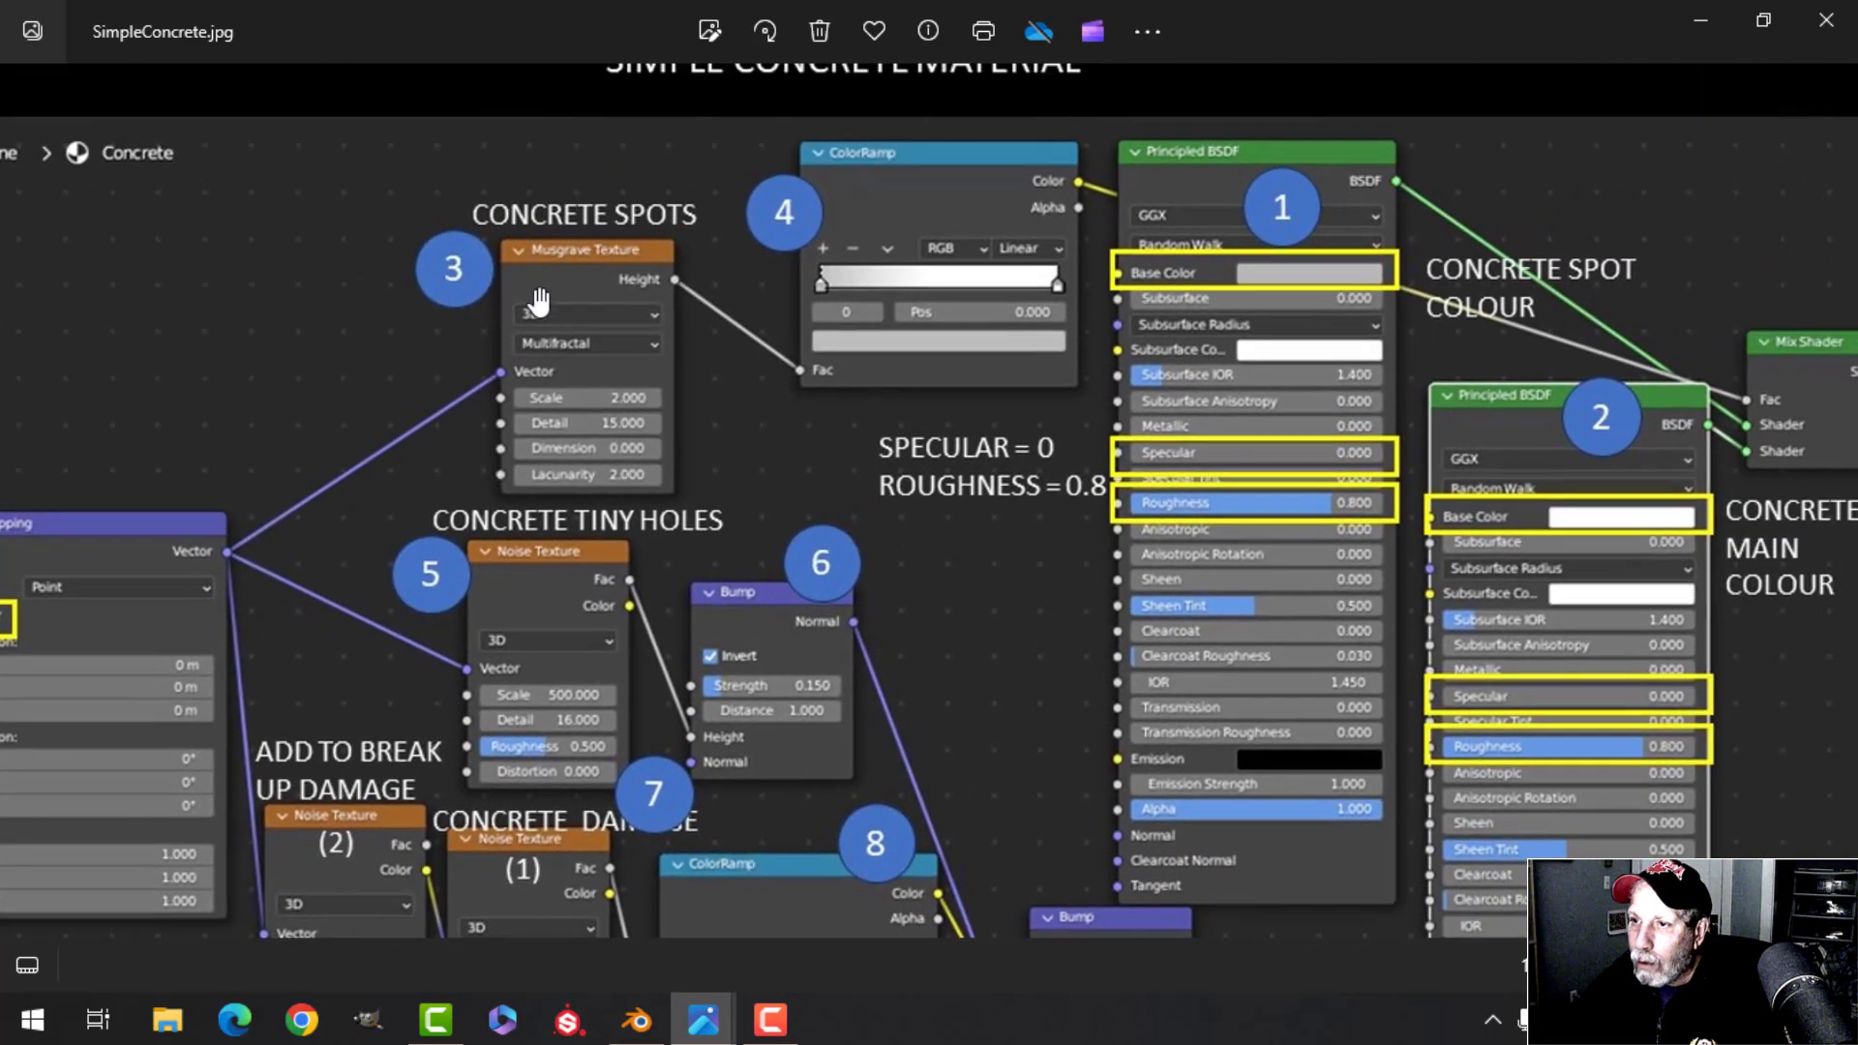
drag(900, 212, 789, 271)
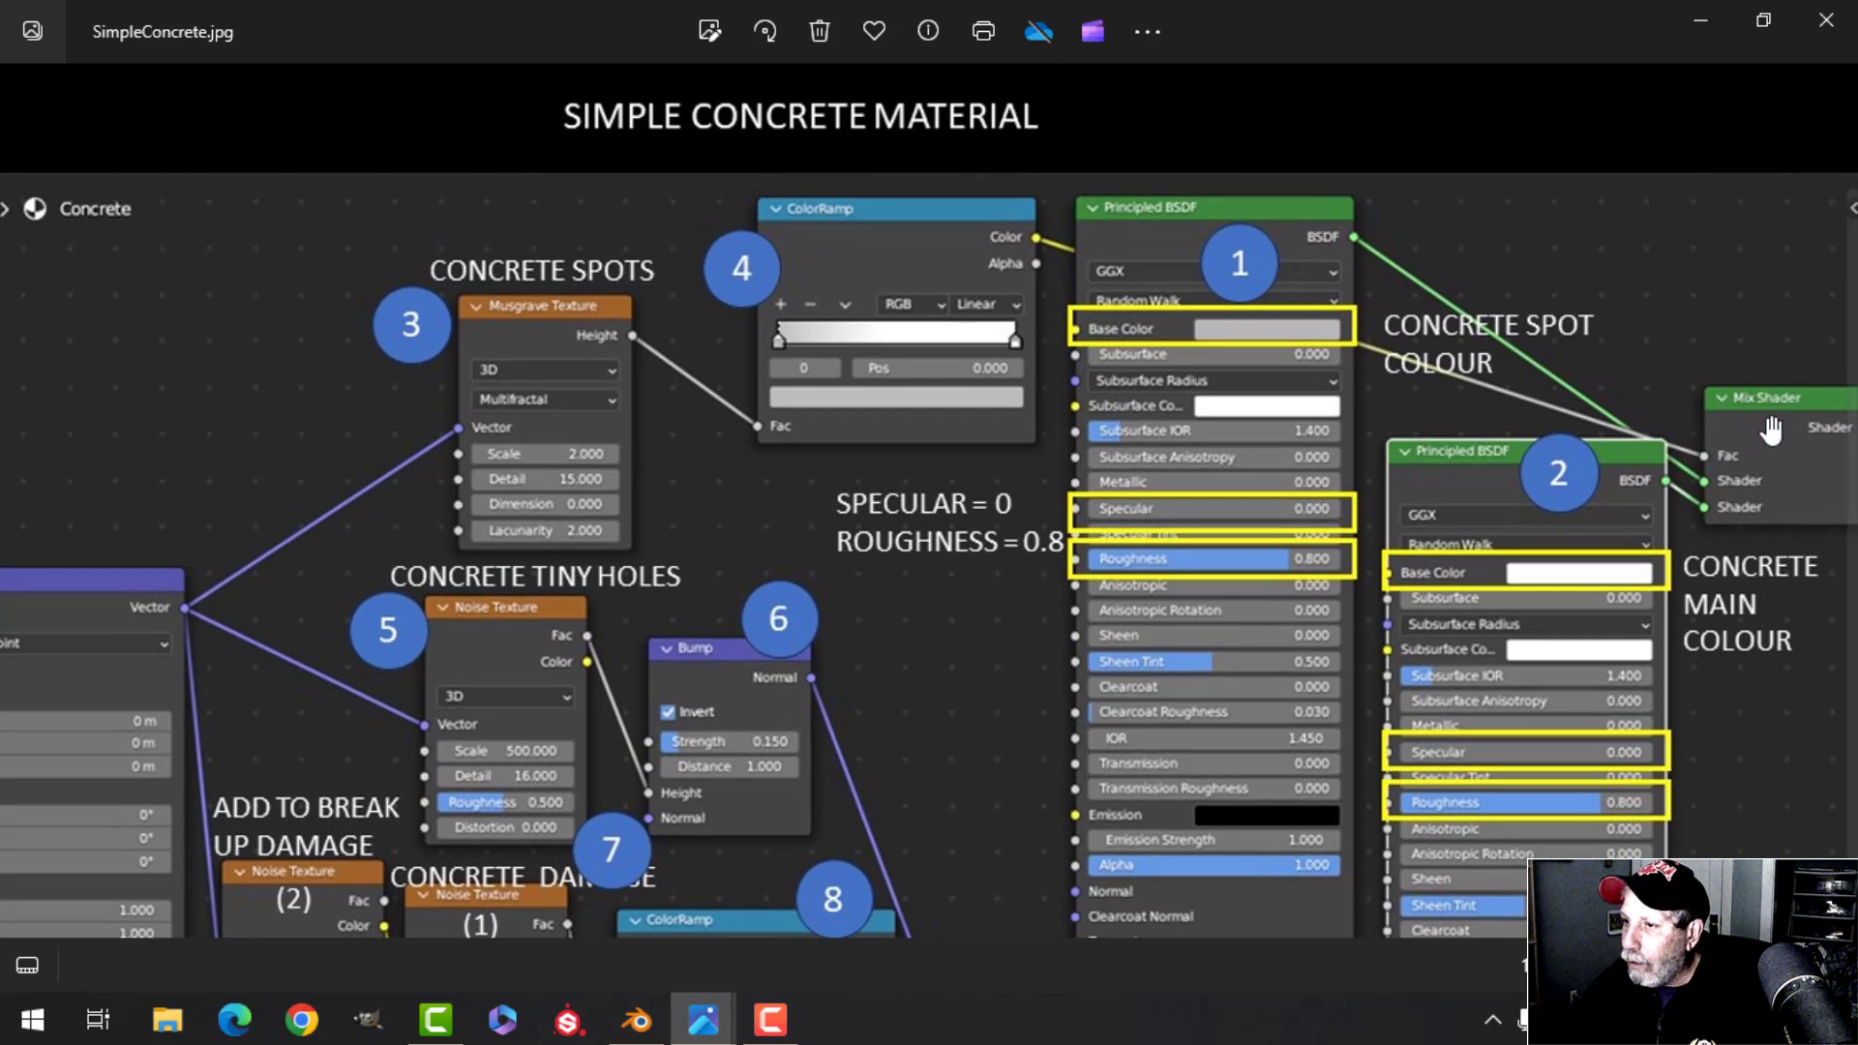
scroll(619, 484, up, 2)
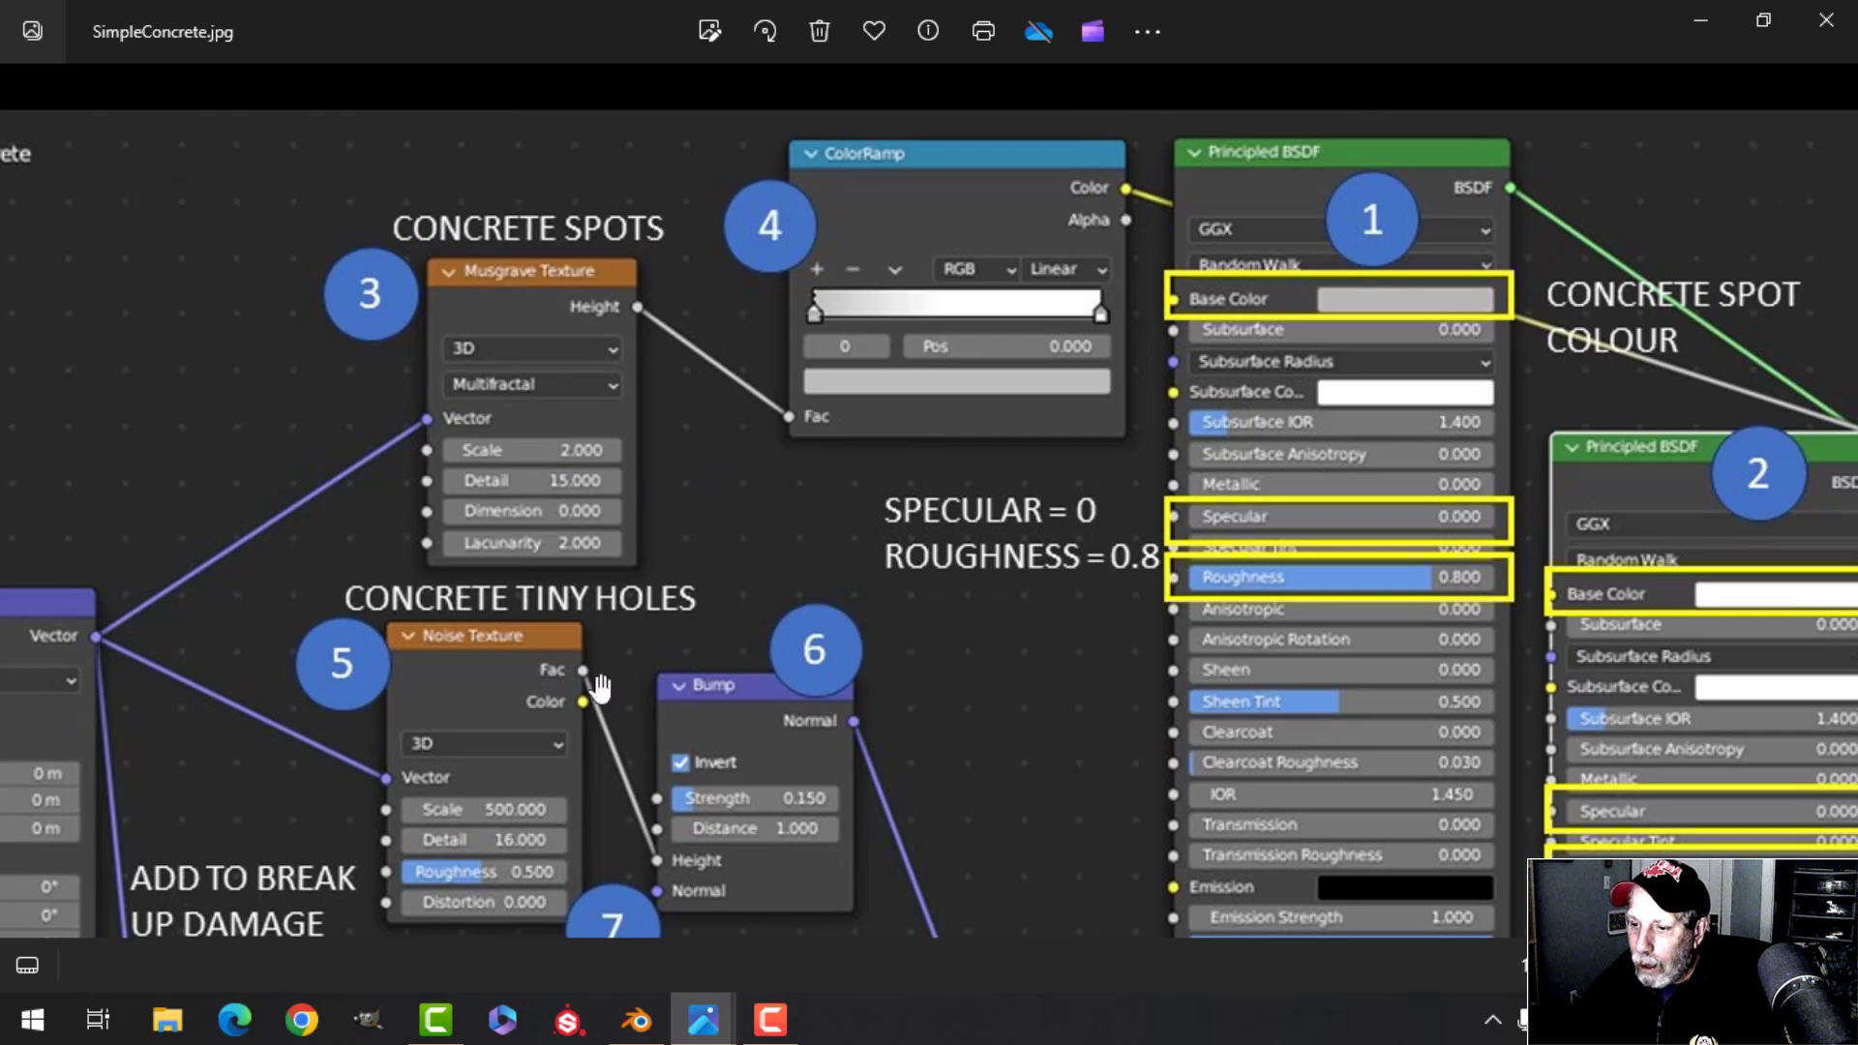
click(636, 1018)
scroll(962, 577, down, 1)
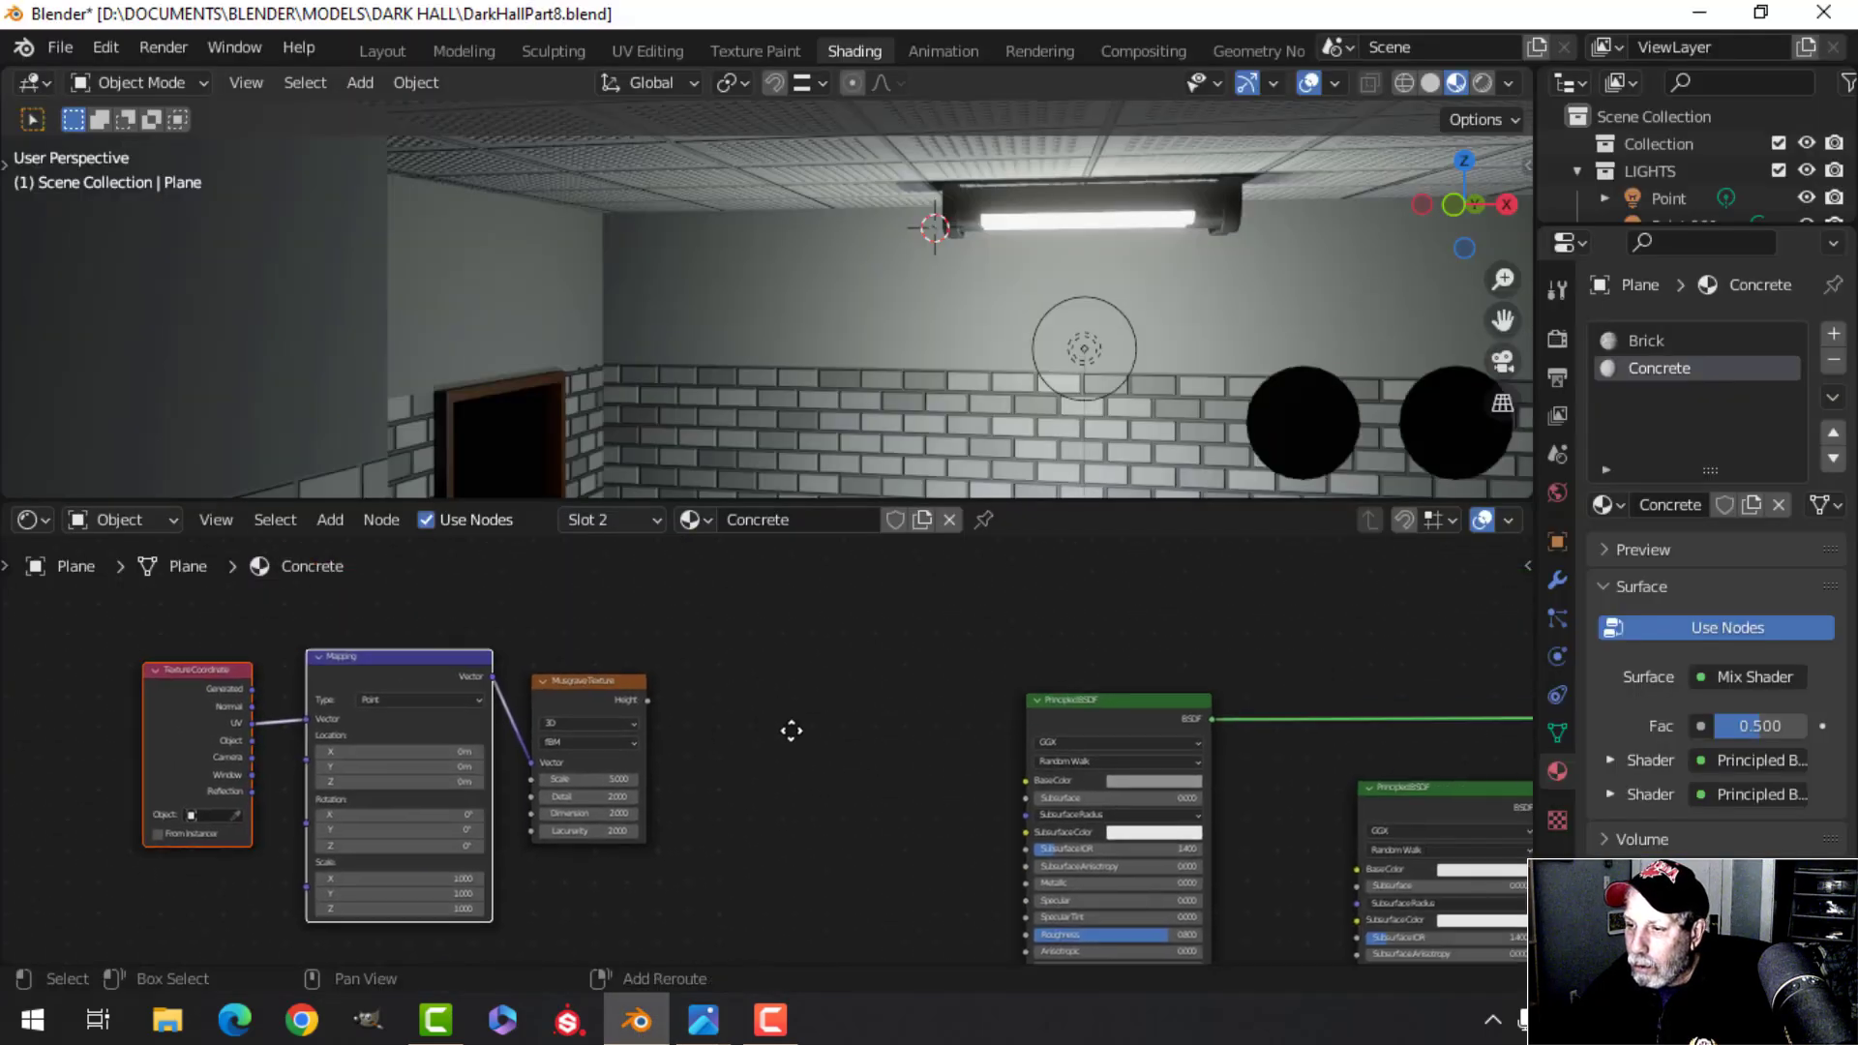
Add a ColorRamp node after the Musgrave Texture and feed its Fac input from the Musgrave's Height output
key(shift+a)
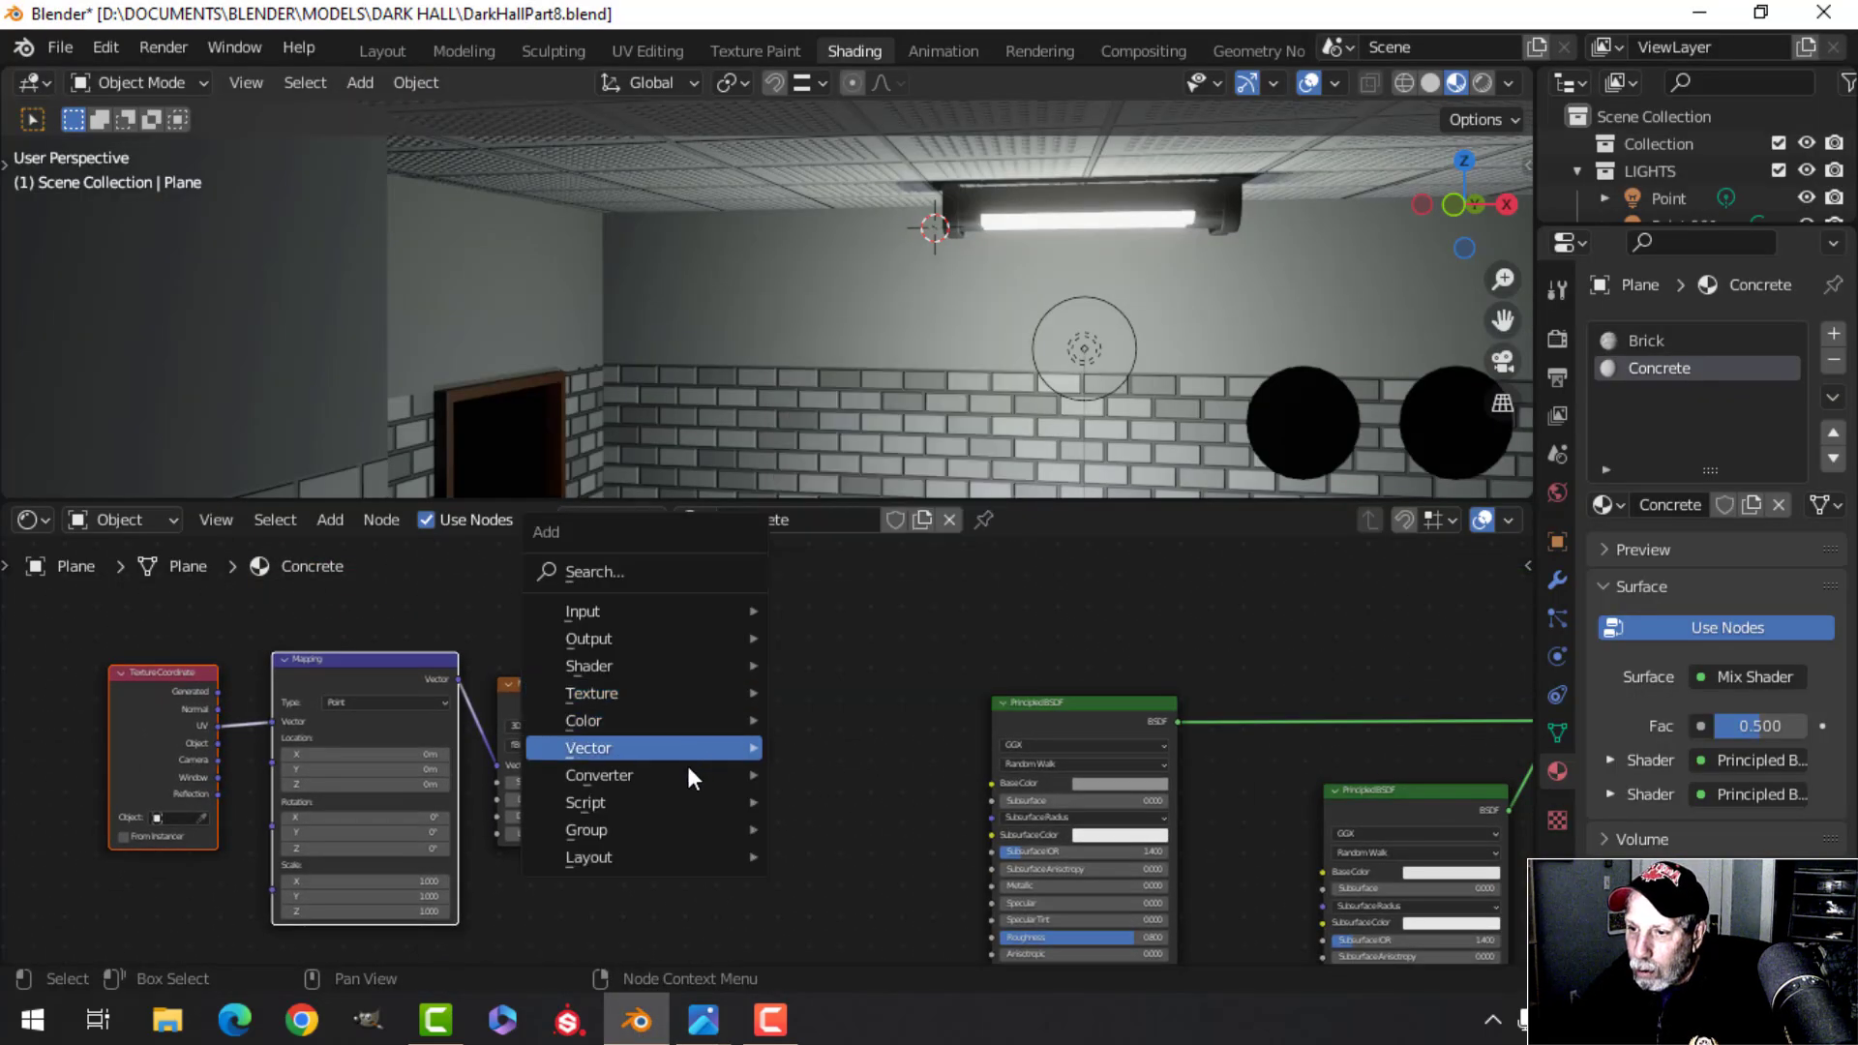
mouse_move(677, 775)
click(894, 422)
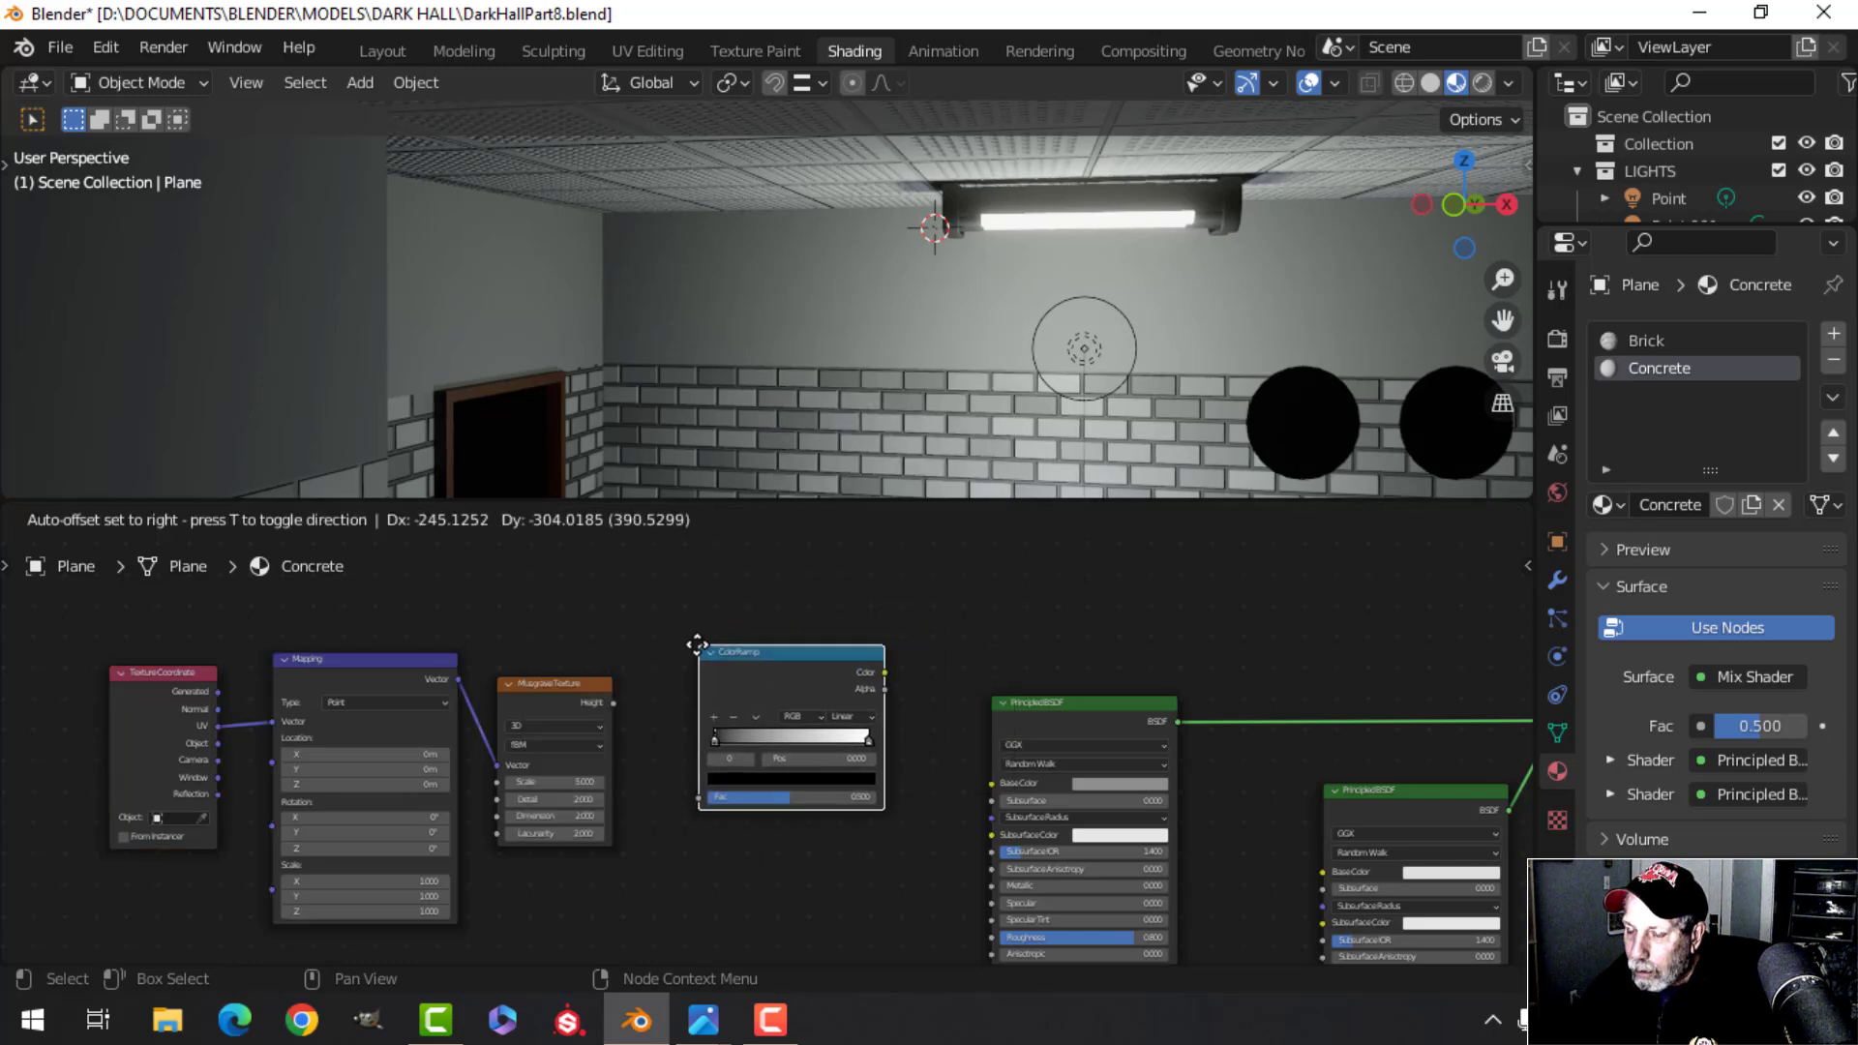
click(677, 658)
scroll(663, 659, up, 2)
drag(571, 641, 678, 763)
scroll(845, 688, down, 2)
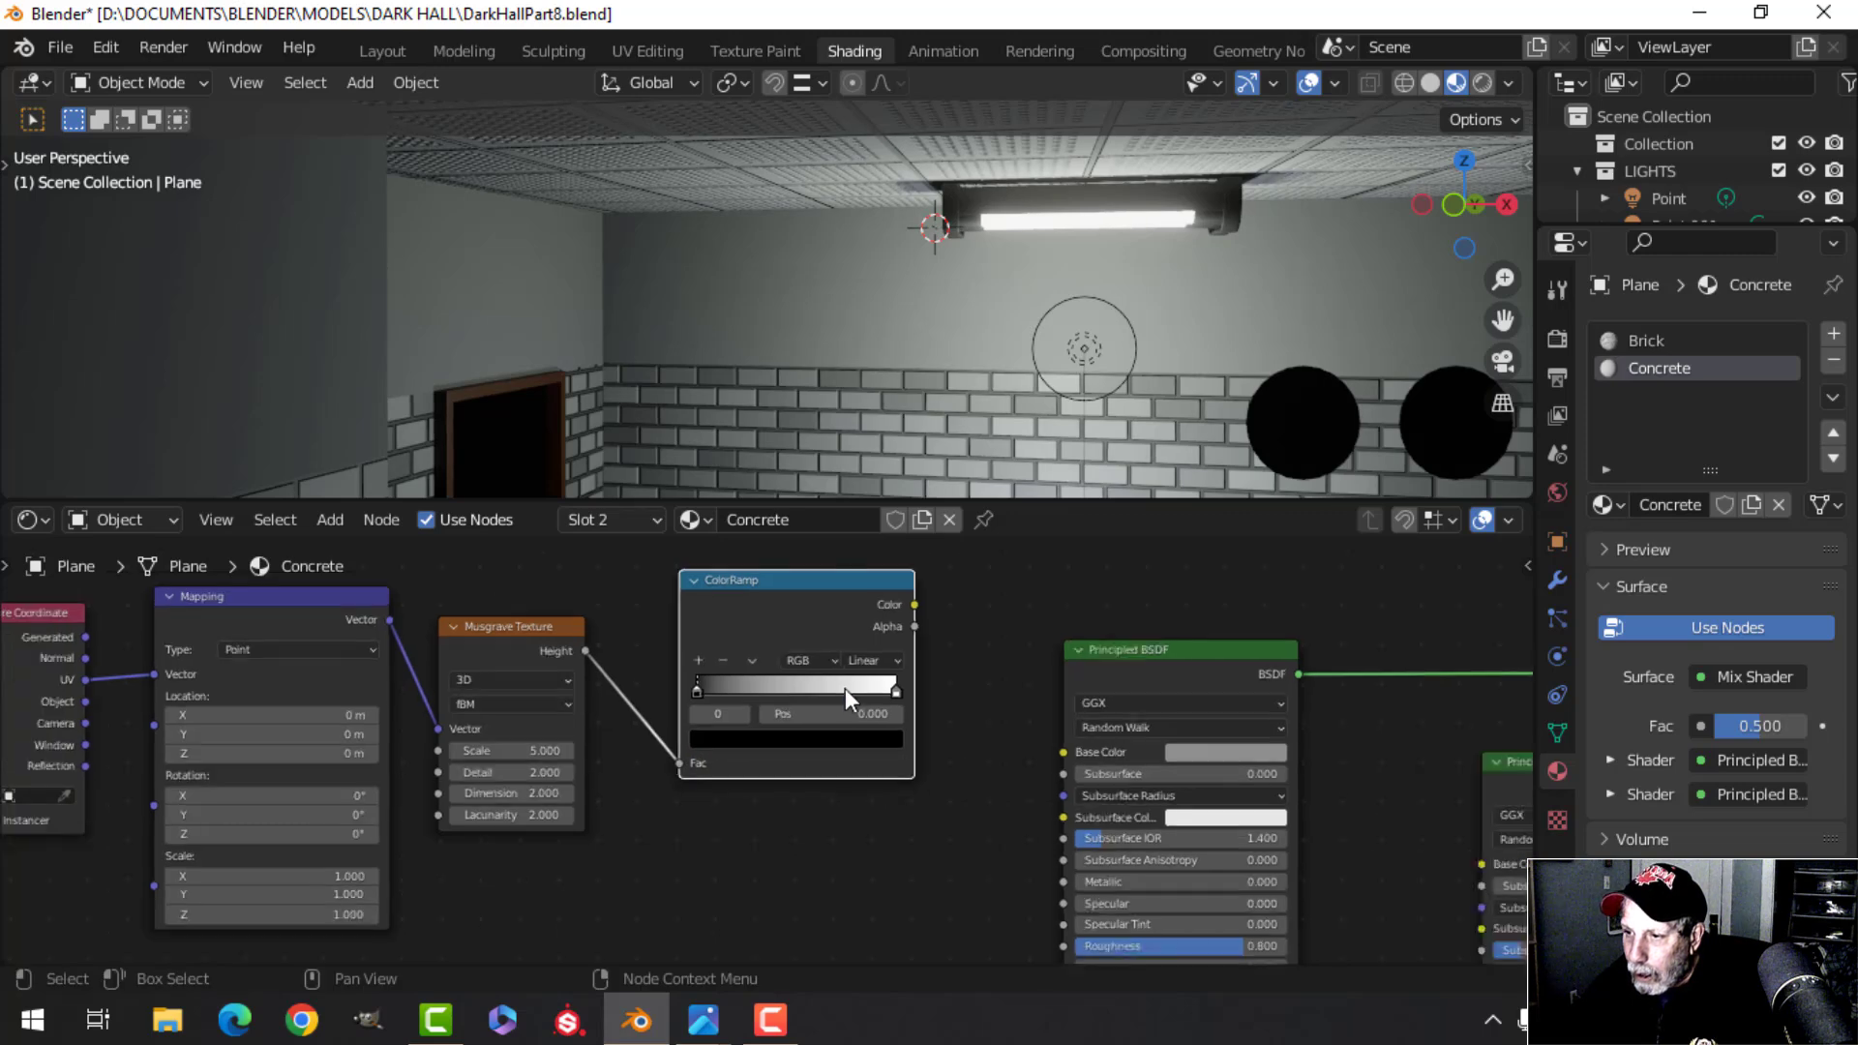
Set the ColorRamp's black stop to a light grey with a value of 0.458, following SimpleConcrete.jpg in the Photos app
middle_drag(844, 688, 946, 647)
scroll(1060, 662, up, 4)
middle_drag(1061, 662, 1088, 667)
scroll(781, 763, up, 2)
middle_drag(776, 757, 829, 825)
scroll(842, 792, down, 1)
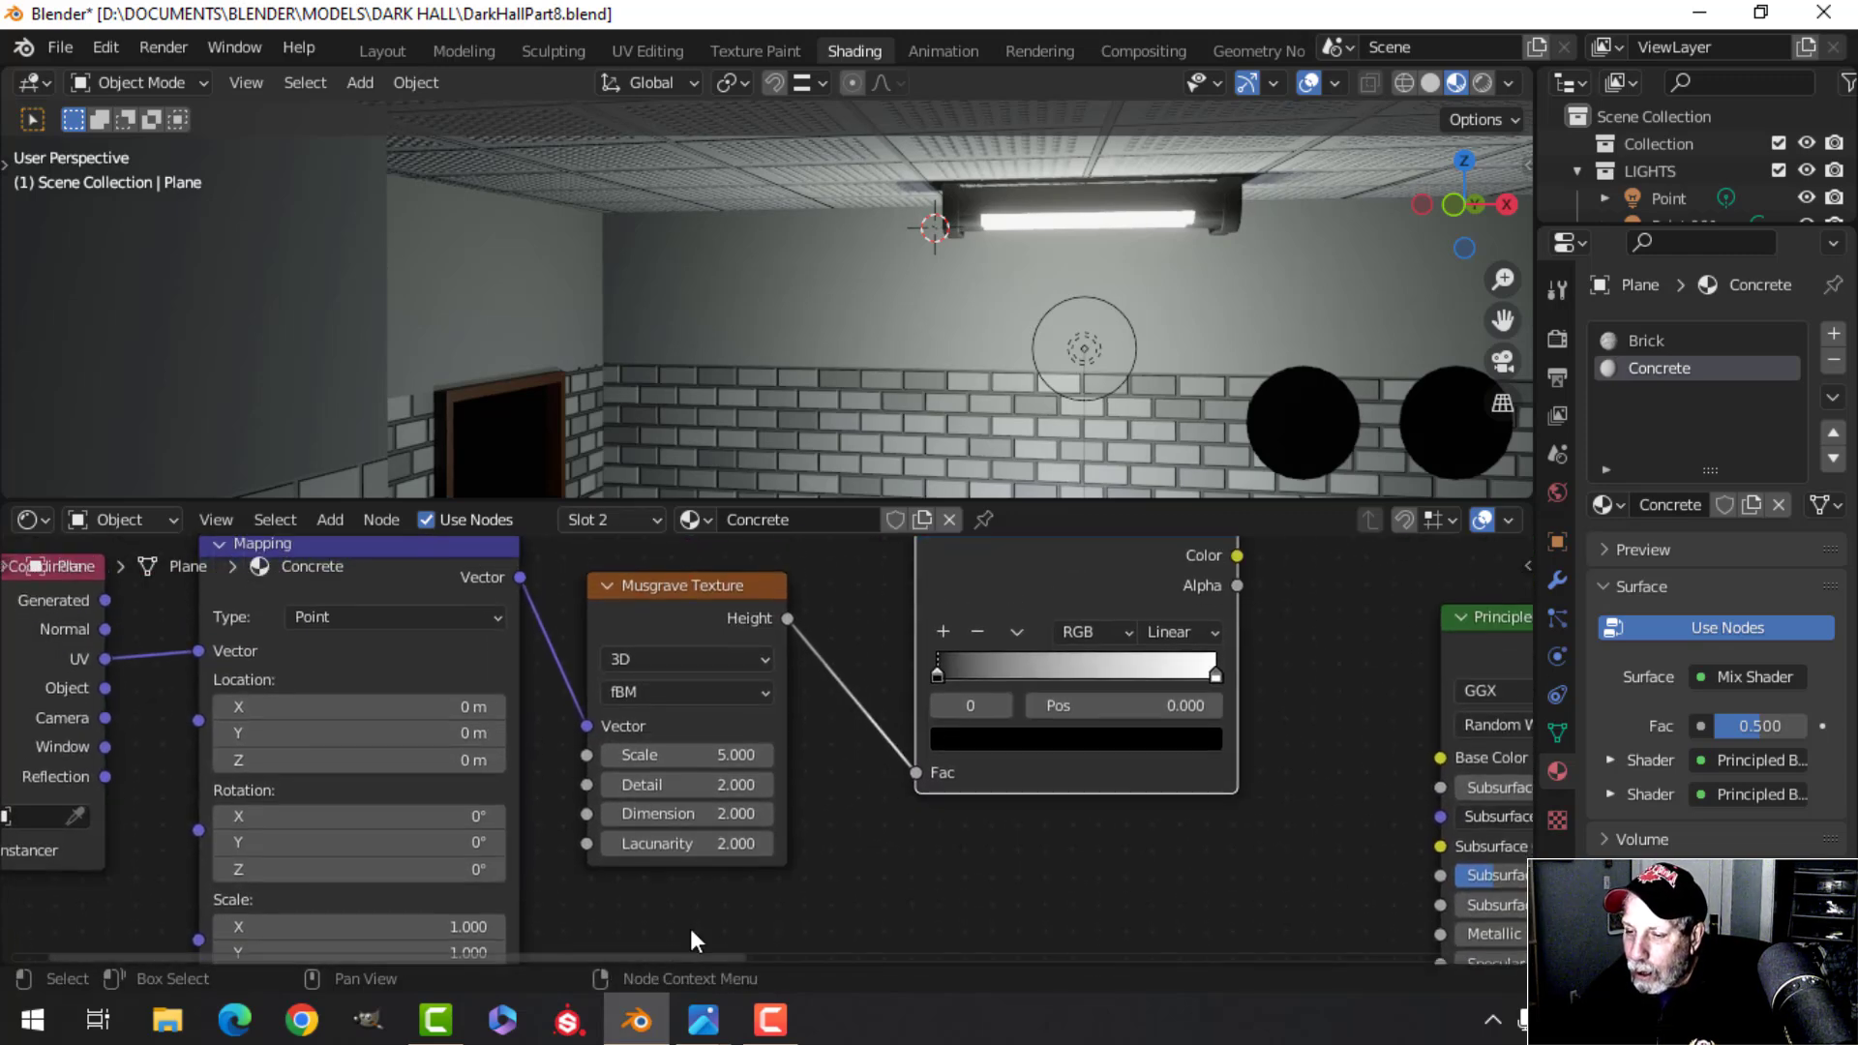
click(702, 1019)
click(848, 853)
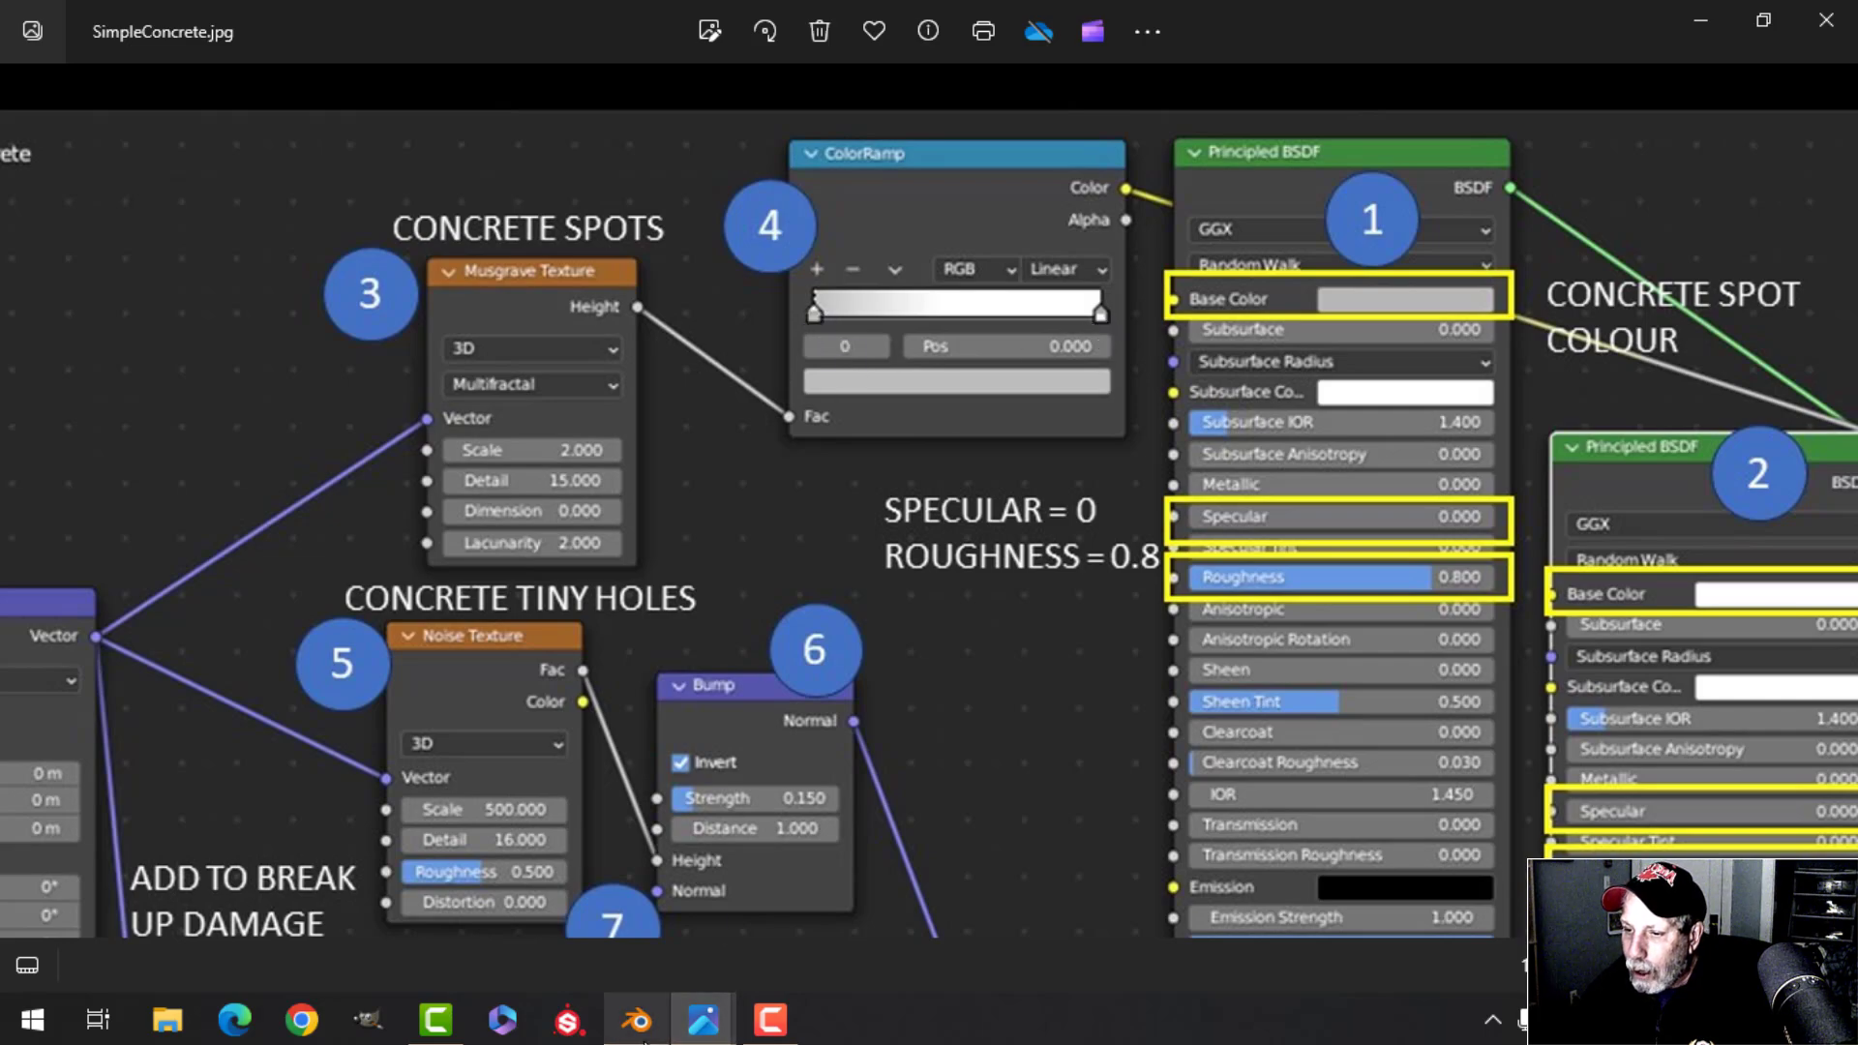
click(638, 1020)
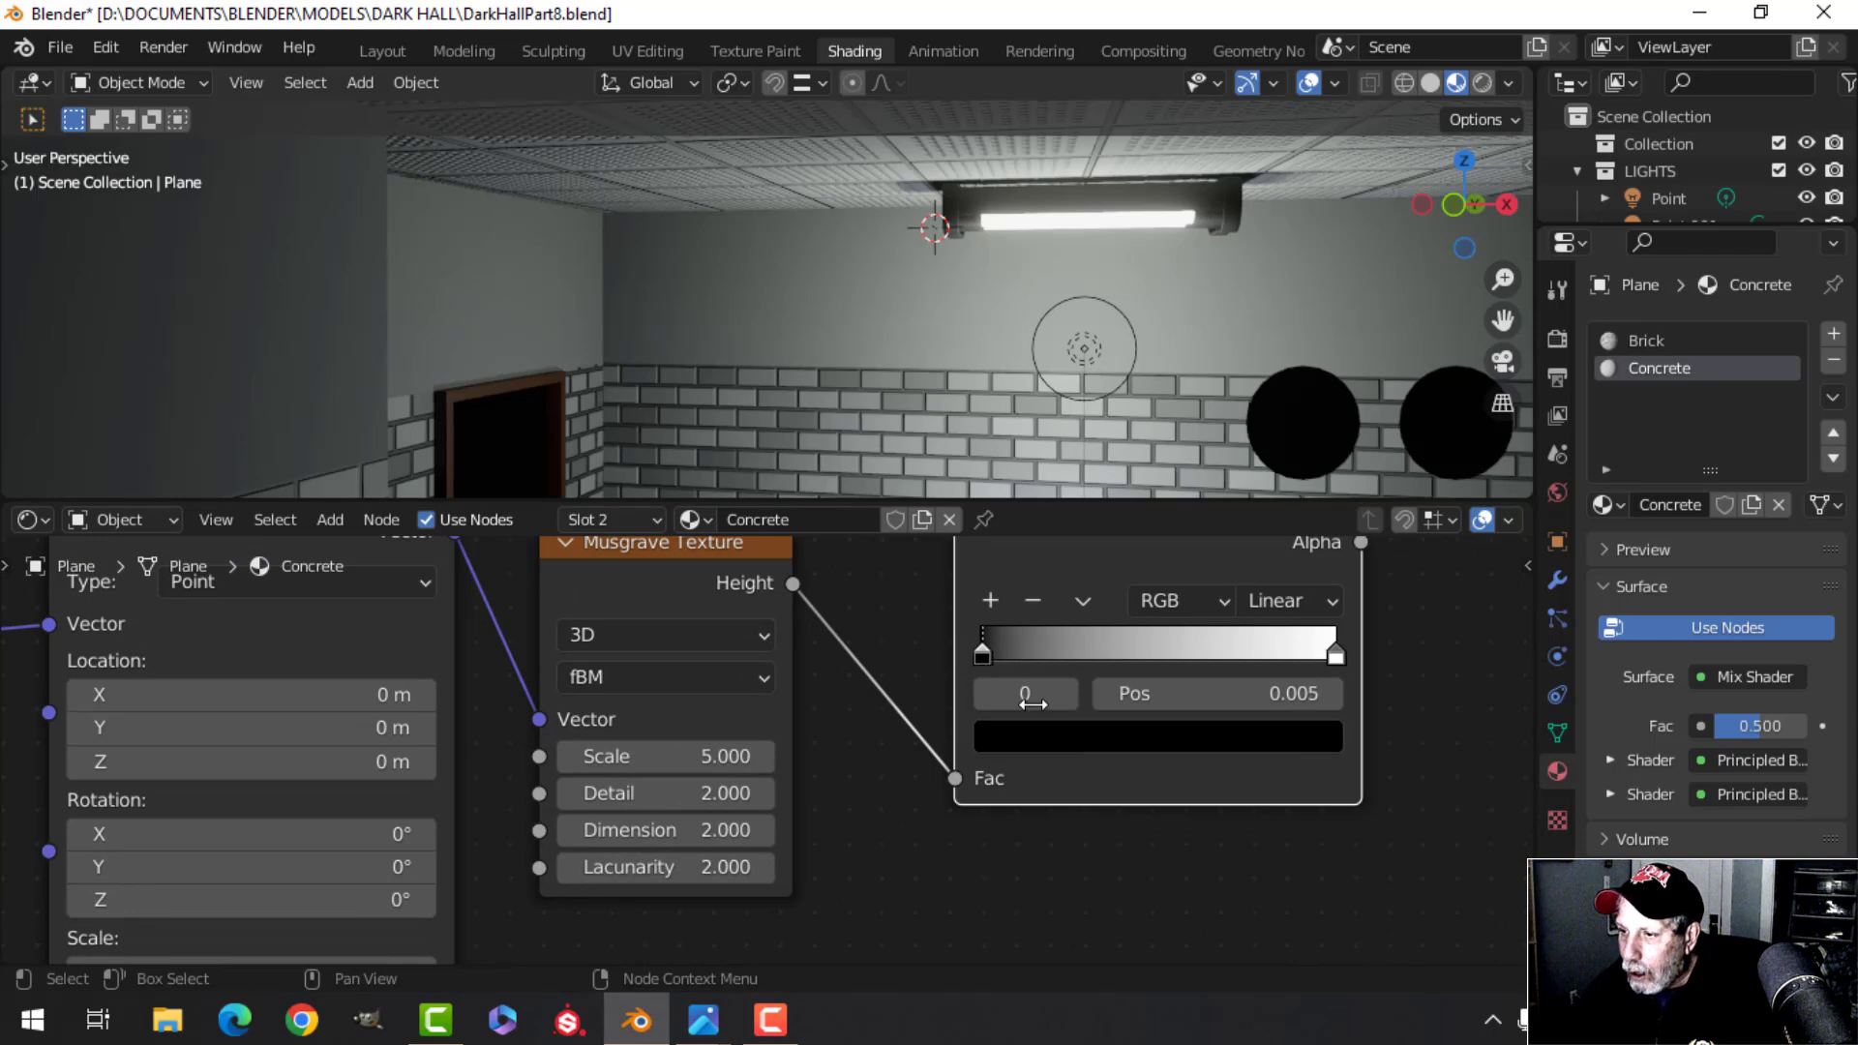
click(1052, 733)
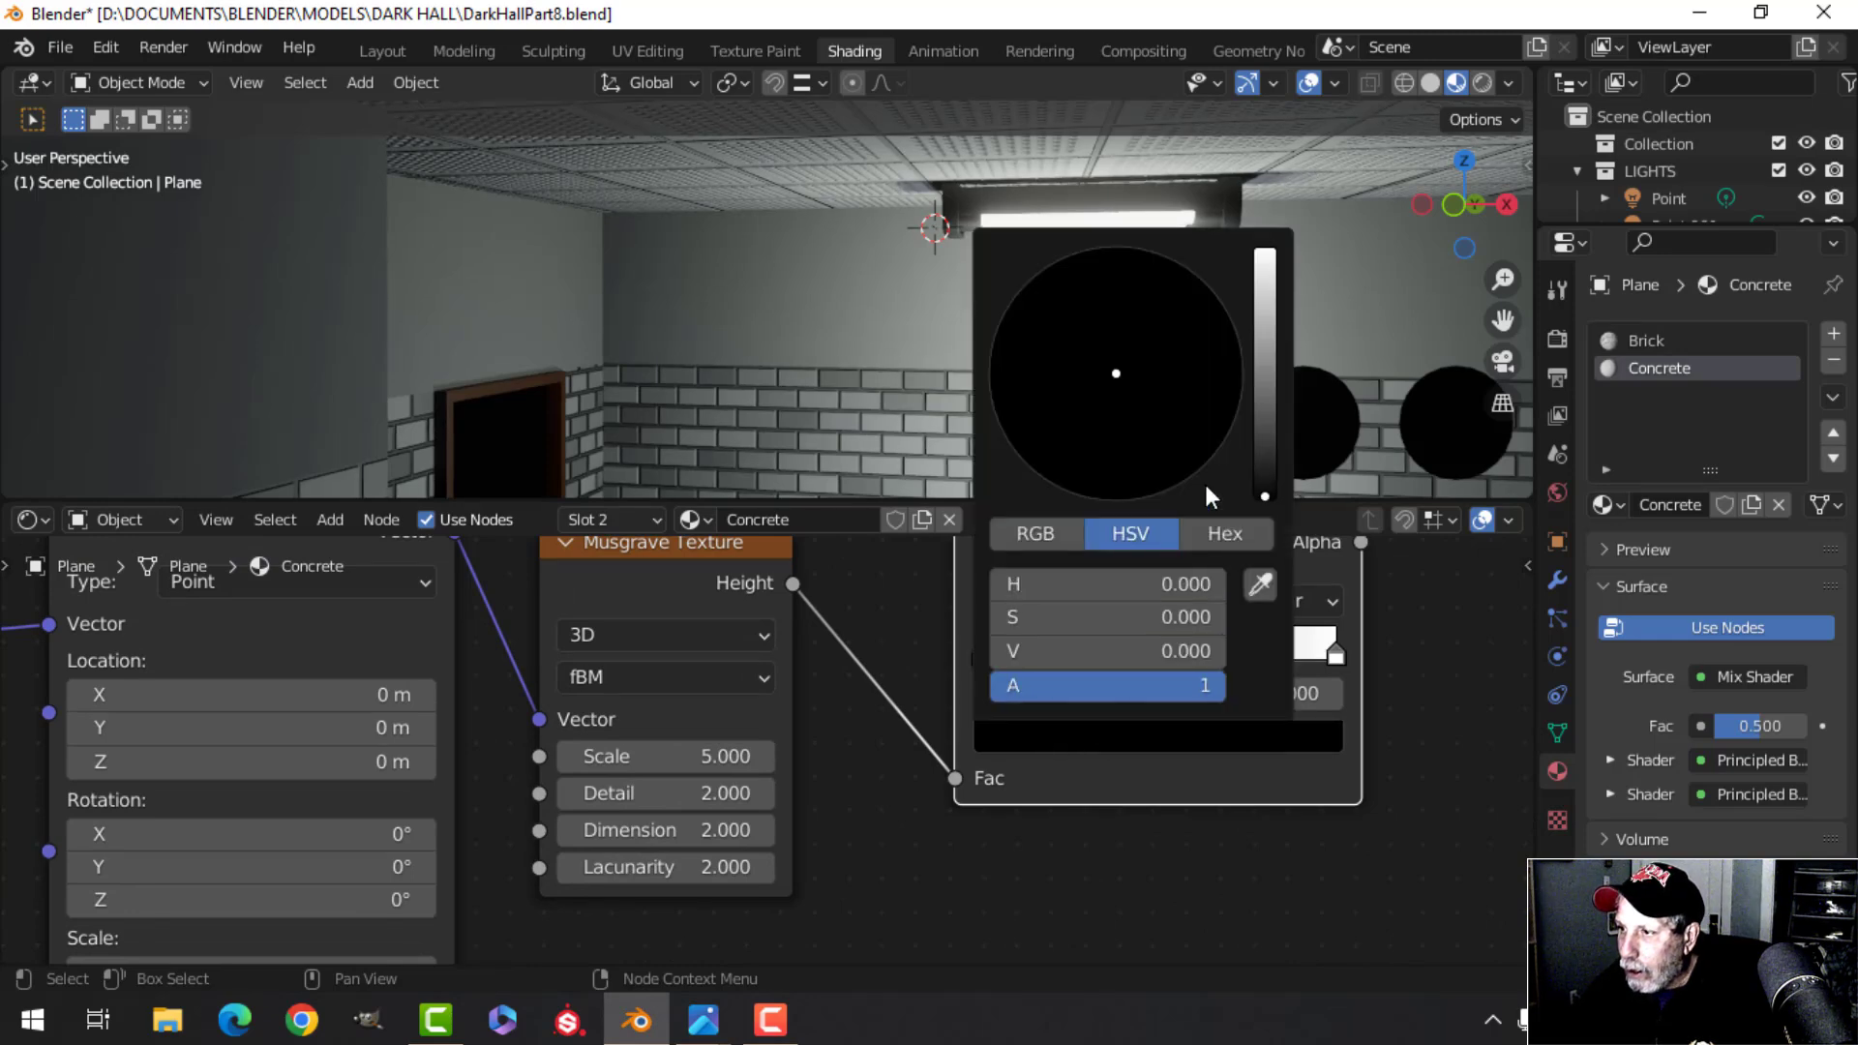
mouse_move(1254, 319)
mouse_down()
mouse_move(1252, 337)
mouse_move(1264, 320)
mouse_up()
click(1047, 737)
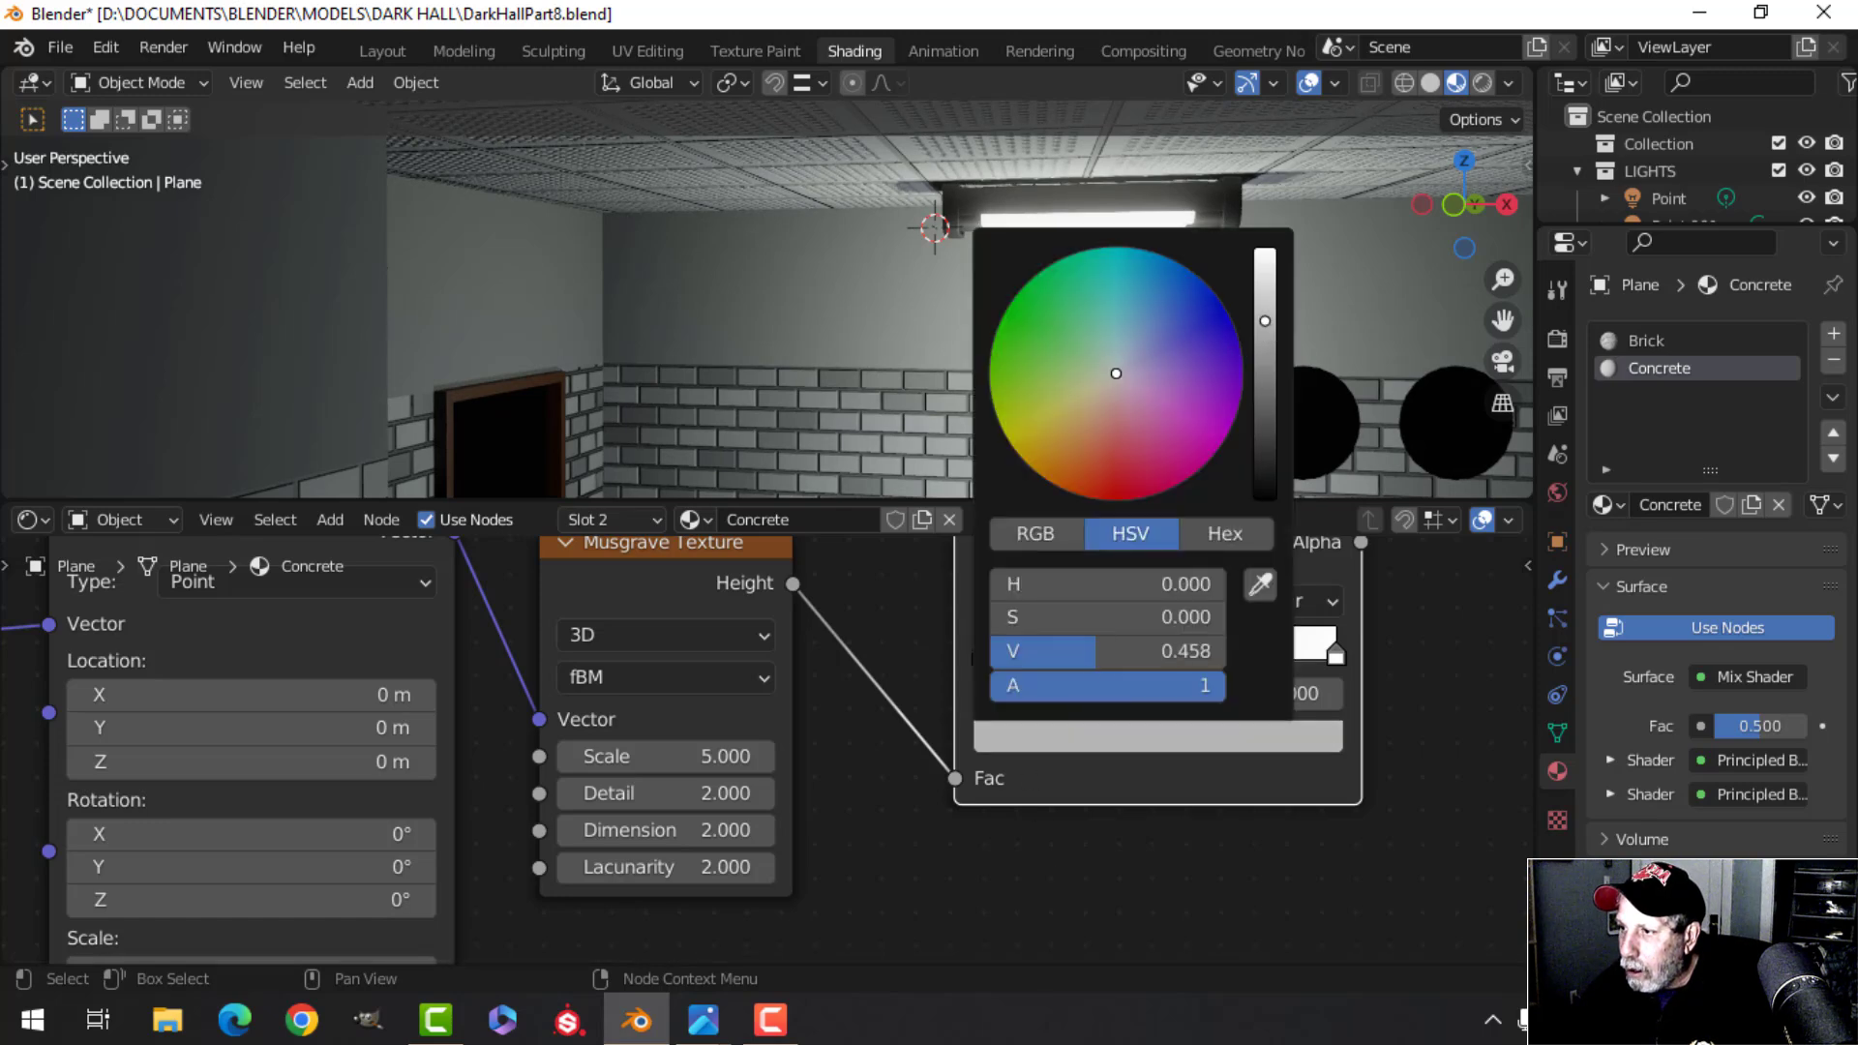
scroll(884, 809, down, 2)
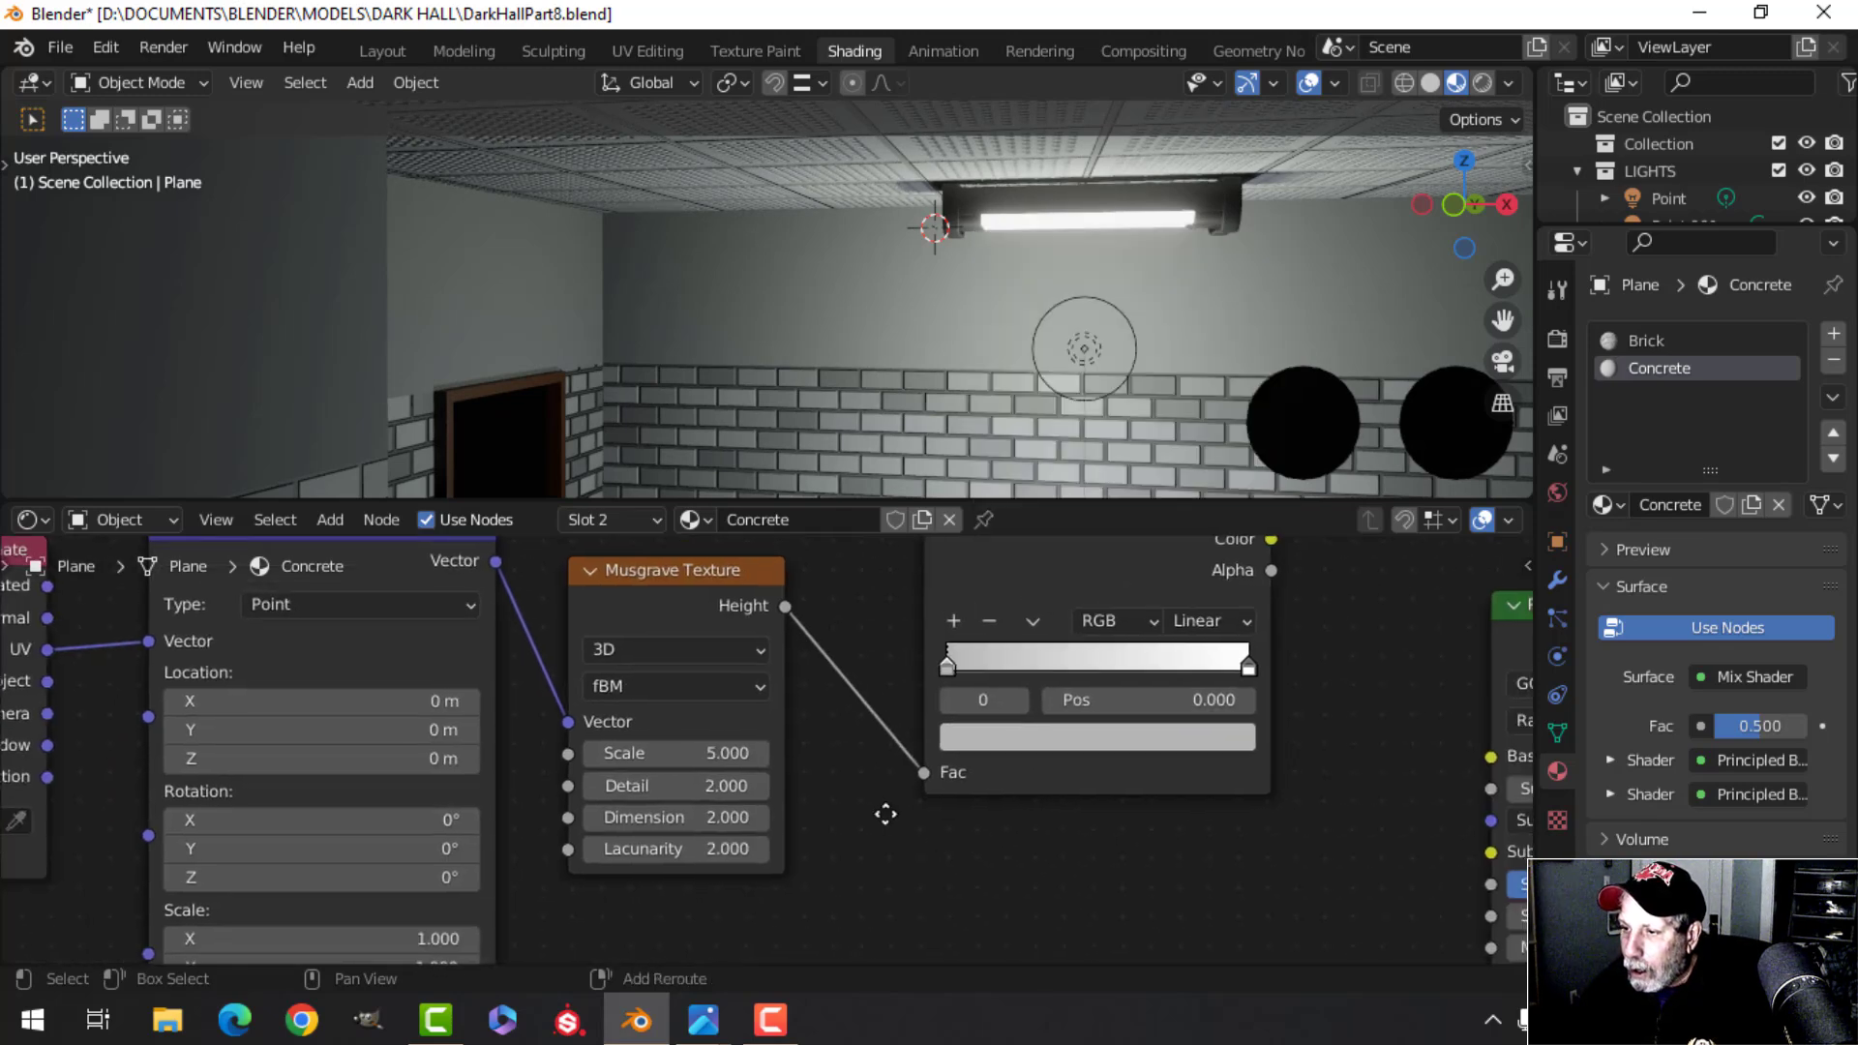
Set the Musgrave Texture to Multifractal with Scale 2, Detail 15 and Dimension 0, as in SimpleConcrete.jpg
scroll(832, 815, up, 2)
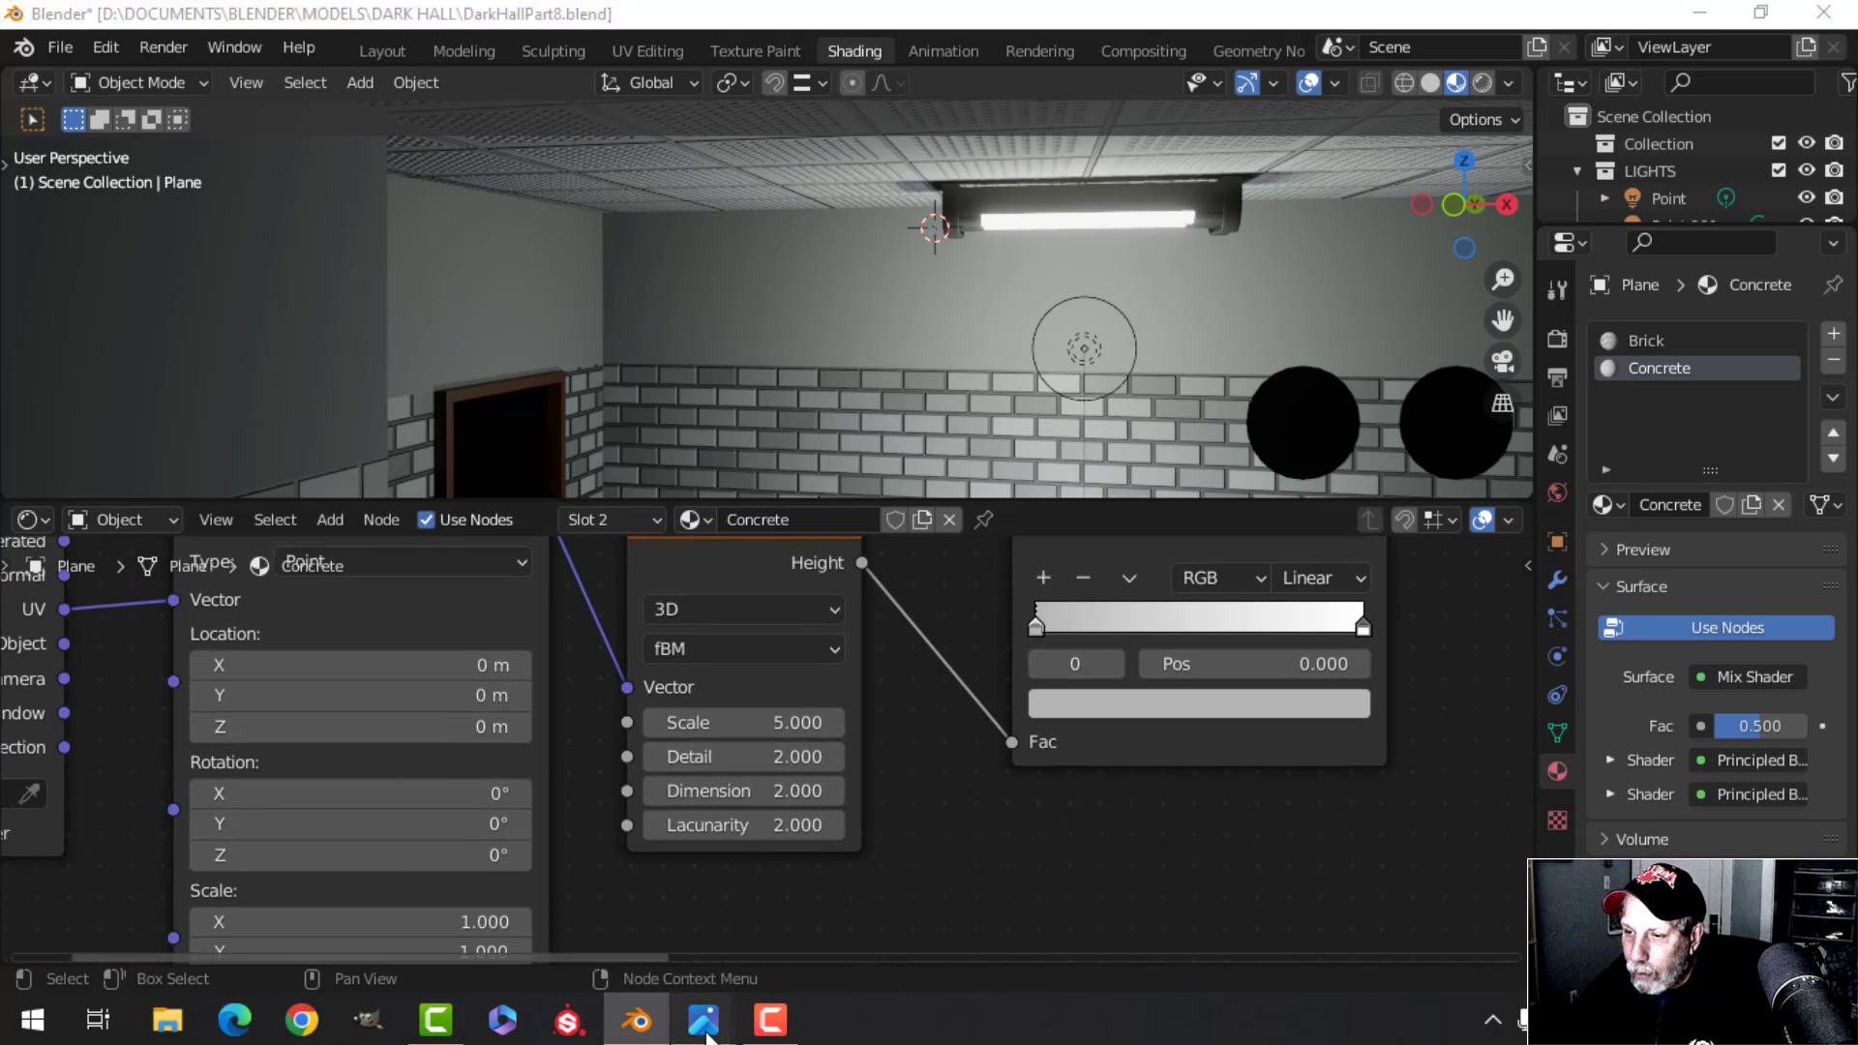
mouse_move(702, 1018)
click(747, 877)
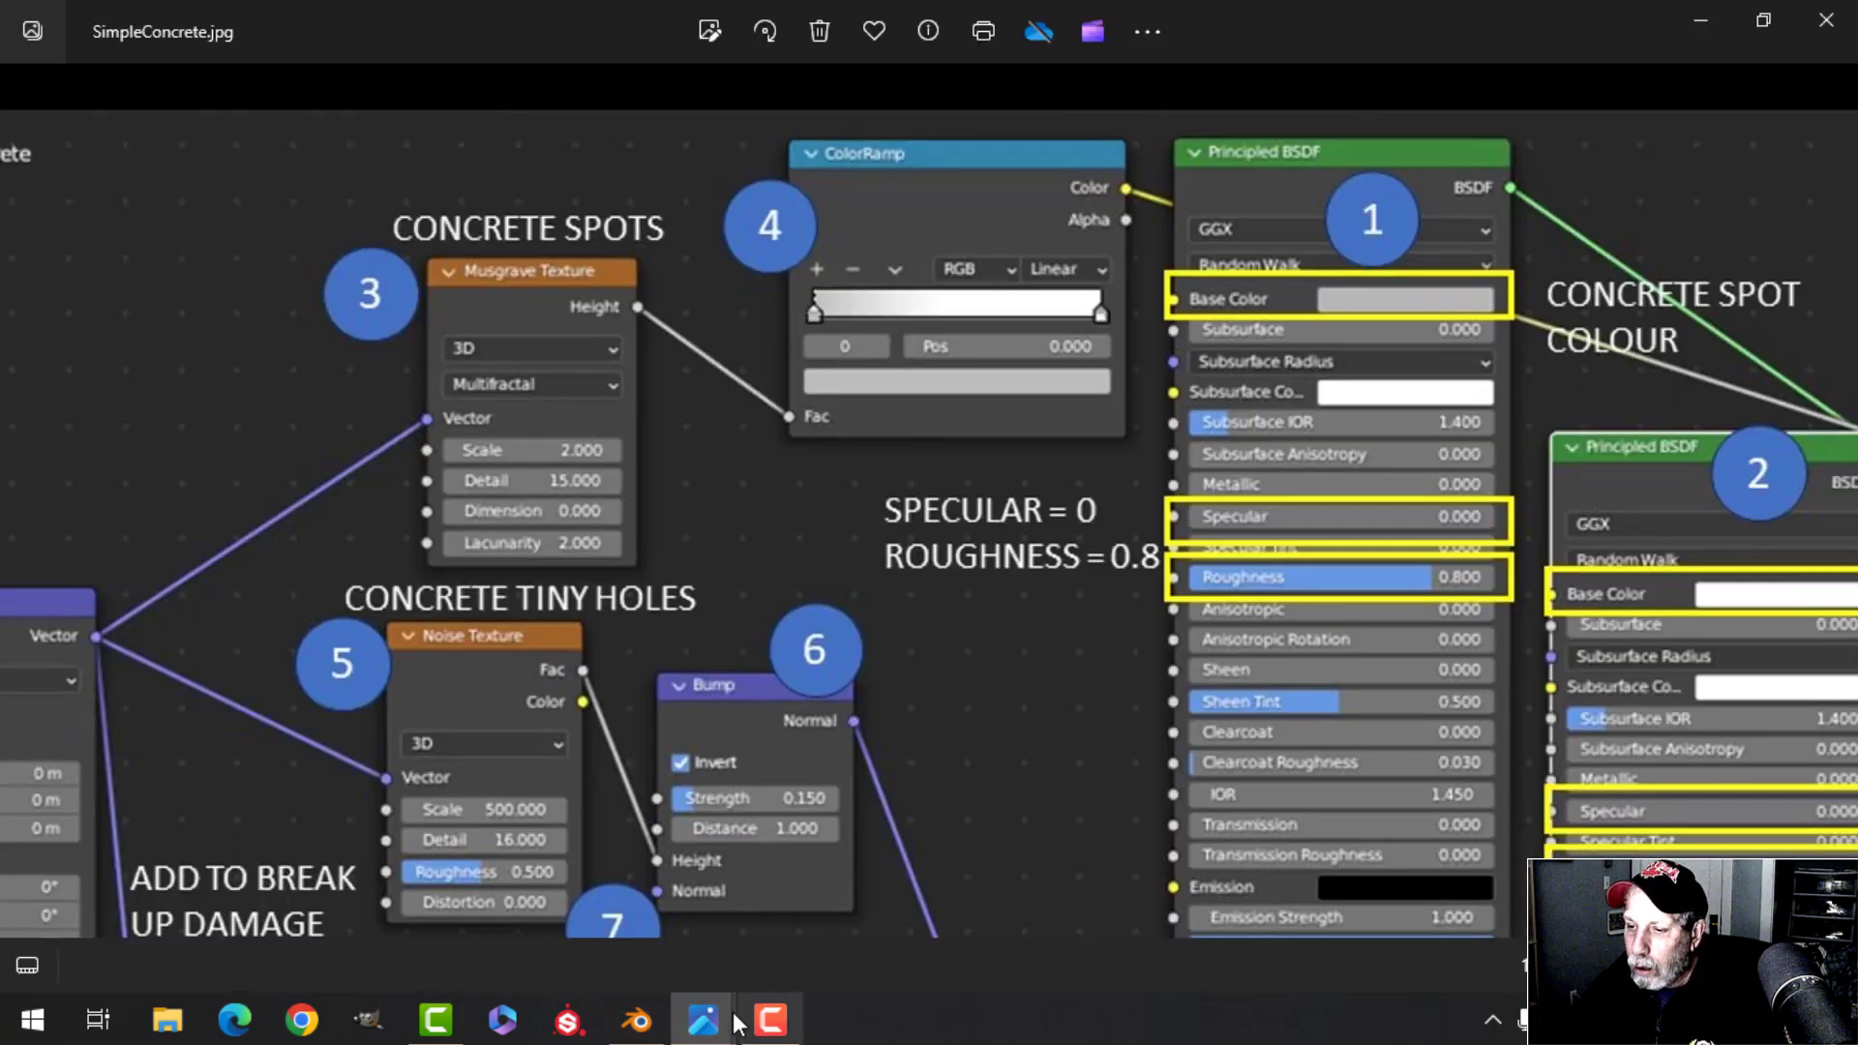
click(650, 1024)
click(806, 714)
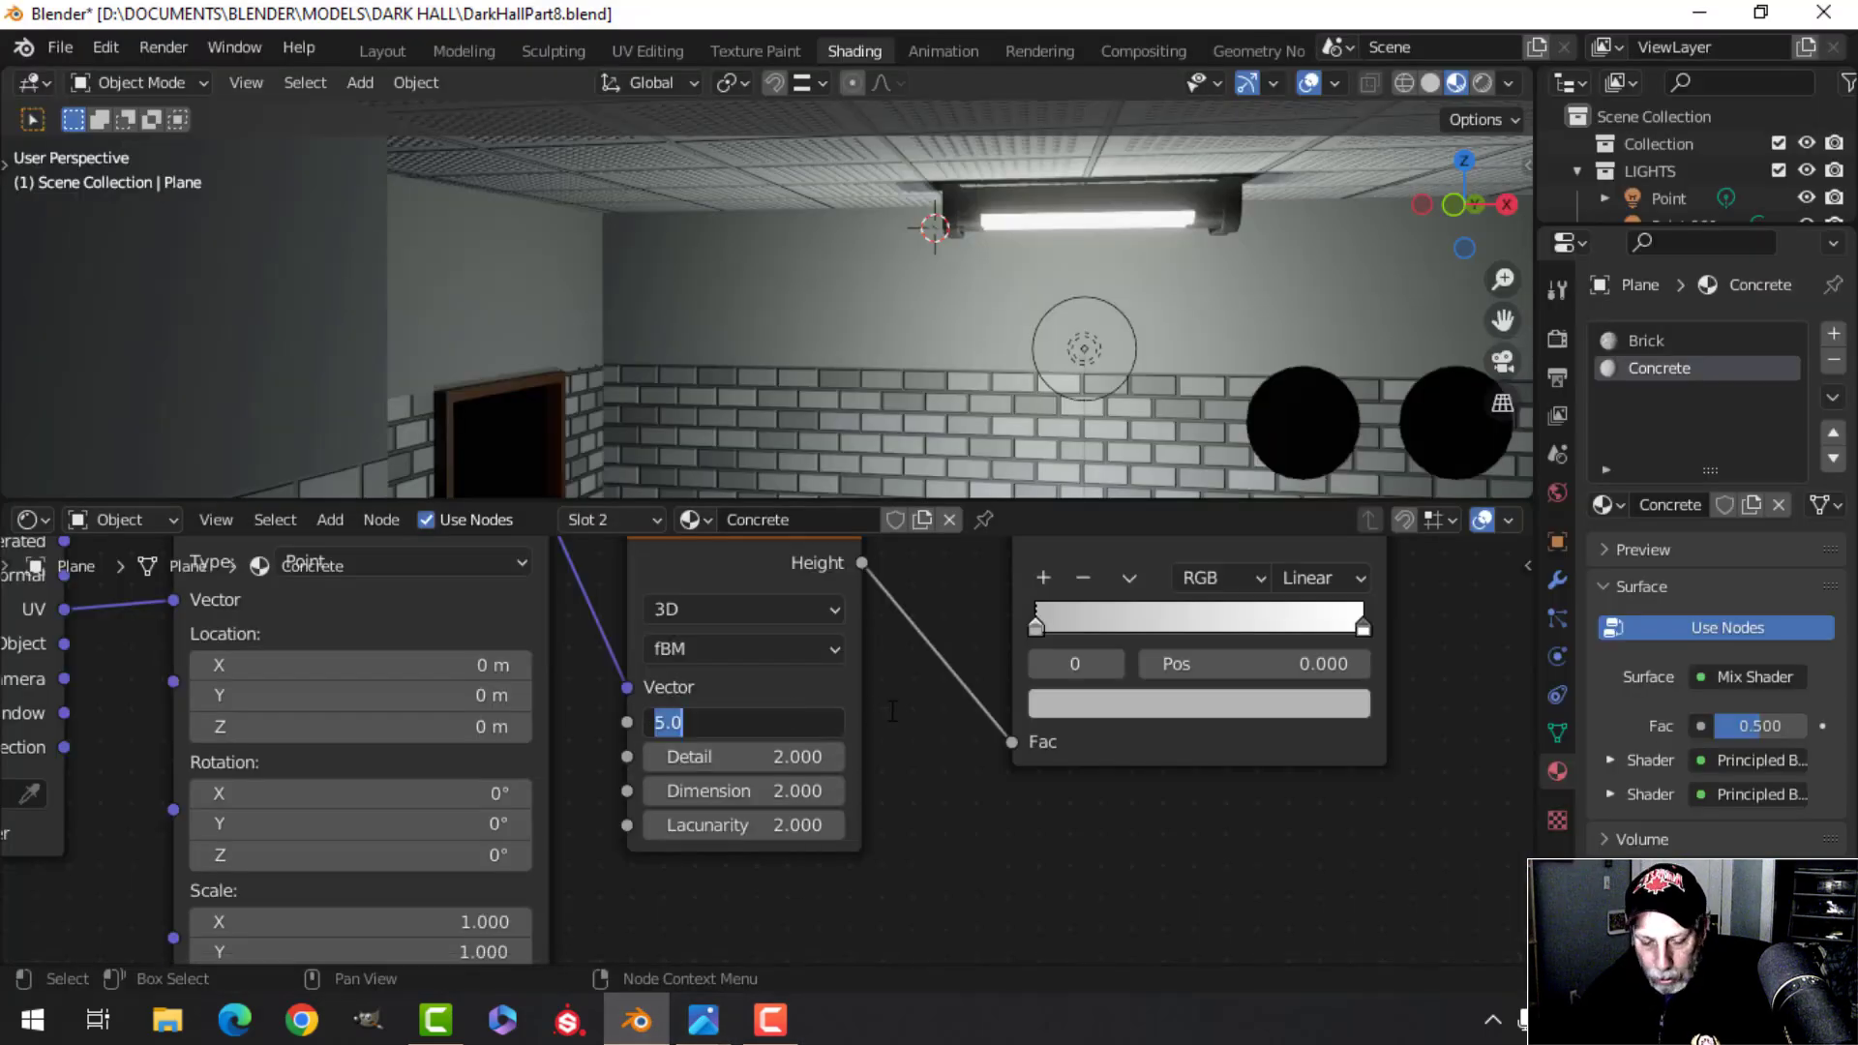
text(2)
key(Return)
click(785, 754)
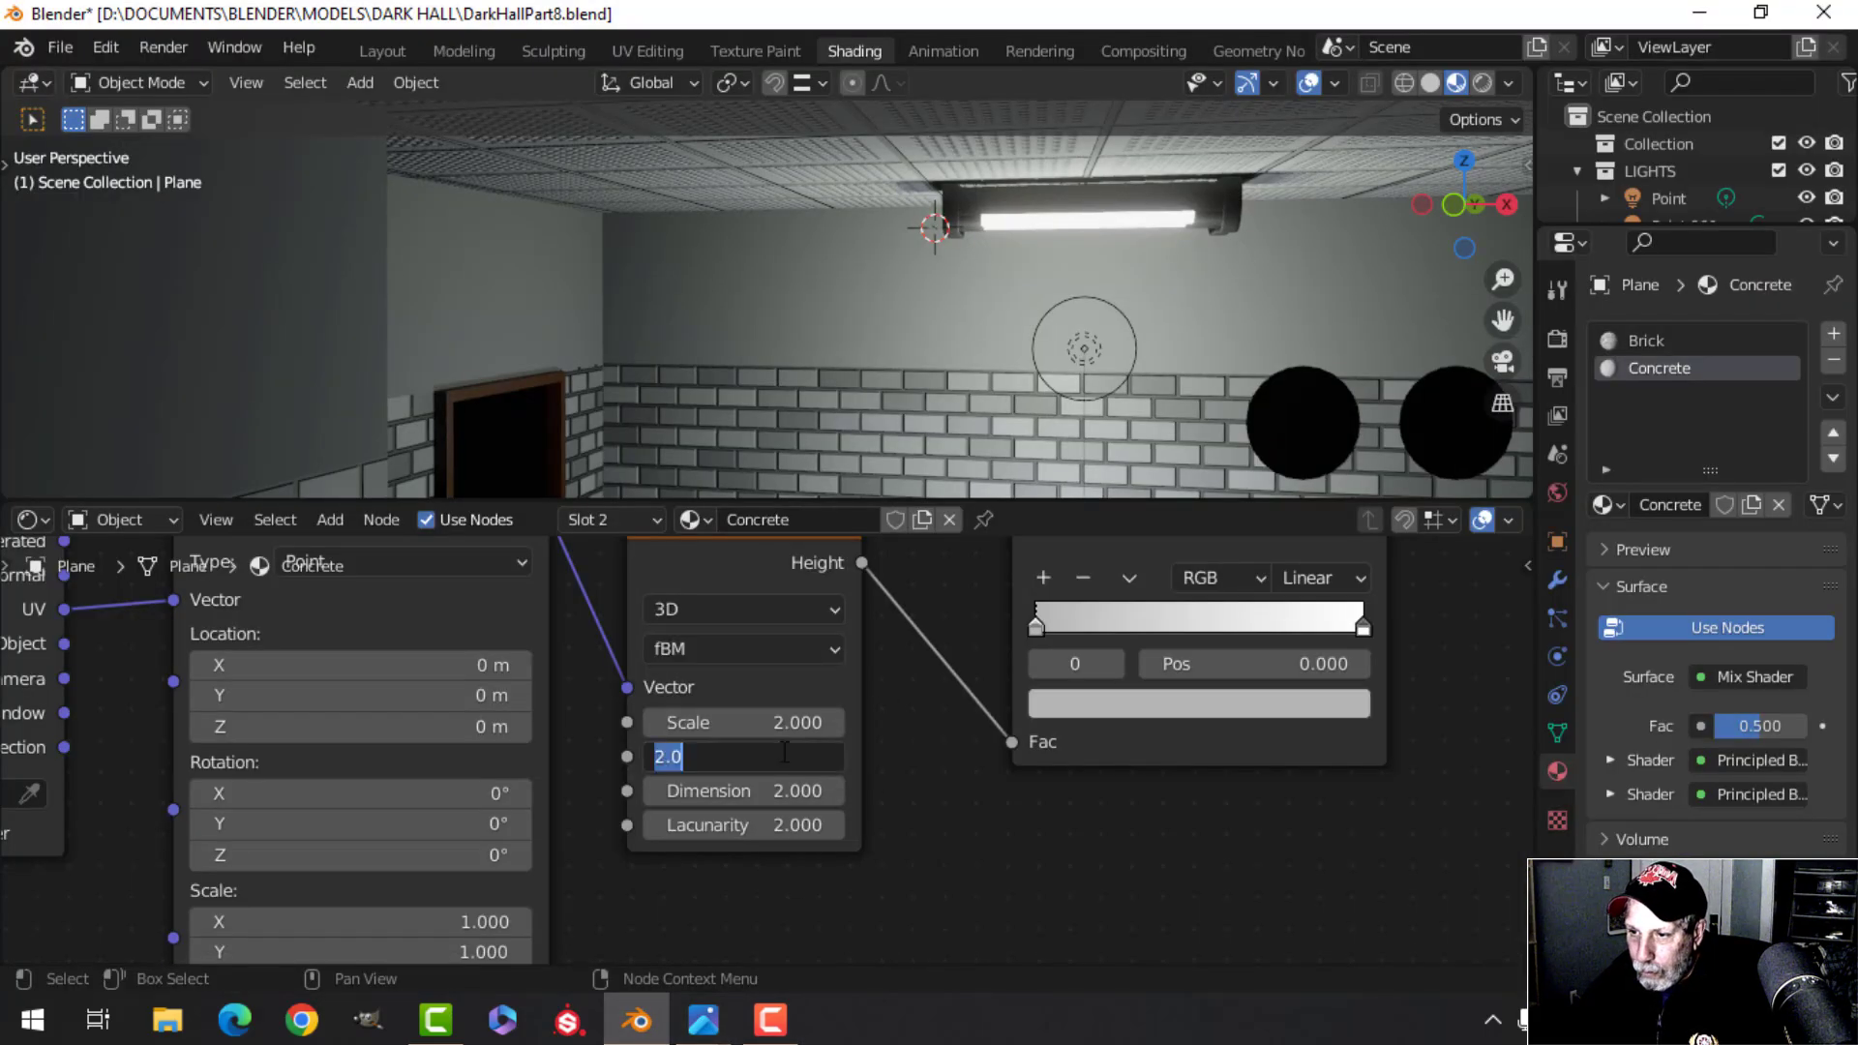
key(Return)
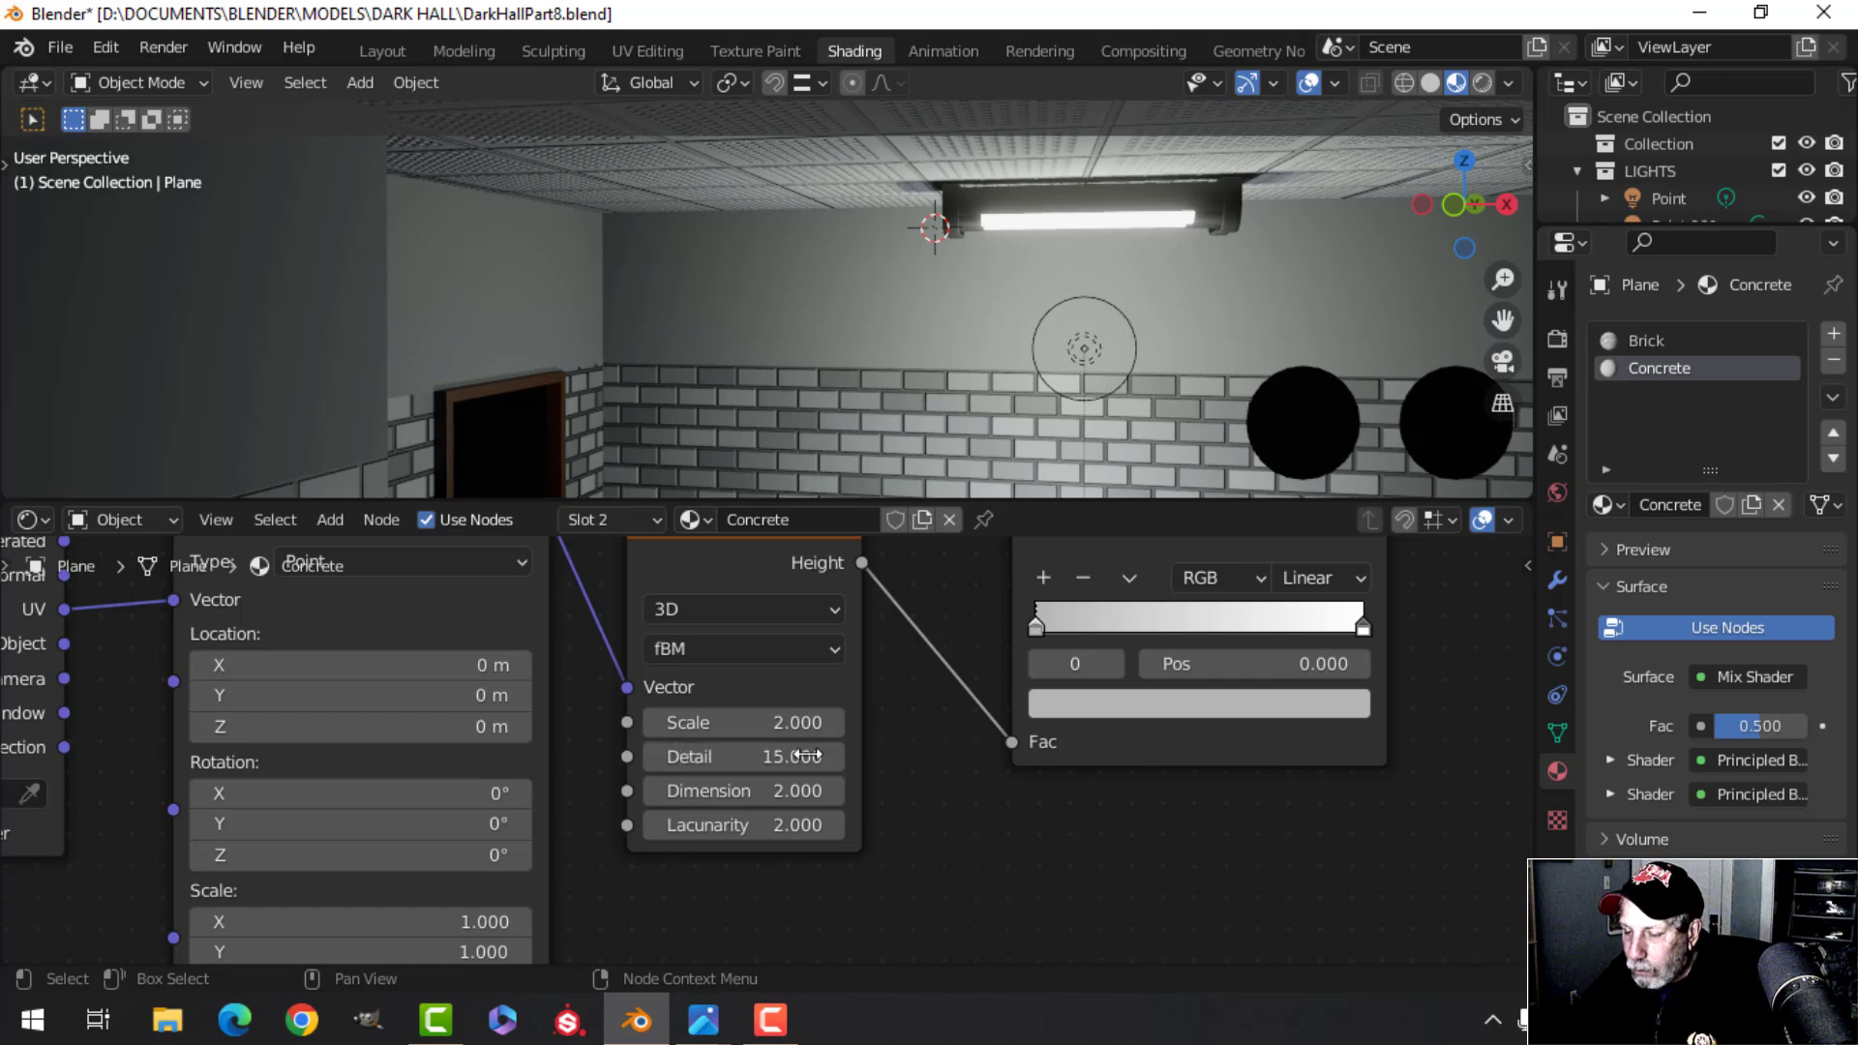
click(761, 791)
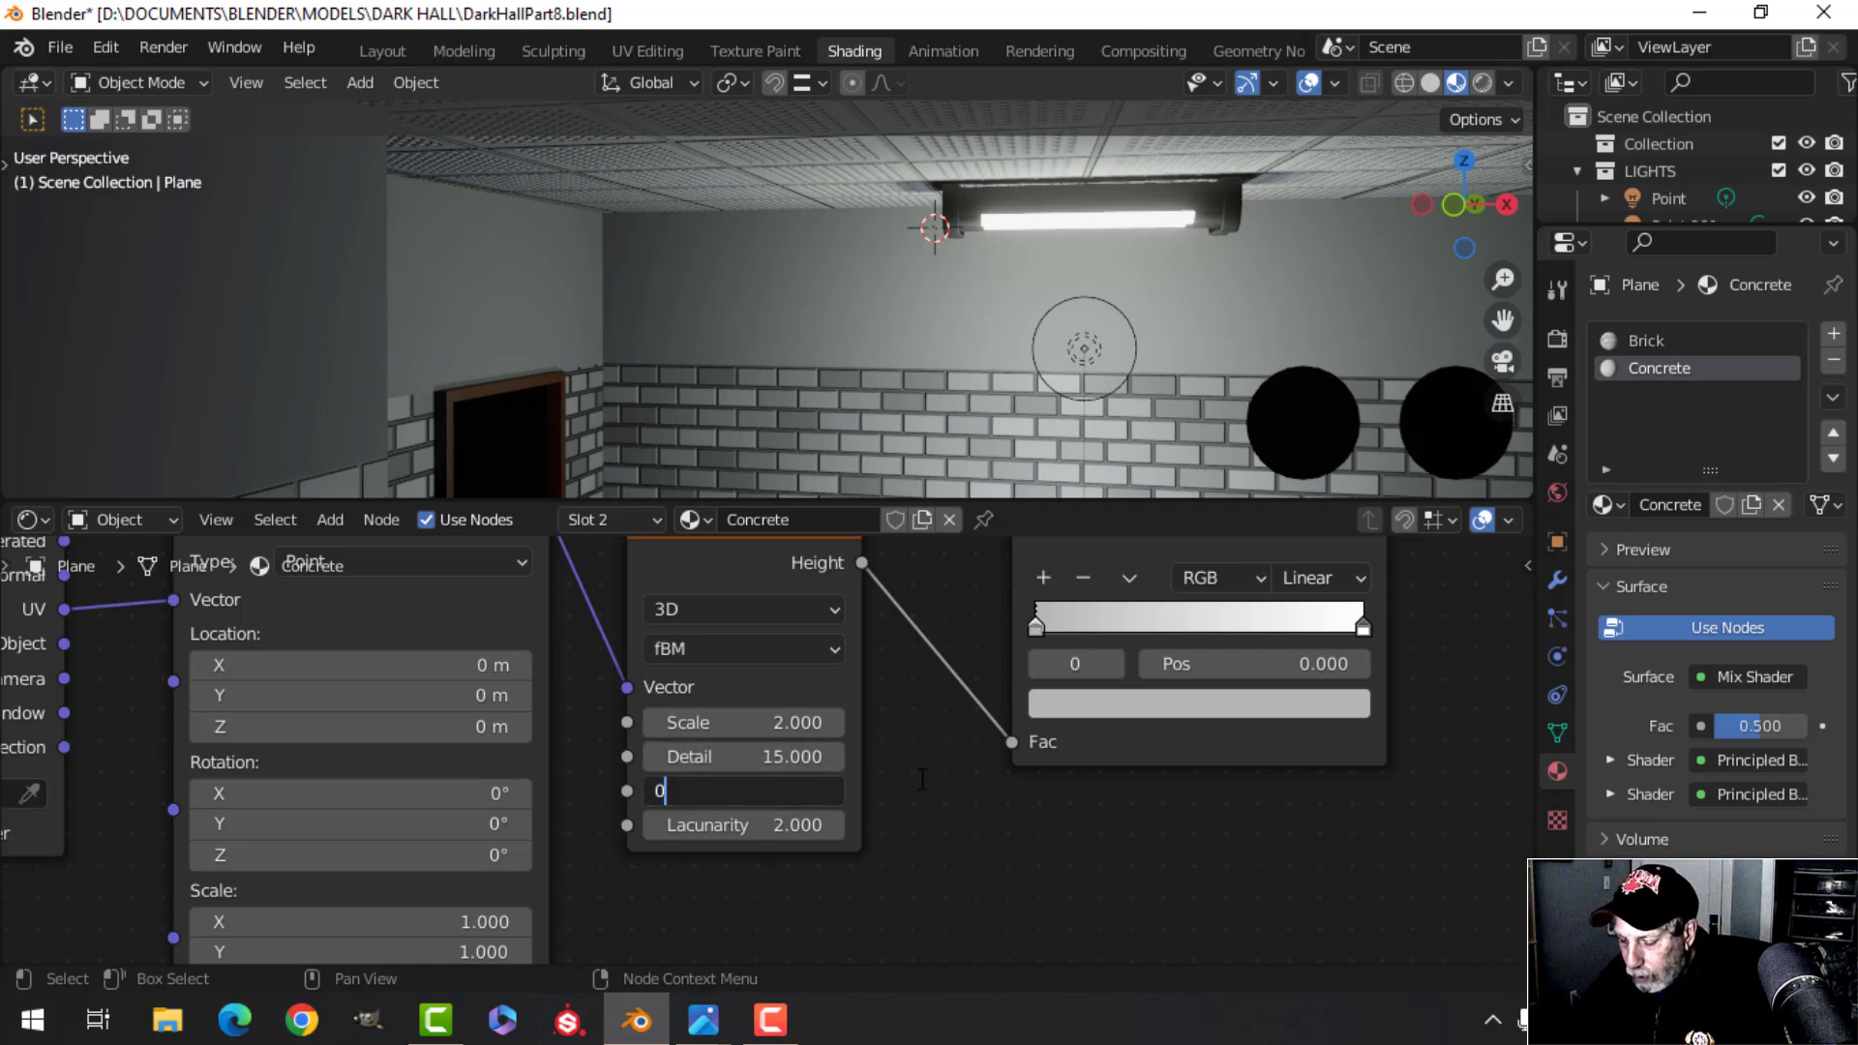
key(Return)
click(741, 648)
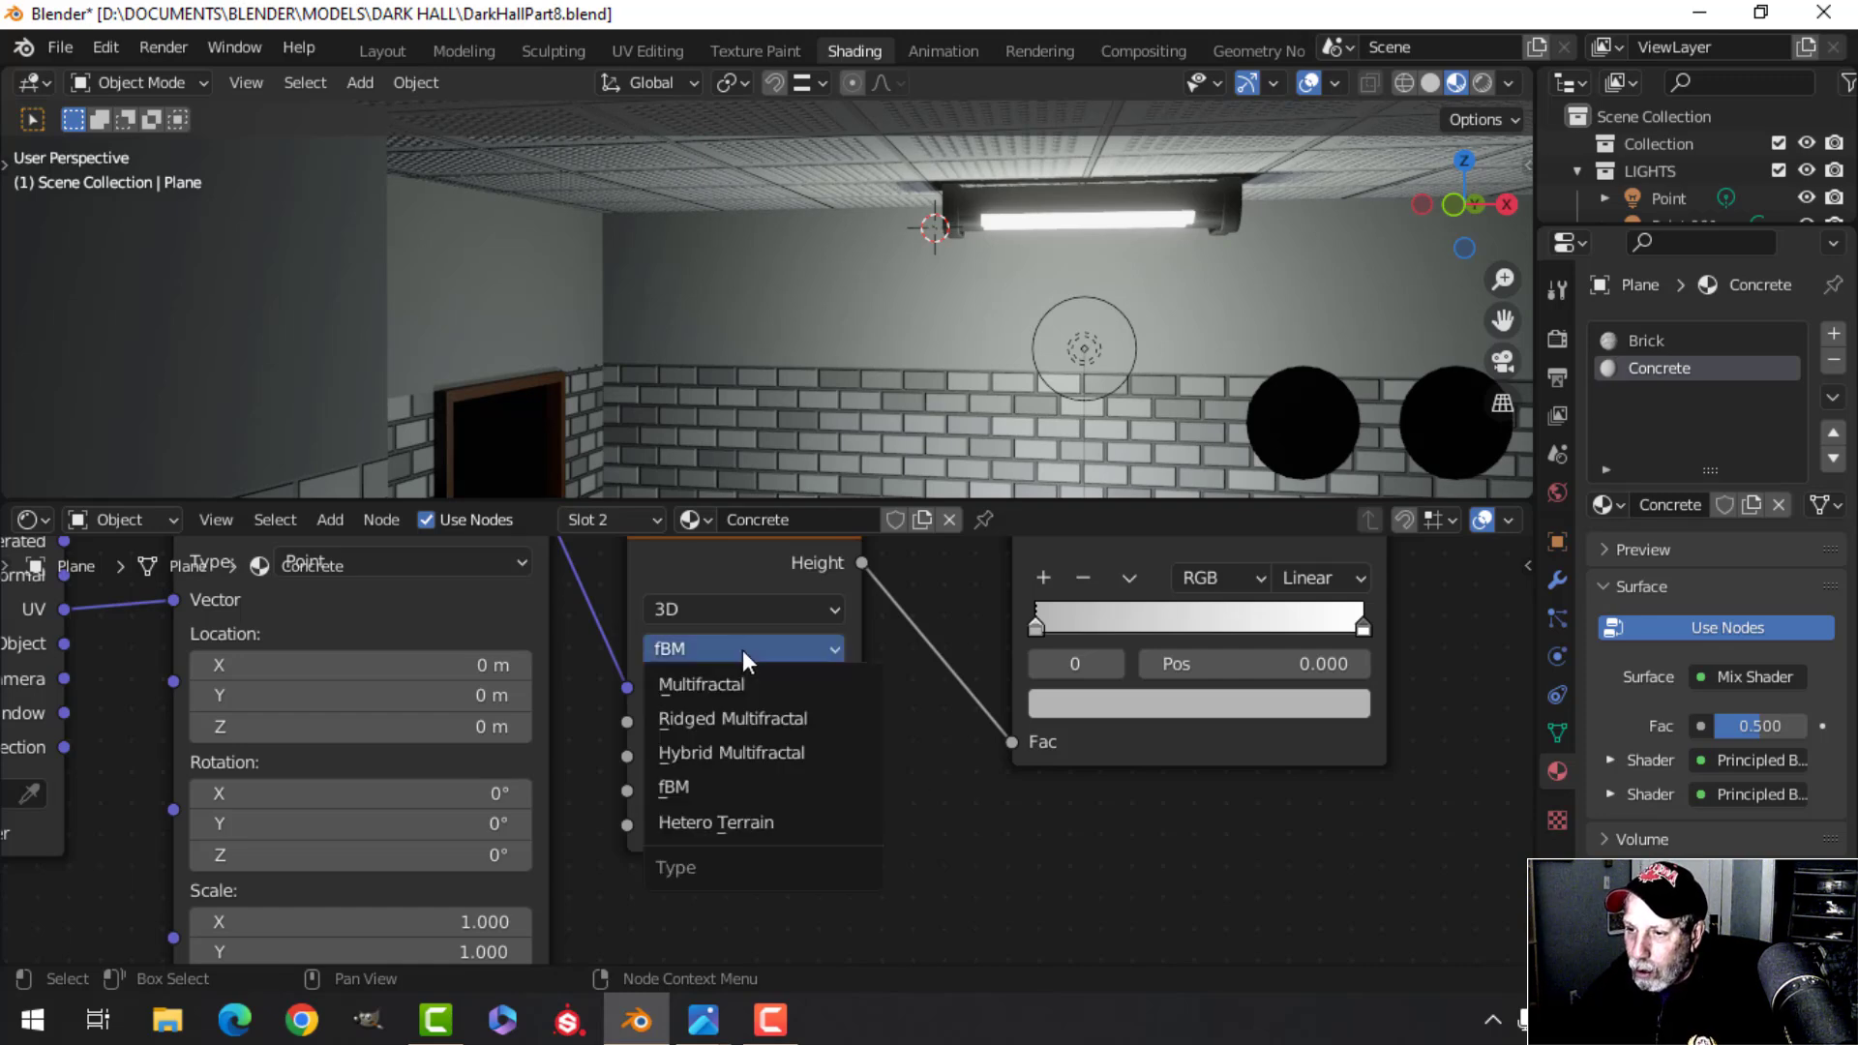
click(722, 677)
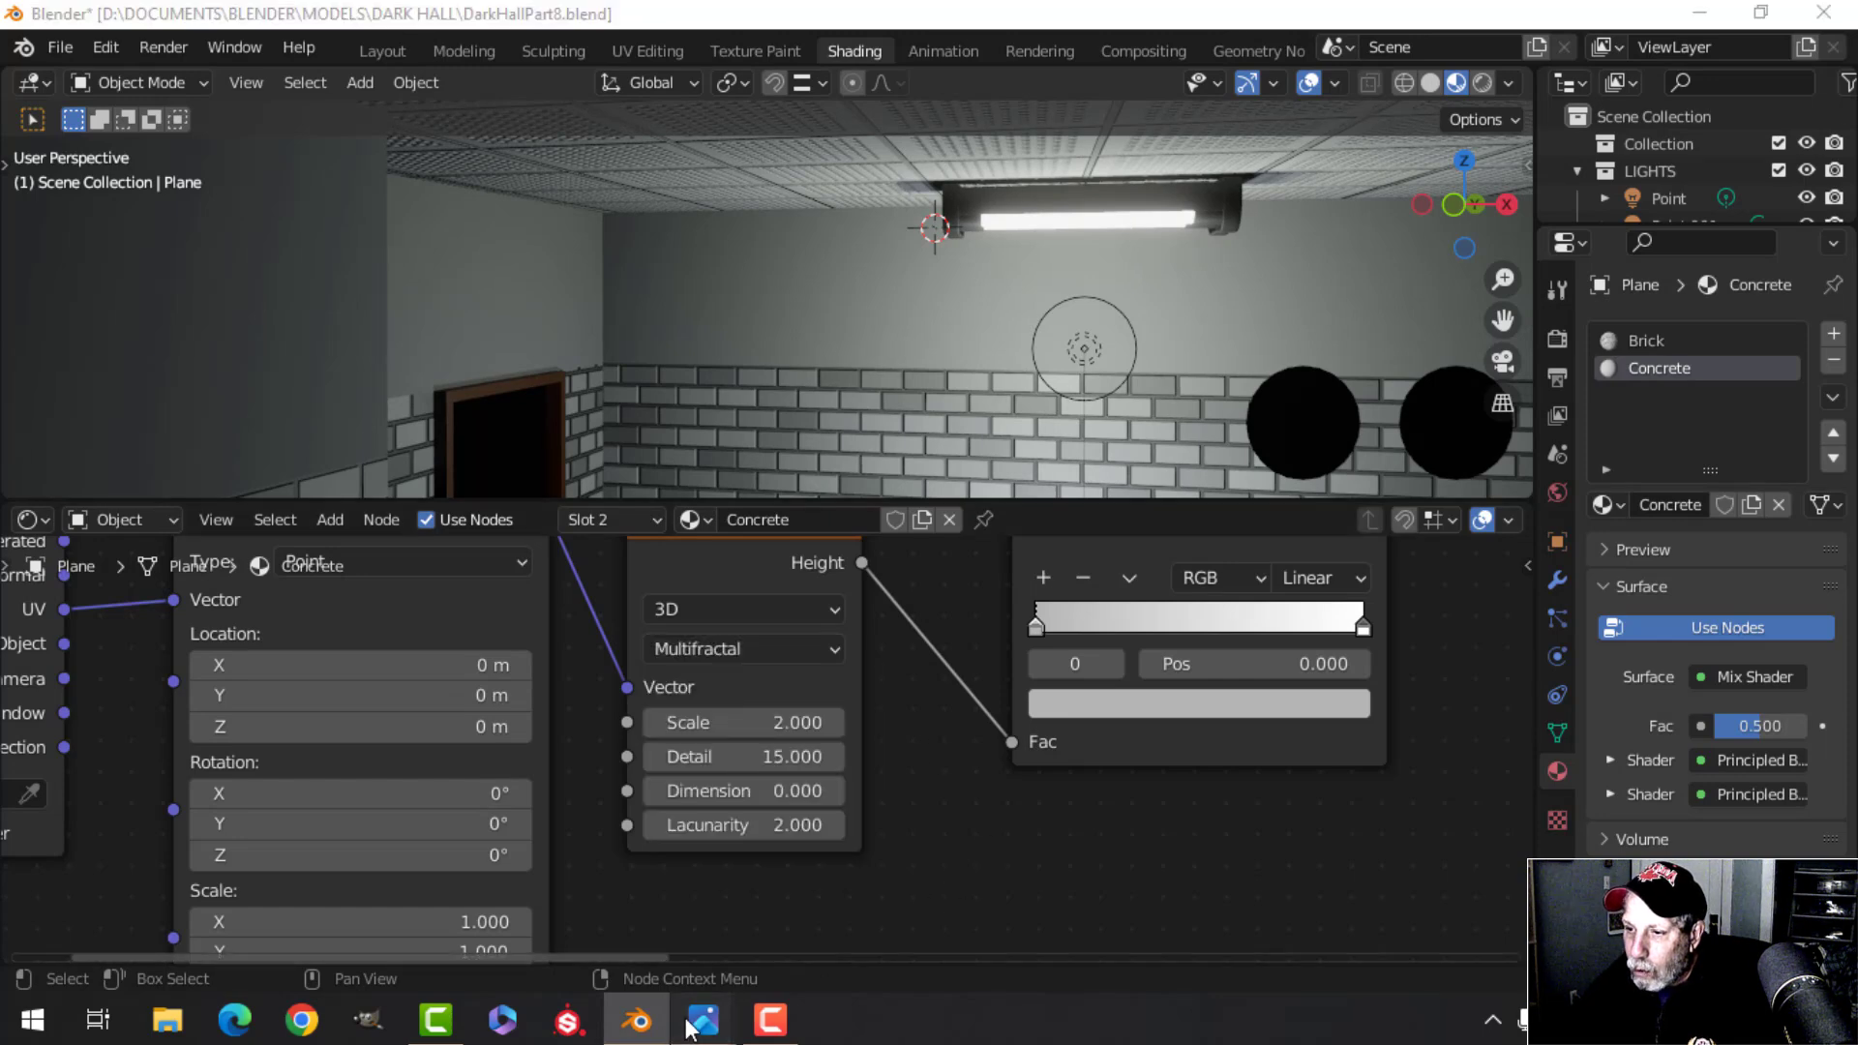
Check the ColorRamp link in SimpleConcrete.jpg and connect the ColorRamp's Color output to the Mix Shader's Fac input in Blender
mouse_move(704, 1020)
click(794, 823)
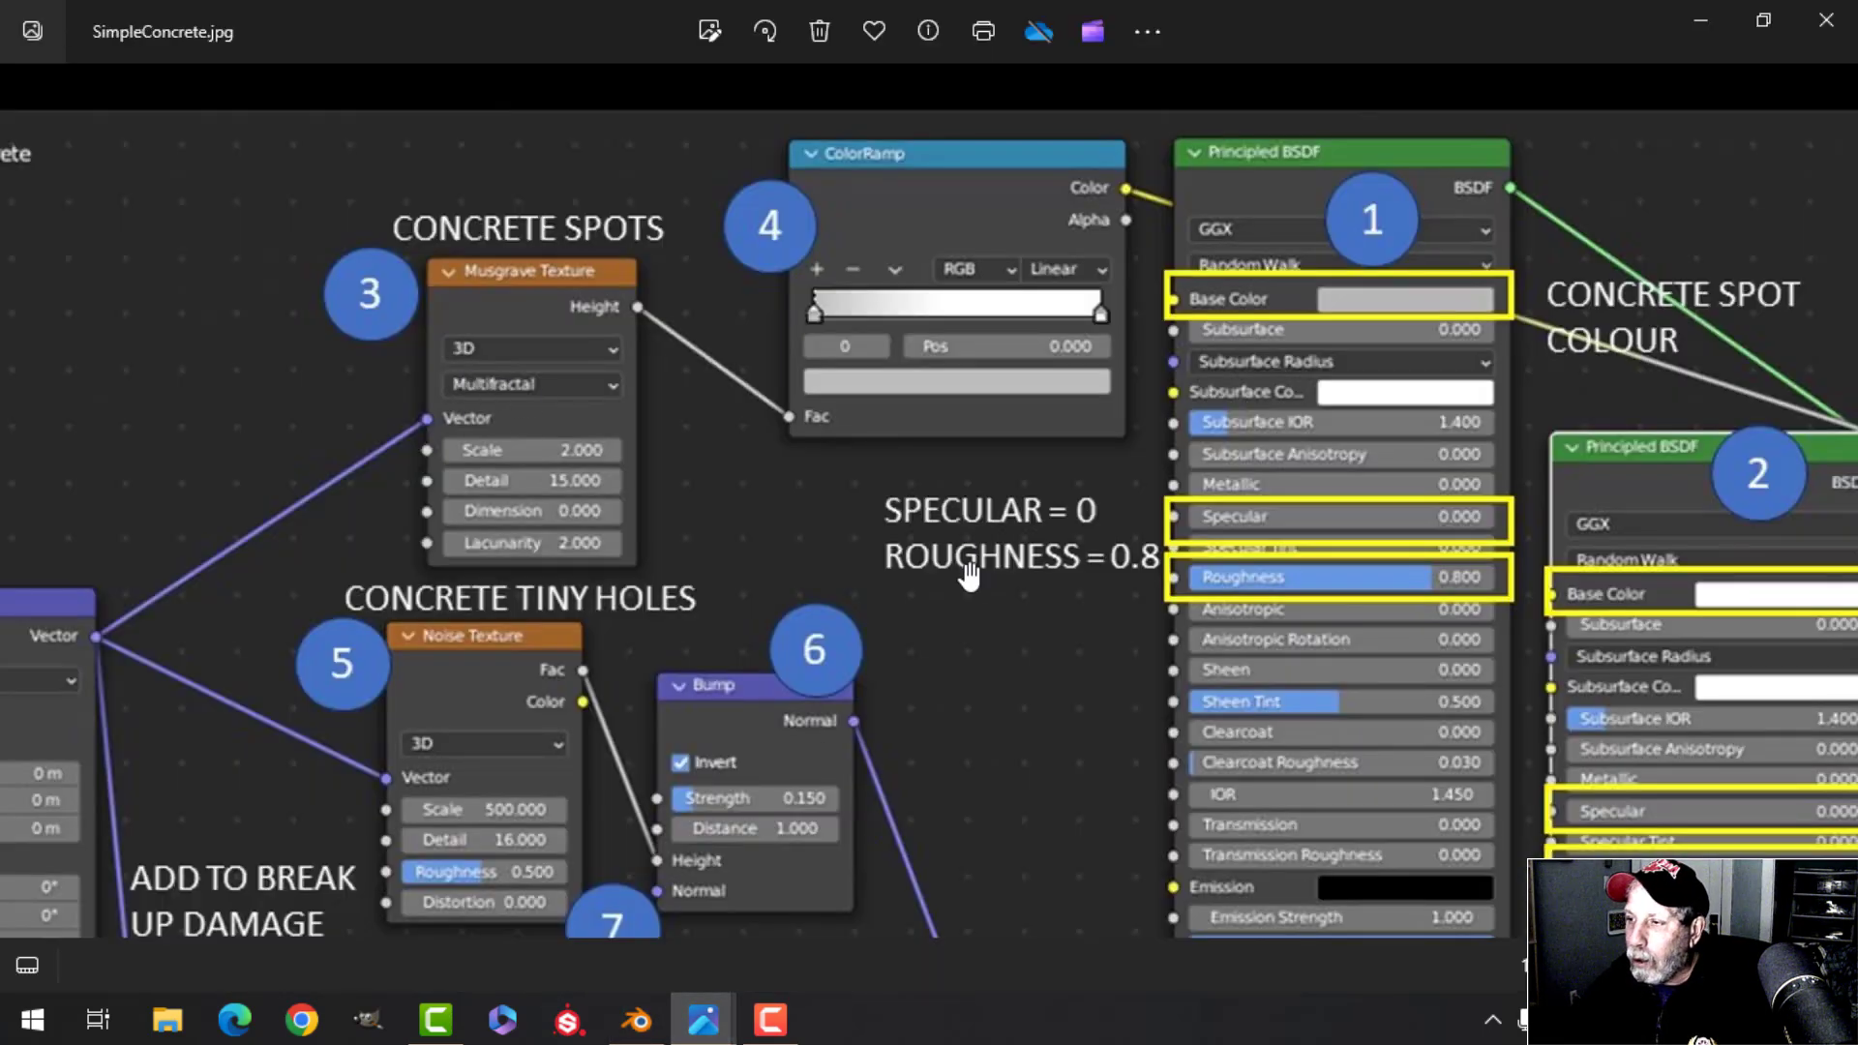
scroll(969, 575, down, 3)
click(637, 1020)
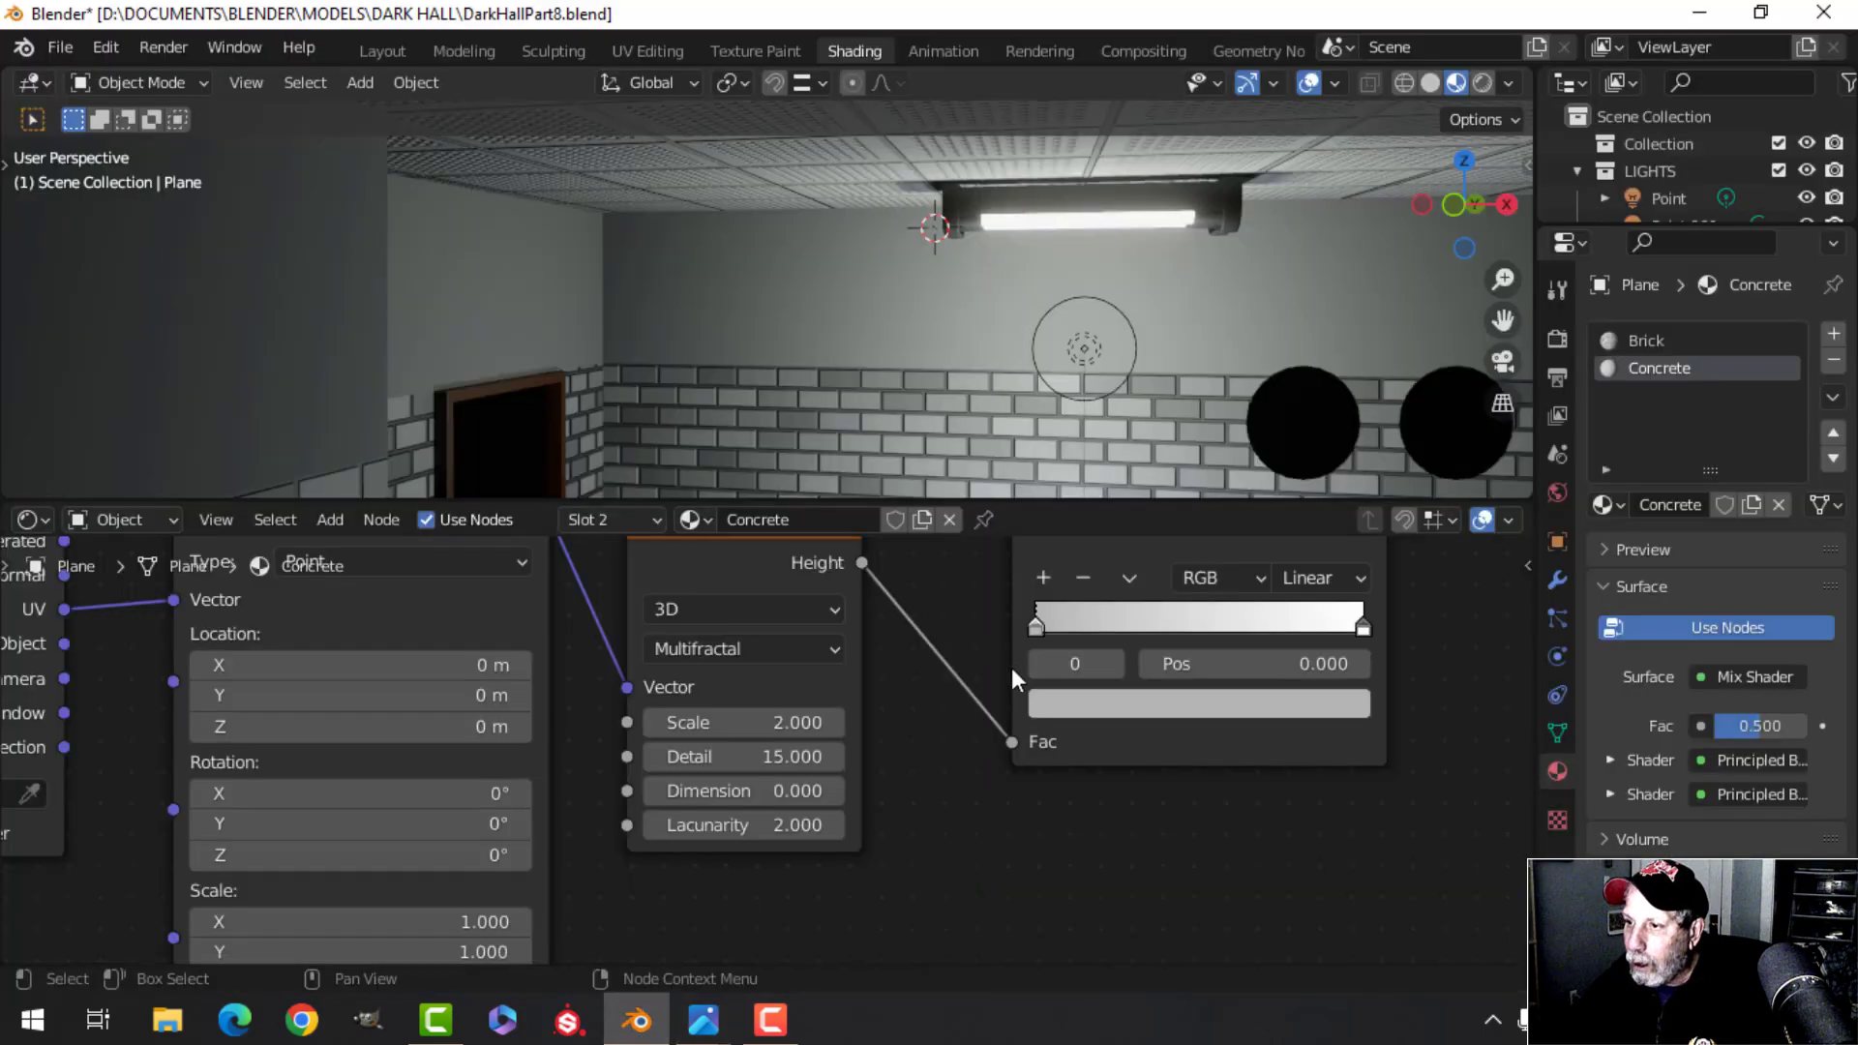
scroll(1012, 667, down, 2)
middle_drag(1293, 778, 537, 870)
scroll(905, 716, down, 4)
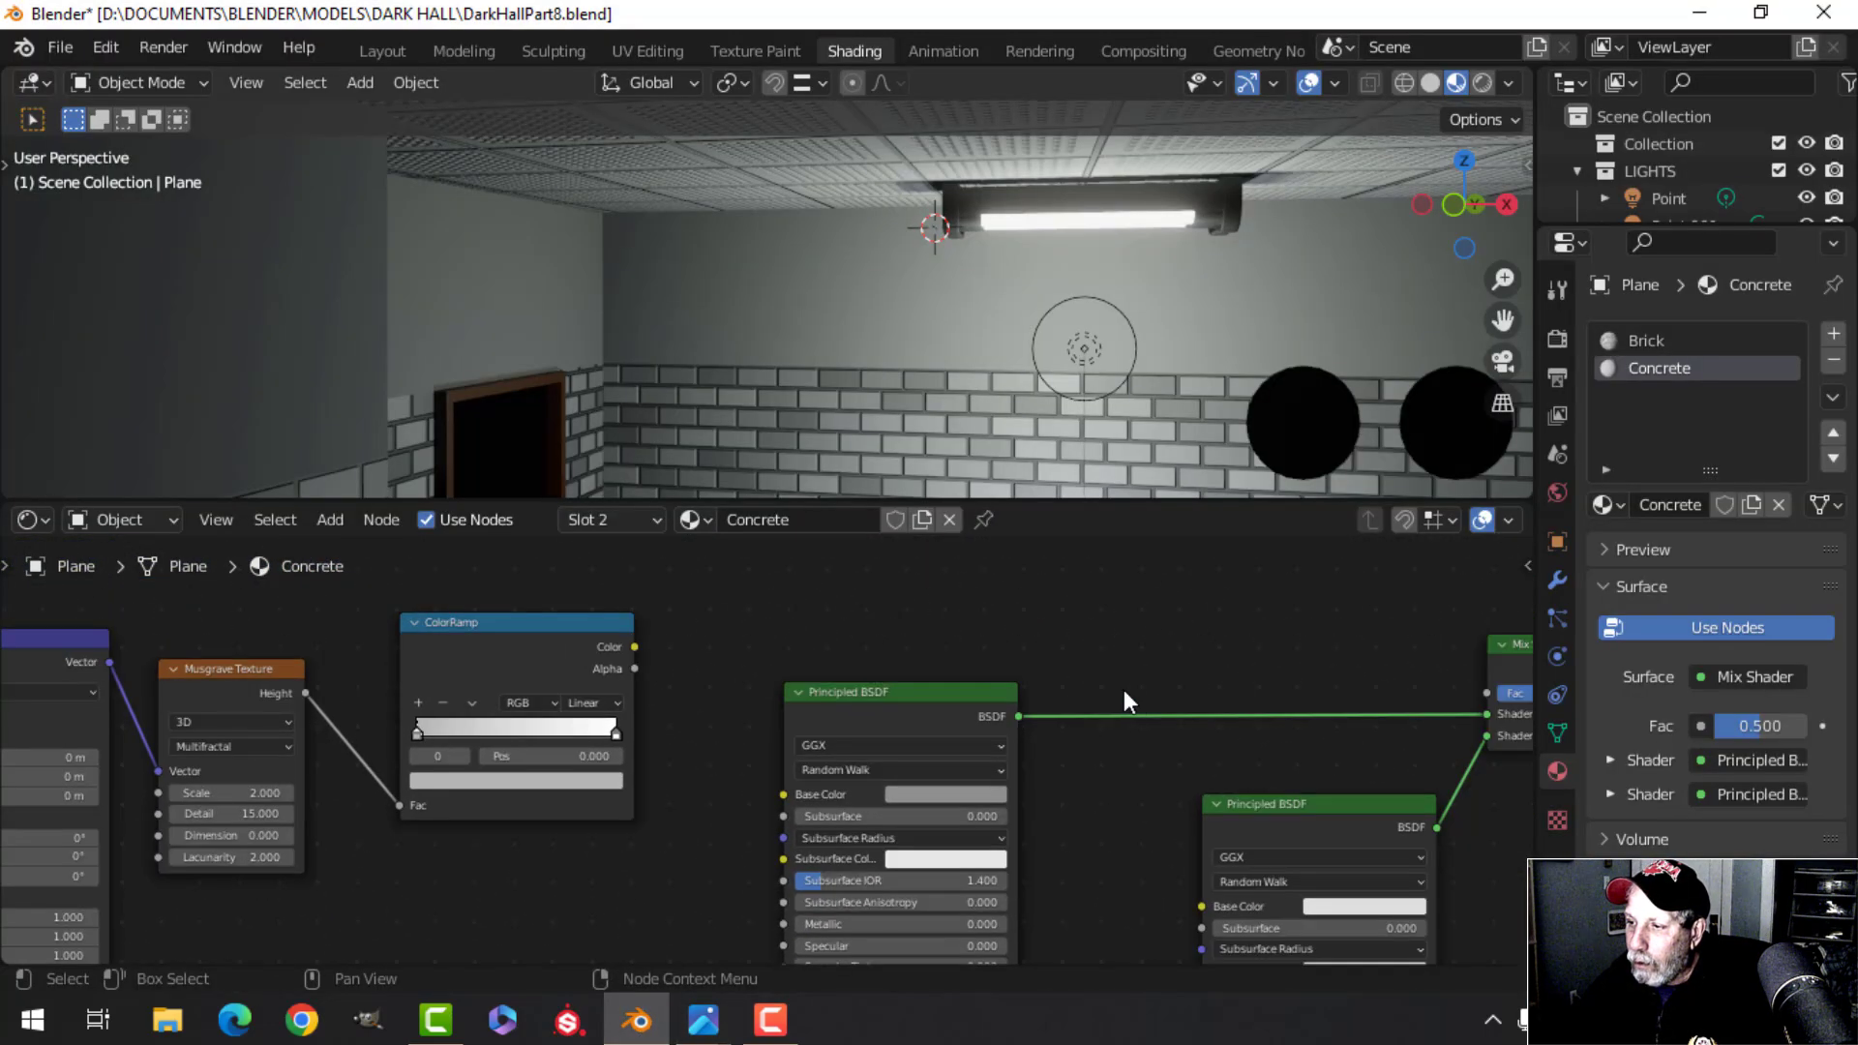
middle_drag(1124, 689, 873, 685)
mouse_move(468, 646)
mouse_down()
mouse_move(963, 637)
mouse_move(1344, 693)
mouse_up()
Fine-tune the brightness of the ColorRamp's first grey stop while viewing the concrete spots on the upper walls
middle_drag(909, 258, 543, 292)
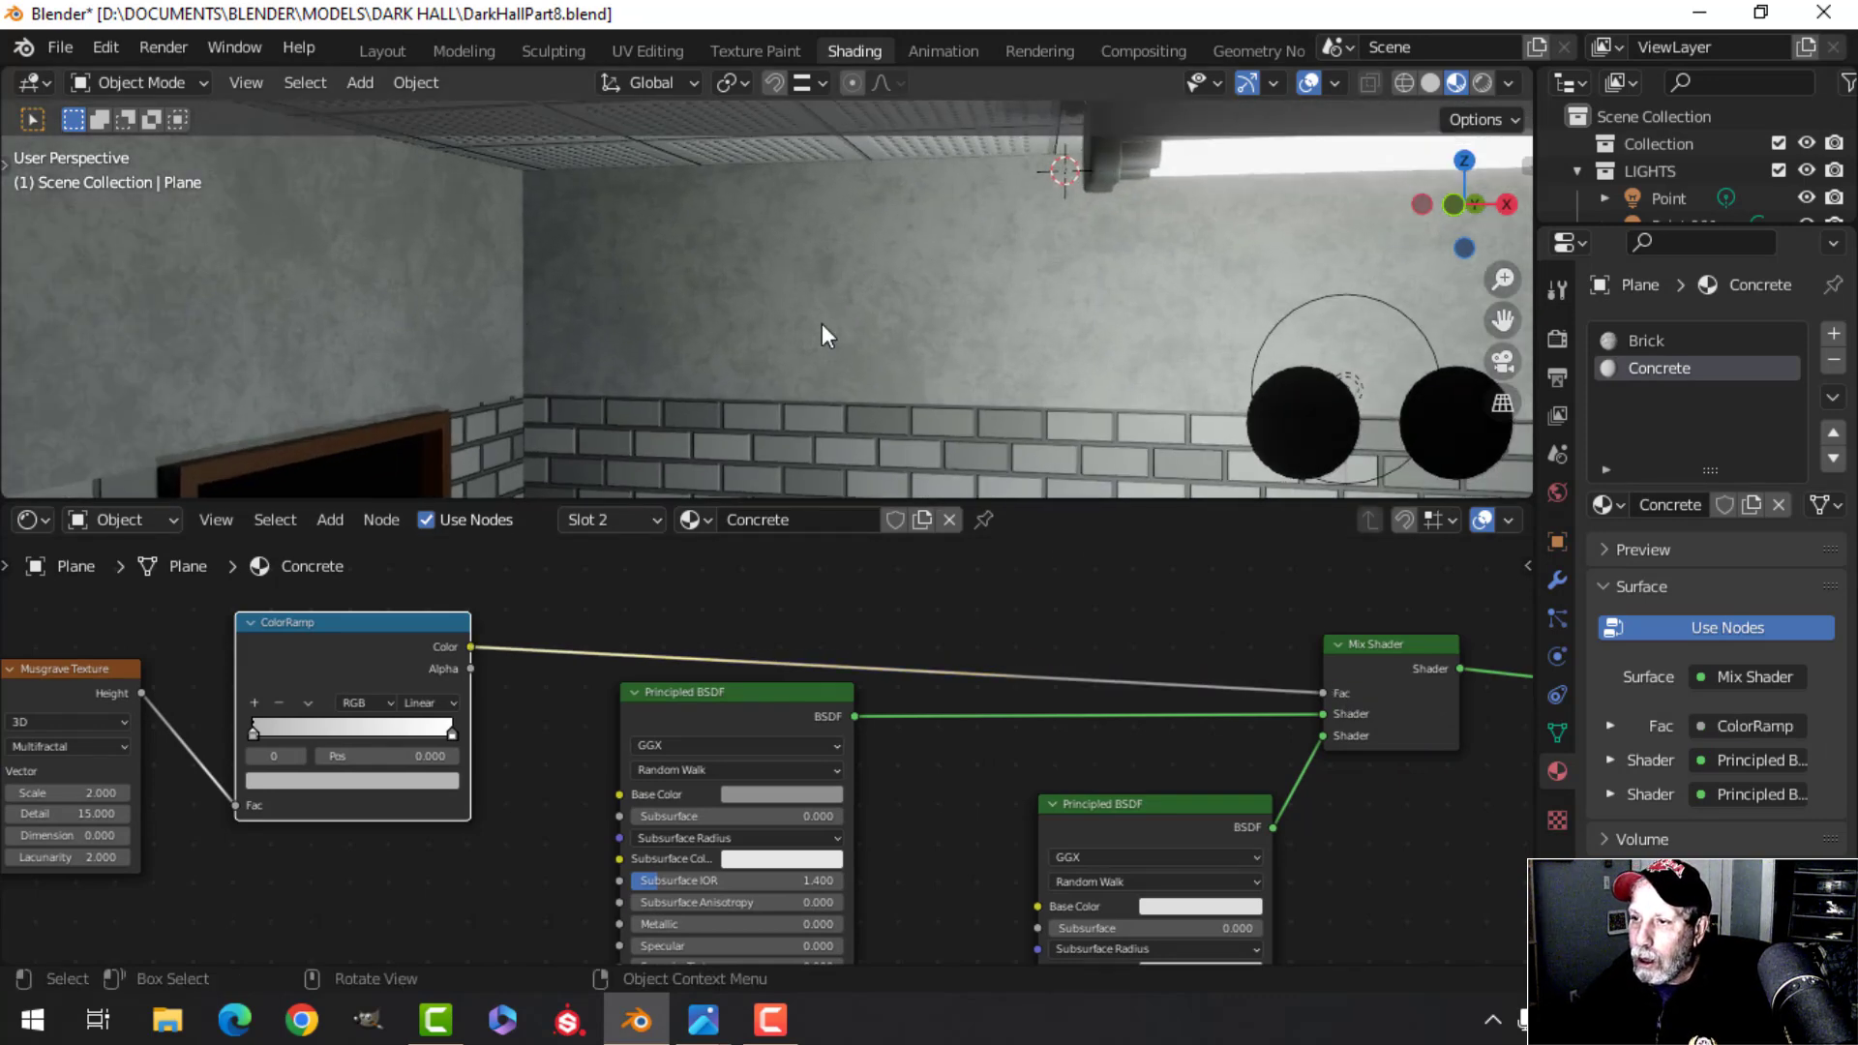
middle_drag(822, 325, 480, 276)
middle_drag(495, 769, 736, 728)
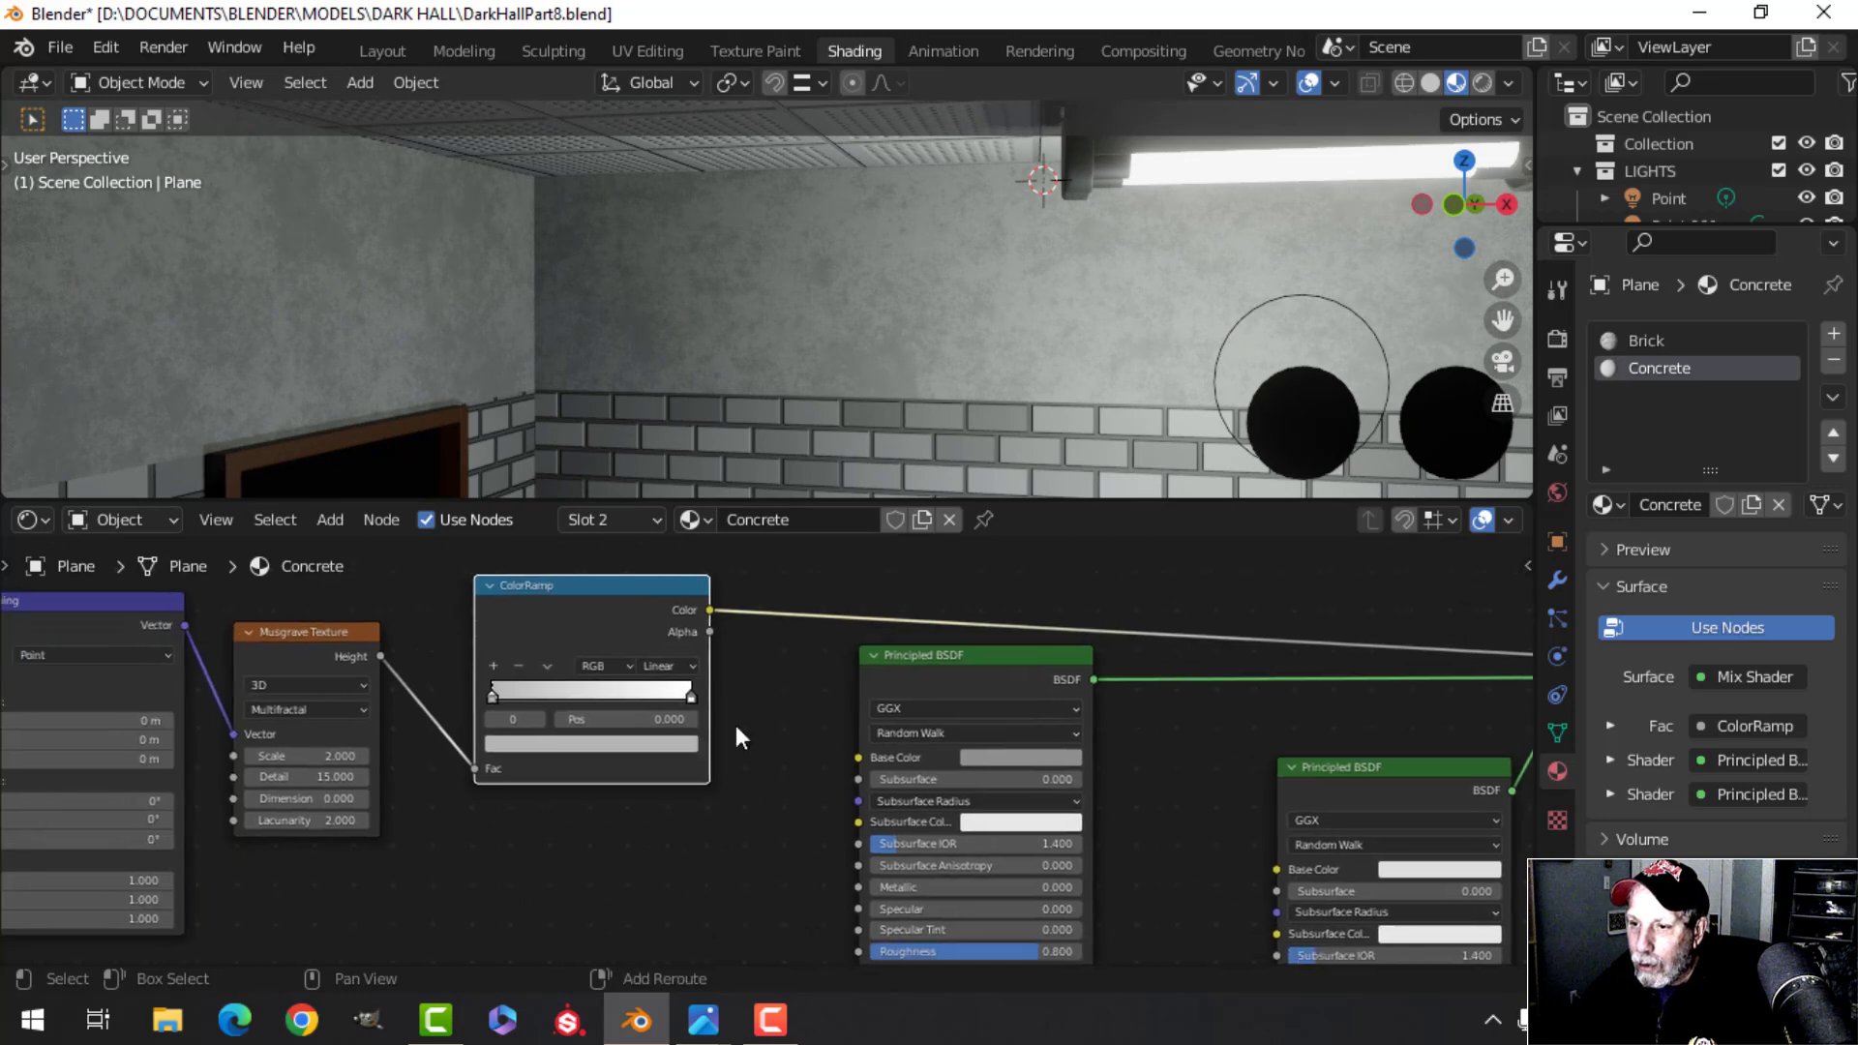
scroll(735, 730, up, 6)
middle_drag(339, 729, 636, 770)
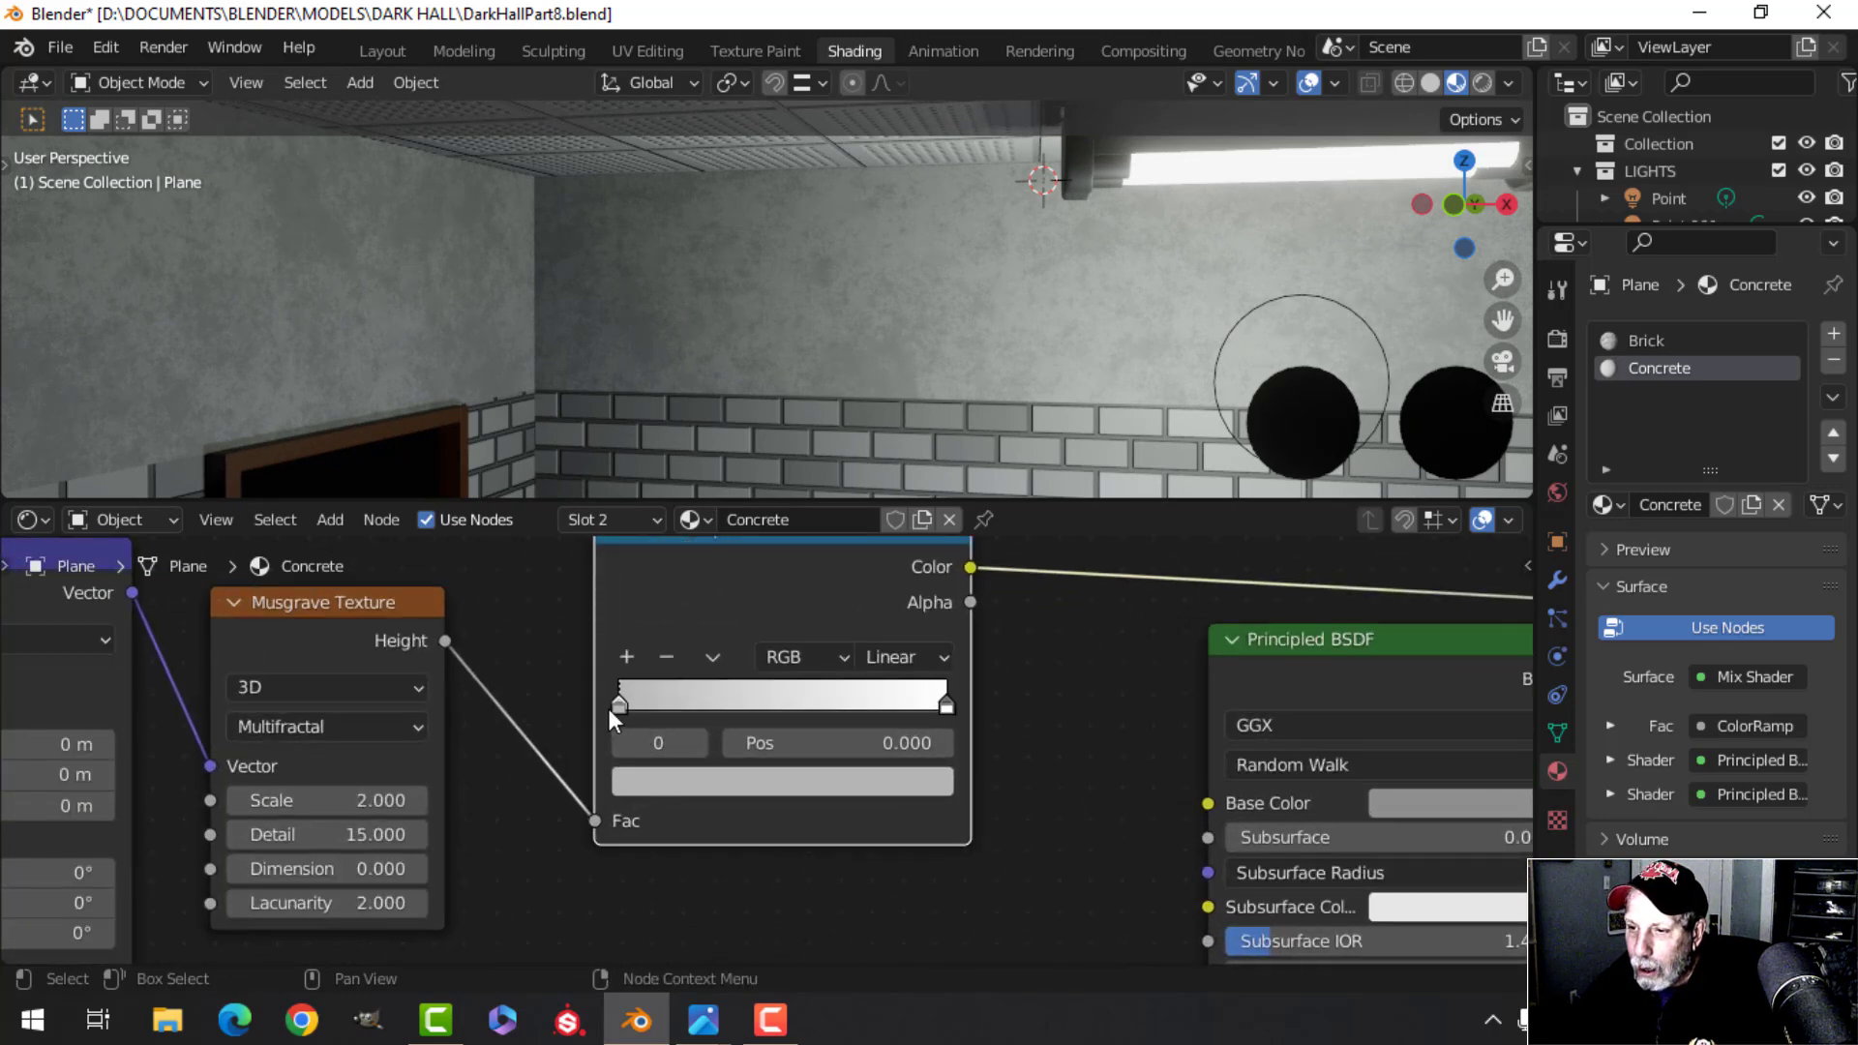
click(689, 783)
mouse_move(888, 401)
mouse_down()
mouse_move(881, 424)
mouse_move(880, 402)
mouse_up()
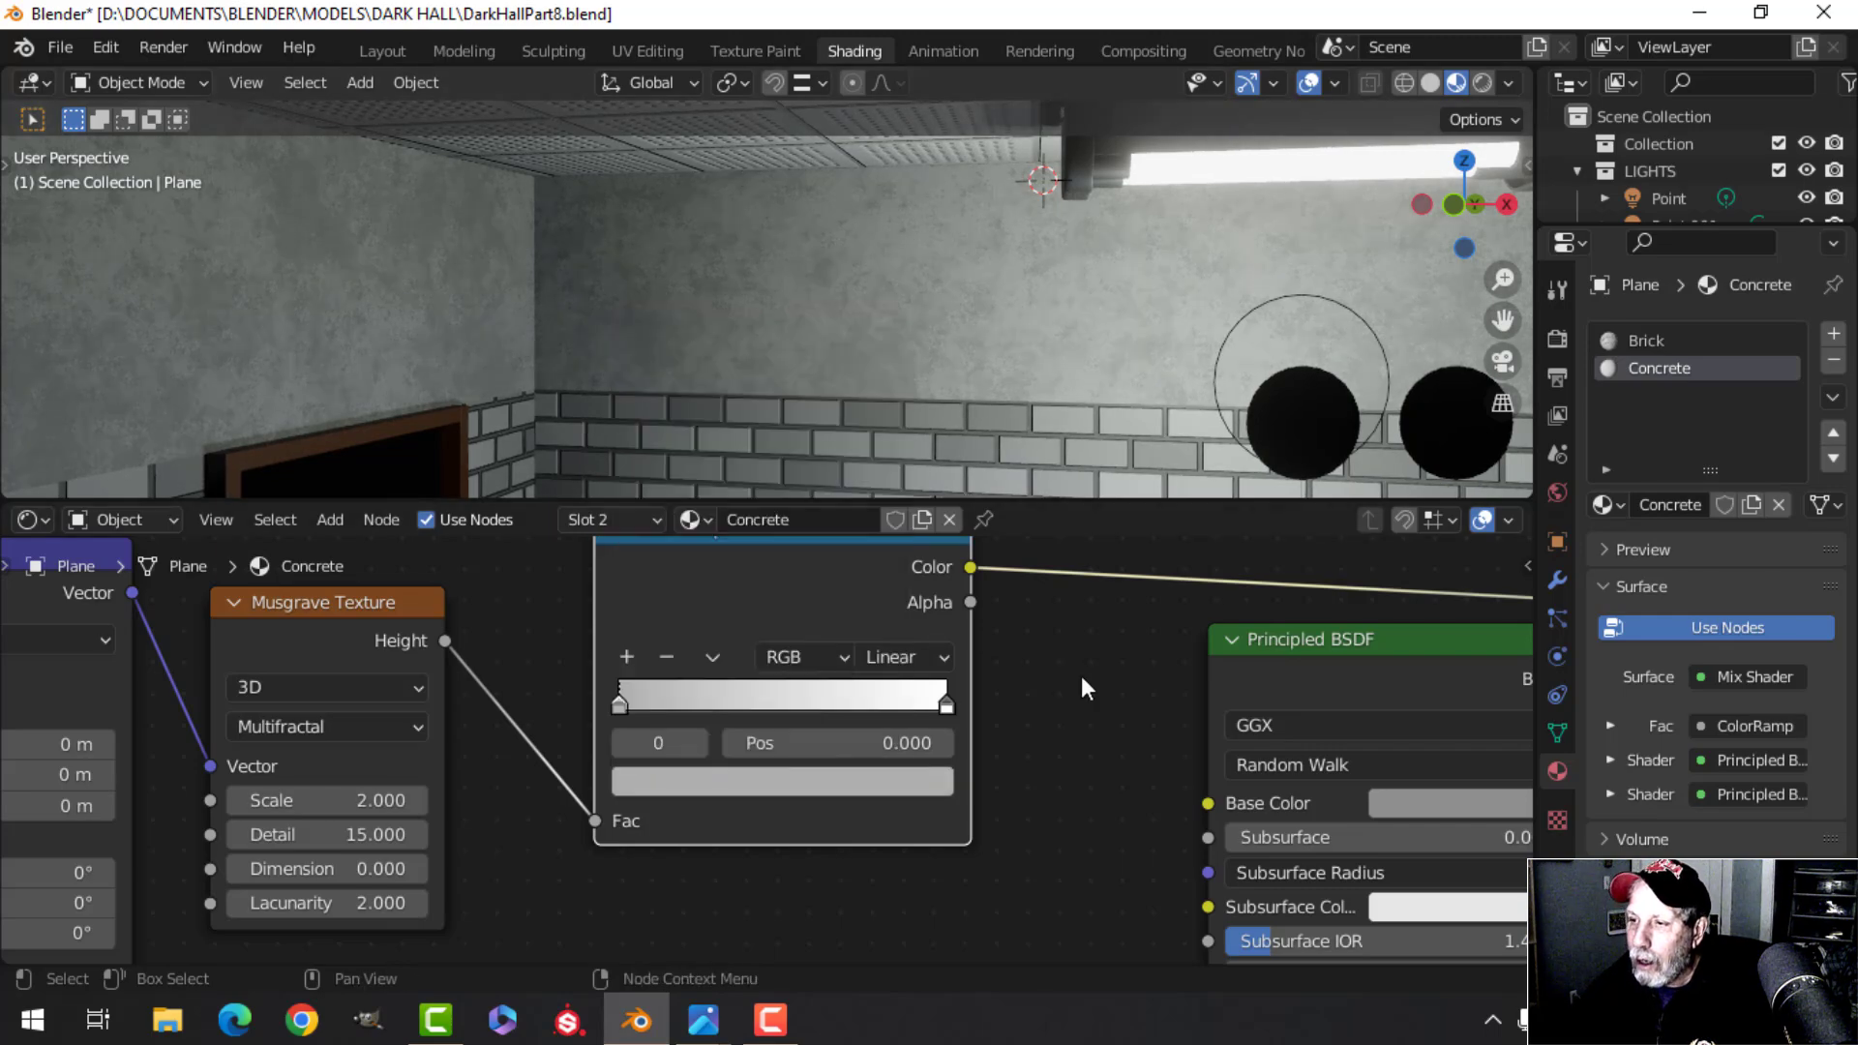
View the concrete walls through the scene camera in the Layout workspace, and return to the Shading workspace
scroll(1074, 671, down, 1)
click(395, 50)
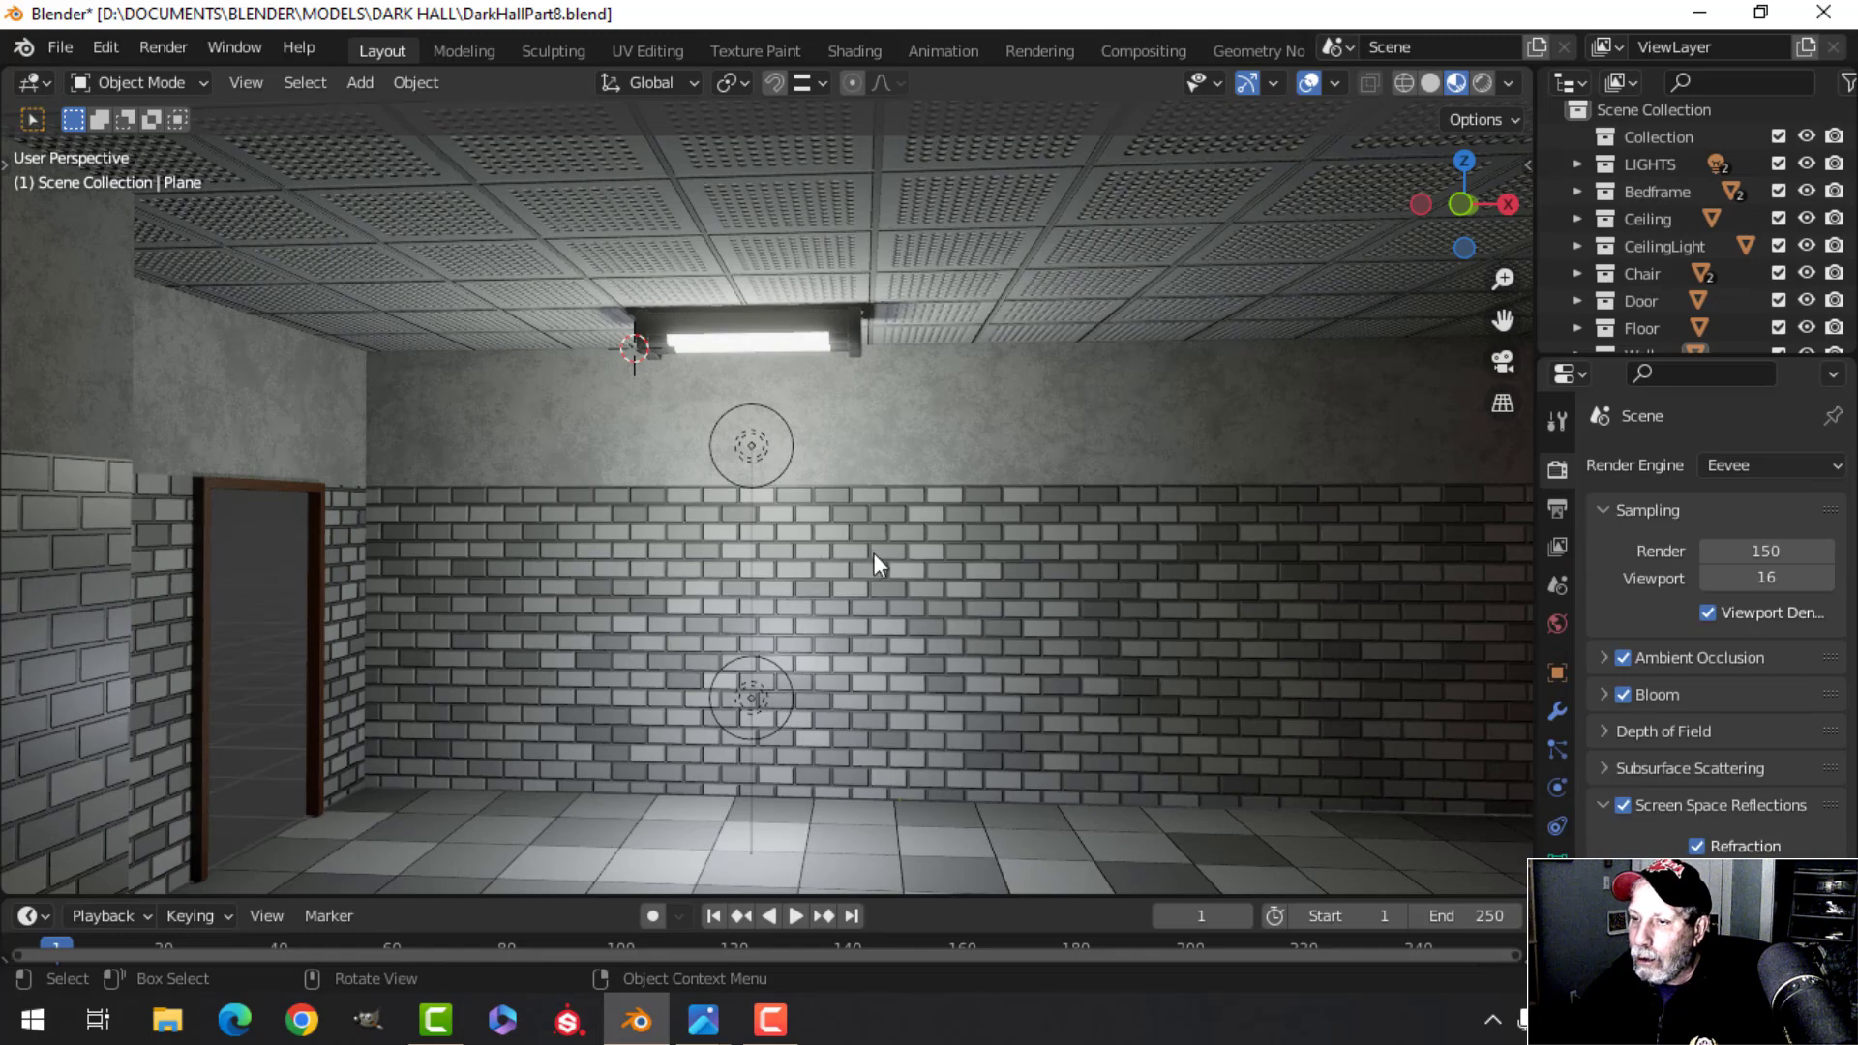
key(KP_0)
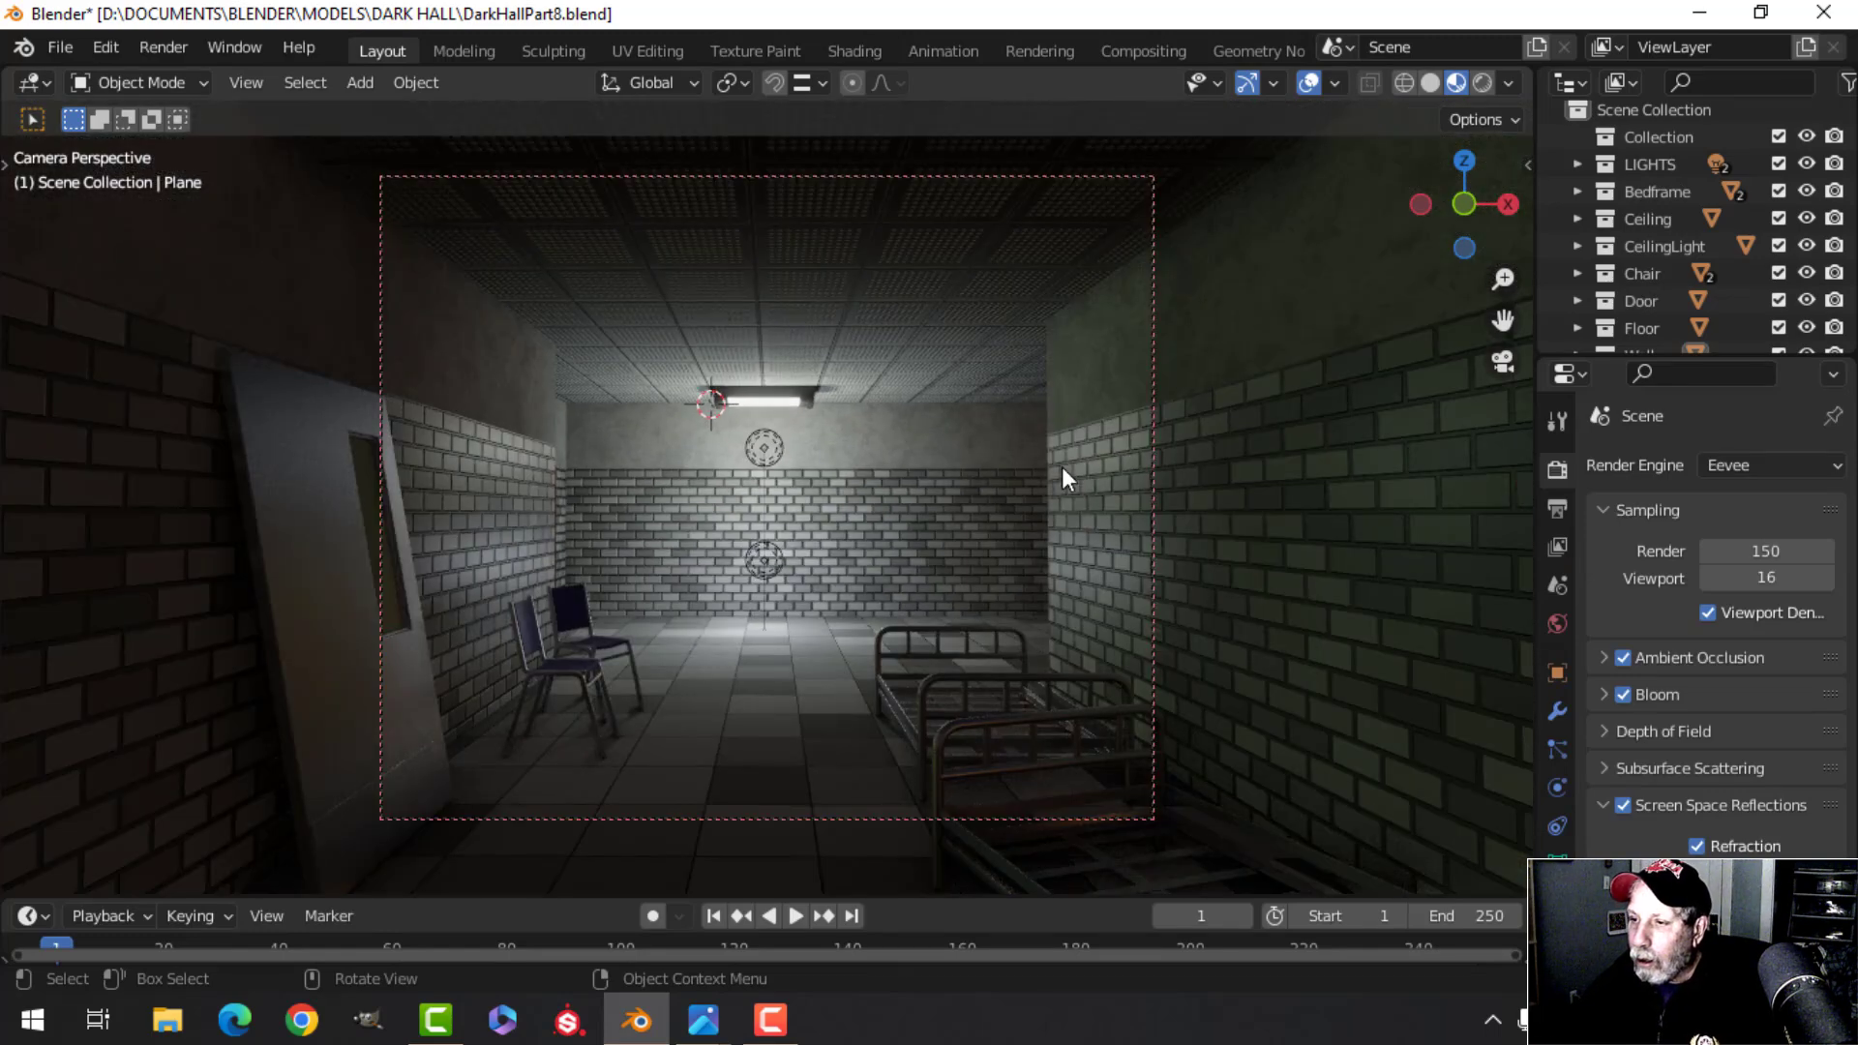
key(KP_0)
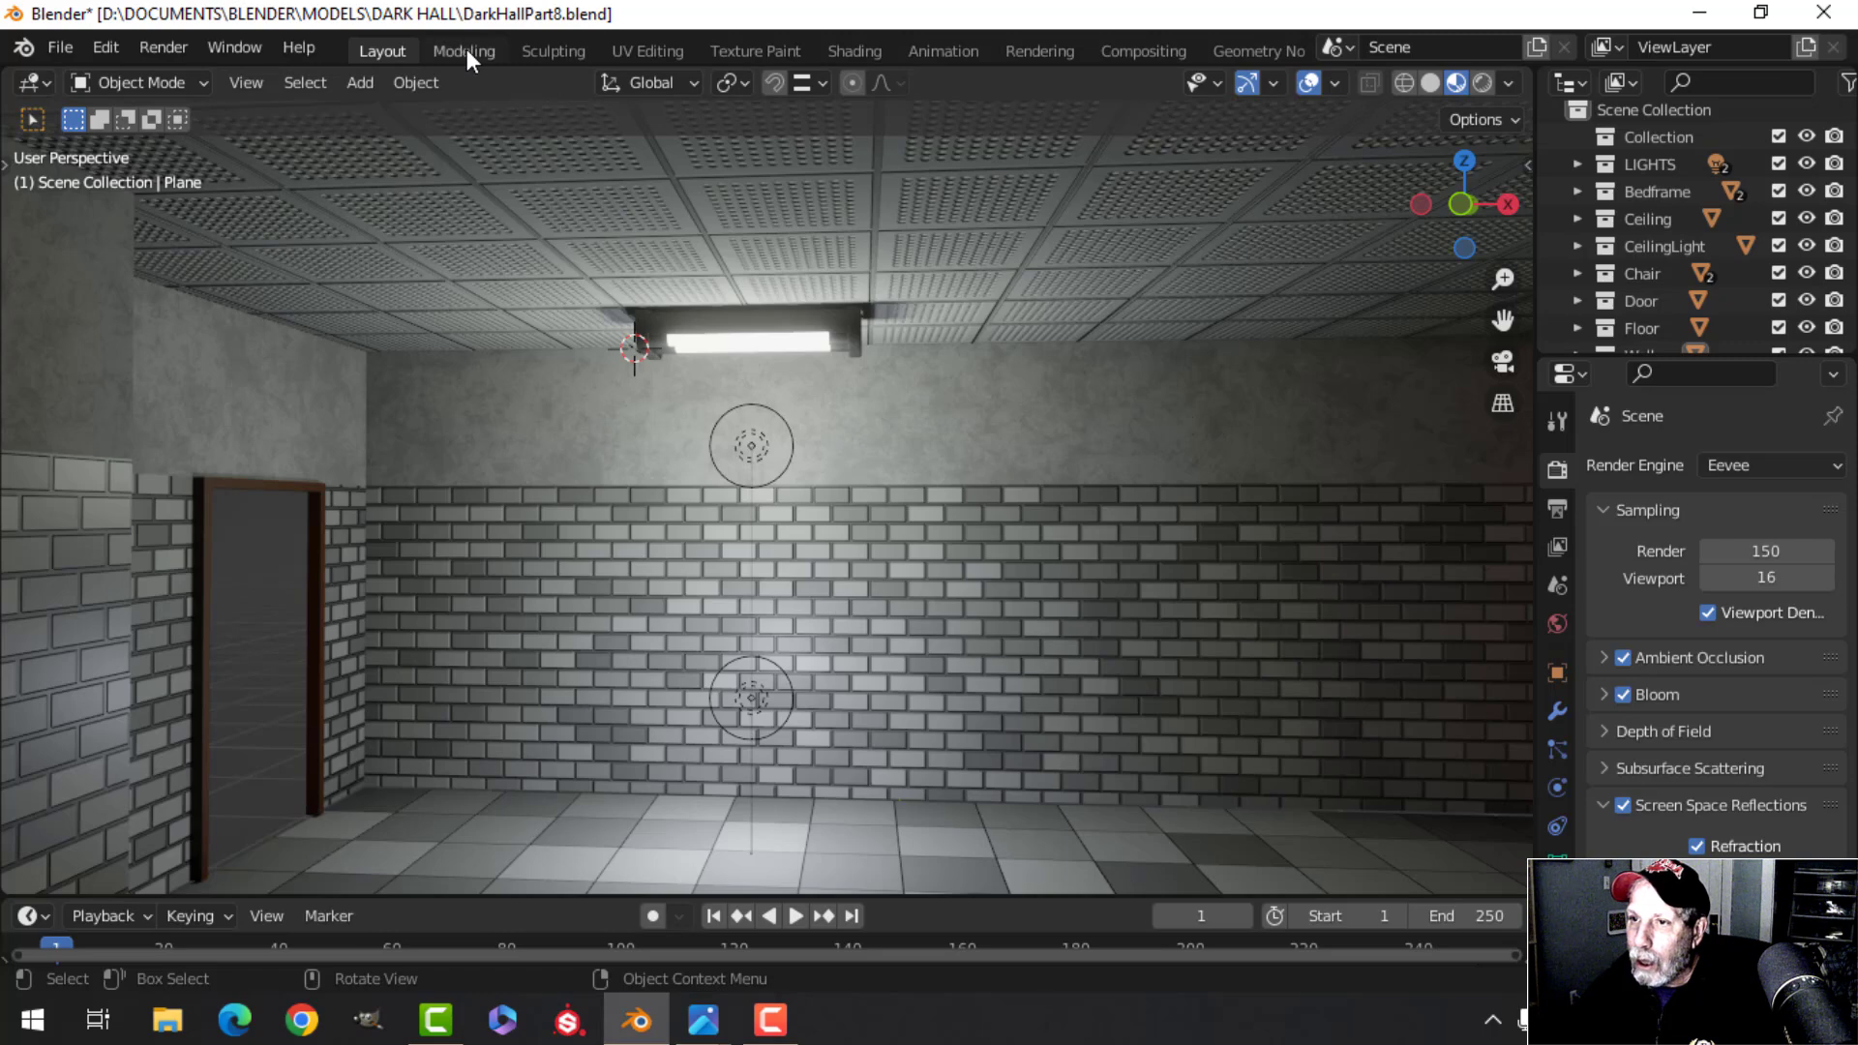
click(855, 50)
Examine the tiny-holes and damage nodes, their Bump settings and links in SimpleConcrete.jpg in the Photos app, and return to Blender
scroll(483, 764, down, 2)
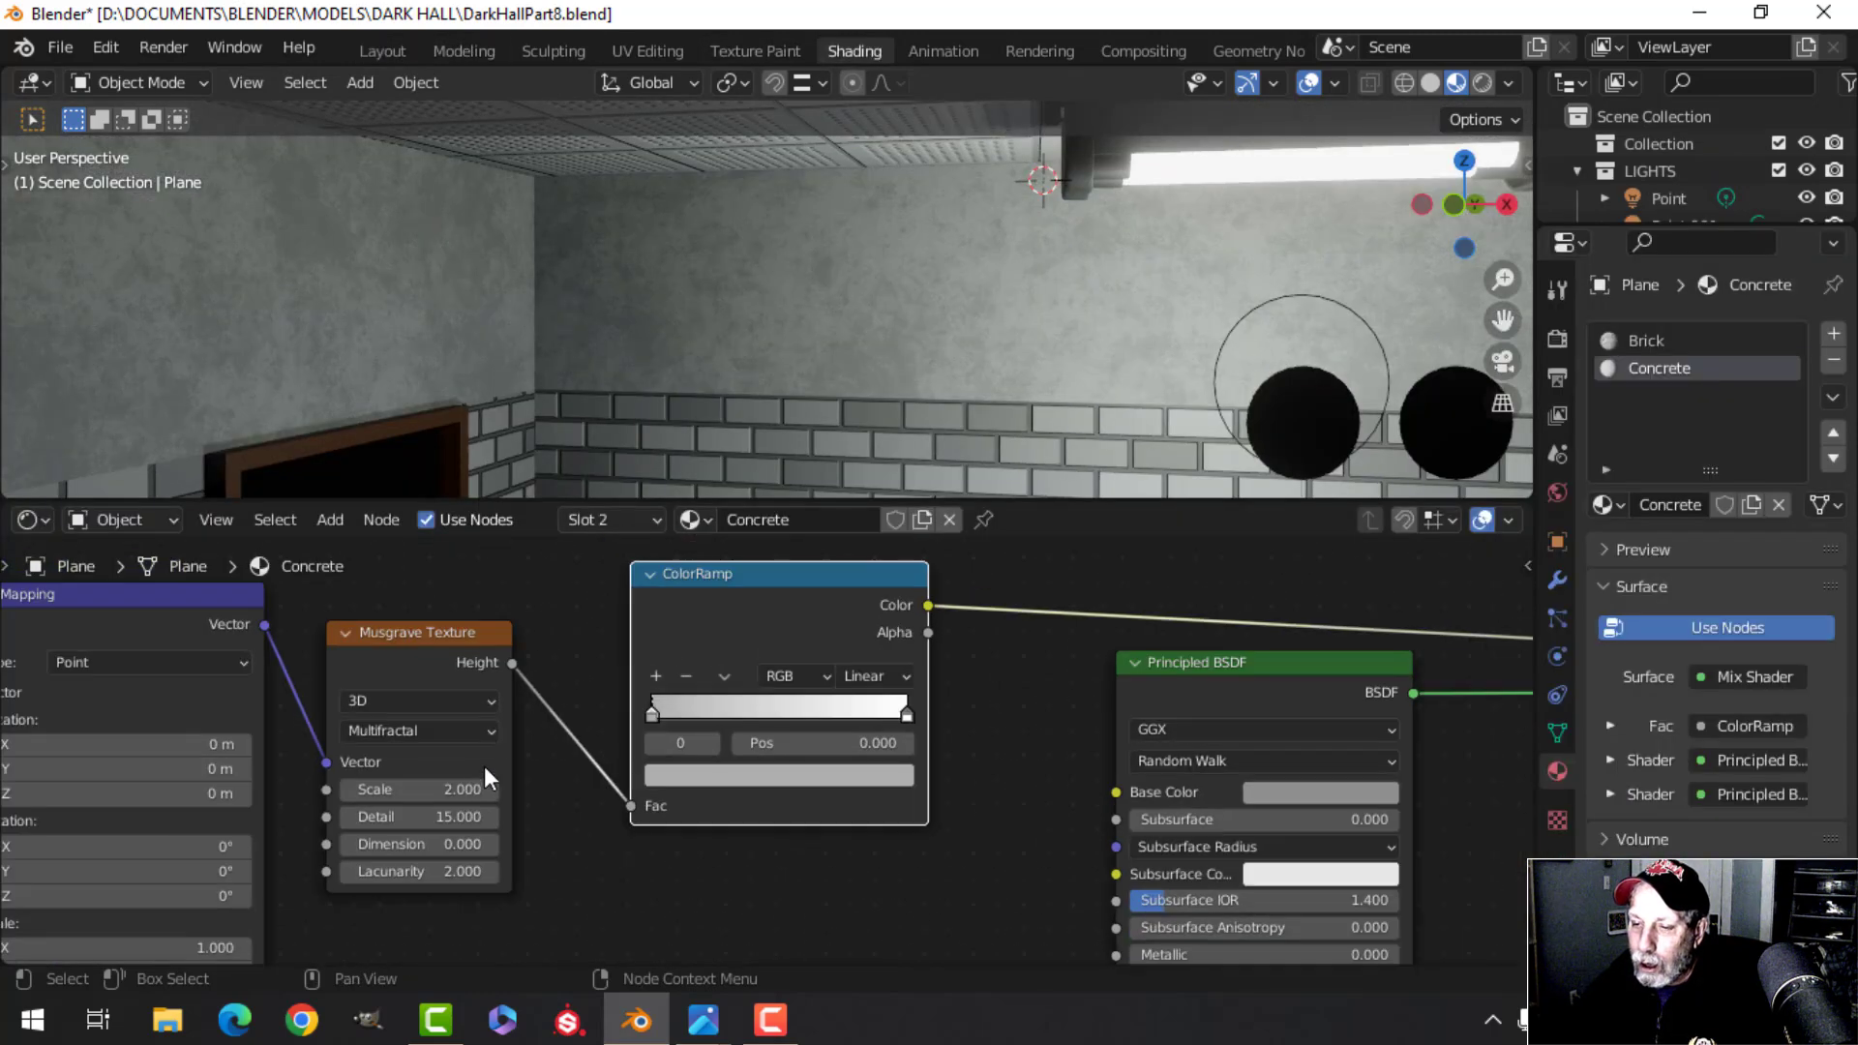
middle_drag(484, 765, 764, 625)
scroll(797, 693, down, 4)
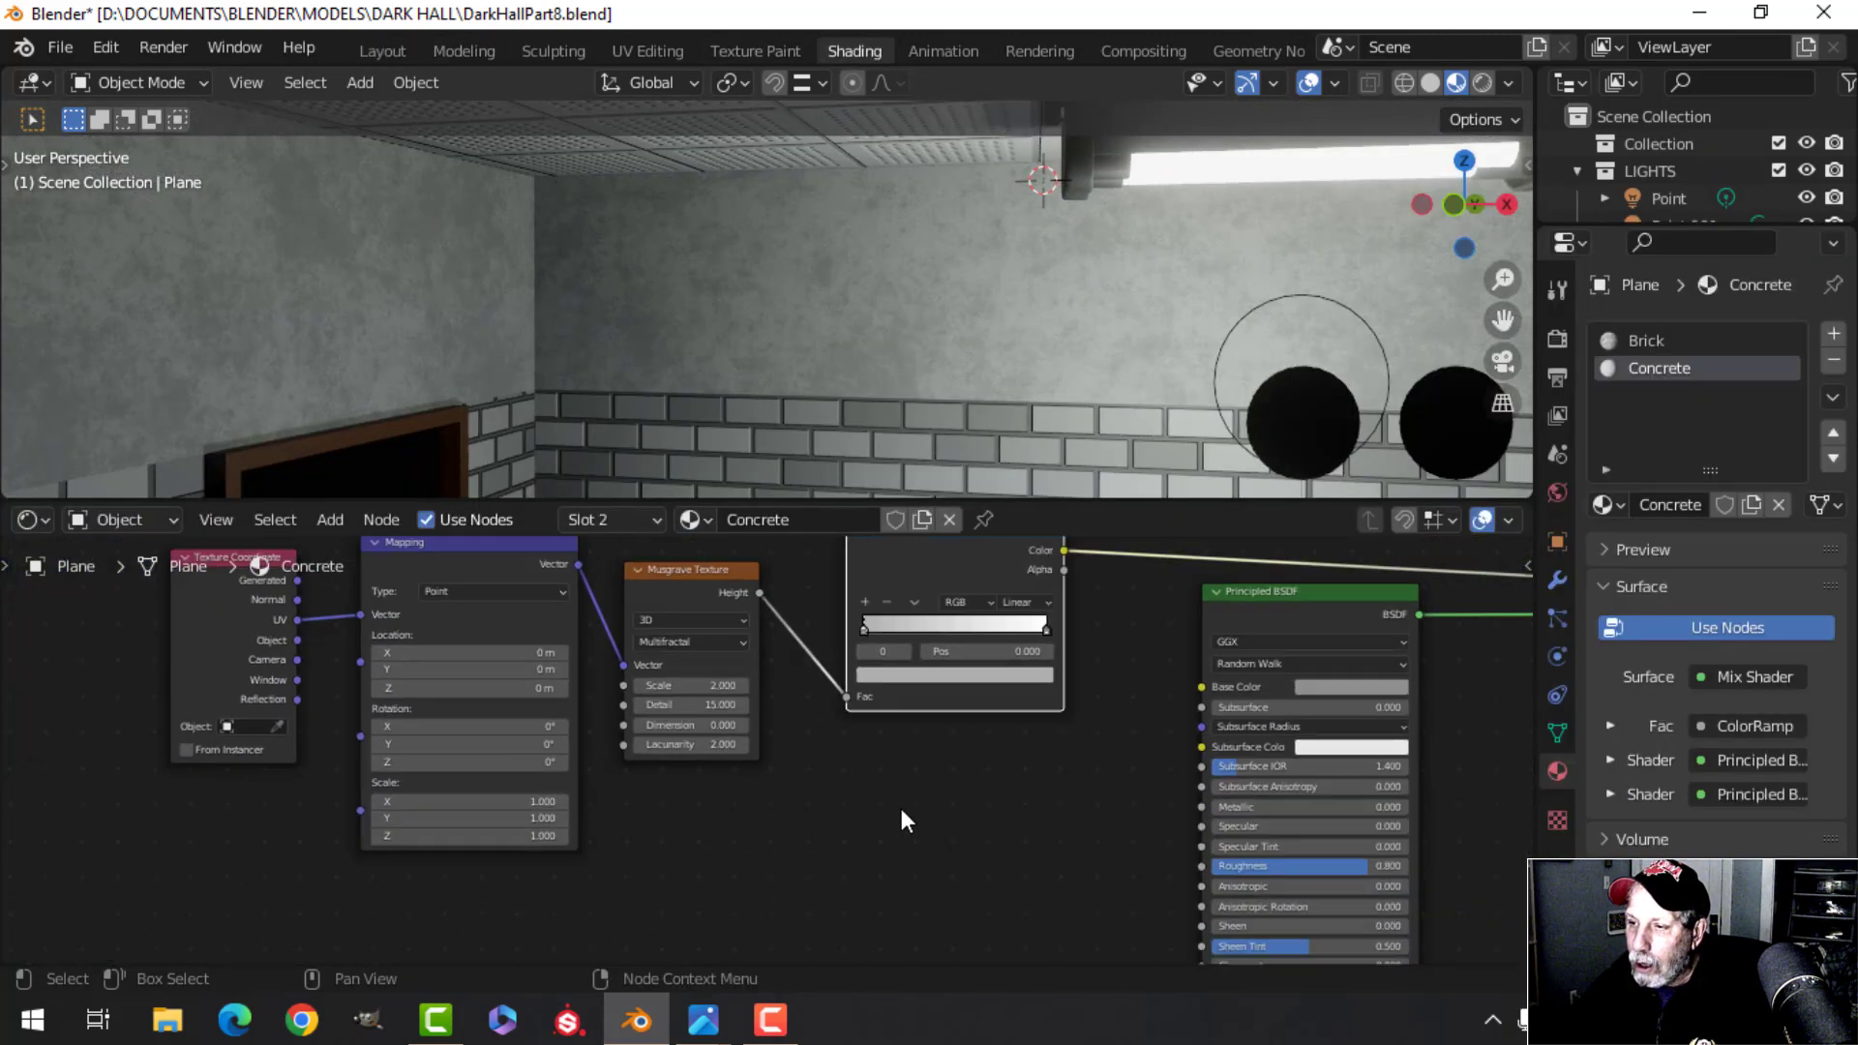
middle_drag(902, 809, 832, 782)
mouse_move(716, 1033)
click(875, 873)
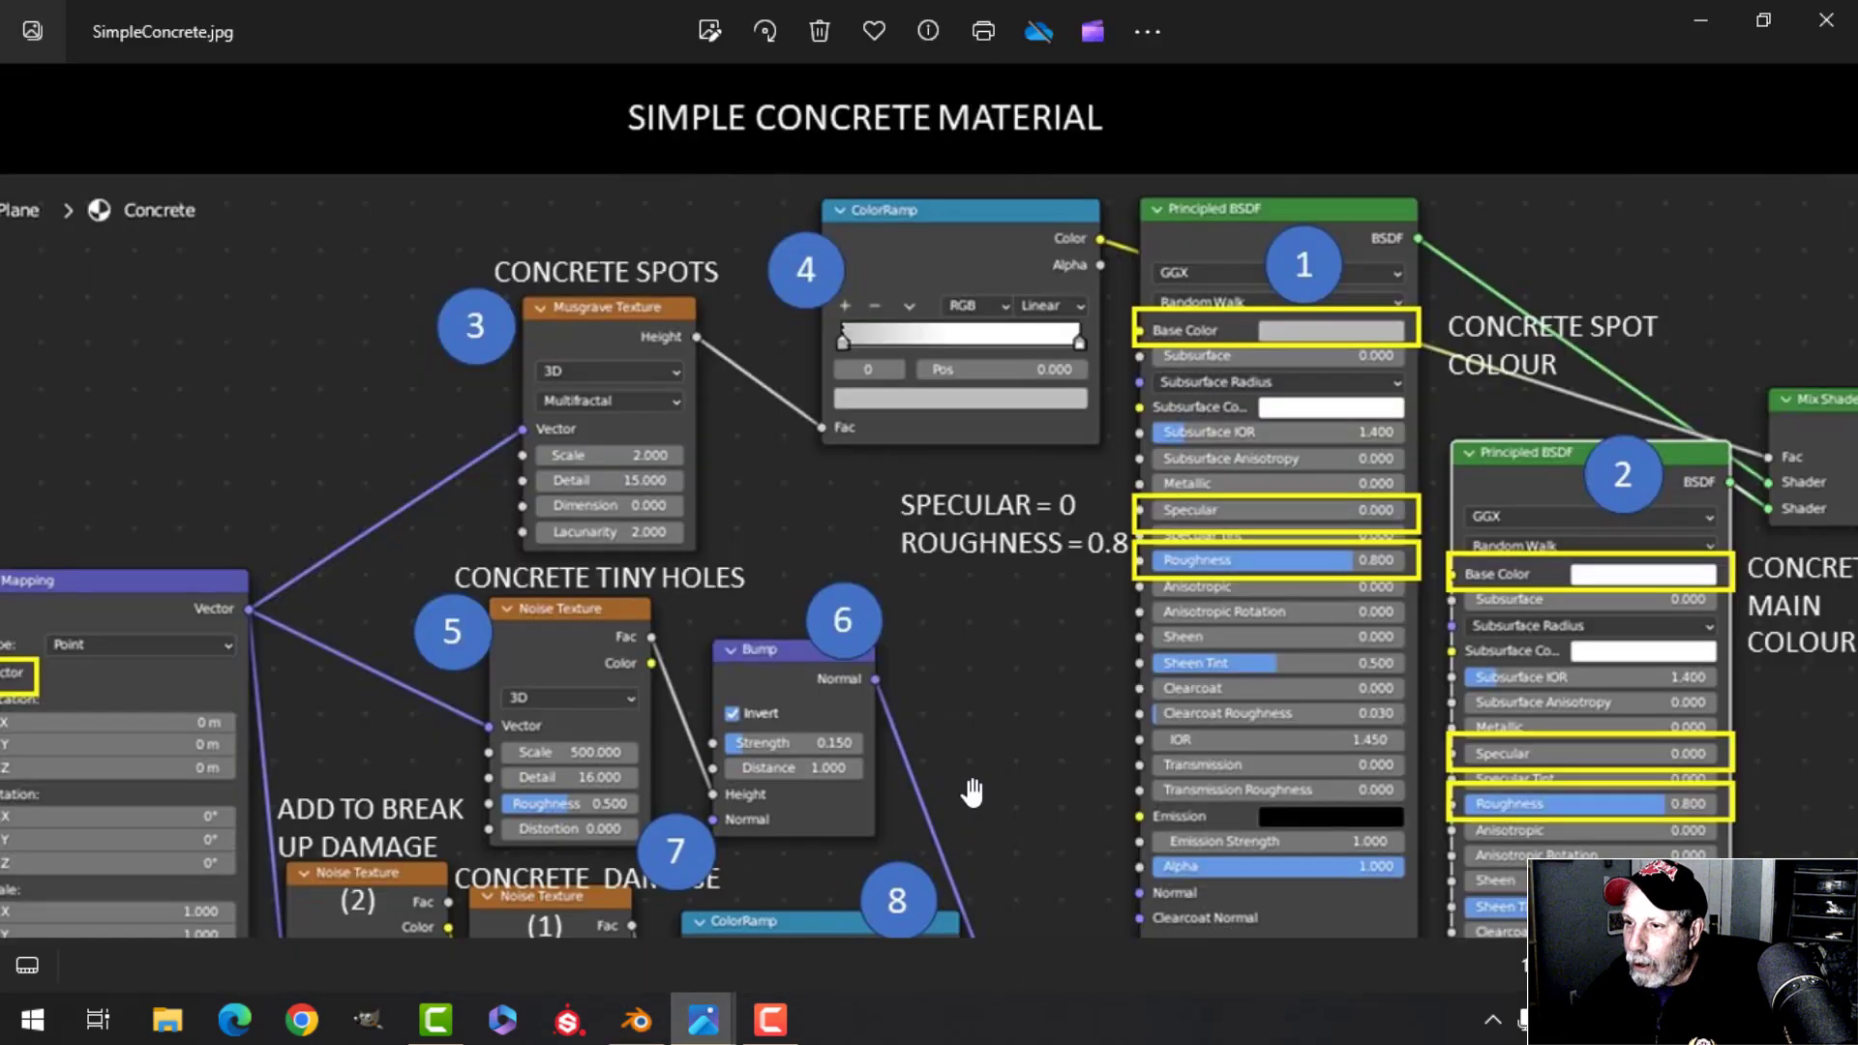
drag(998, 712, 987, 501)
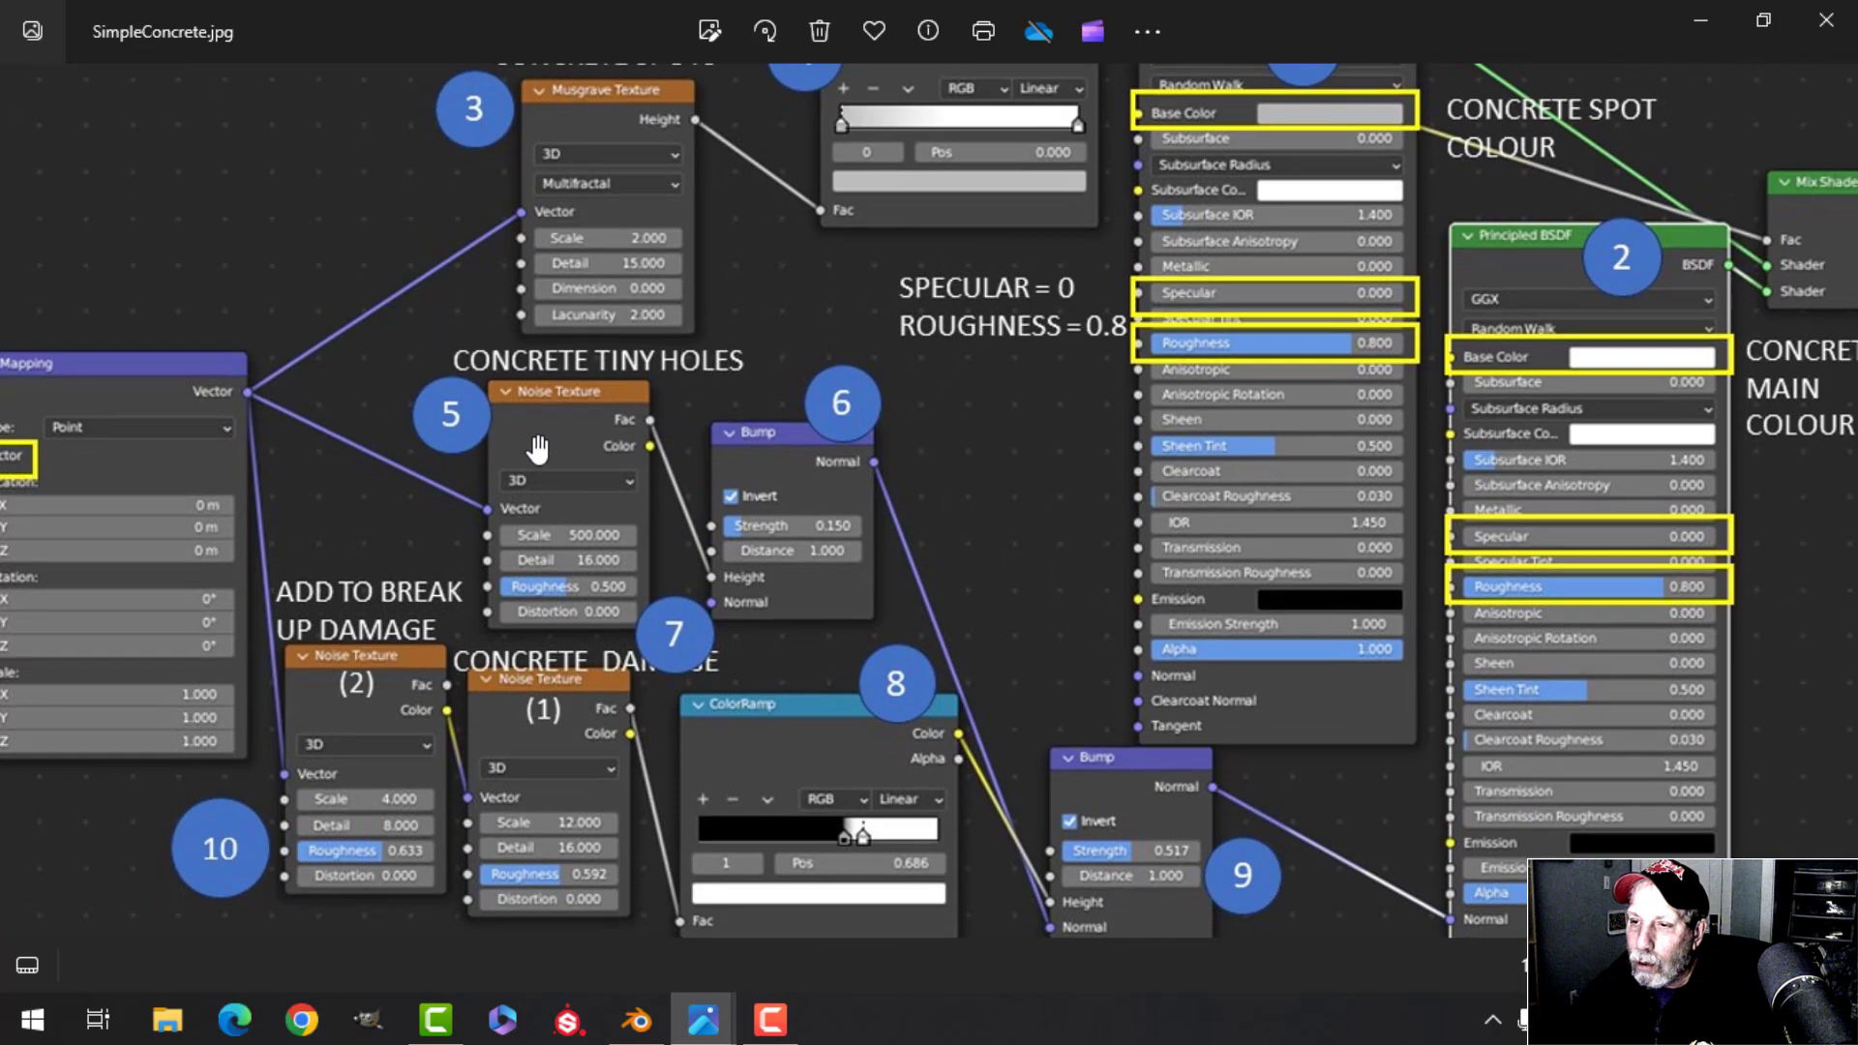
scroll(538, 448, up, 1)
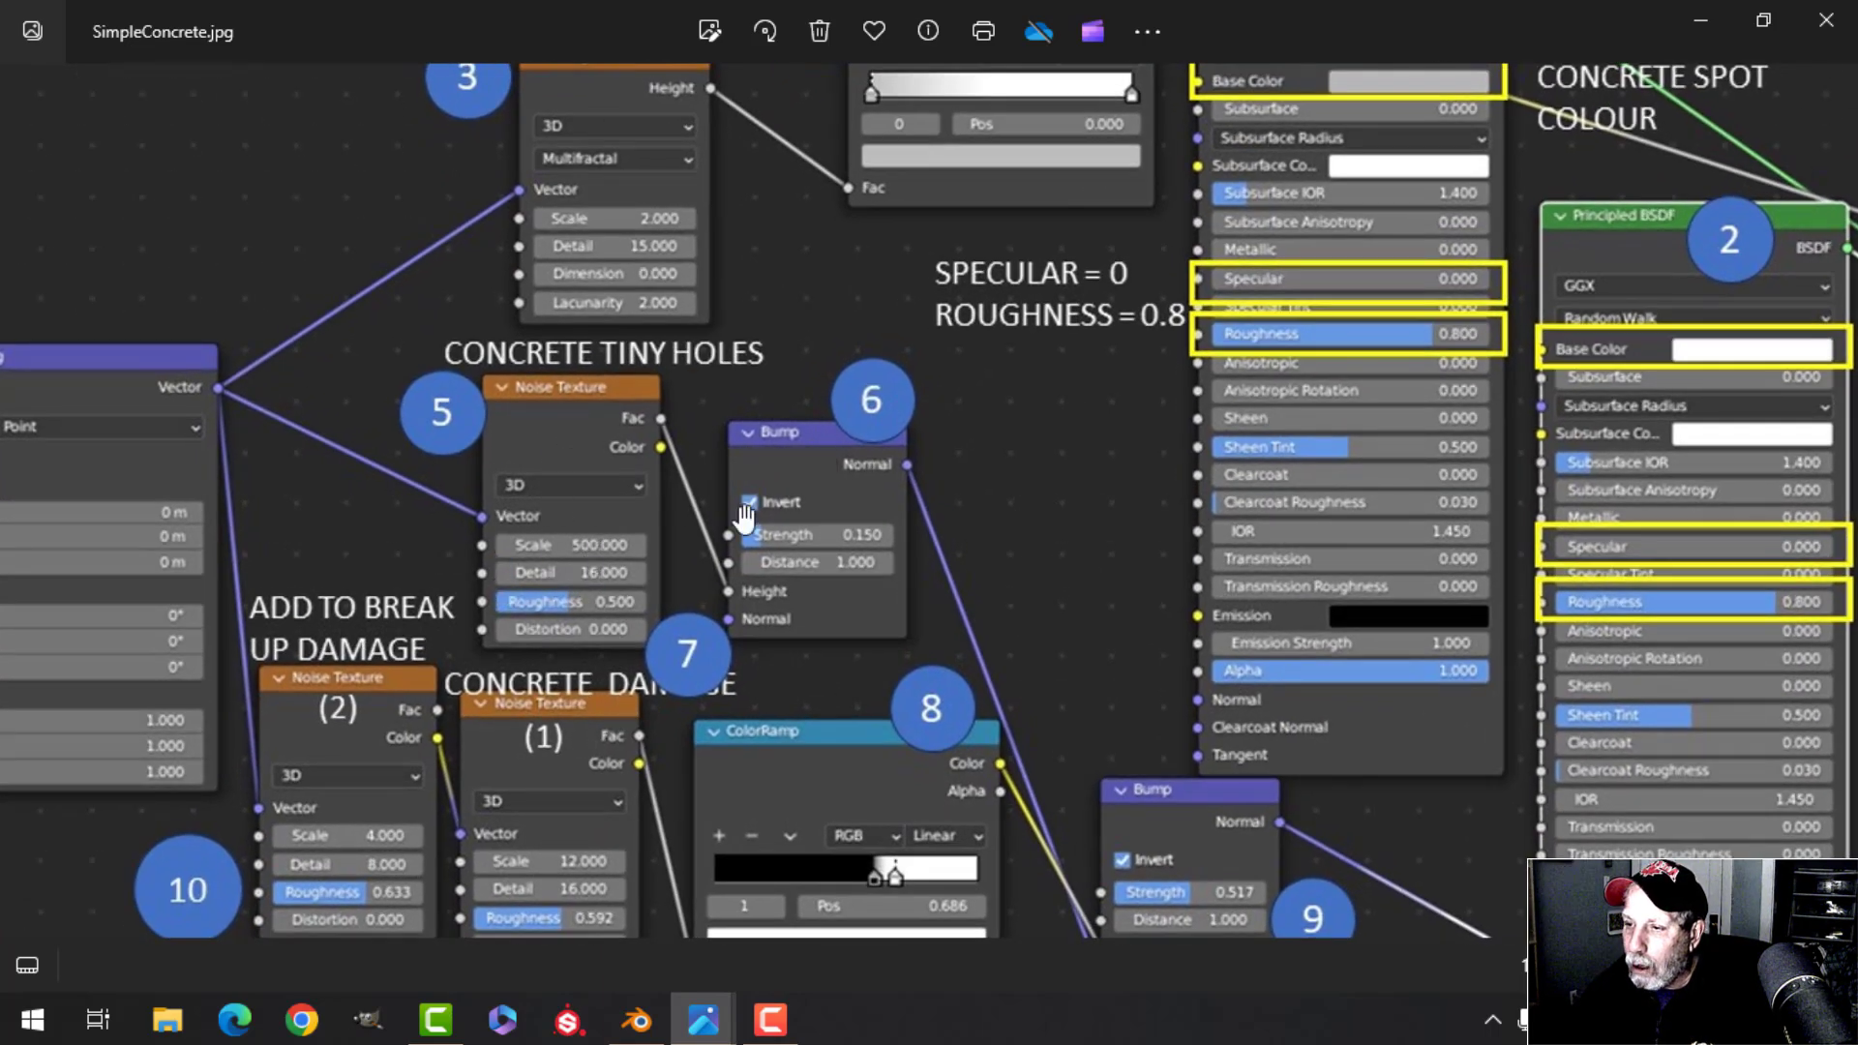
scroll(1058, 649, down, 1)
drag(1063, 656, 984, 455)
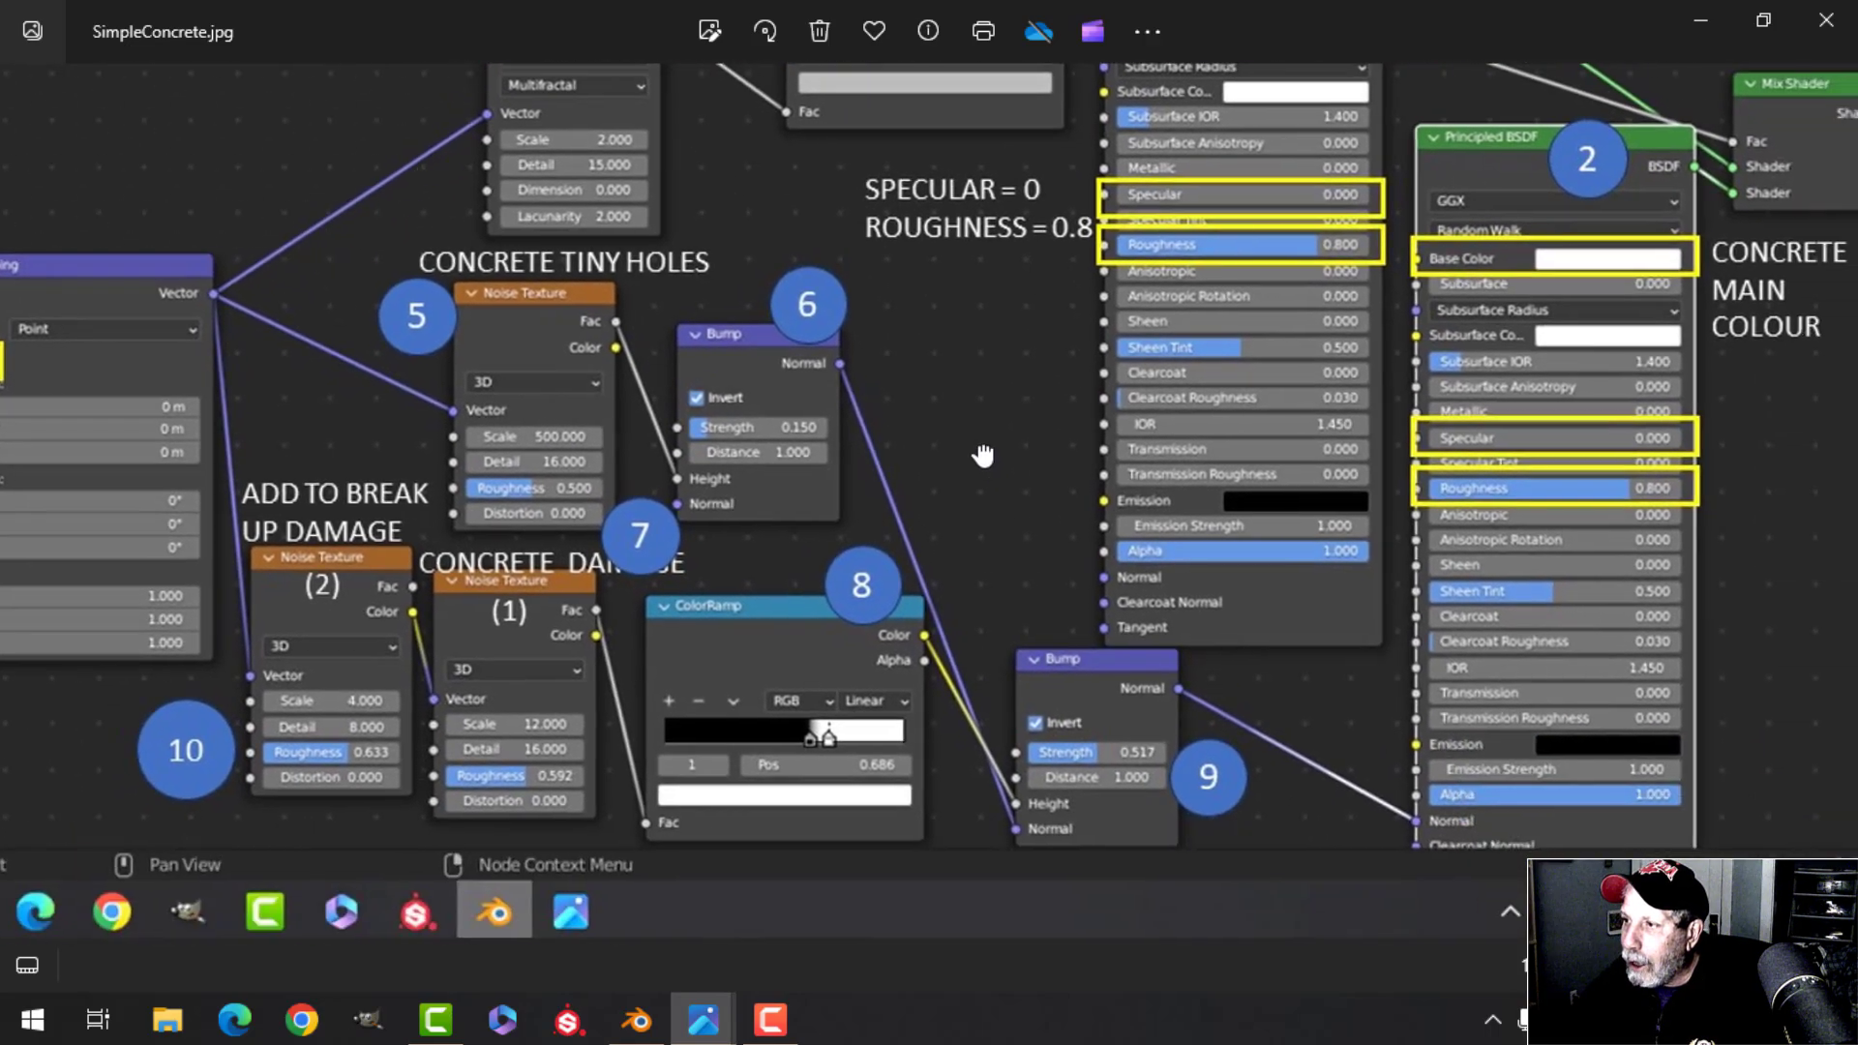
scroll(984, 457, down, 2)
scroll(1007, 448, up, 1)
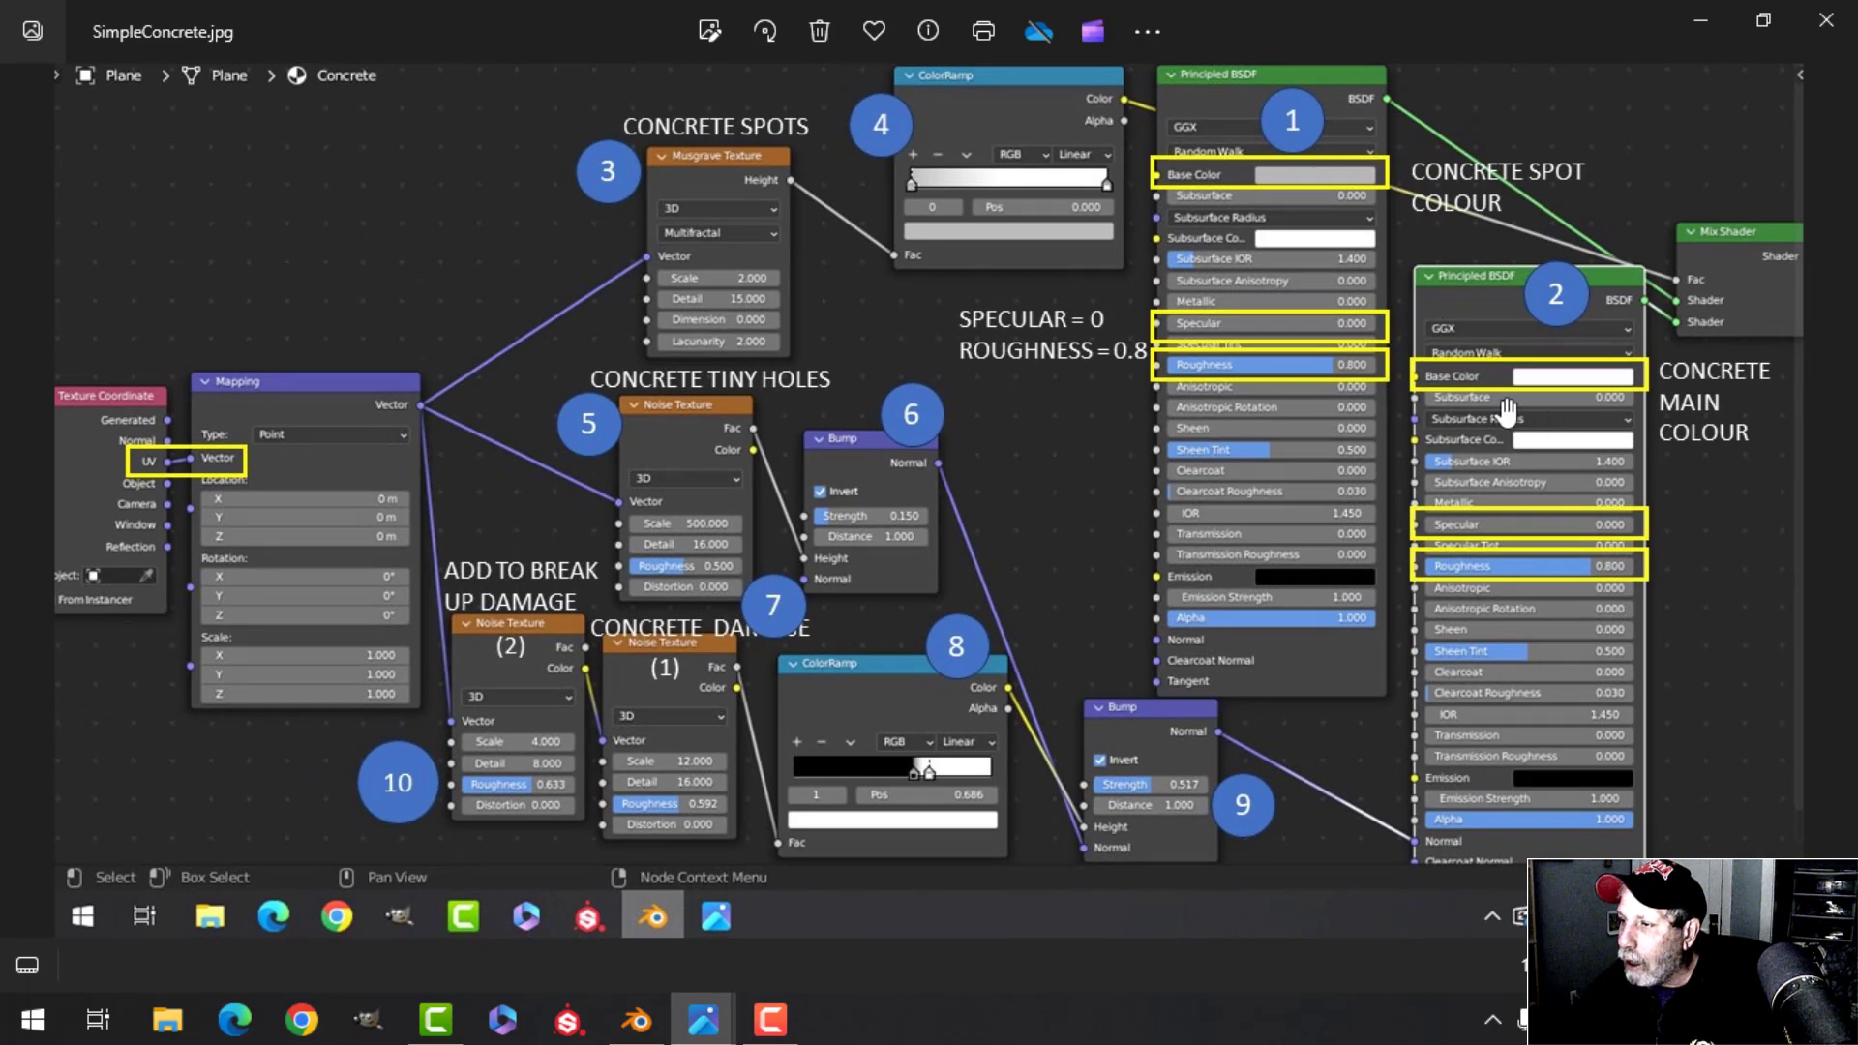
click(641, 1022)
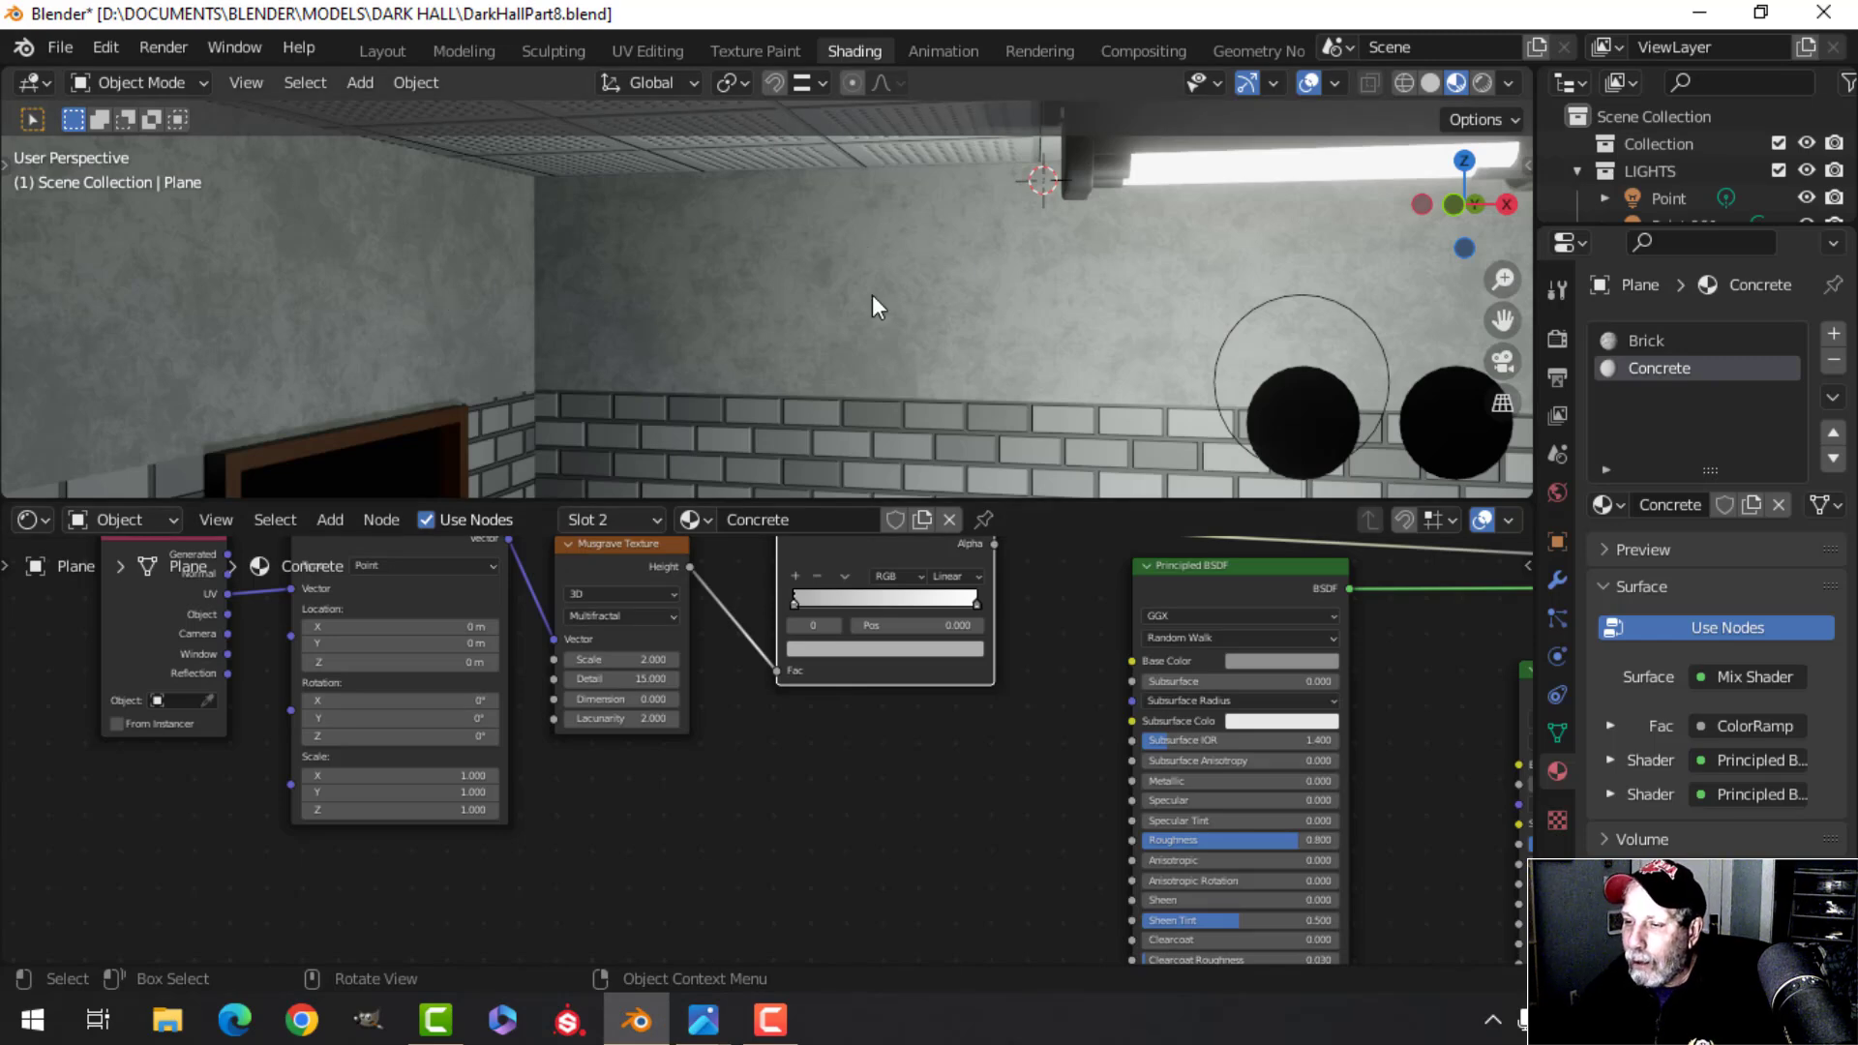
Add a Noise Texture node below the Musgrave Texture in the Concrete material
scroll(878, 854, down, 2)
middle_drag(879, 853, 927, 745)
key(shift+a)
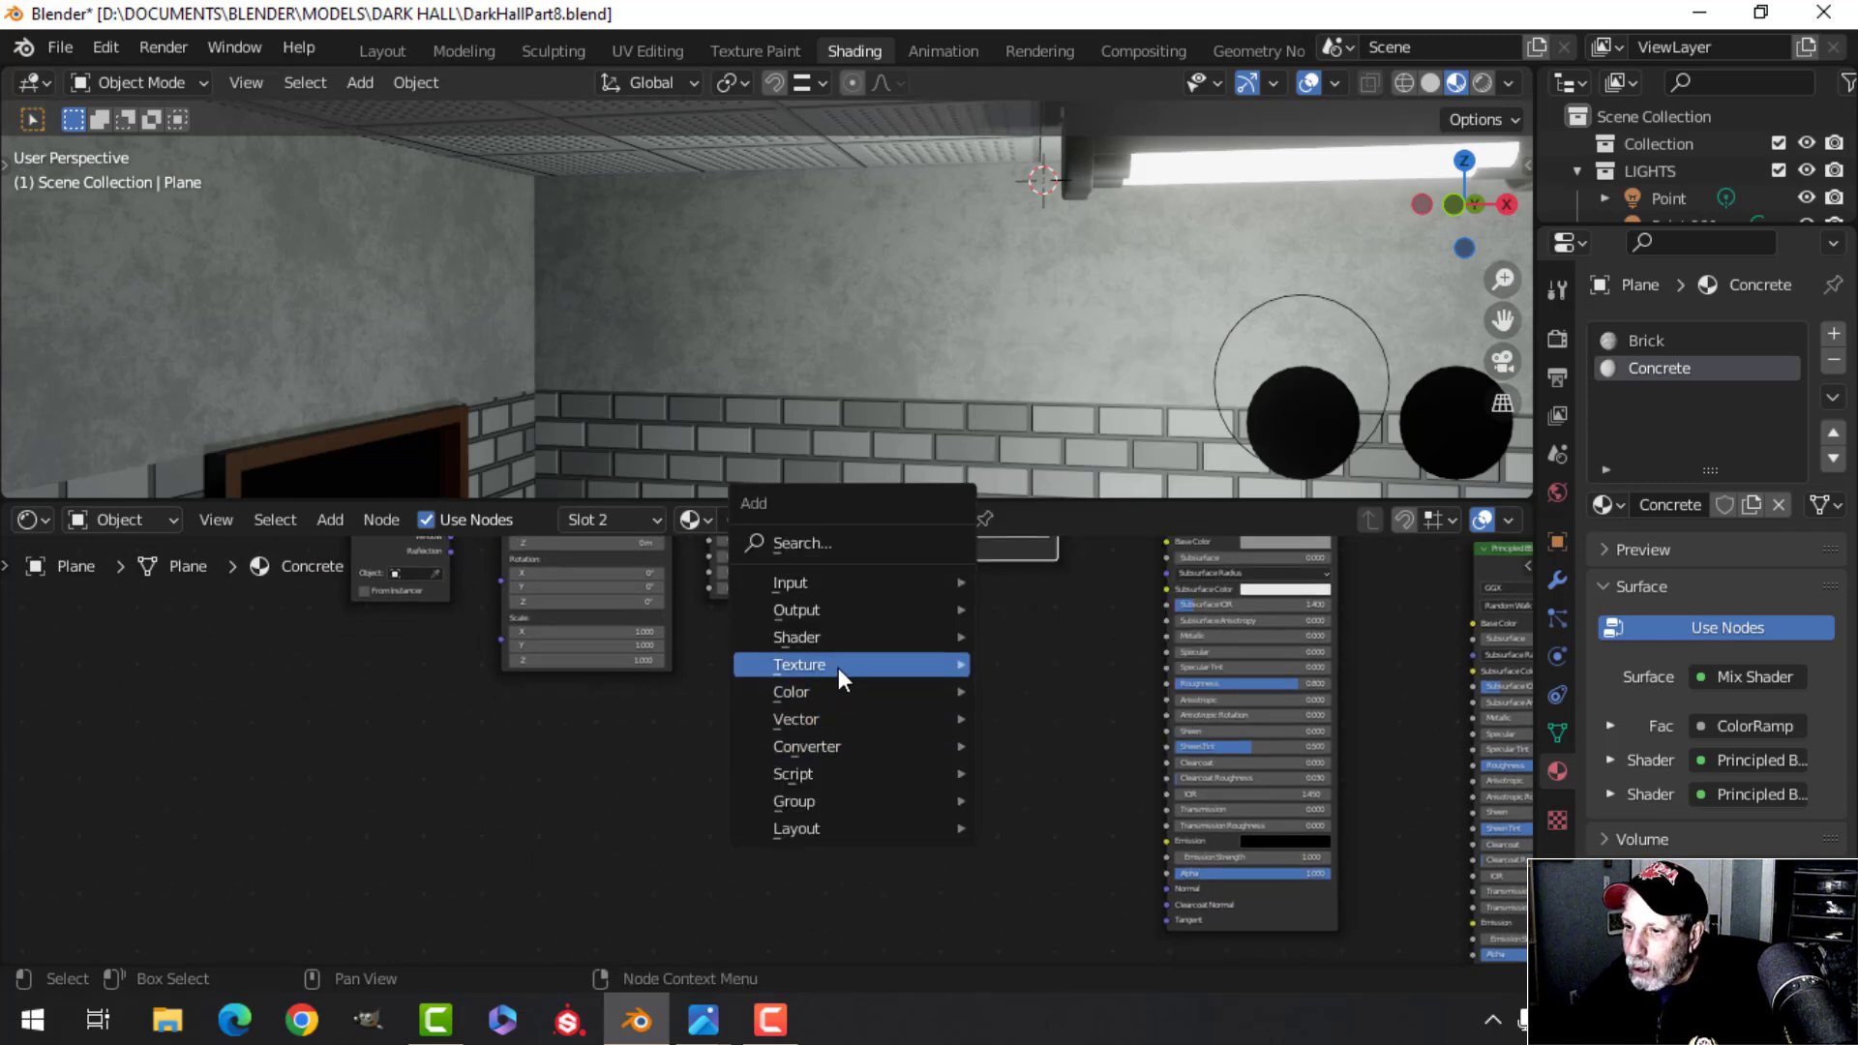
mouse_move(838, 668)
click(1074, 526)
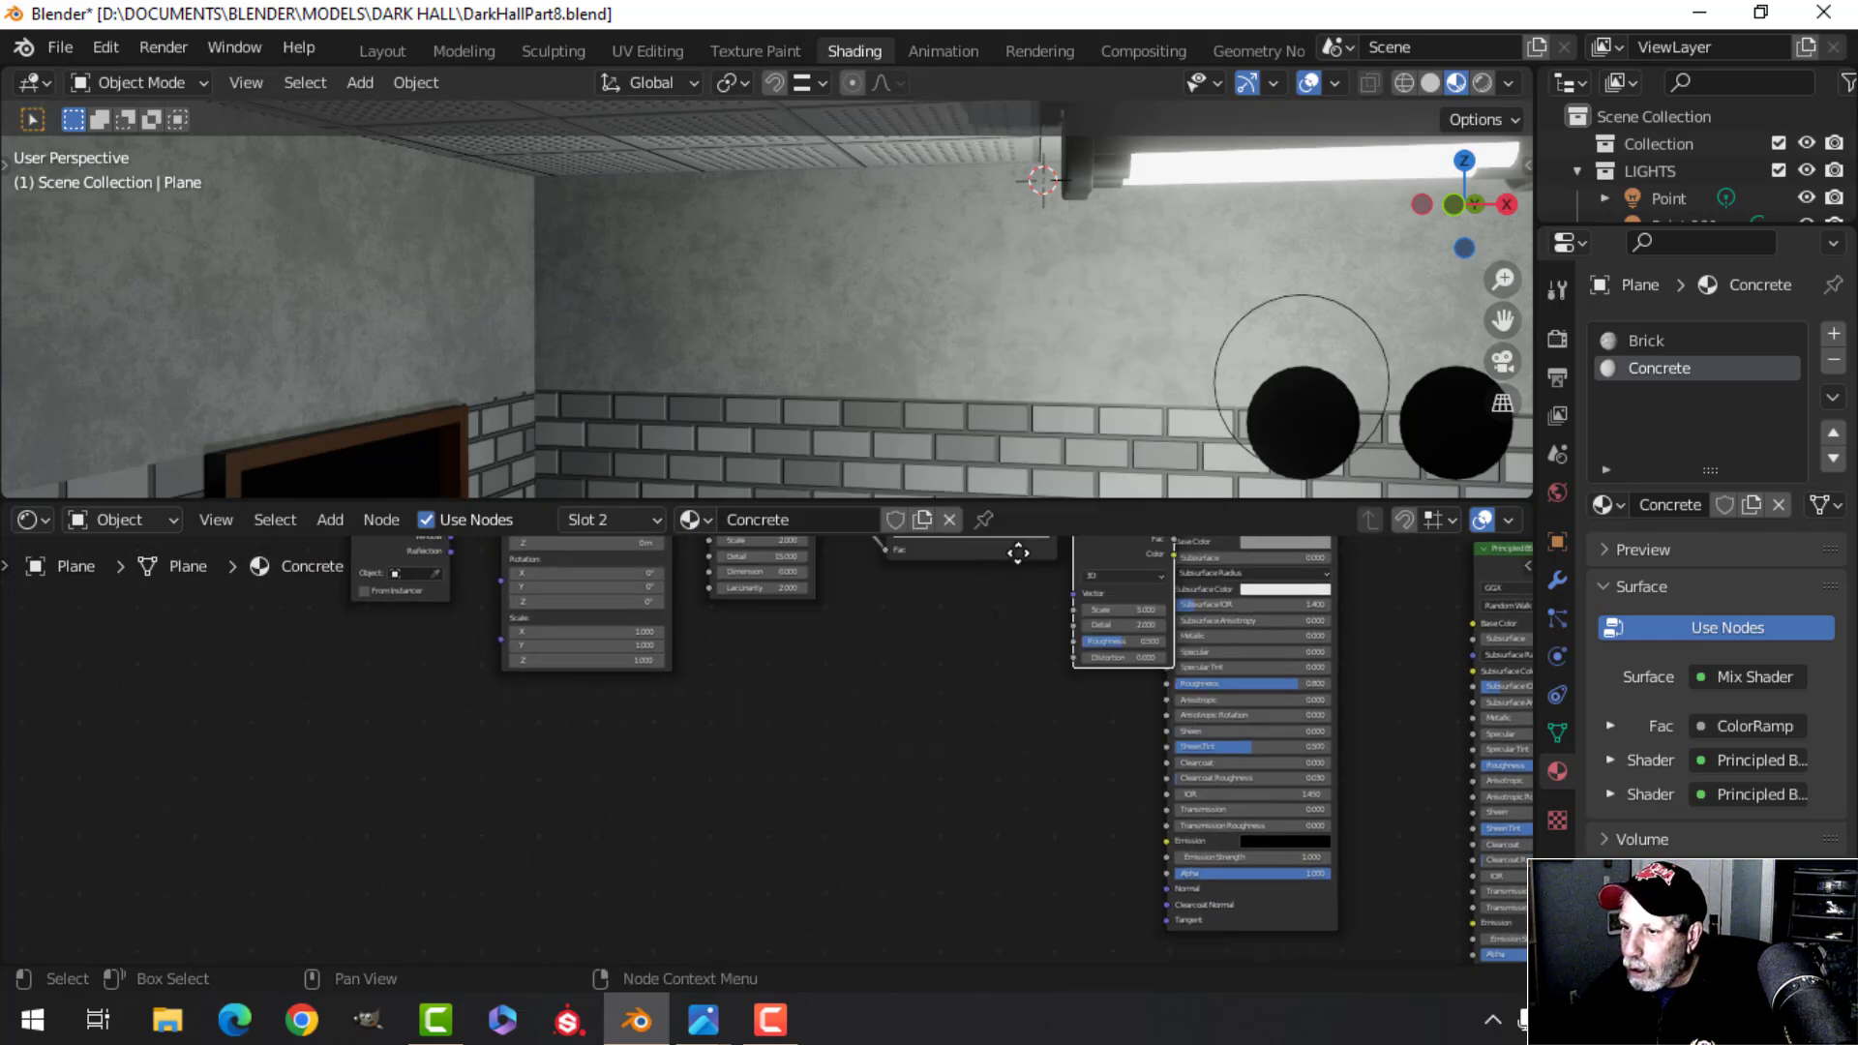
click(664, 797)
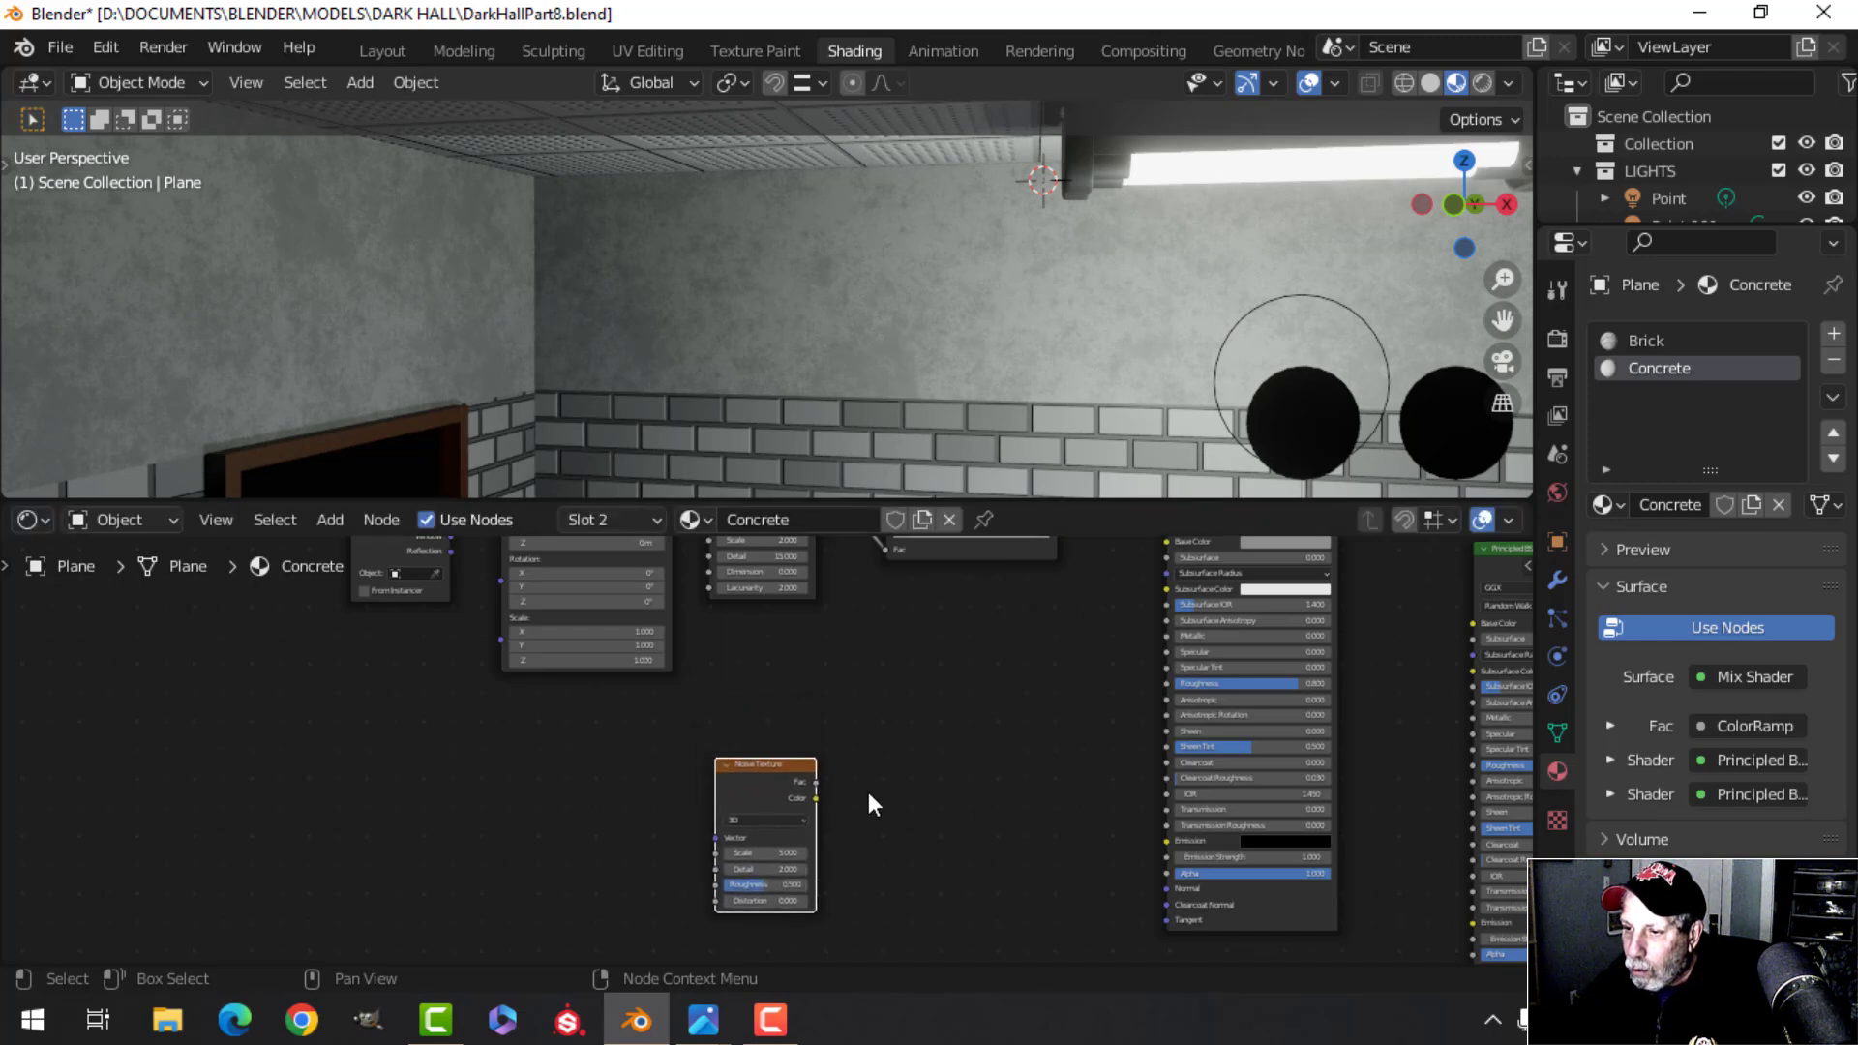
Add a Bump node beside the Noise Texture and connect the noise's Fac output to the Bump's Height input
middle_drag(868, 792, 765, 752)
key(shift+a)
mouse_move(731, 785)
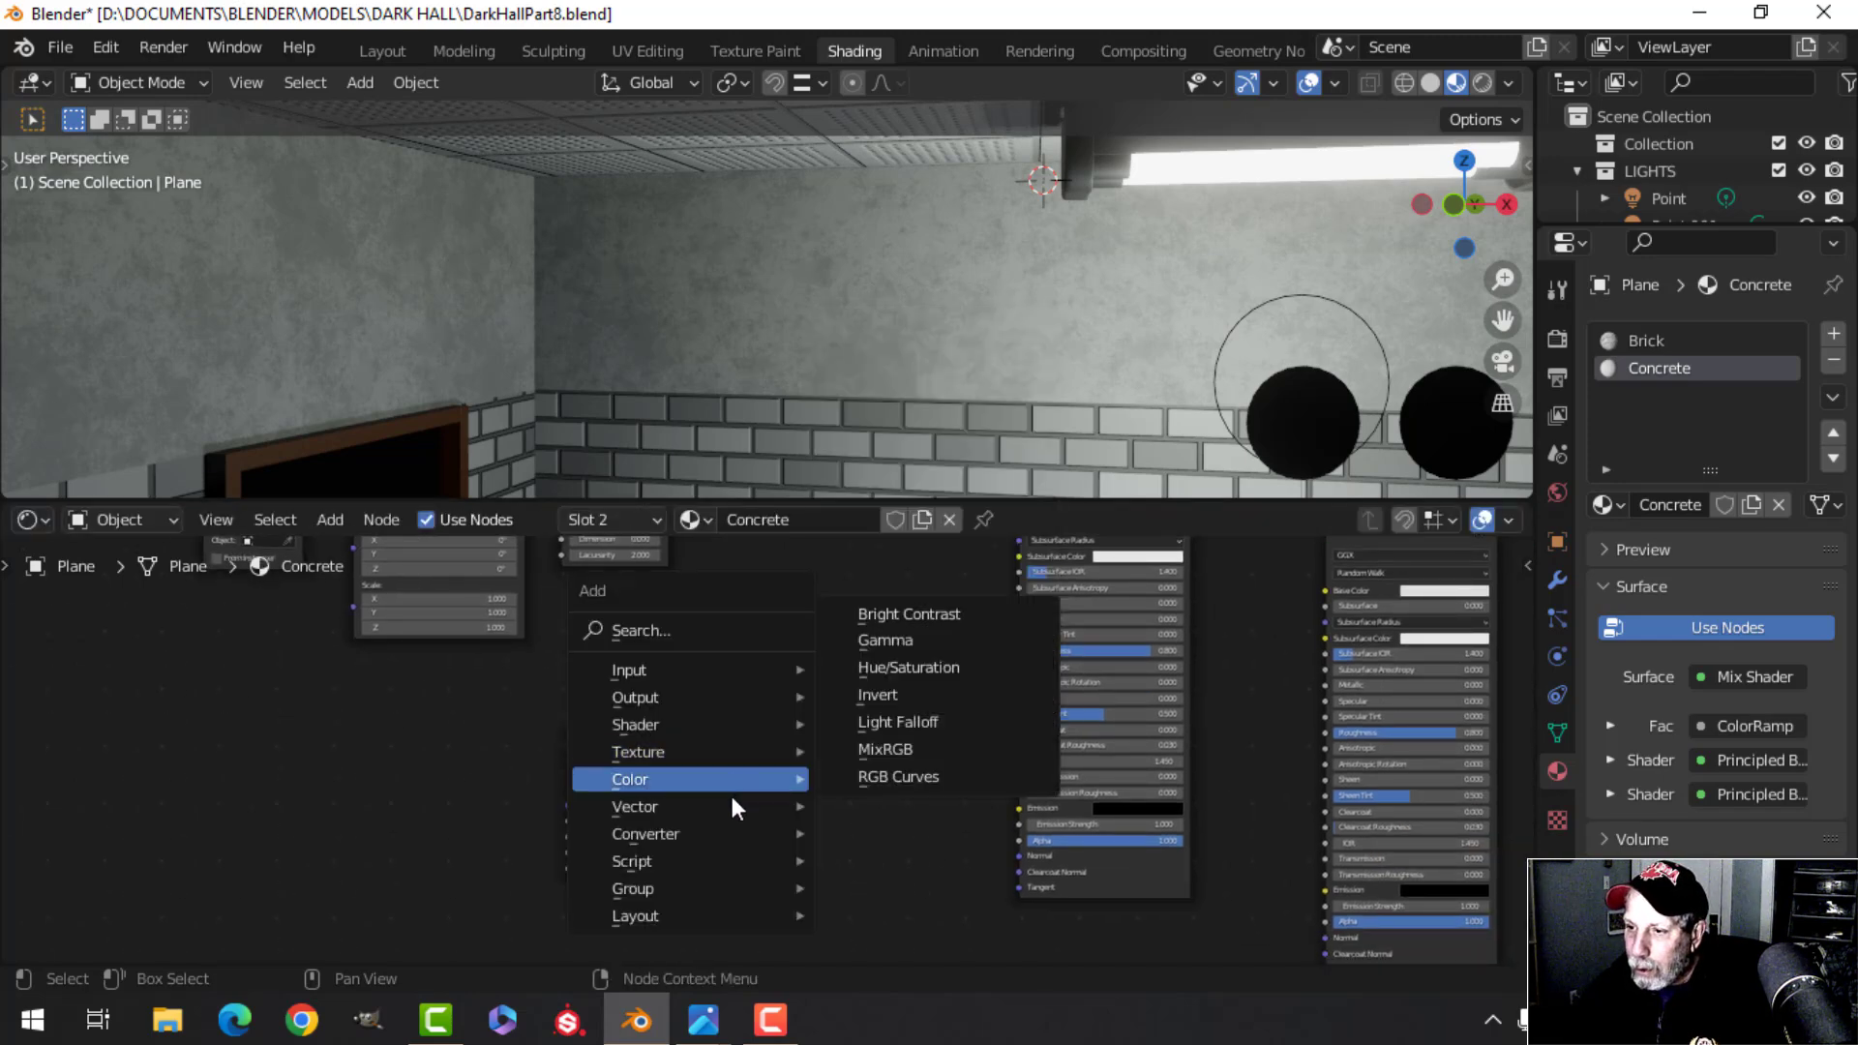
click(902, 587)
click(792, 749)
scroll(739, 797, up, 2)
drag(588, 688, 762, 825)
scroll(710, 670, down, 2)
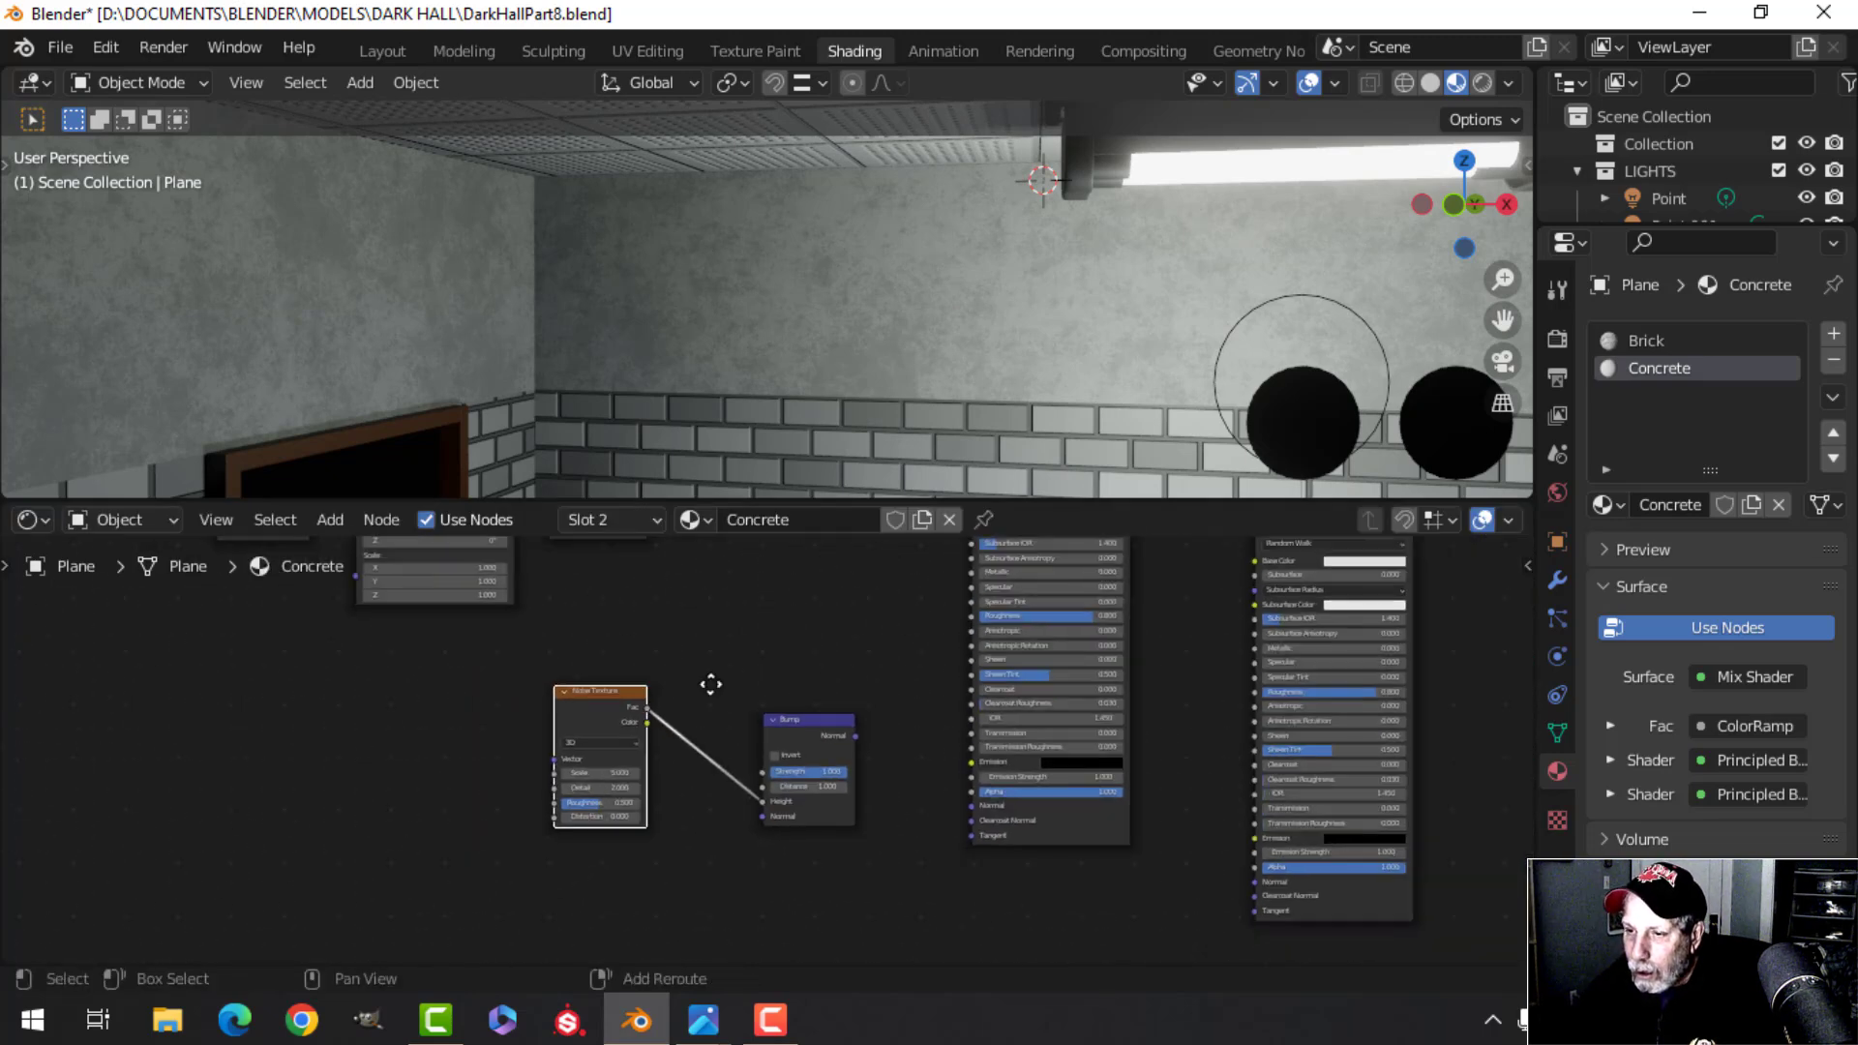
Move the Texture Coordinate and Mapping nodes lower and connect the Mapping's Vector output to the Noise Texture's Vector input
shift+middle_drag(710, 684, 961, 768)
scroll(746, 702, down, 3)
shift+middle_drag(610, 733, 638, 774)
drag(496, 593, 757, 693)
key(g)
click(768, 809)
scroll(797, 717, up, 2)
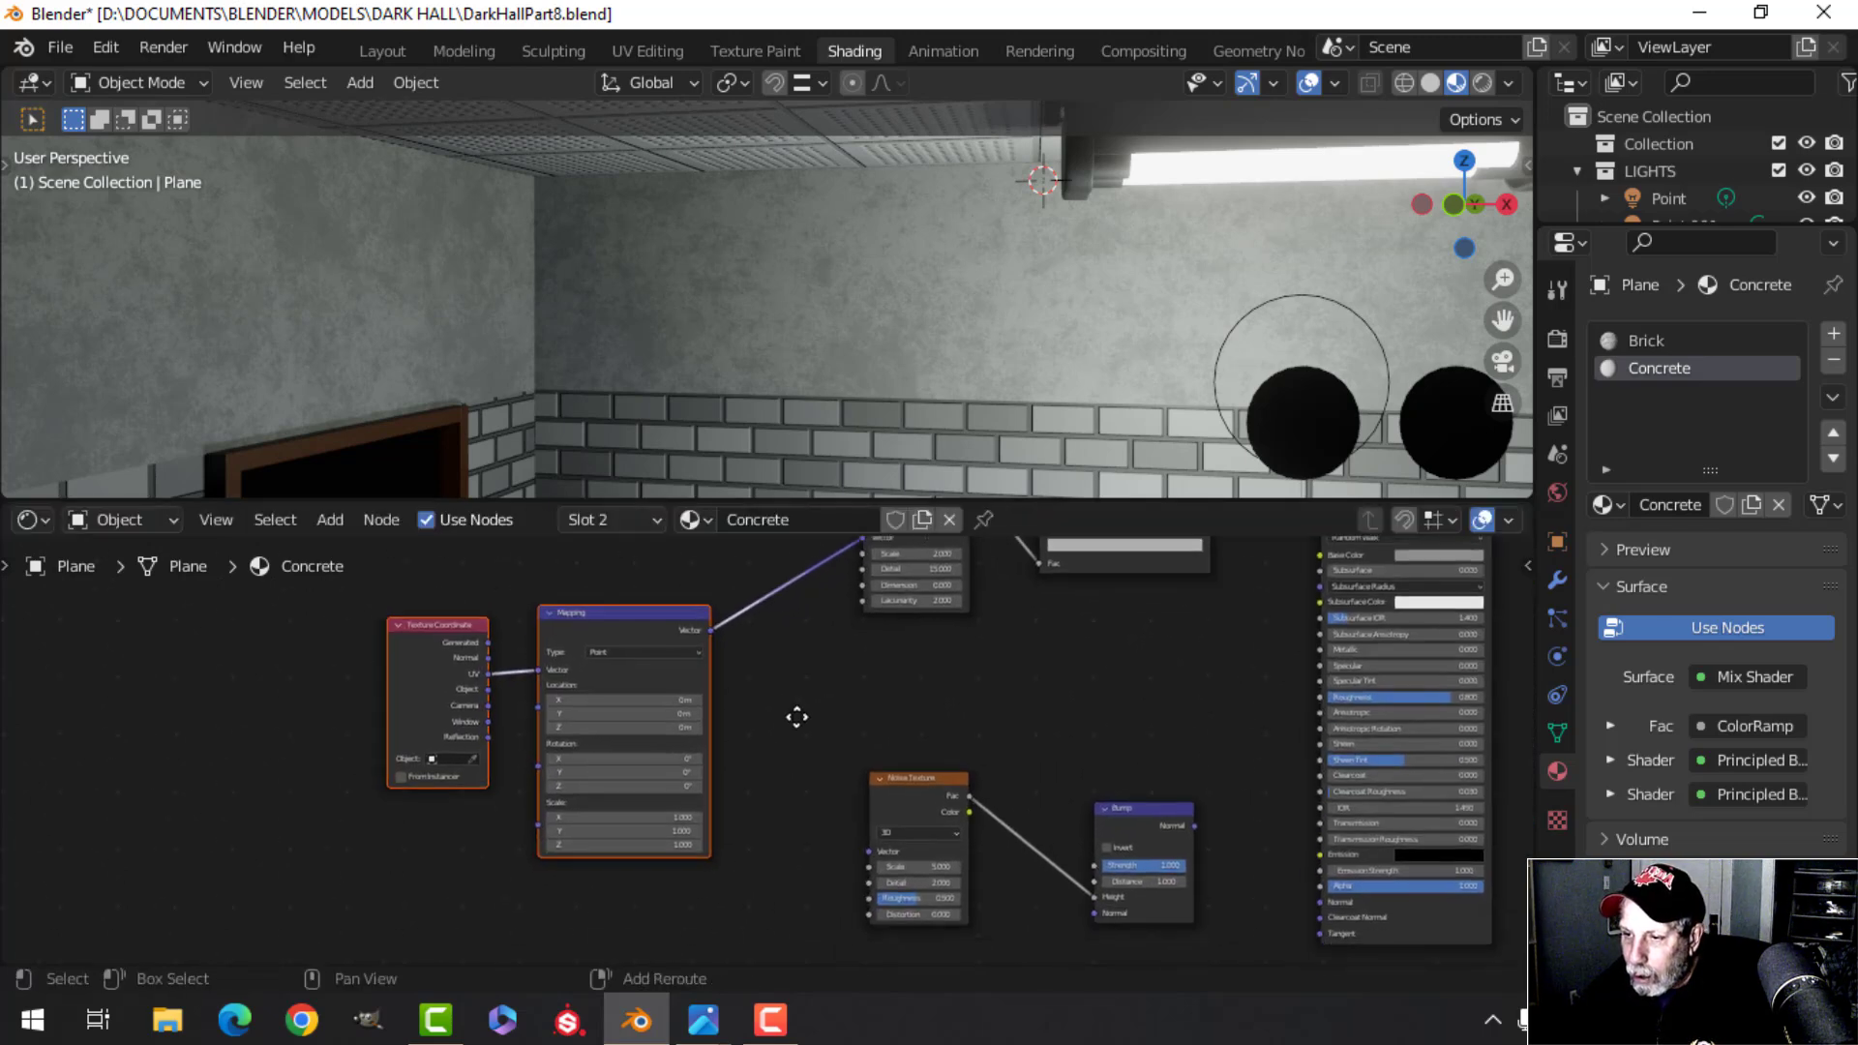
drag(711, 624, 865, 838)
Move the Bump node lower, clear of the Noise Texture and the Principled BSDF nodes
scroll(1017, 850, up, 2)
middle_drag(1018, 850, 891, 759)
scroll(805, 658, up, 2)
scroll(892, 758, down, 2)
middle_drag(1074, 798, 999, 746)
scroll(931, 797, down, 2)
drag(873, 633, 871, 771)
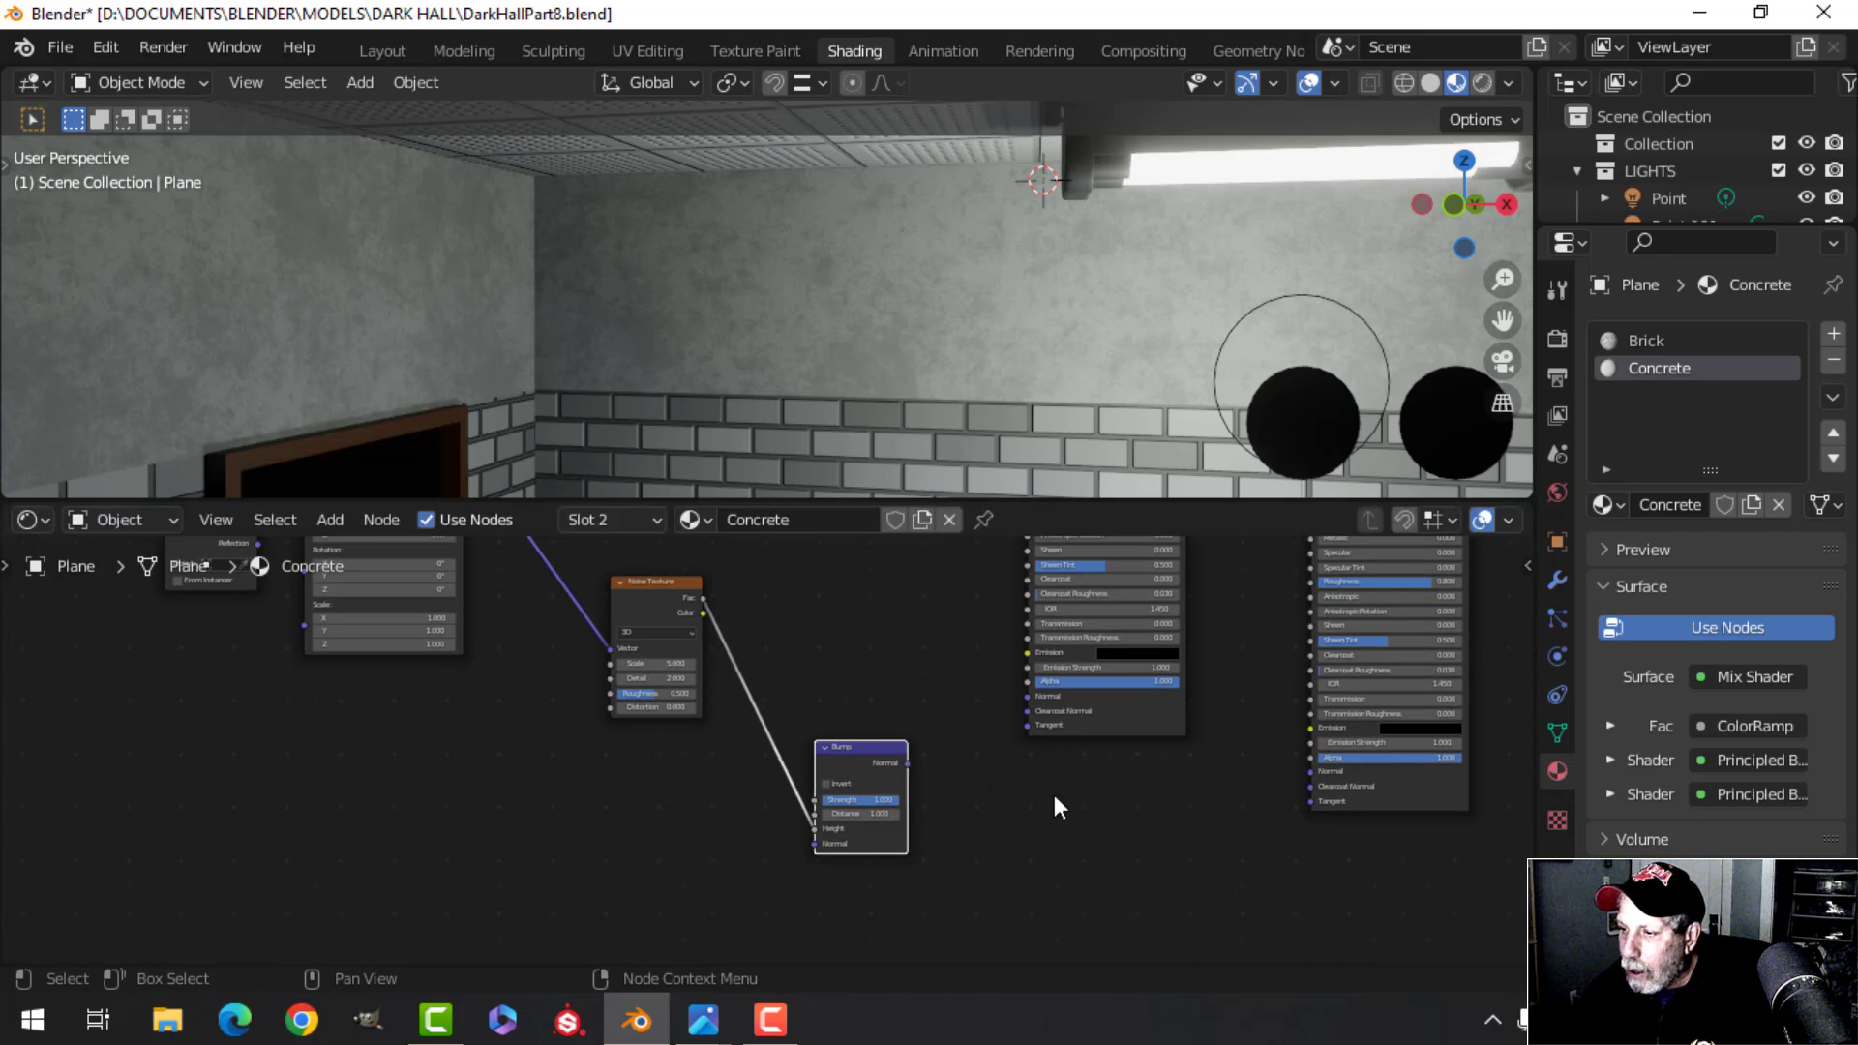
Preview the Bump node's output on the upper walls through a Viewer
scroll(1054, 793, down, 2)
middle_drag(1125, 792, 1064, 810)
scroll(840, 817, up, 3)
middle_drag(887, 776, 1044, 799)
scroll(901, 726, up, 3)
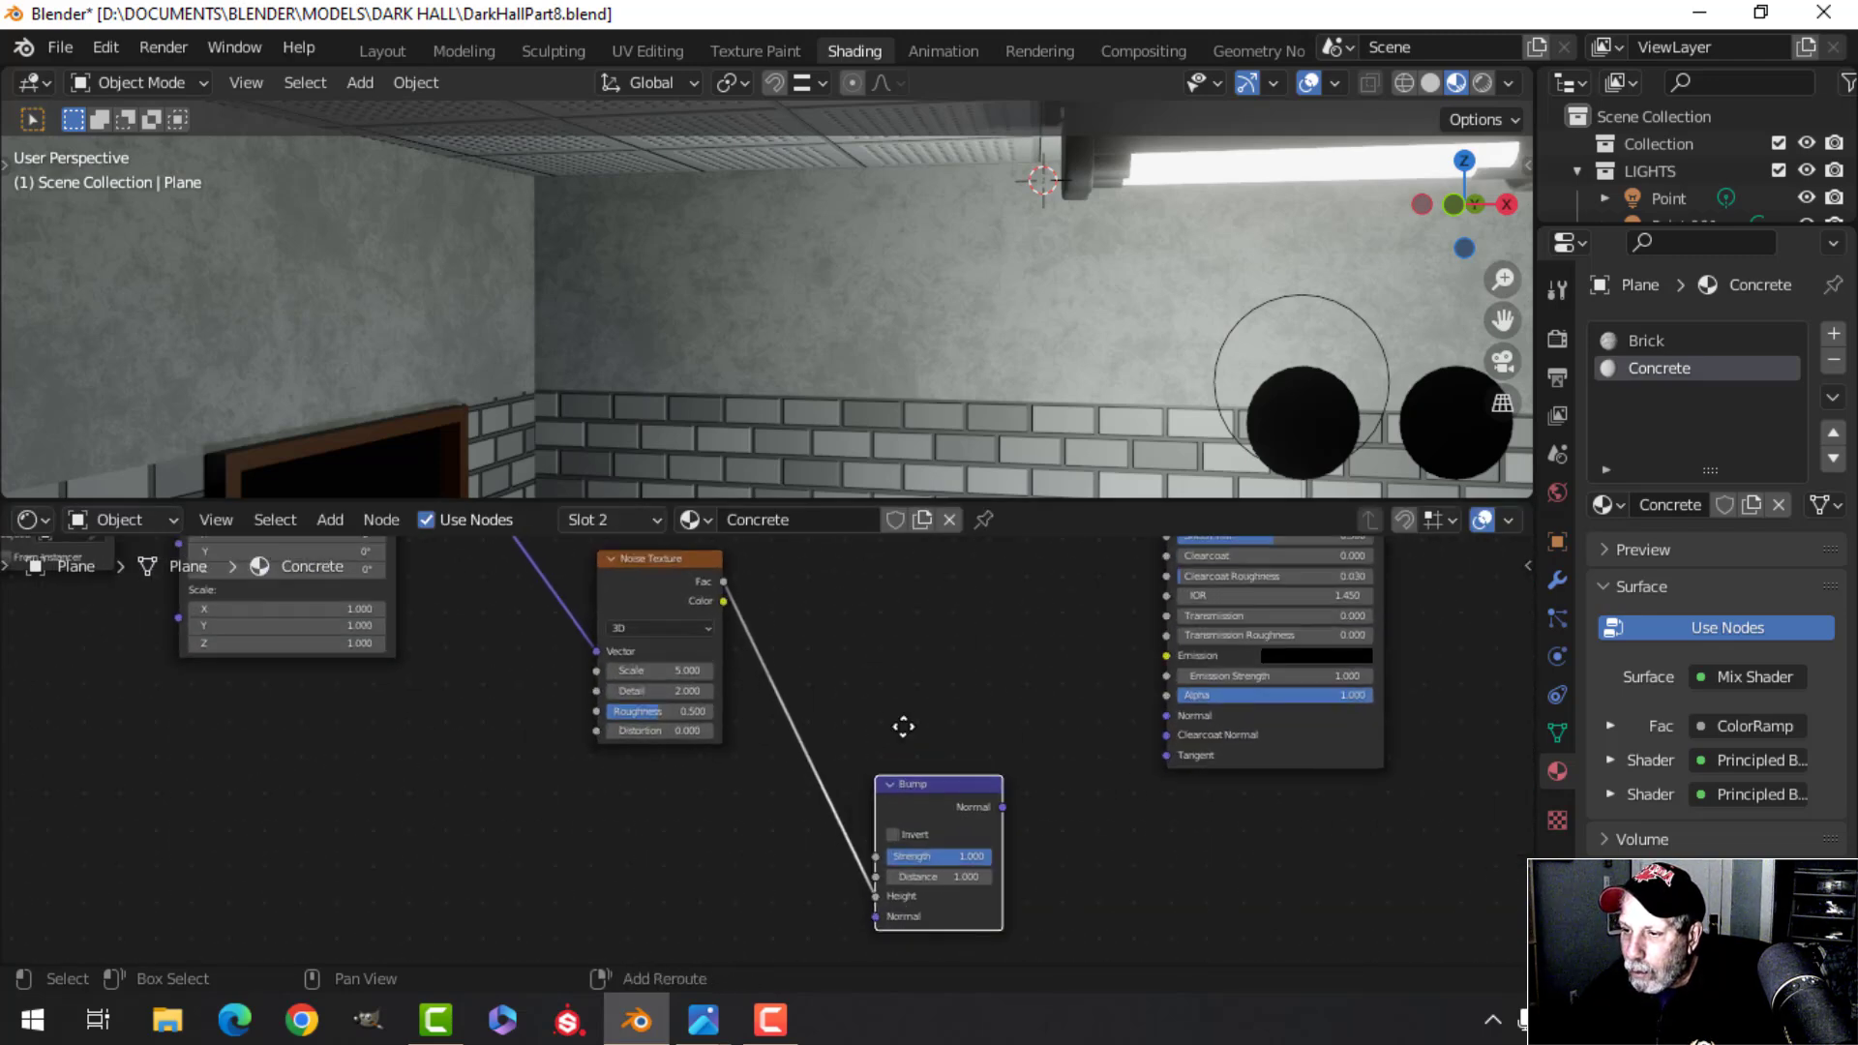
middle_drag(902, 726, 1018, 727)
ctrl+shift+click(1041, 789)
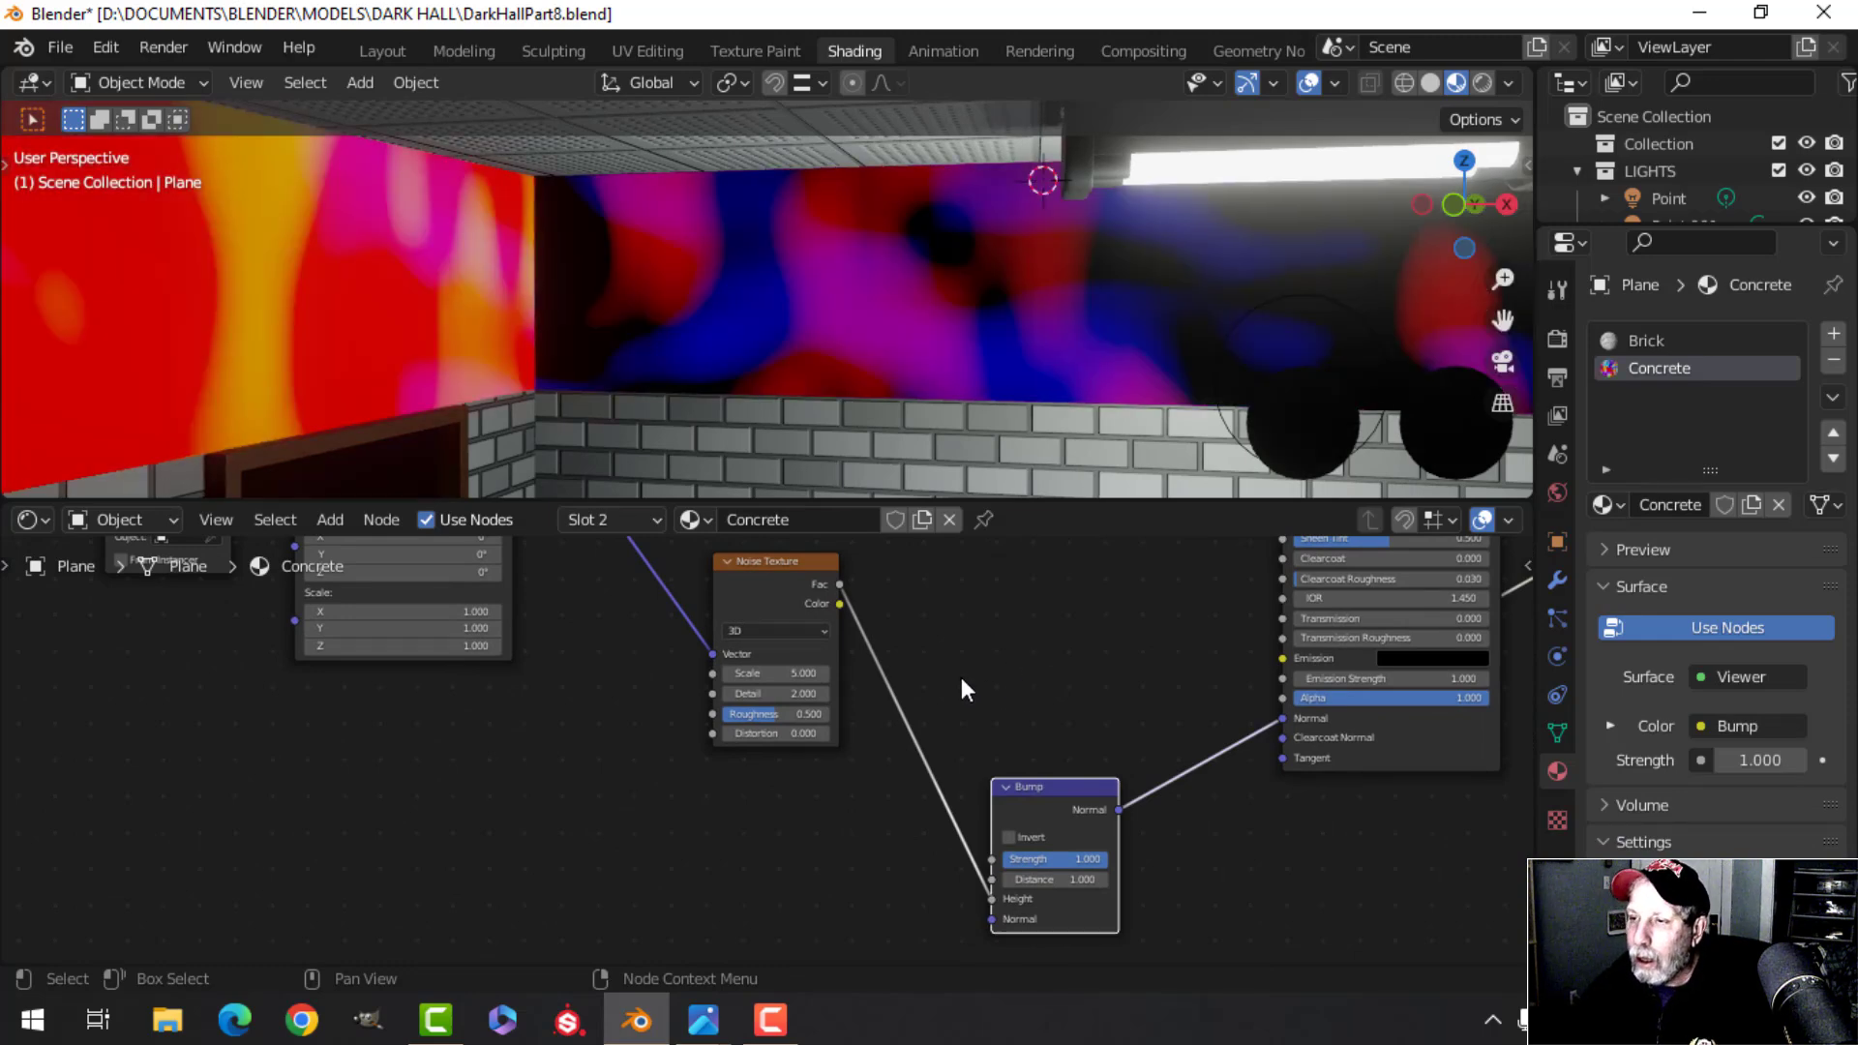
Set the Noise Texture's Scale to 500
scroll(961, 680, up, 2)
middle_drag(961, 679, 996, 707)
scroll(917, 726, up, 1)
double_click(808, 707)
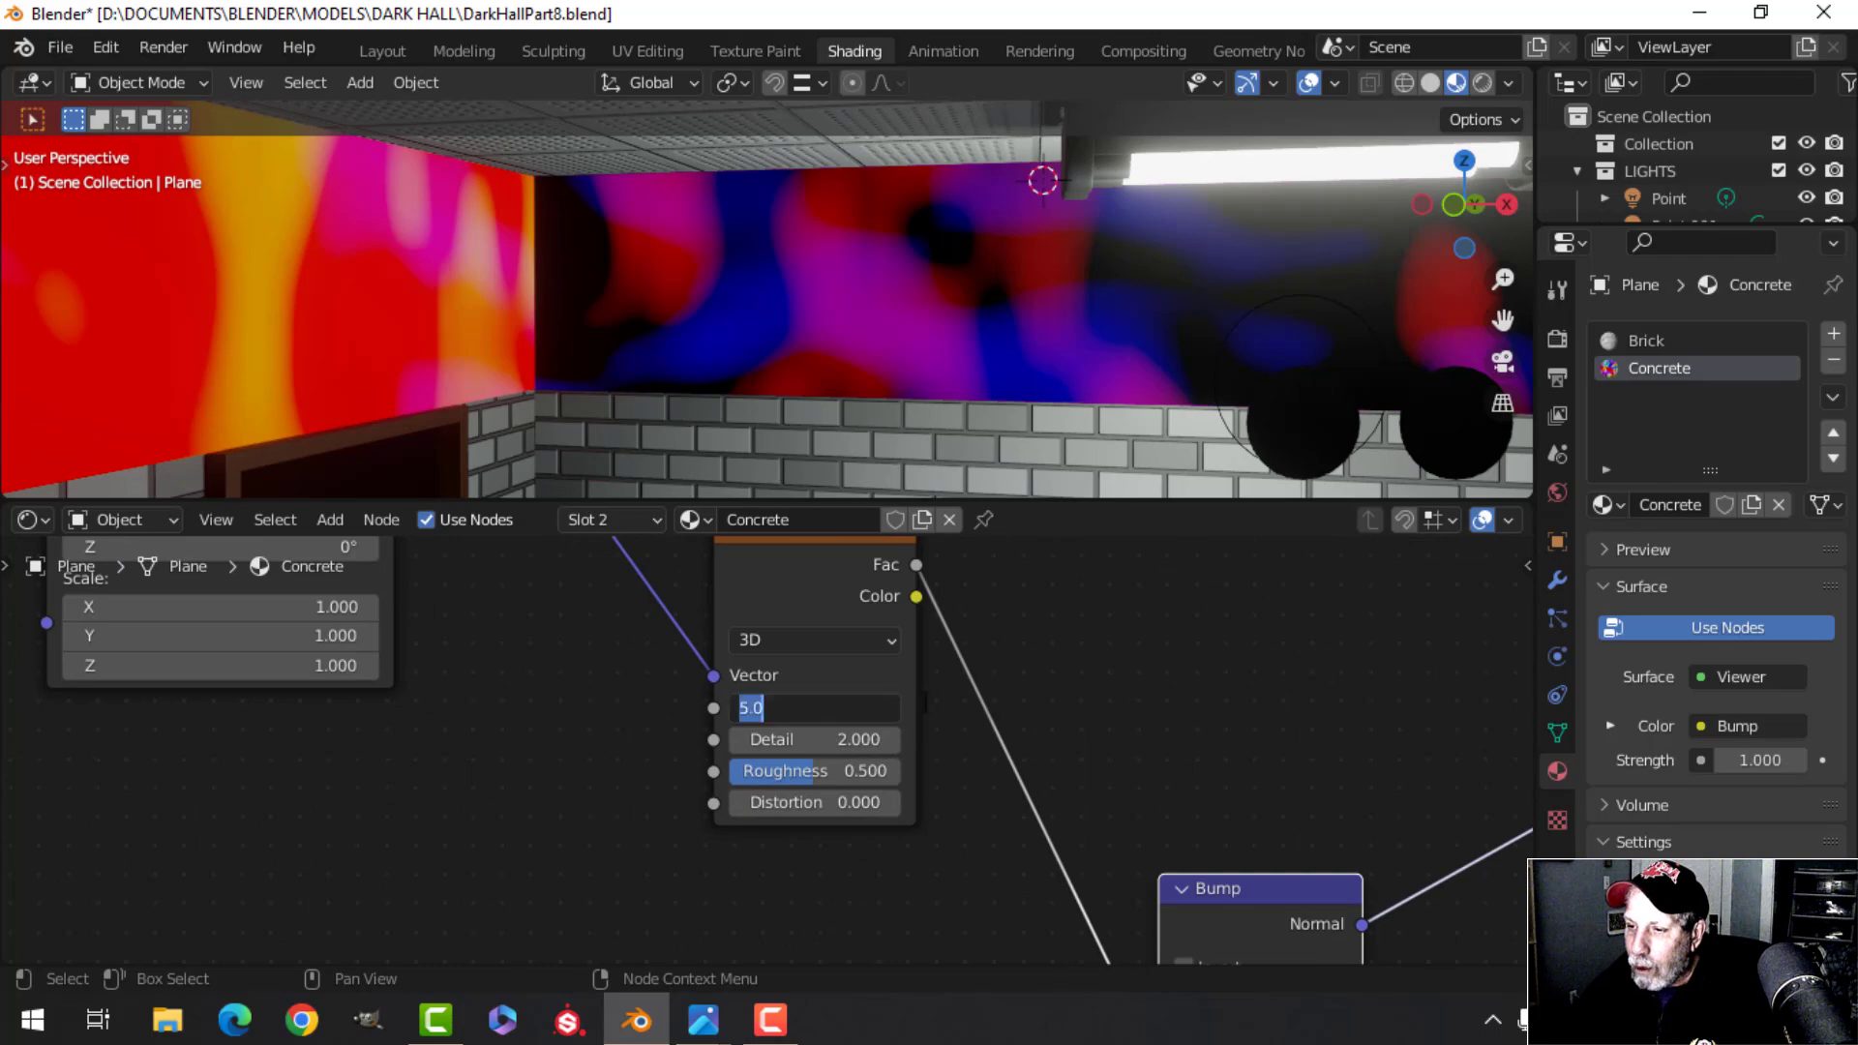
text(500)
key(Return)
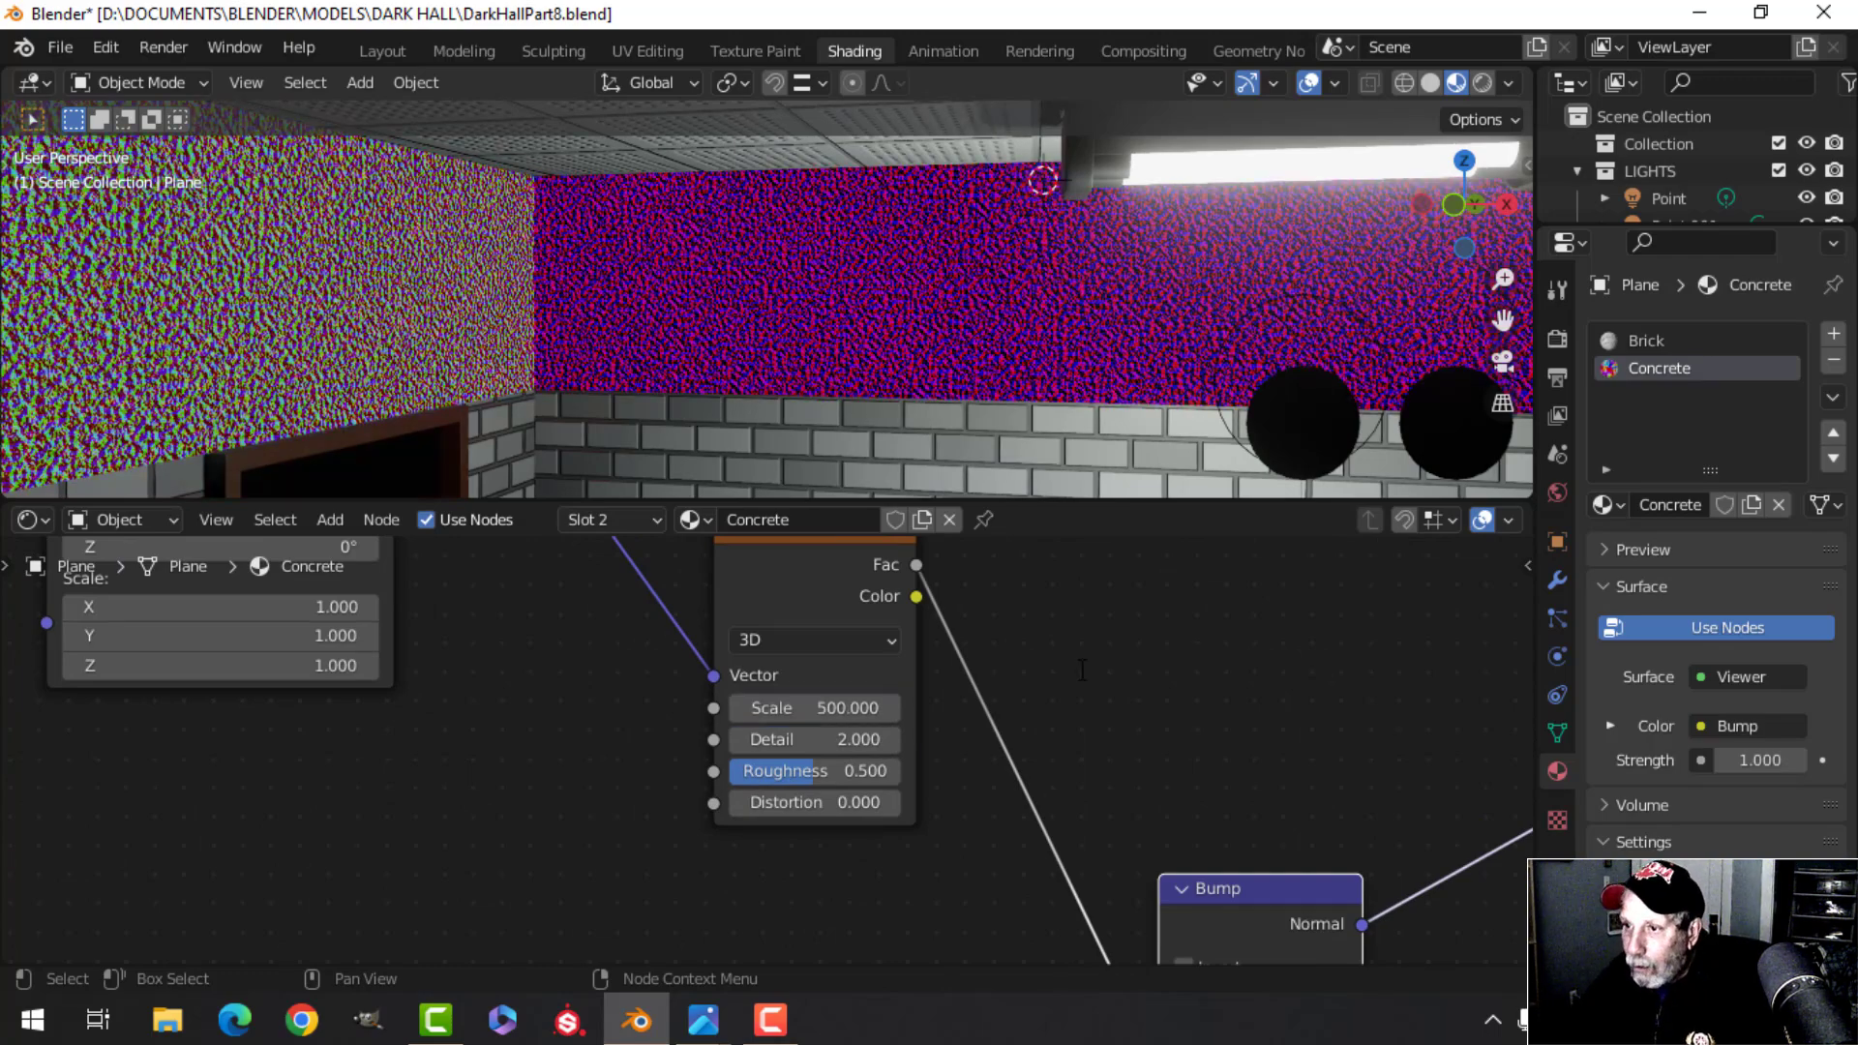
Check the tiny-holes noise settings in SimpleConcrete.jpg in Photos, and set the Noise Texture's Detail to 16 in Blender
scroll(924, 766, up, 1)
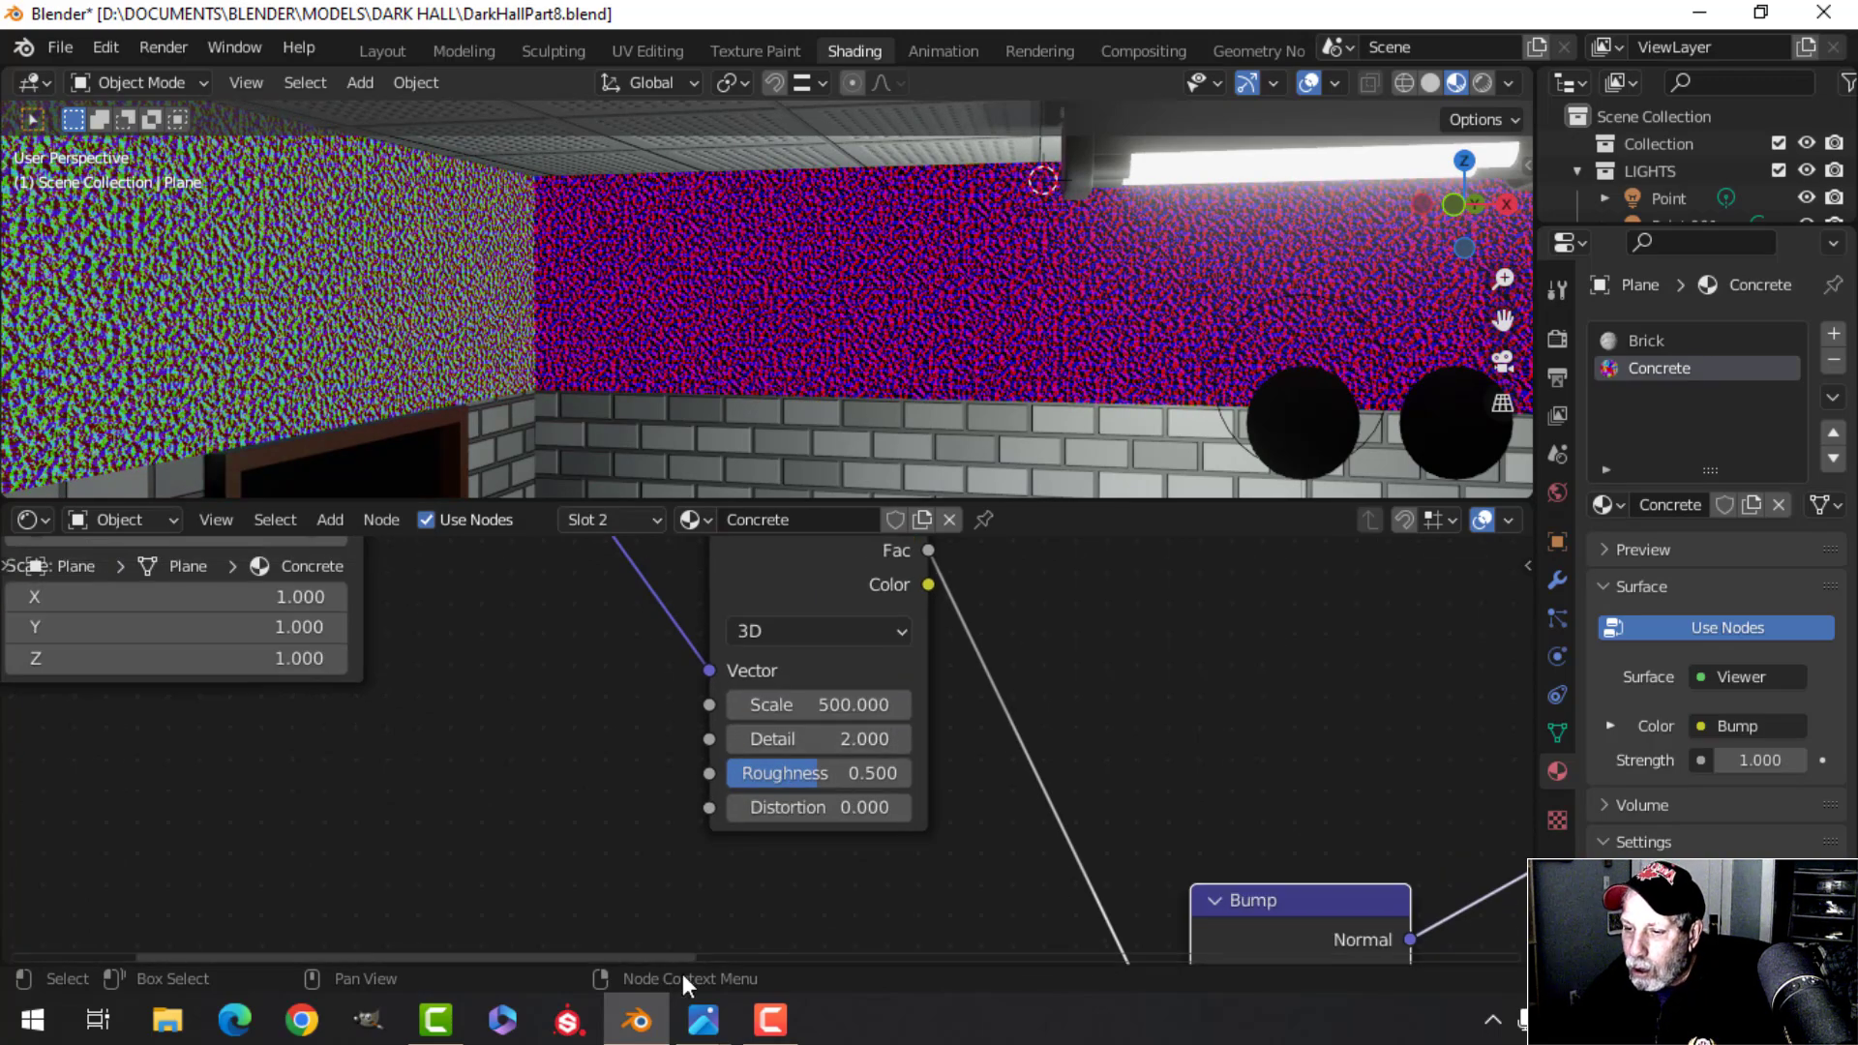
mouse_move(703, 1020)
click(775, 914)
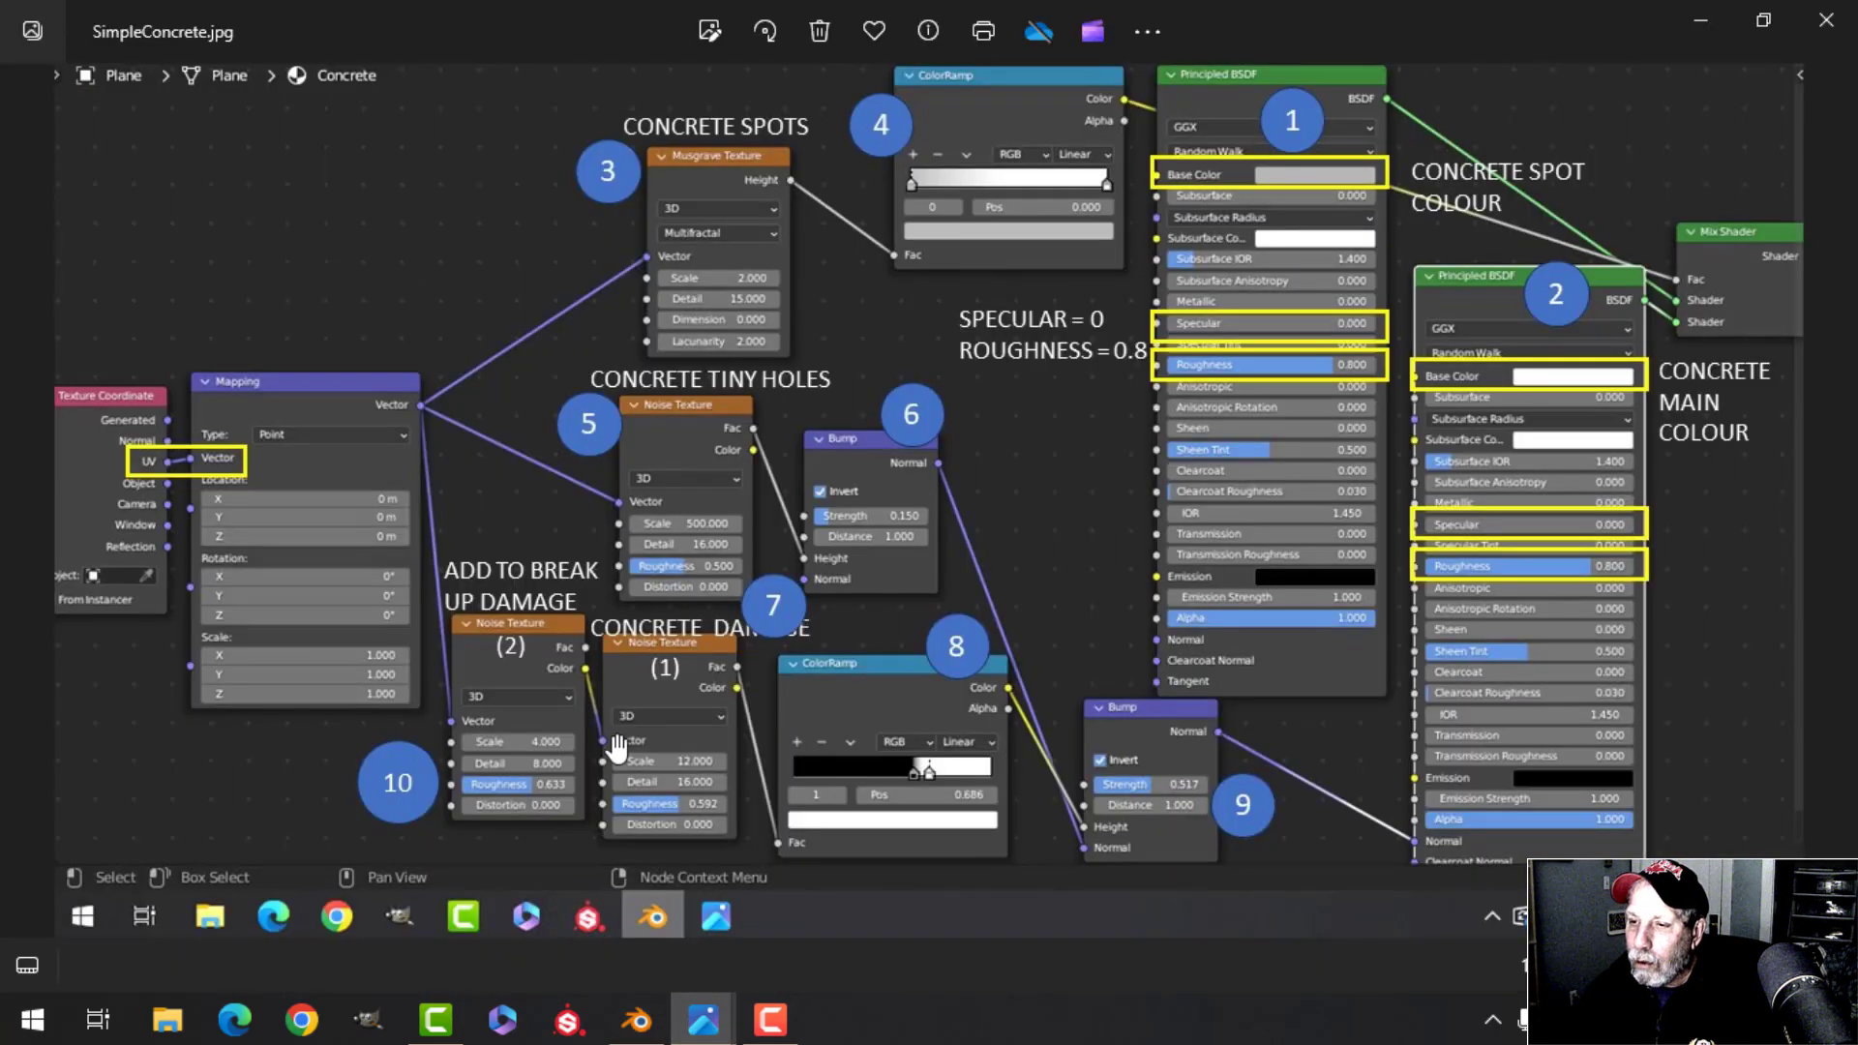
scroll(716, 539, up, 5)
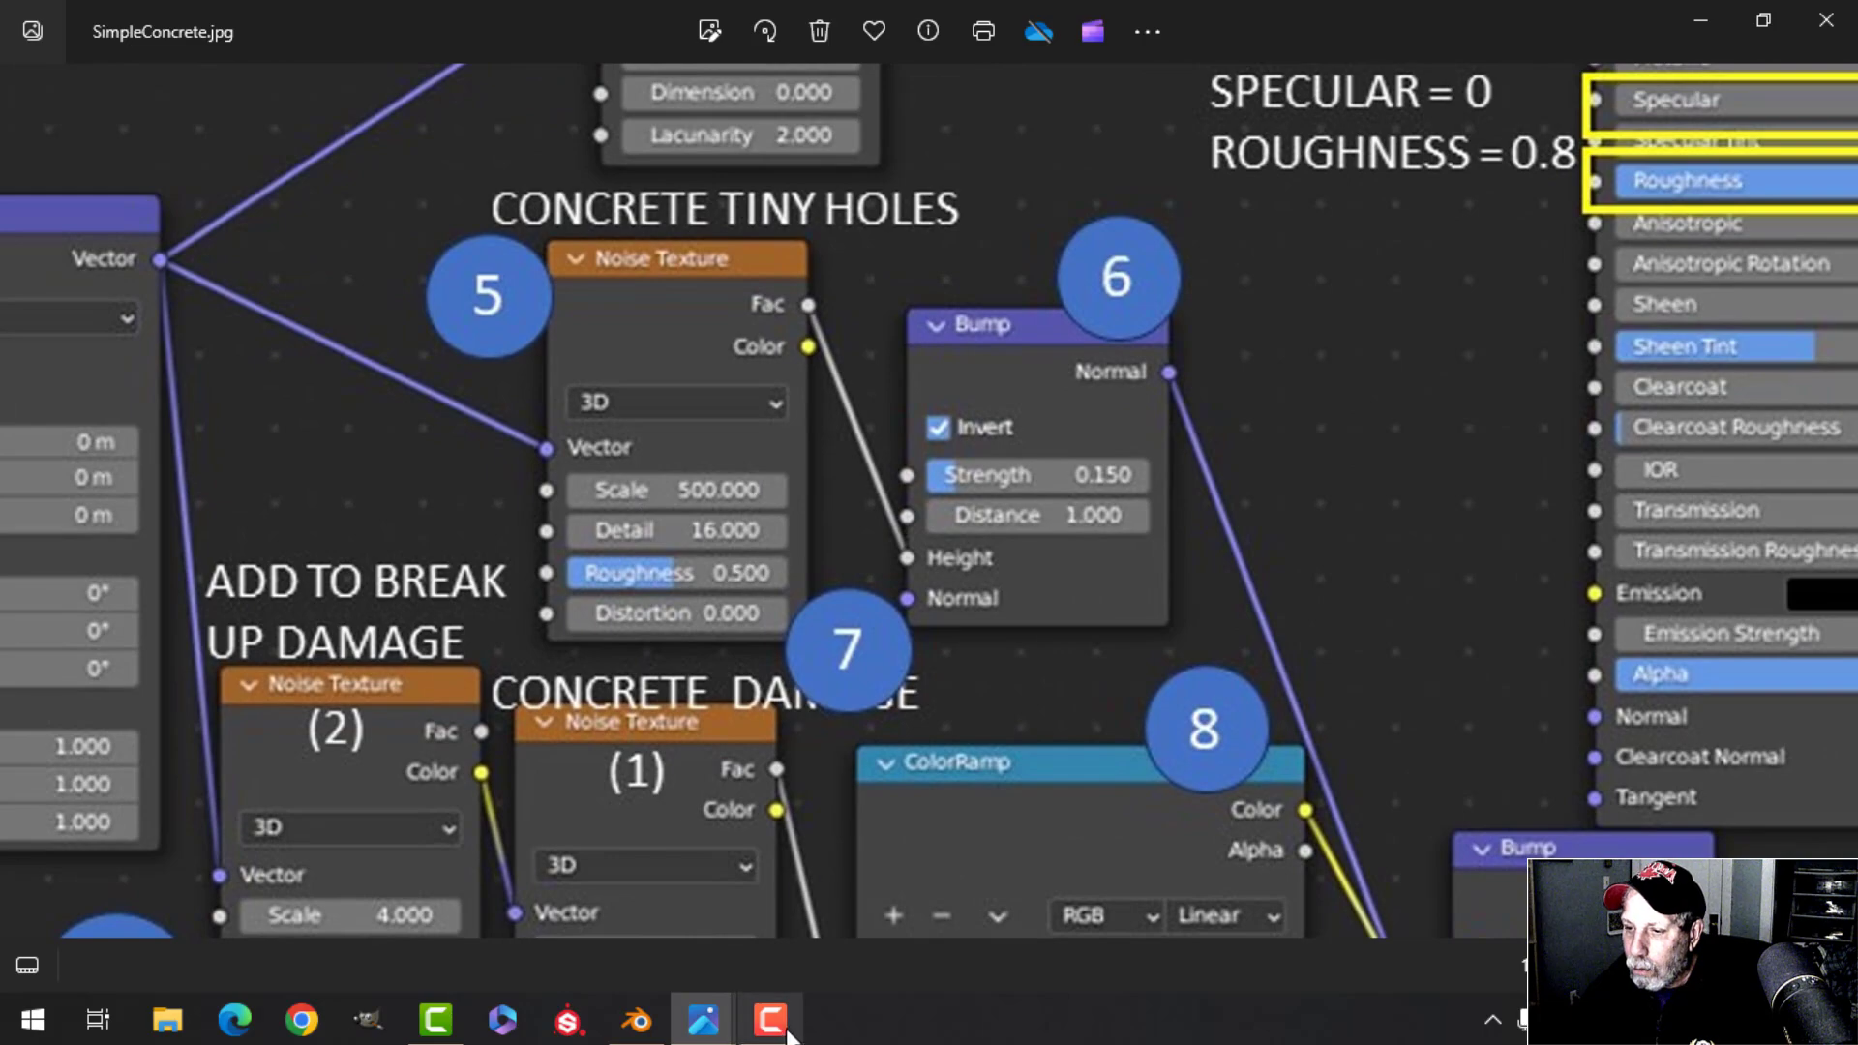
click(636, 1020)
click(813, 745)
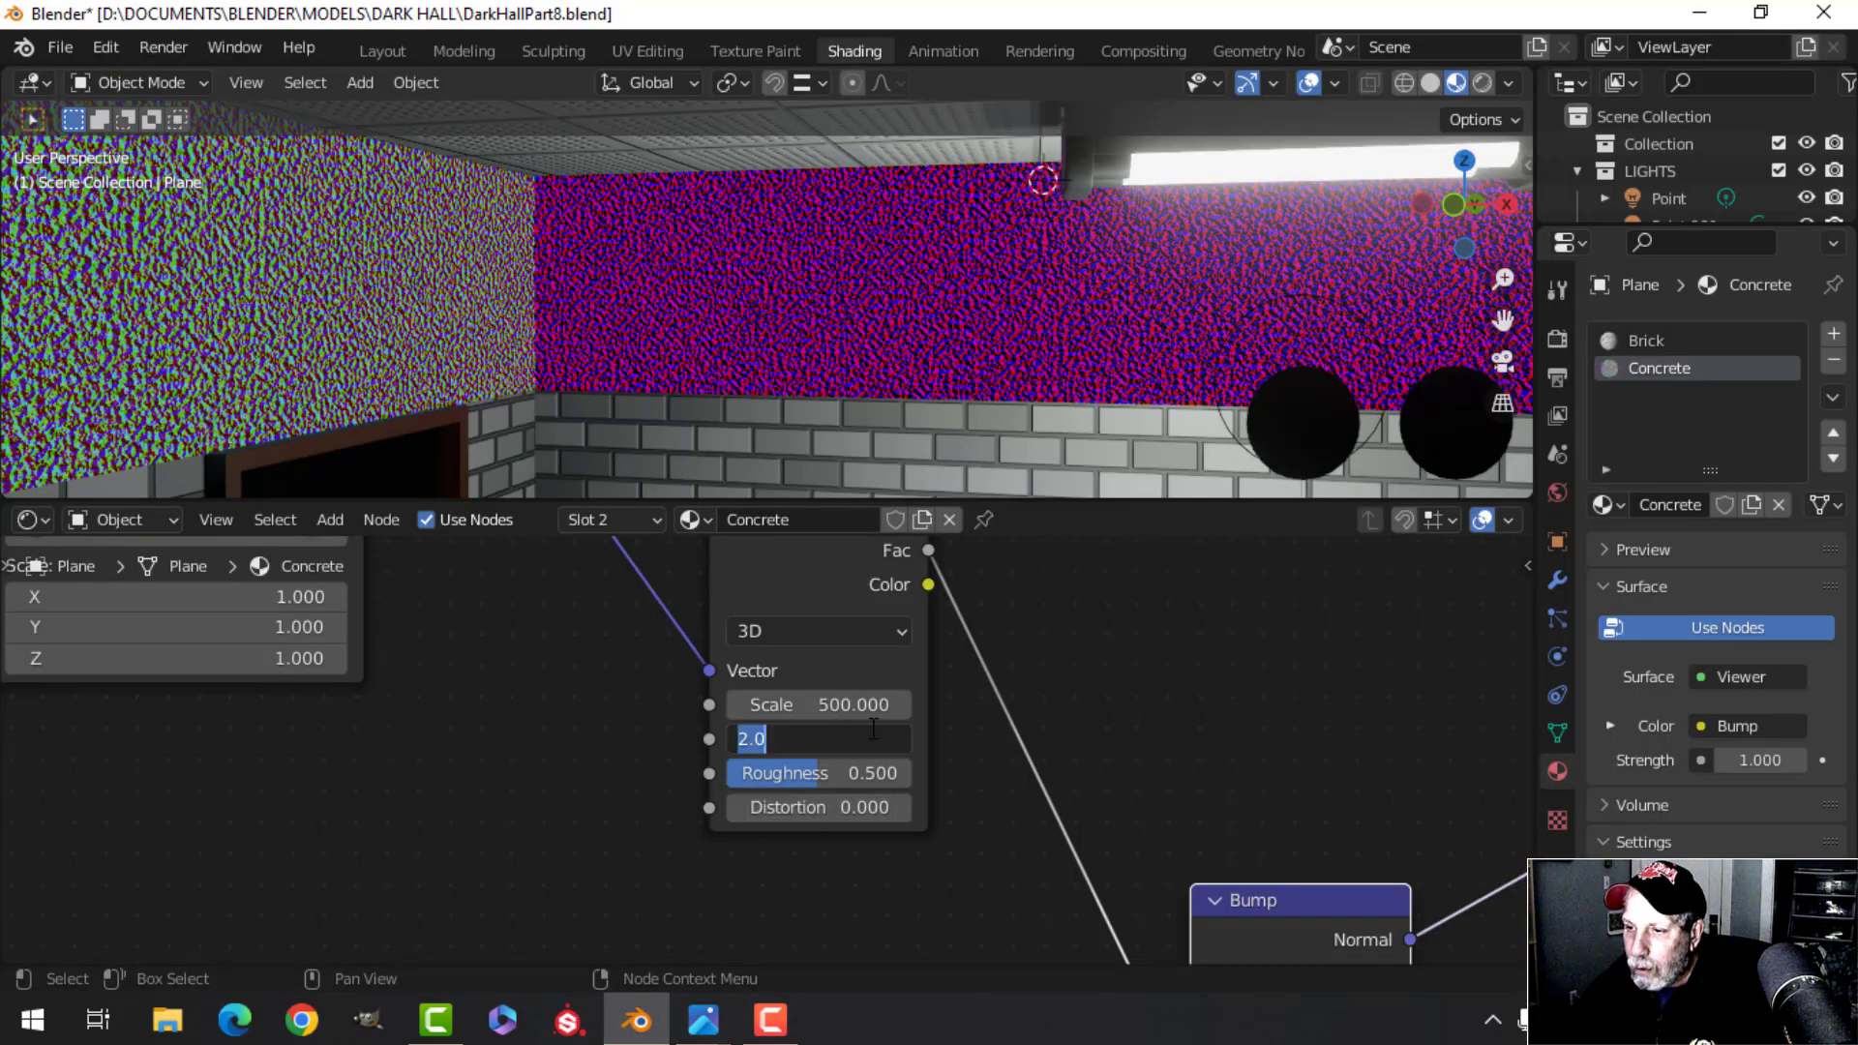
key(Return)
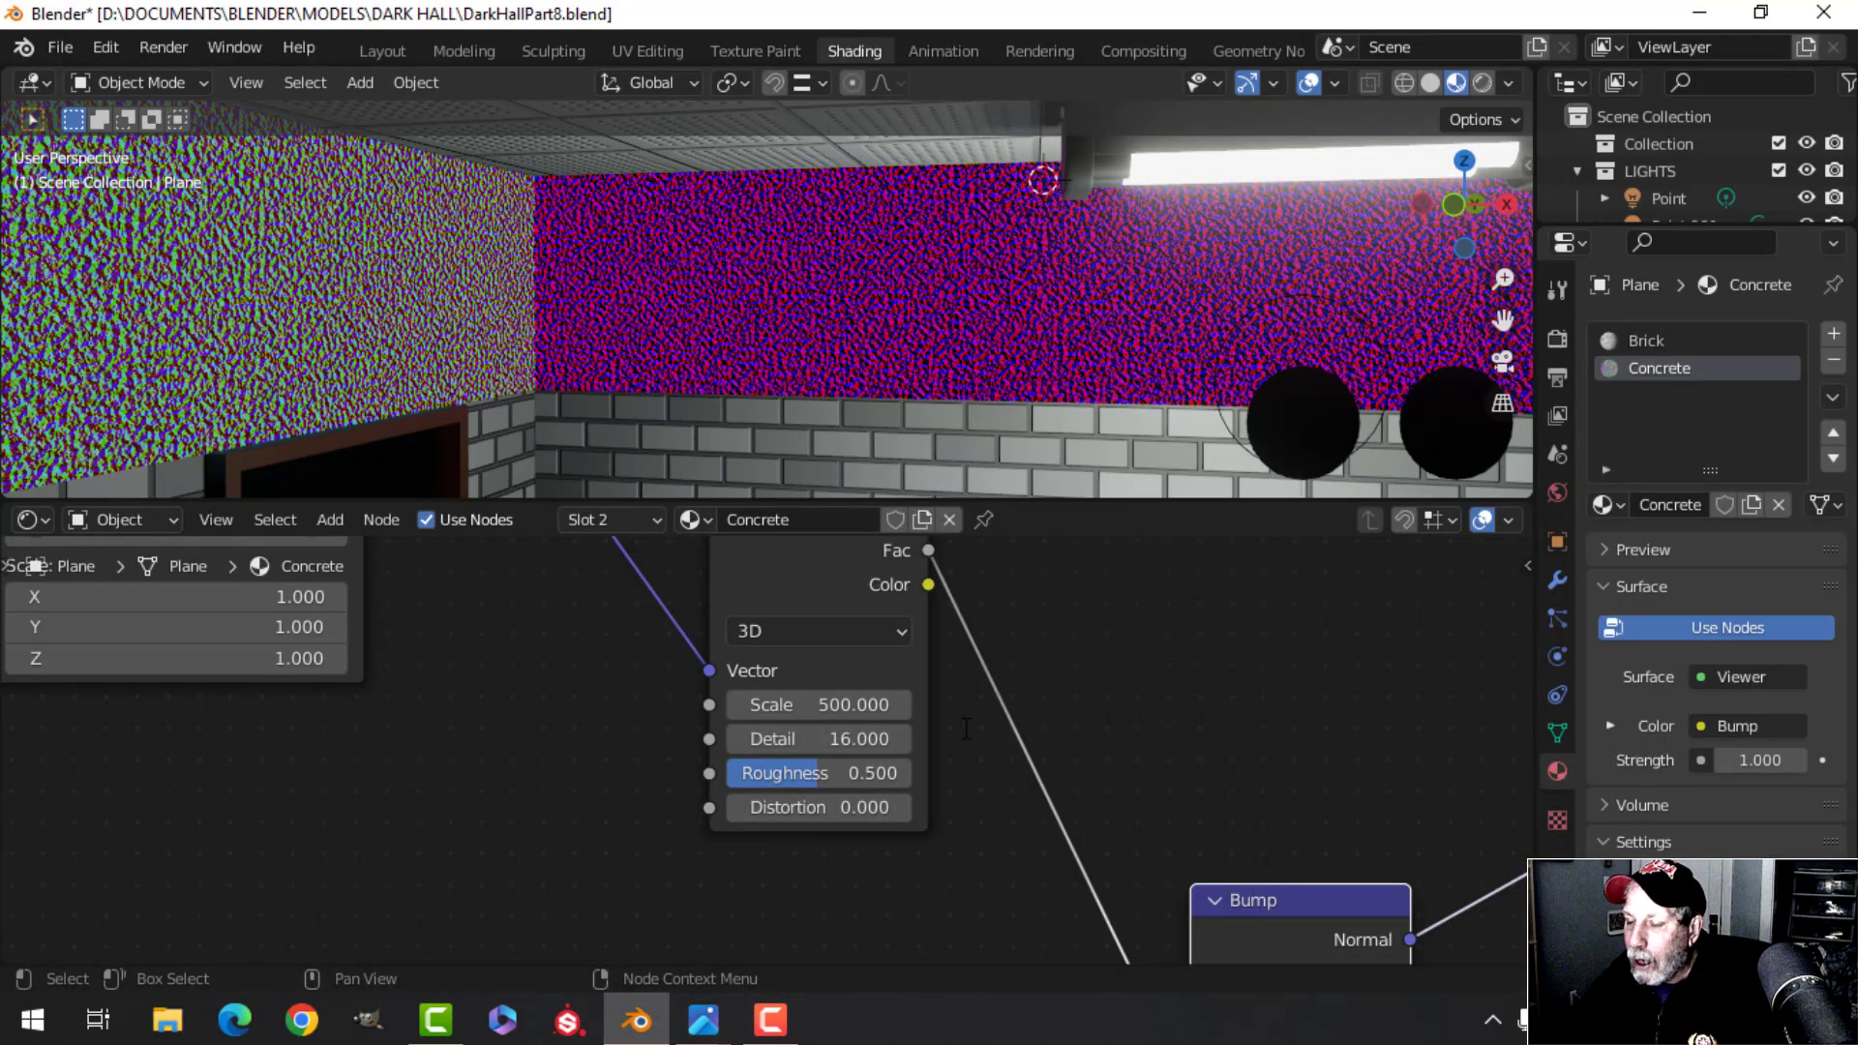
Preview the Mix Shader's output on the upper walls again in place of the Bump node
scroll(1045, 759, down, 2)
middle_drag(1047, 718, 875, 616)
scroll(1014, 792, up, 3)
middle_drag(1014, 792, 927, 773)
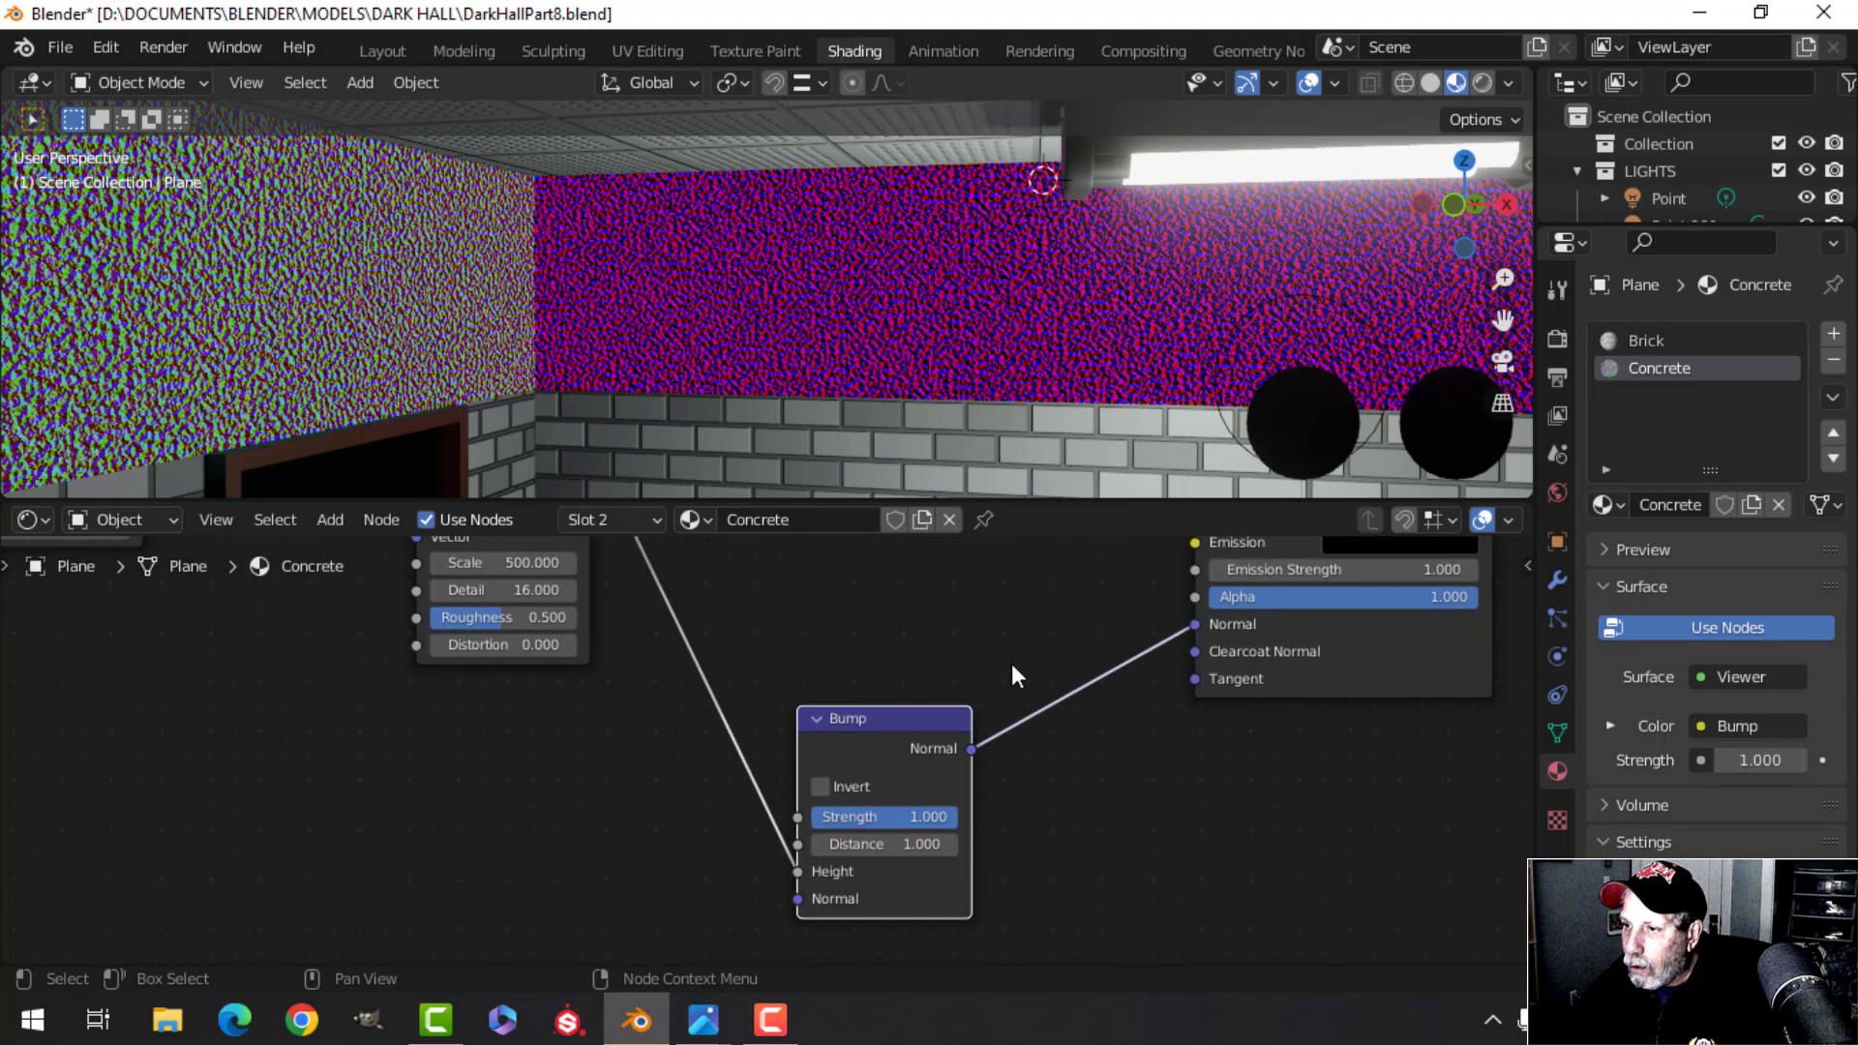
scroll(1012, 674, down, 1)
scroll(1105, 799, down, 3)
middle_drag(1262, 766, 975, 931)
scroll(1229, 736, down, 3)
middle_drag(1240, 729, 1147, 646)
ctrl+shift+click(971, 722)
scroll(1058, 848, down, 1)
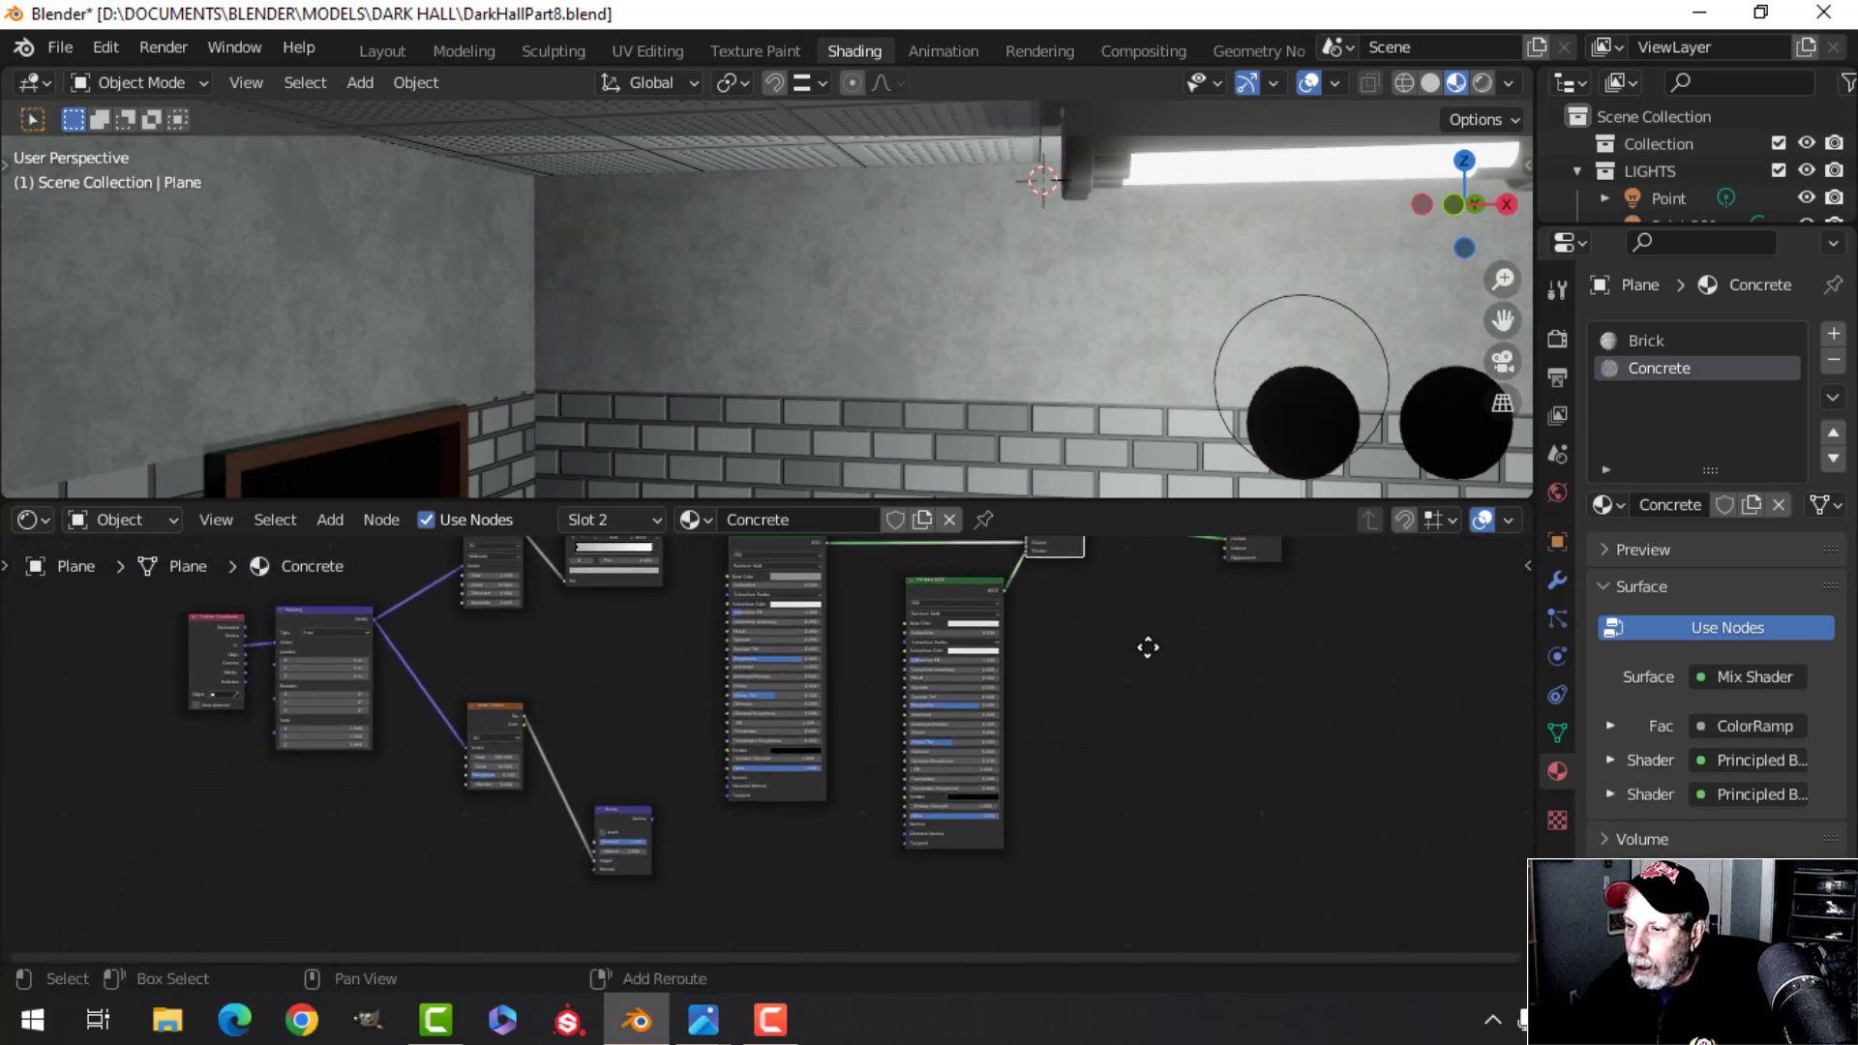
Check the tiny-holes Bump settings in SimpleConcrete.jpg in Photos, and set the Bump's Strength to 0.15 in Blender
scroll(814, 821, up, 3)
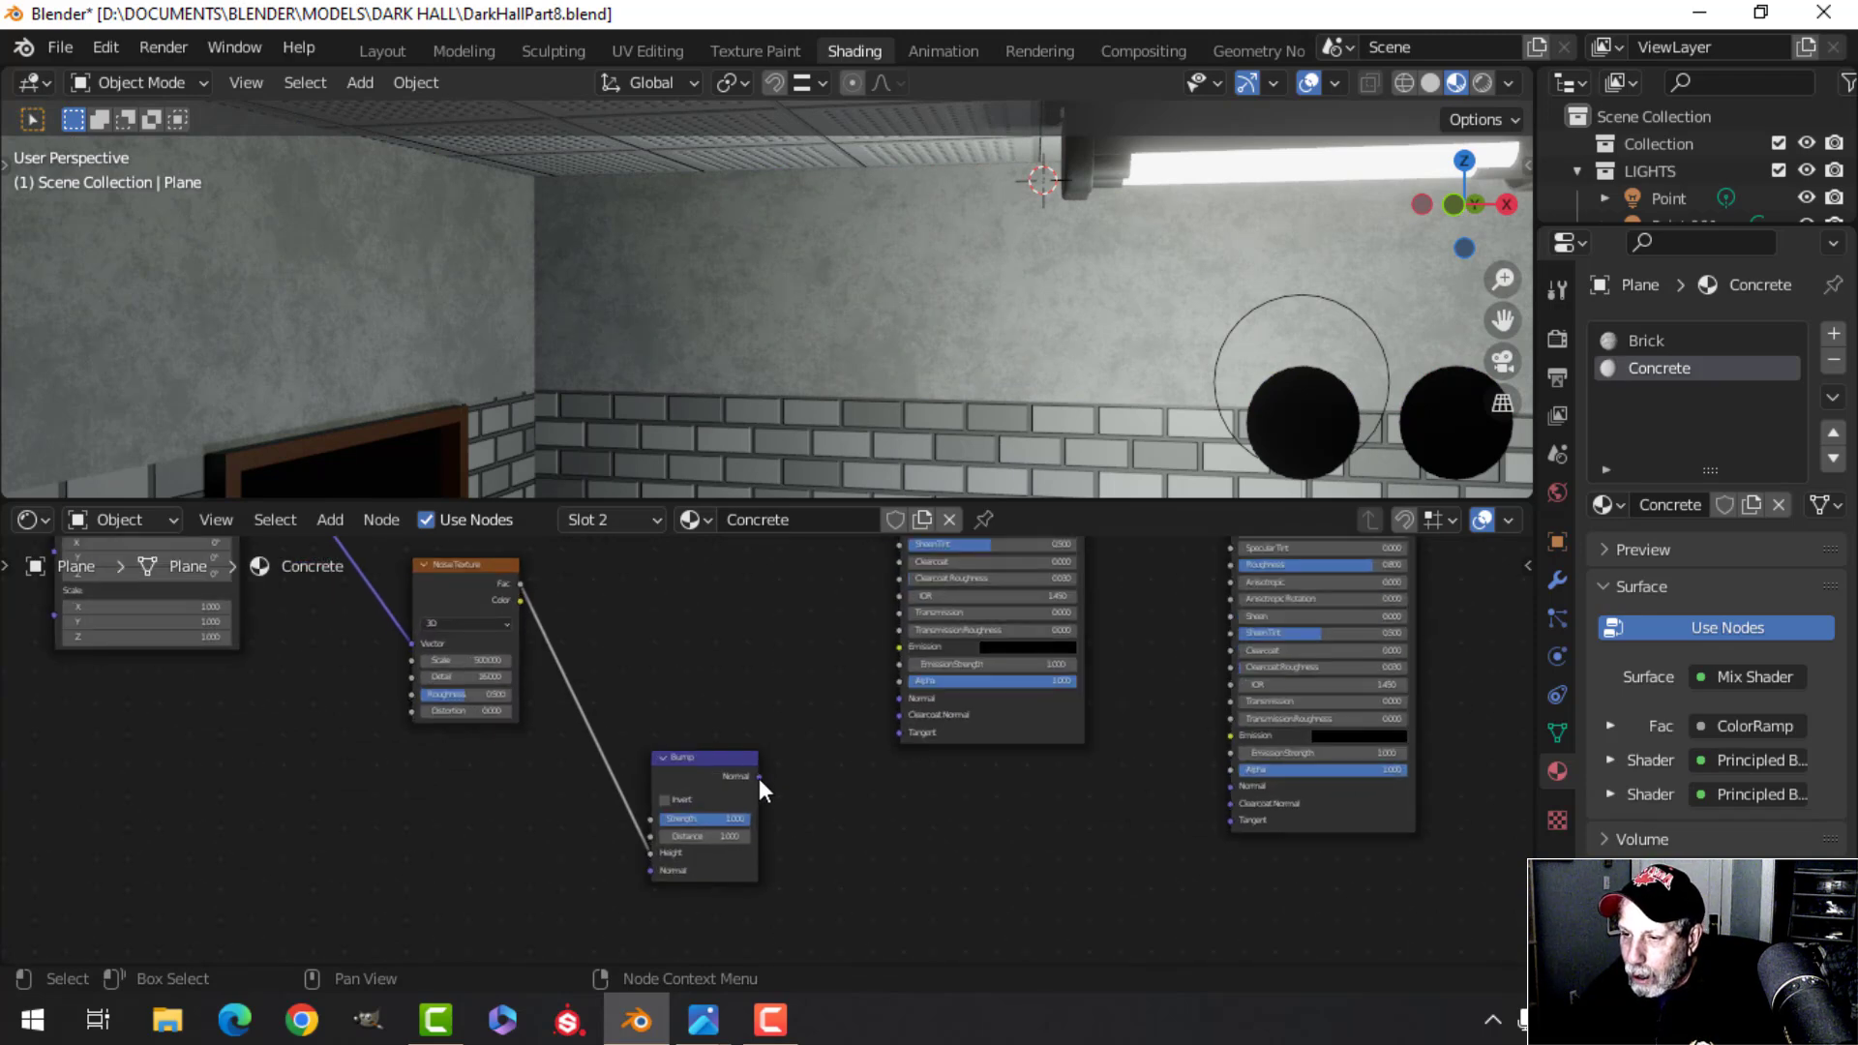
scroll(774, 842, up, 2)
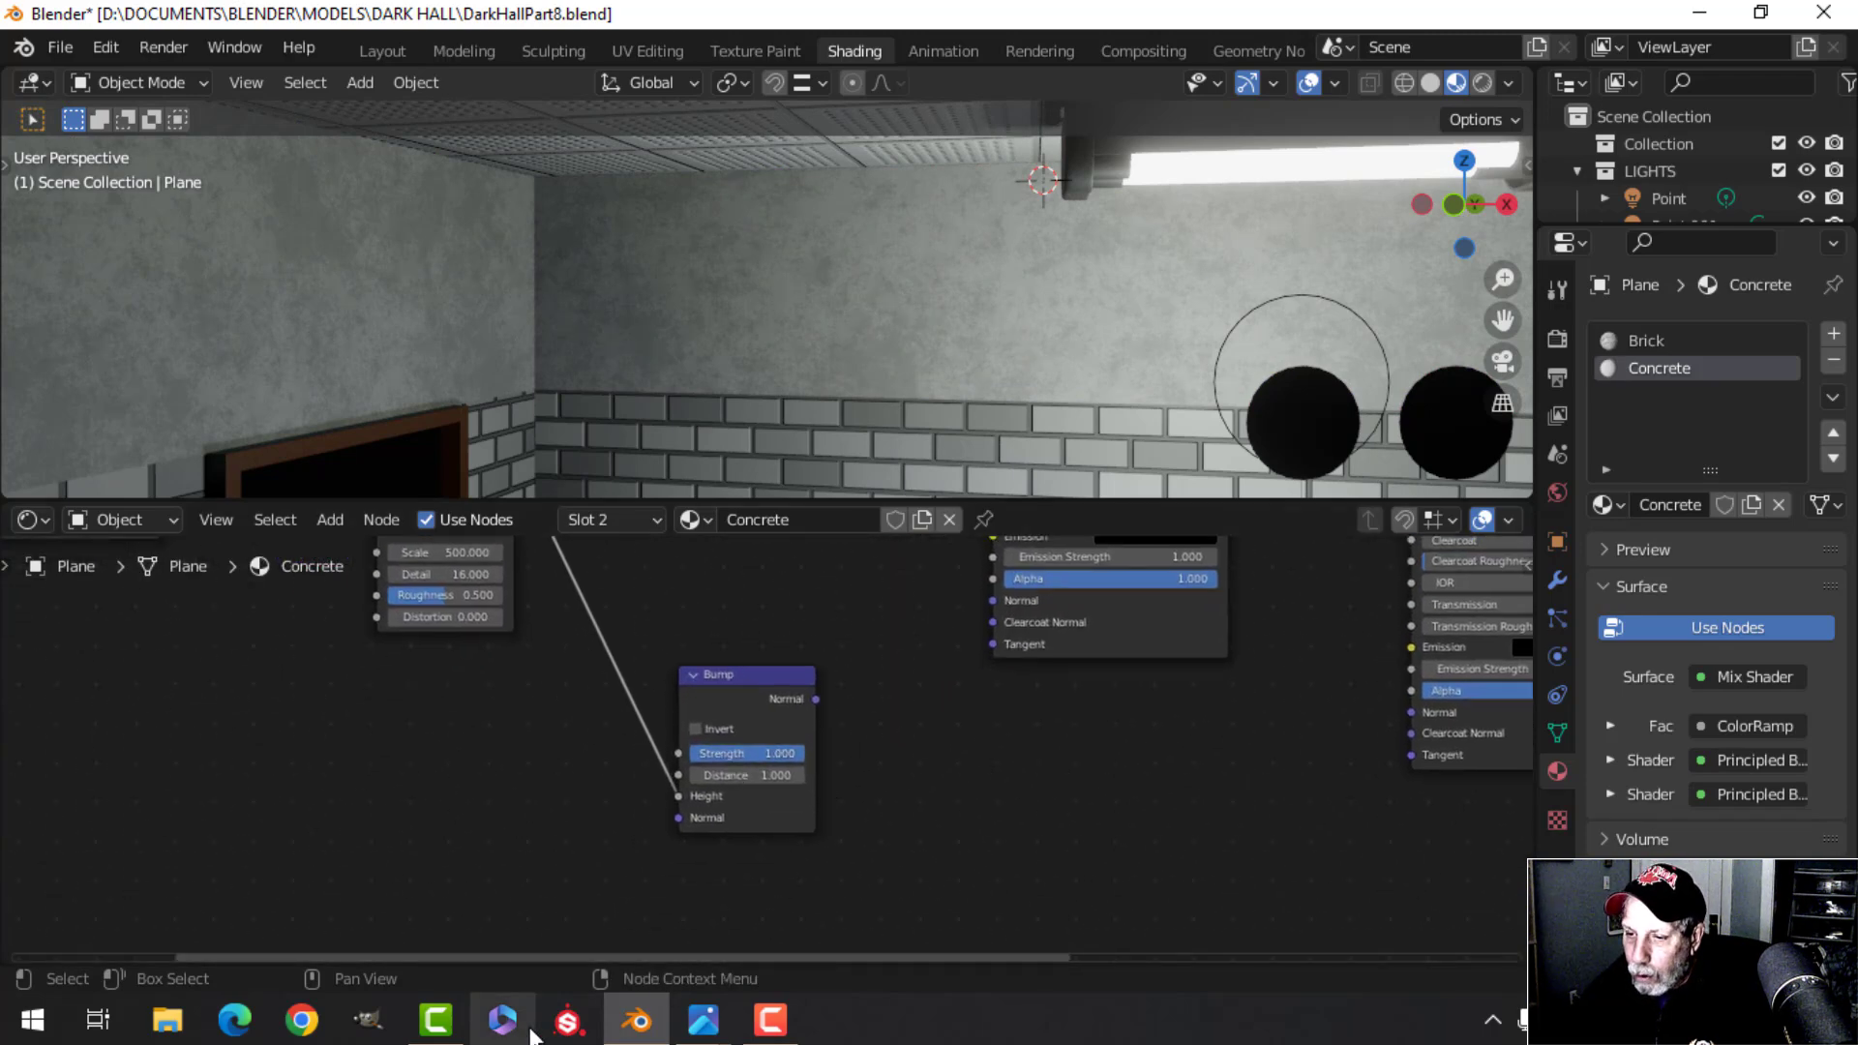
mouse_move(704, 1021)
click(920, 837)
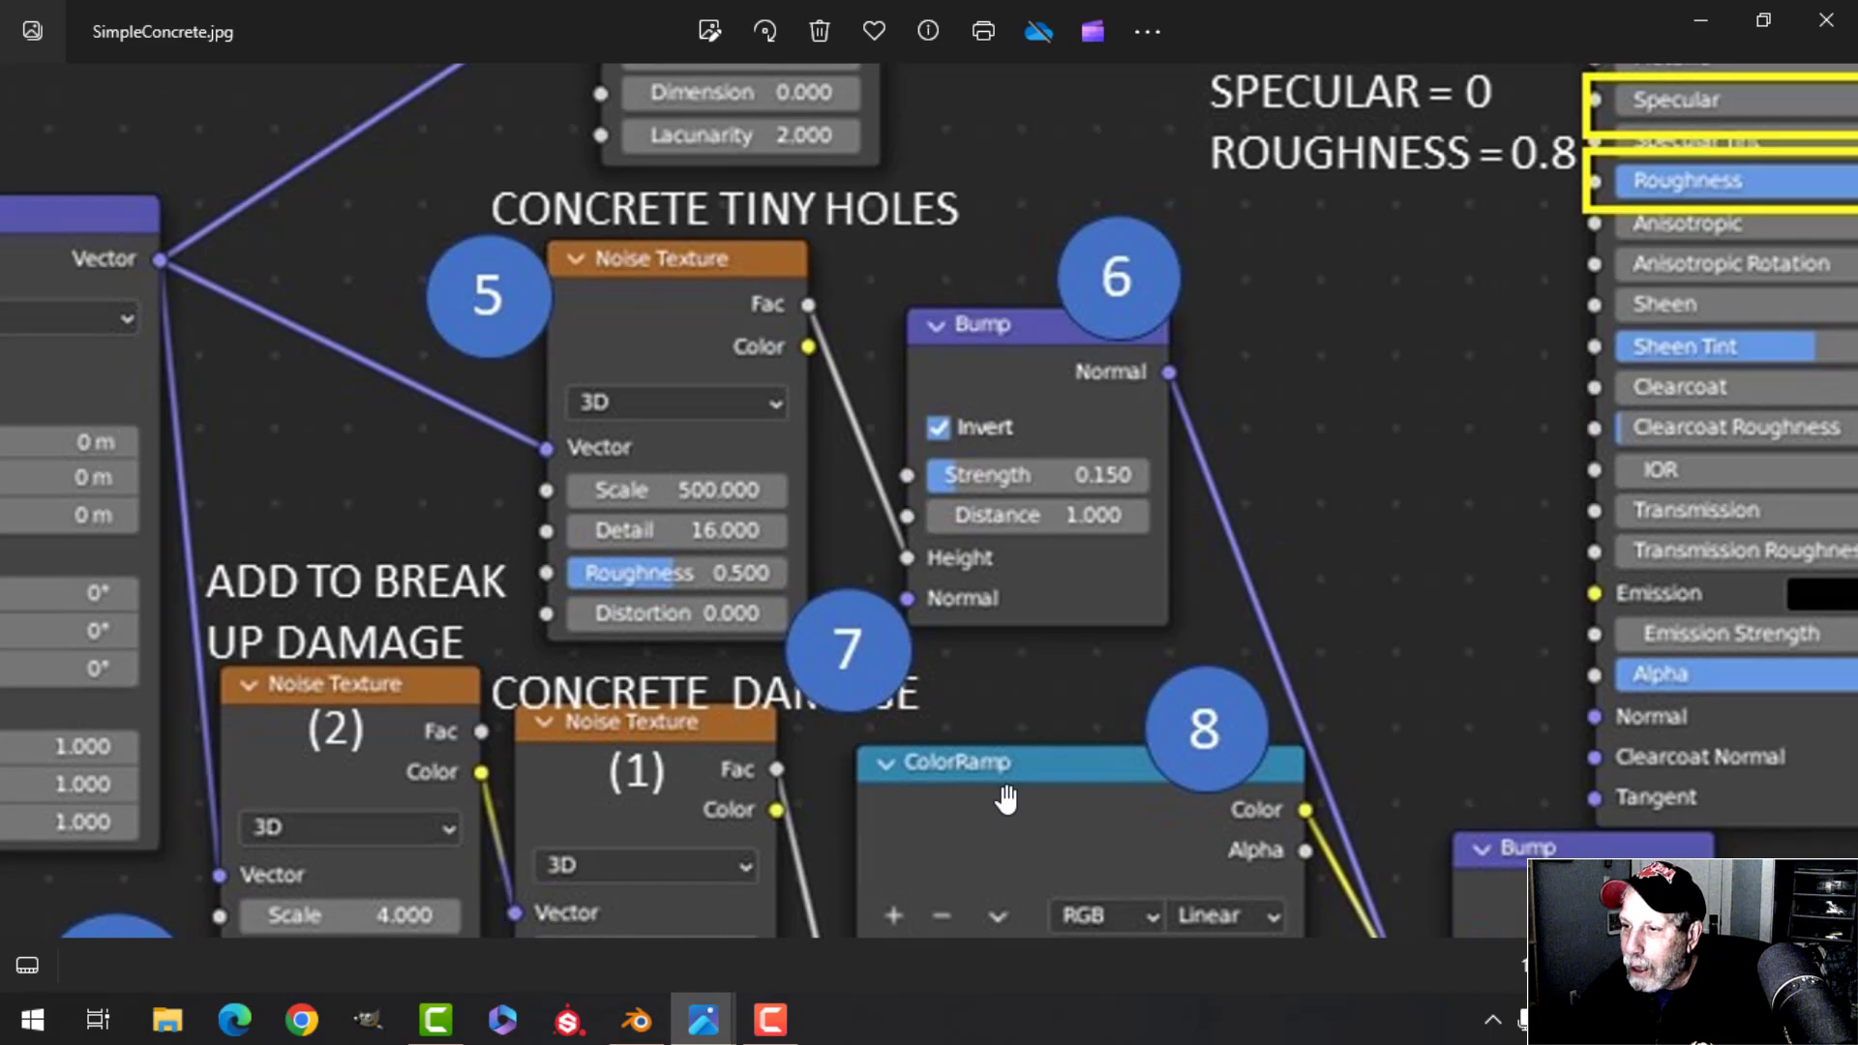
scroll(1237, 808, down, 3)
scroll(1041, 513, up, 2)
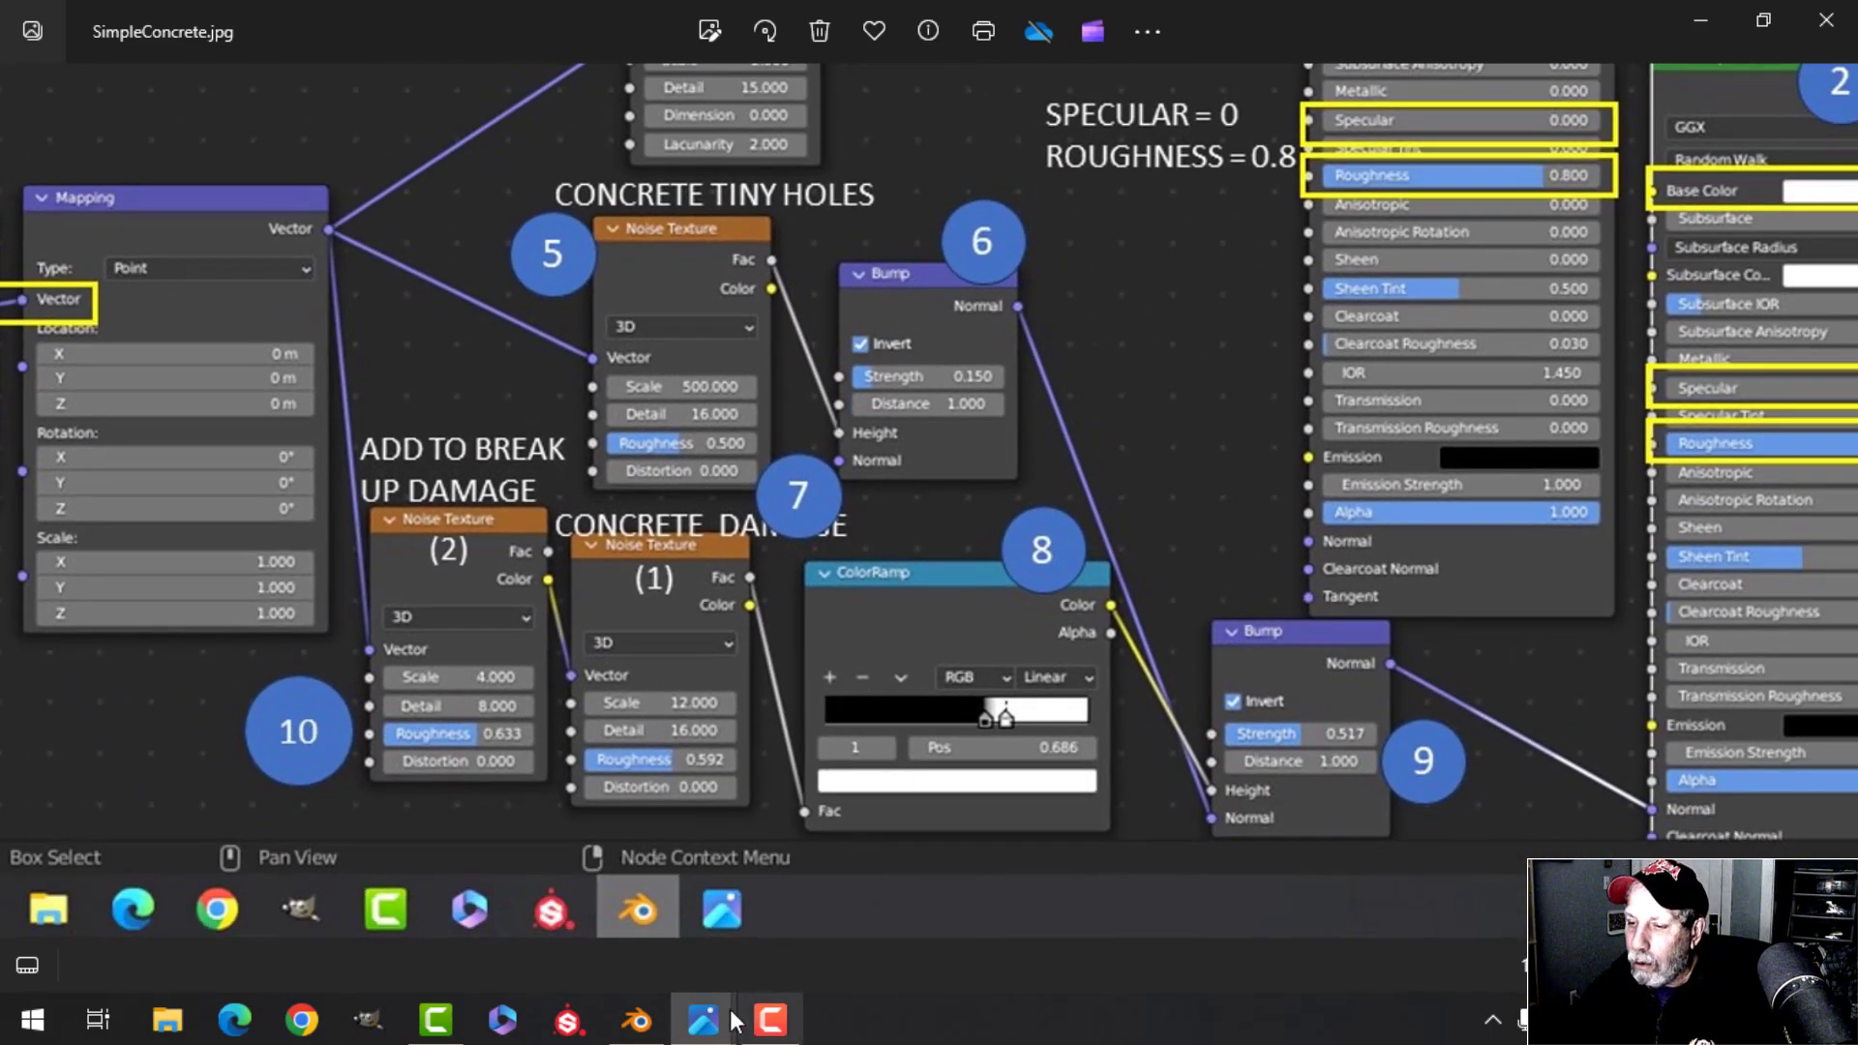
click(636, 1019)
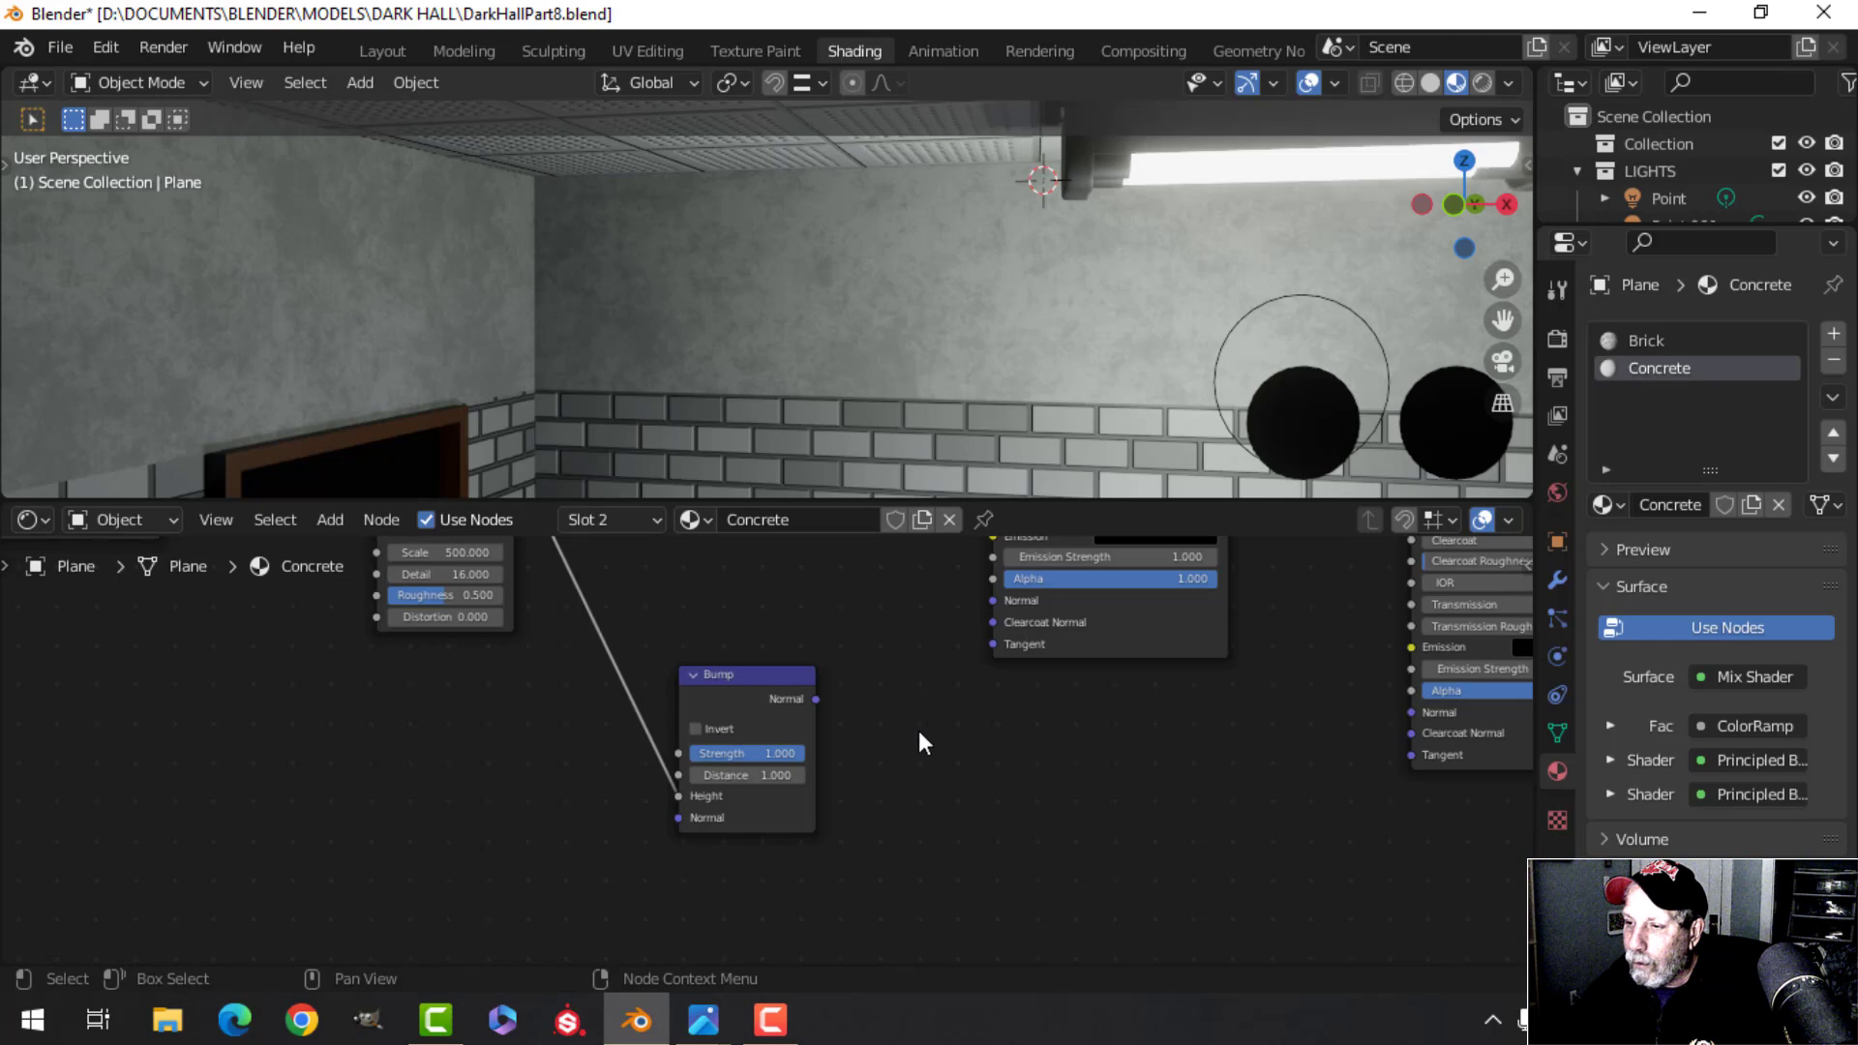
click(792, 756)
text(0.1)
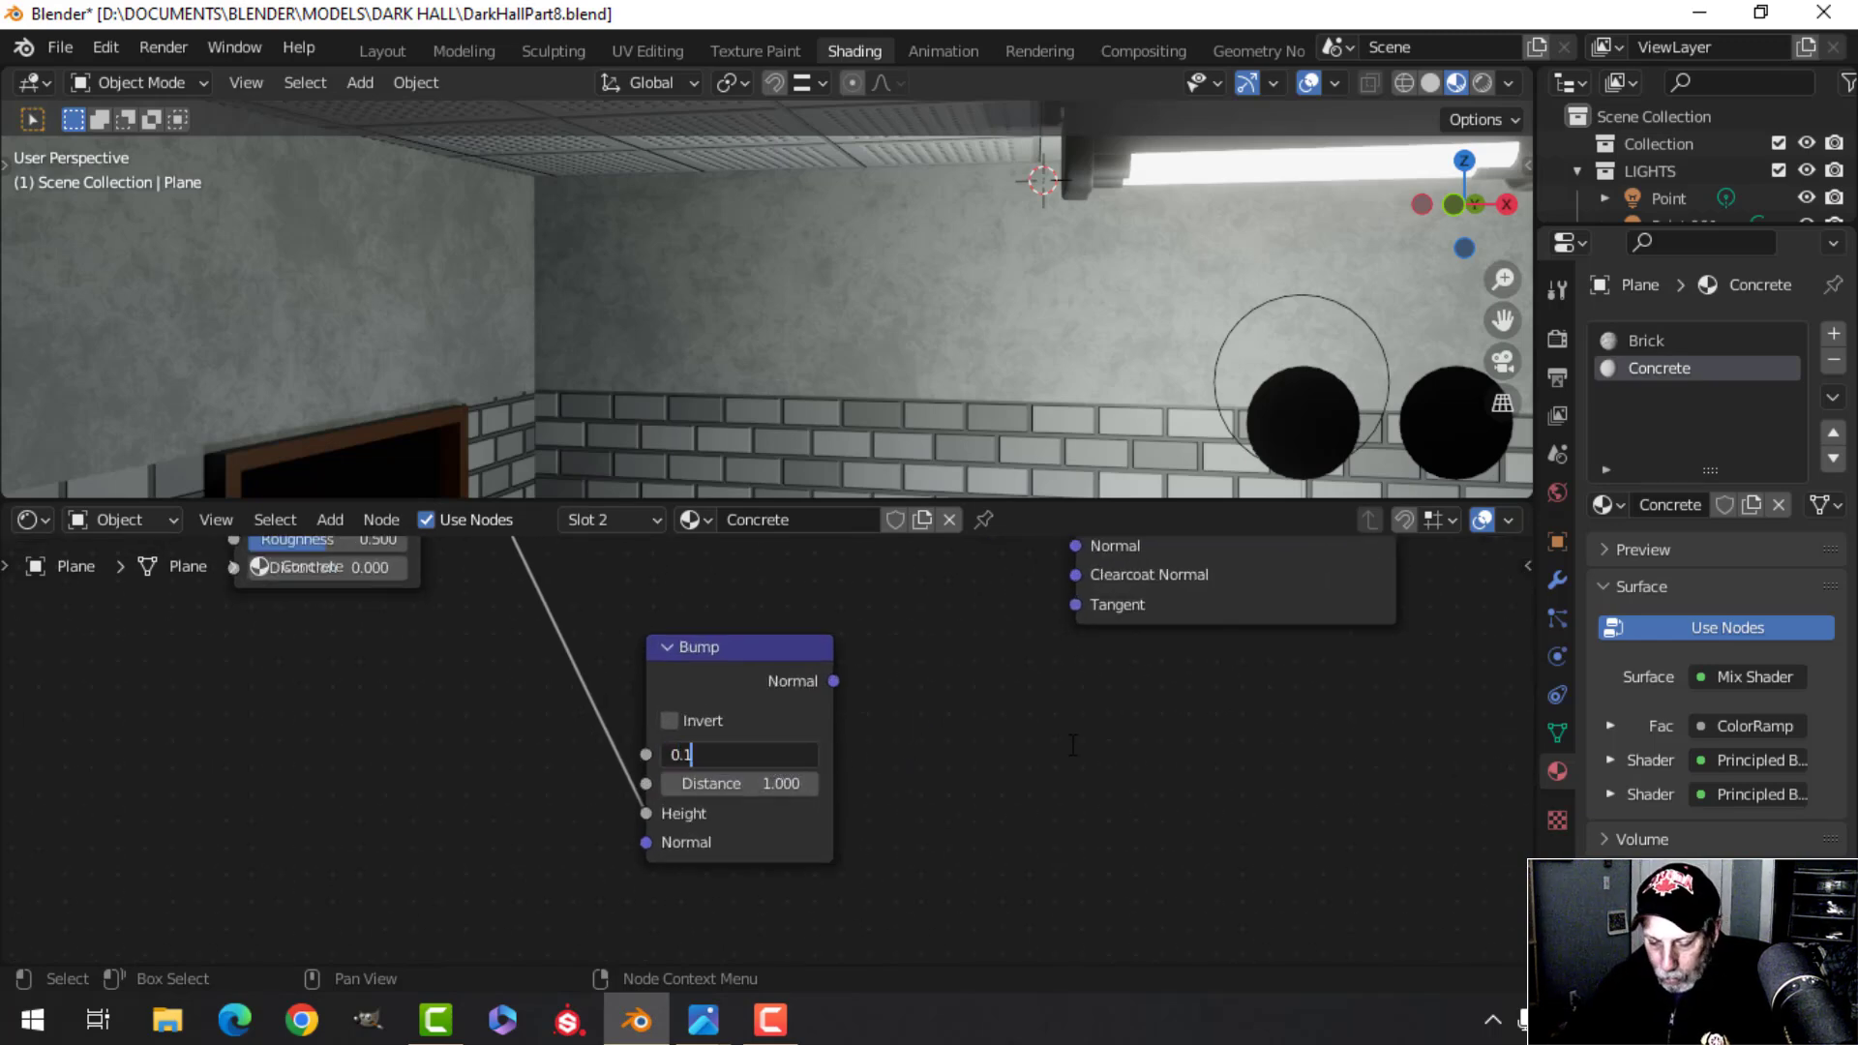
text(5)
key(Return)
Connect the Bump's Normal output to the main-colour Principled BSDF's Normal input, and inspect the bumpy concrete on the upper walls
scroll(1072, 744, down, 2)
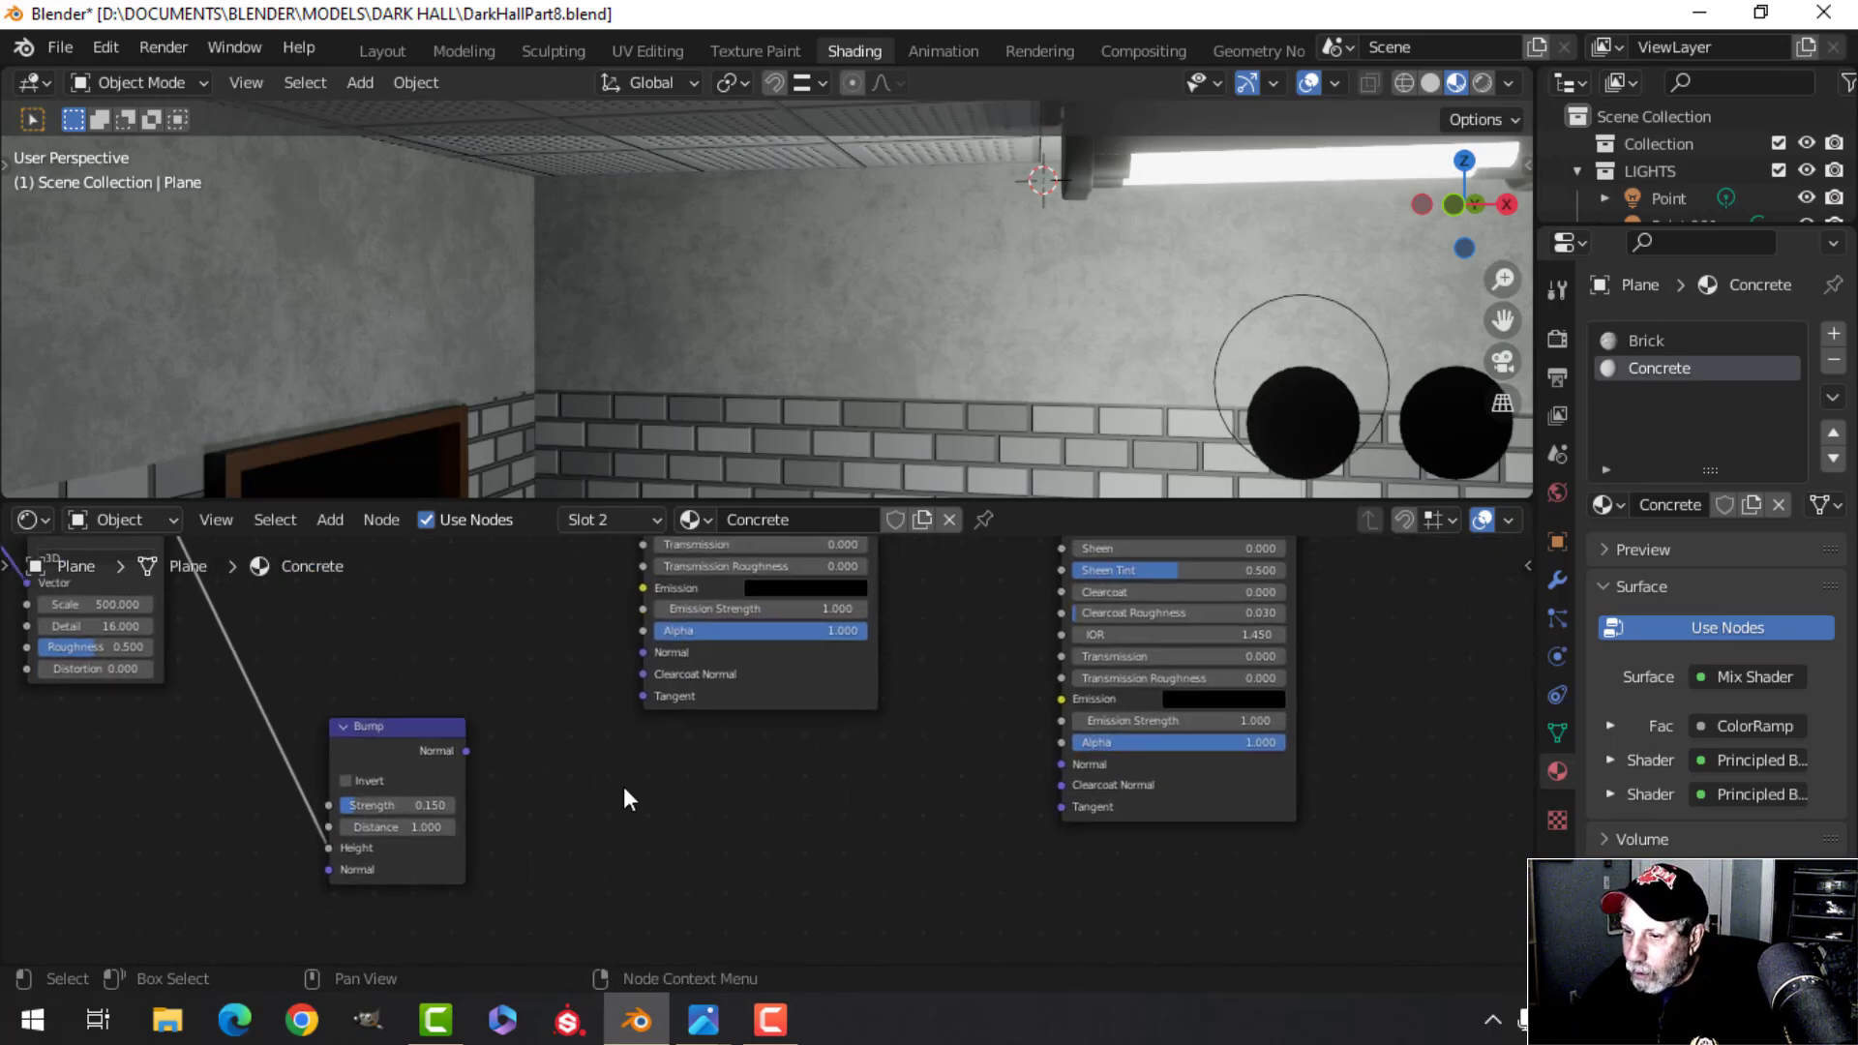
mouse_move(466, 752)
mouse_down()
mouse_move(590, 774)
mouse_move(1062, 764)
mouse_up()
mouse_move(945, 387)
middle_down()
mouse_move(369, 387)
mouse_move(393, 361)
mouse_move(555, 381)
middle_up()
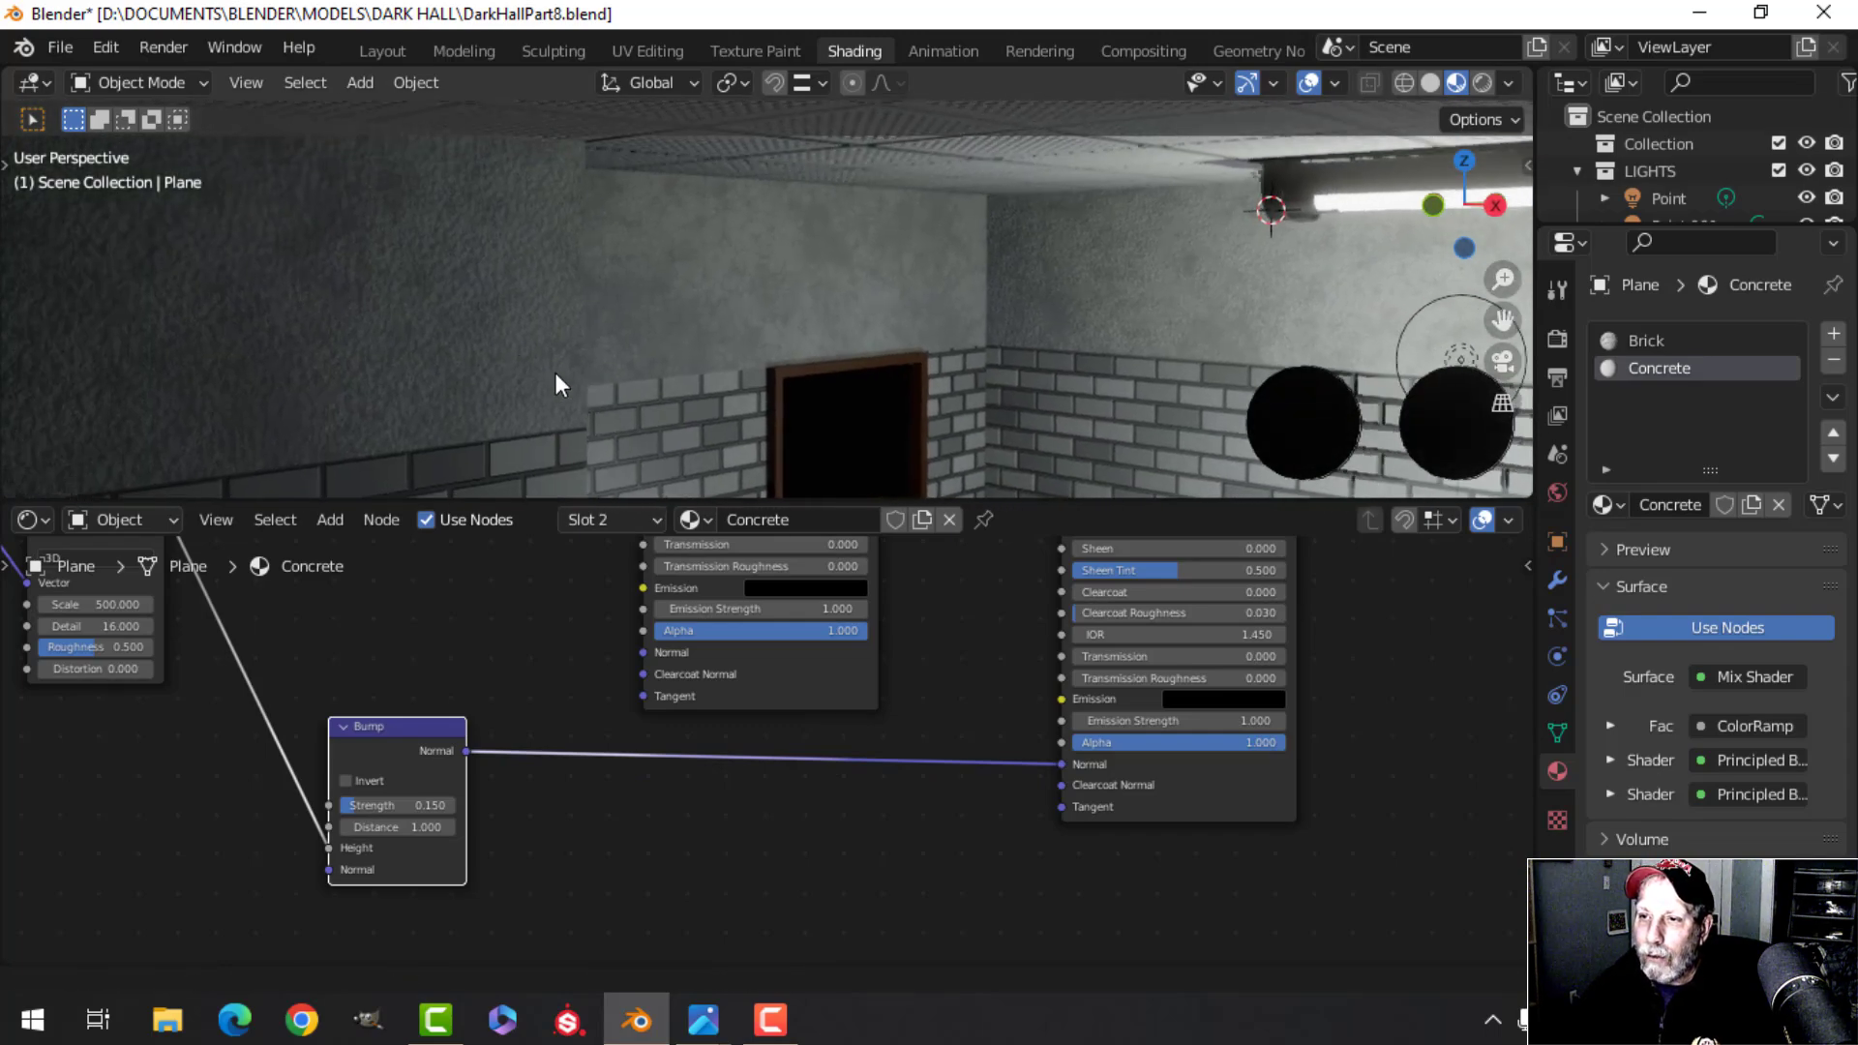
middle_drag(491, 320, 459, 367)
middle_drag(868, 311, 1007, 279)
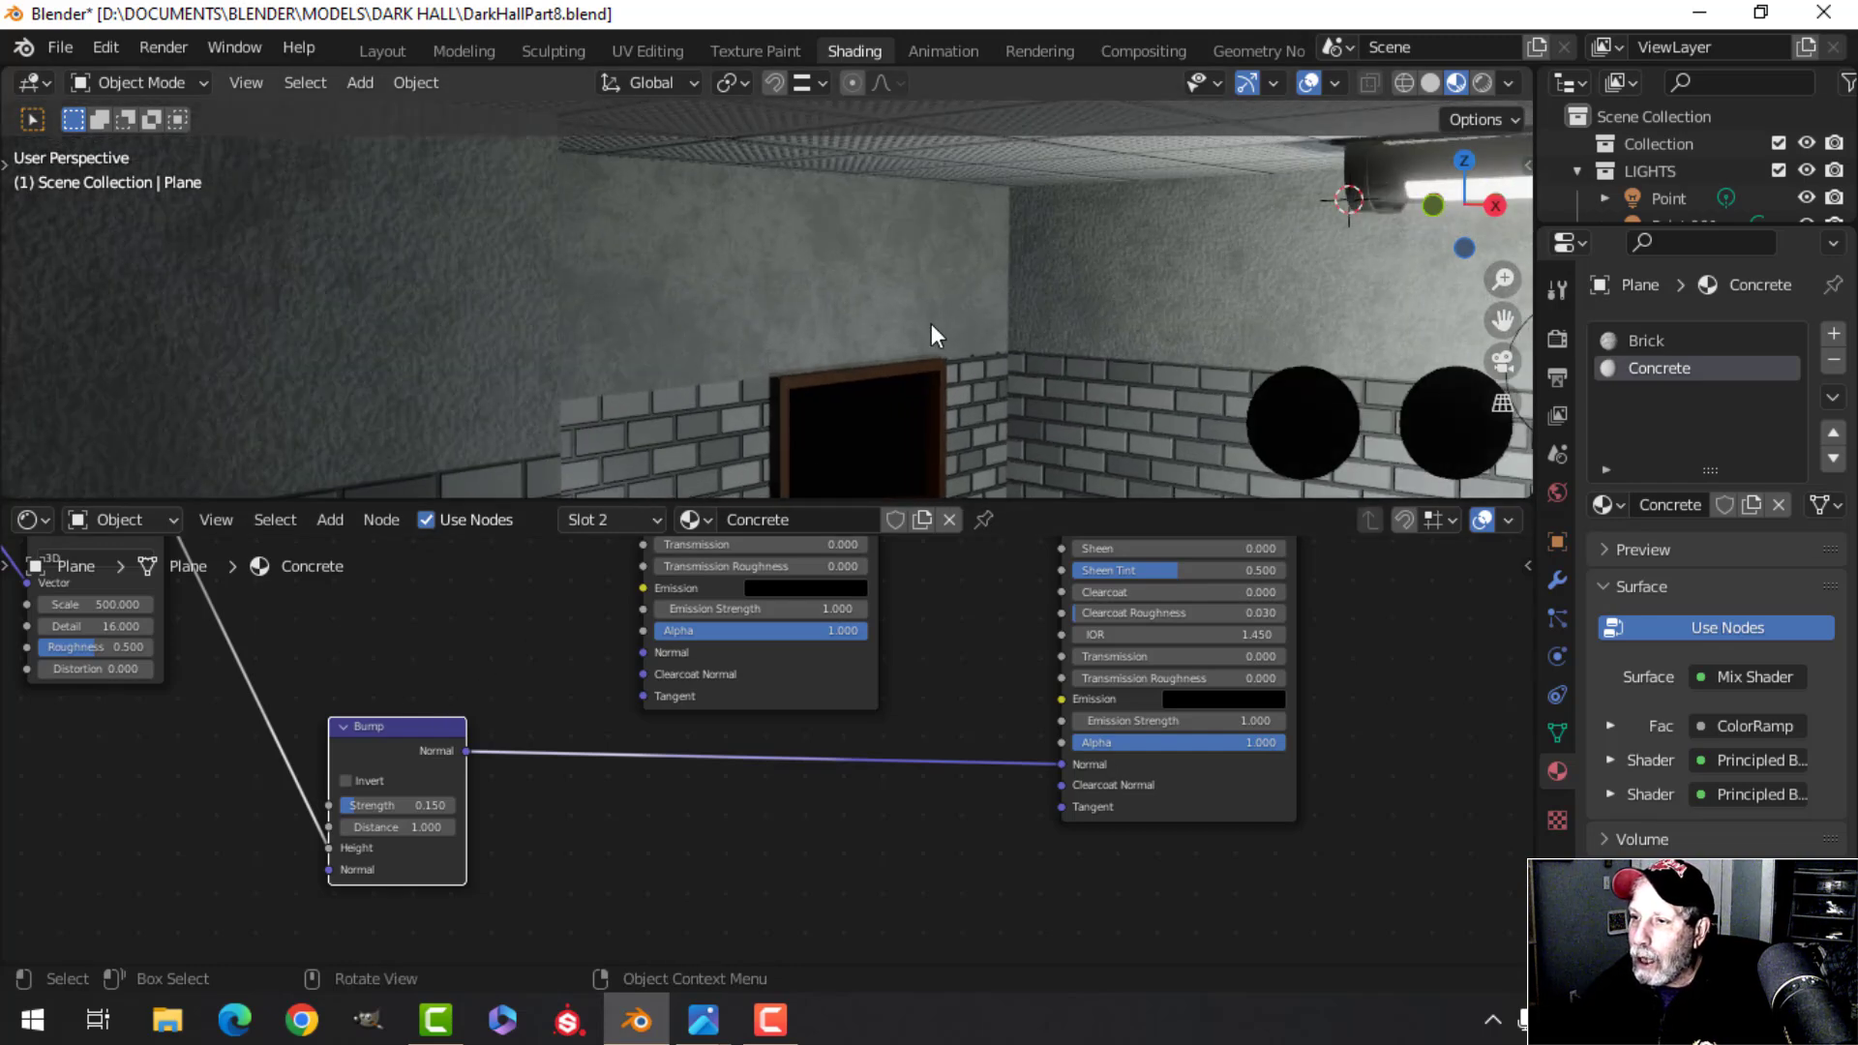
View the bumped concrete walls in the Layout workspace, and return to the Shading workspace
scroll(631, 703, down, 3)
middle_drag(452, 689, 693, 706)
middle_drag(518, 688, 684, 730)
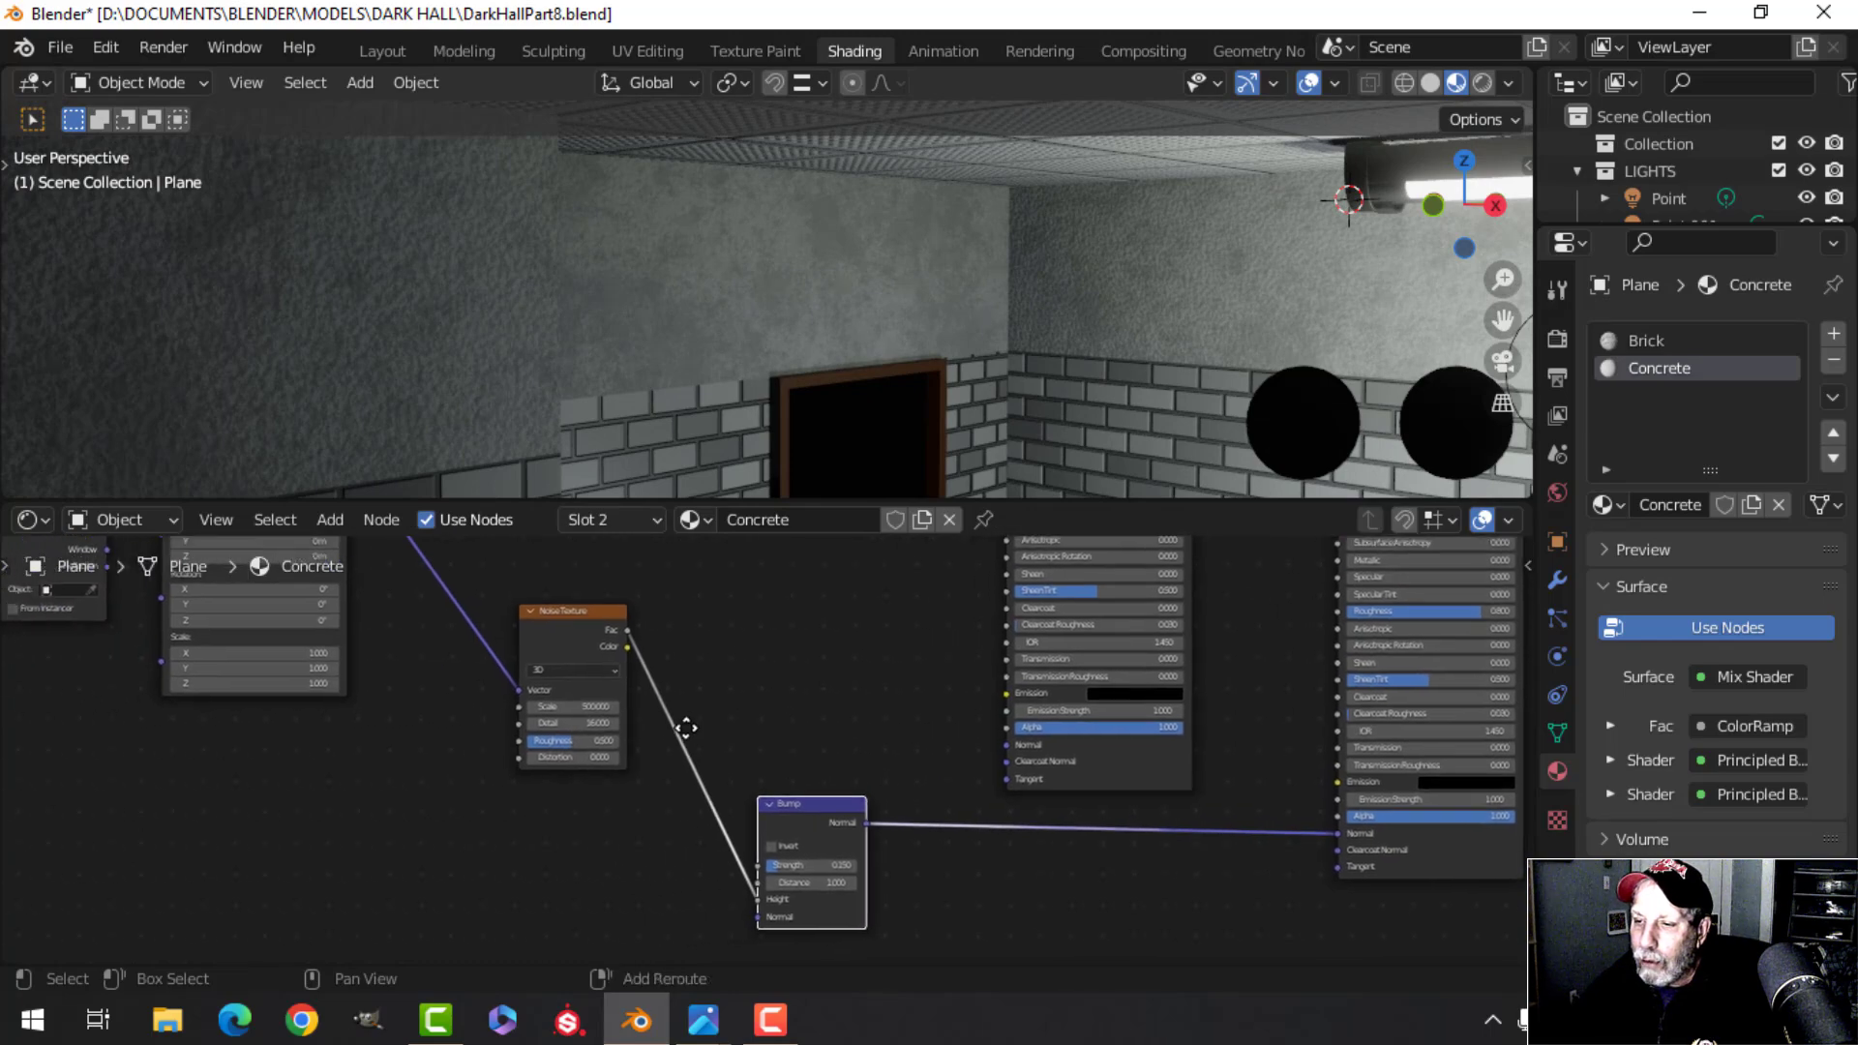
click(383, 51)
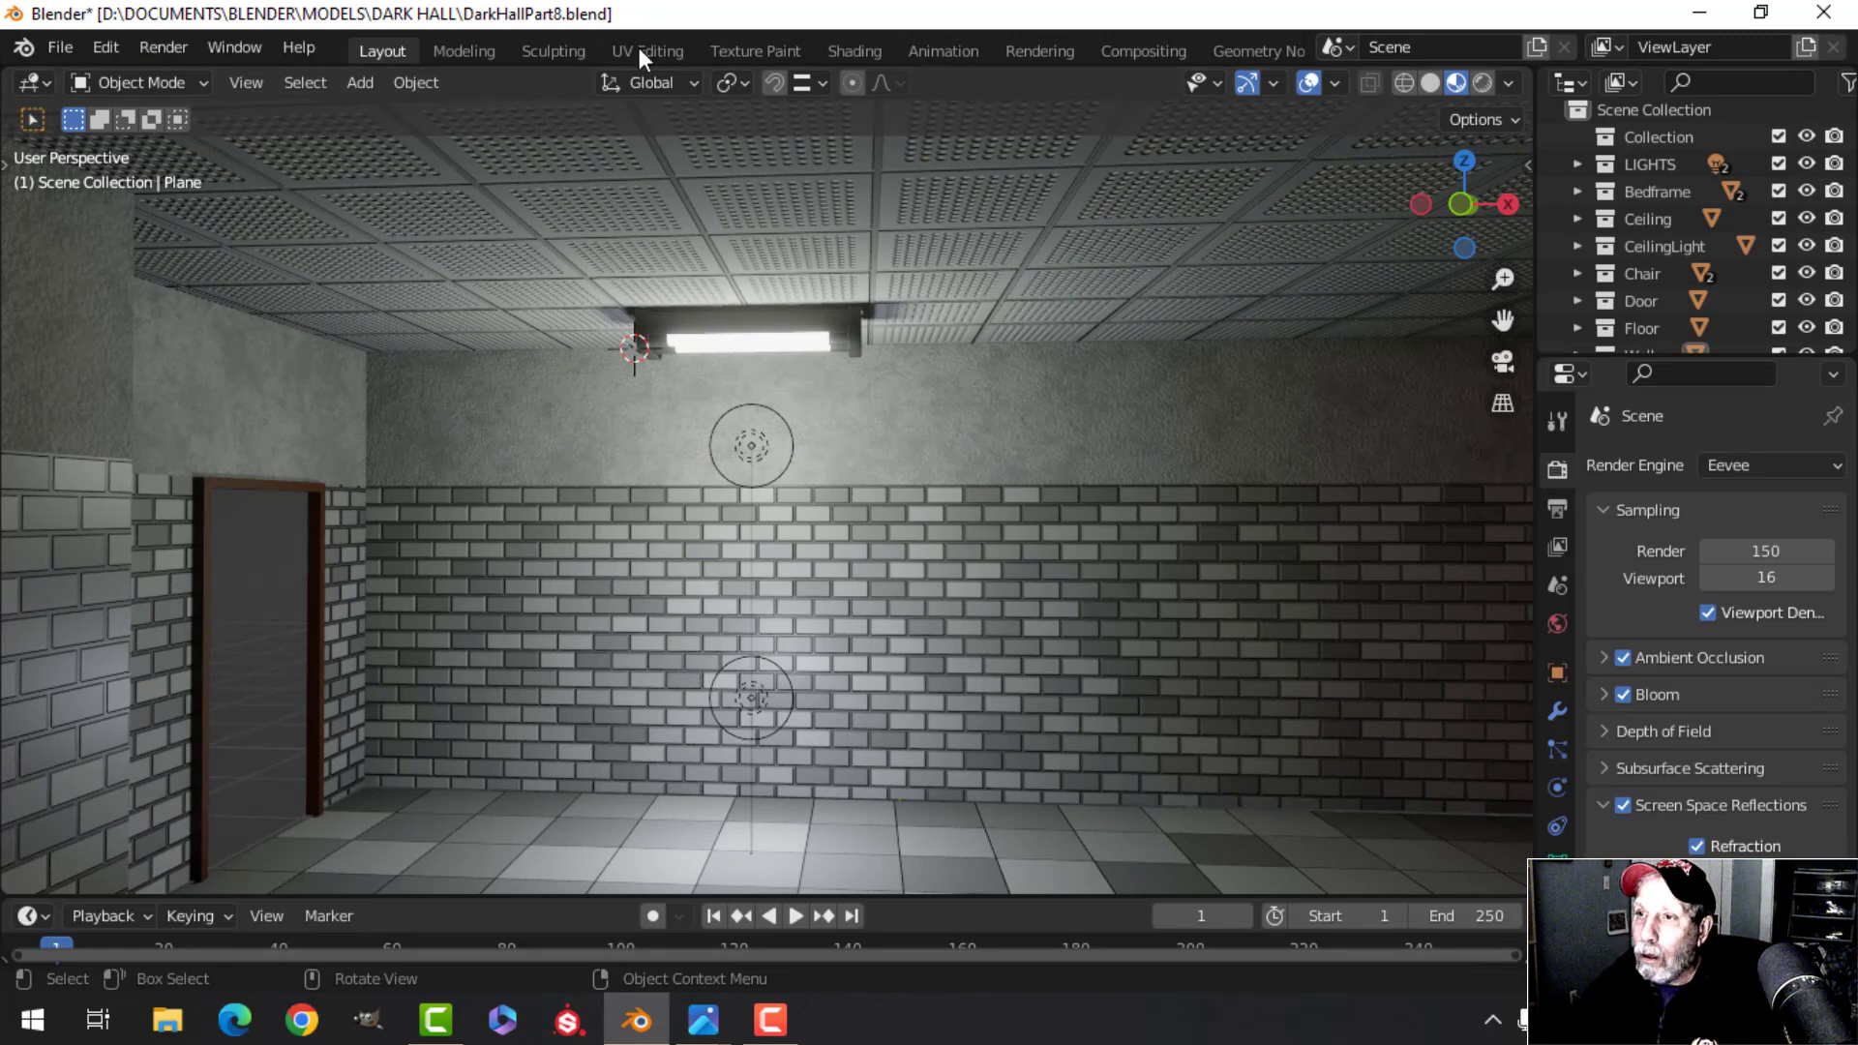
click(840, 52)
scroll(341, 840, down, 2)
mouse_move(341, 840)
middle_down()
mouse_move(503, 829)
mouse_move(524, 781)
mouse_move(540, 866)
mouse_move(562, 780)
middle_up()
scroll(580, 786, up, 4)
scroll(540, 861, down, 1)
Compare the tiny-holes and damage nodes with SimpleConcrete.jpg in Photos, and enable Invert on the Bump node in Blender
mouse_move(704, 1019)
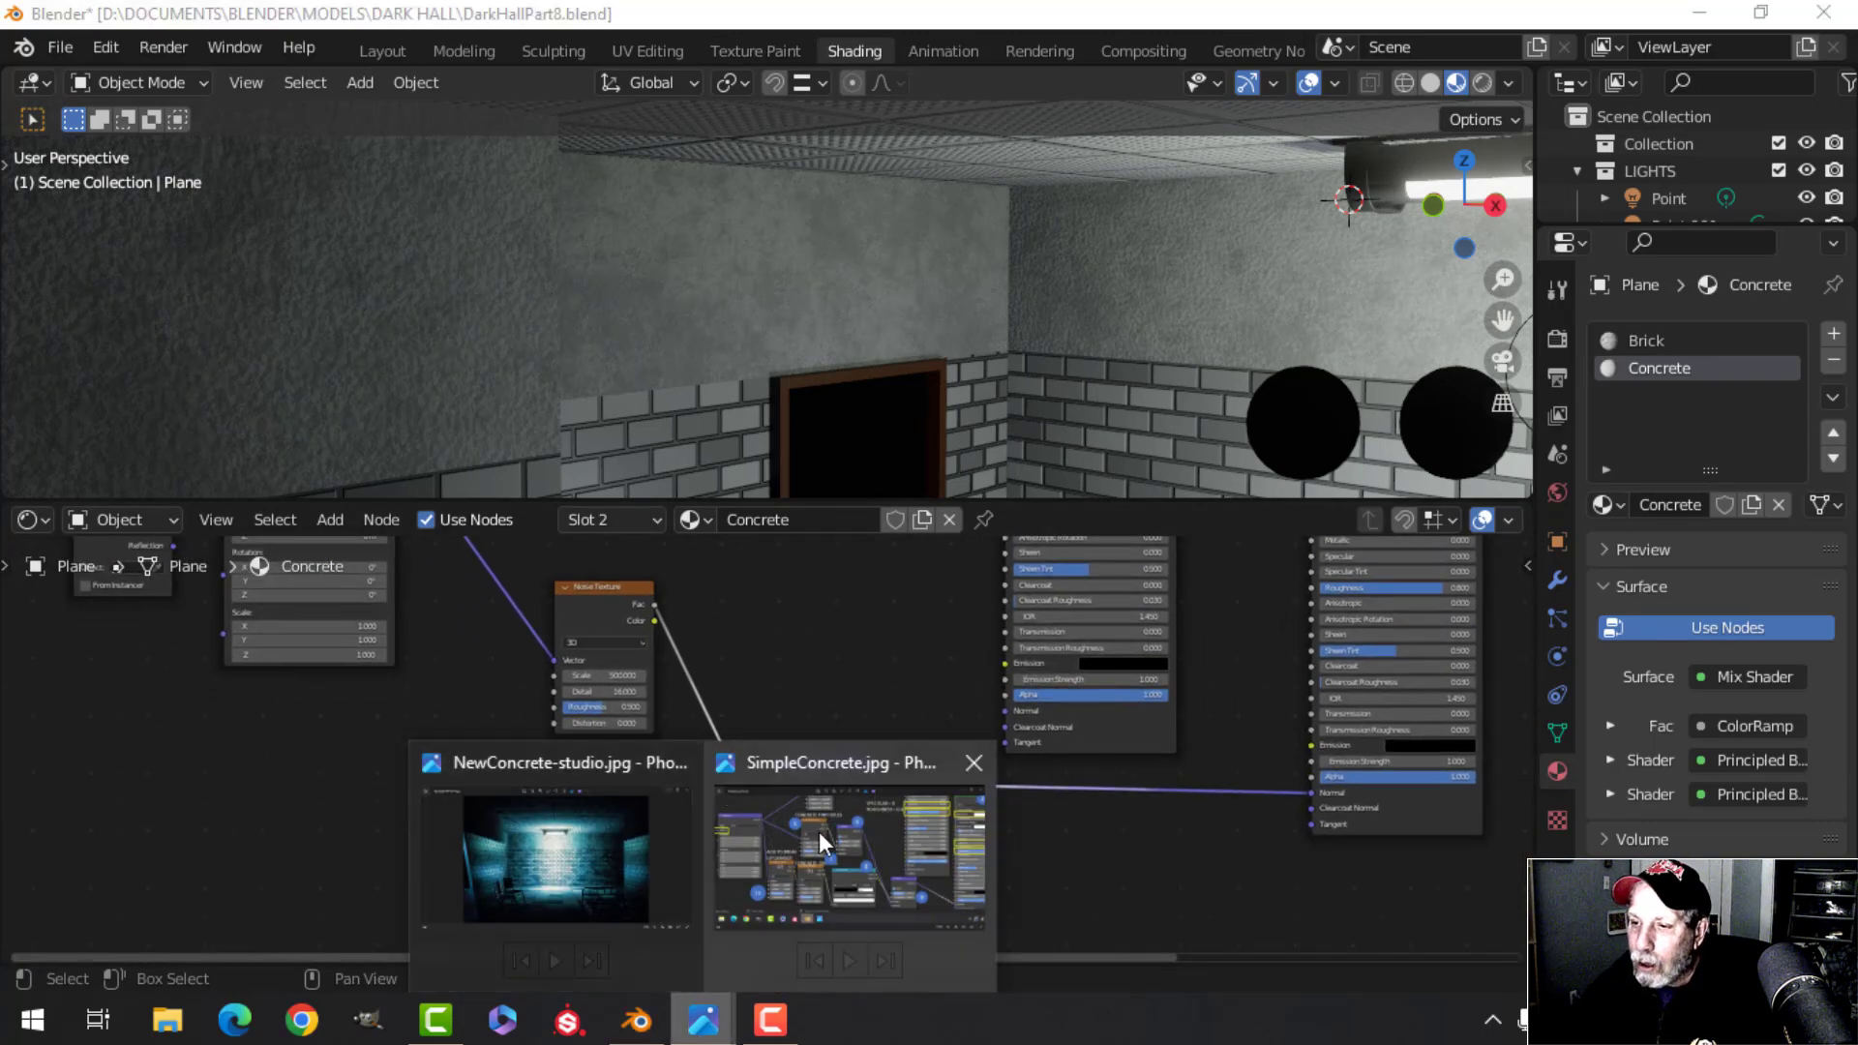
click(818, 832)
scroll(862, 637, down, 3)
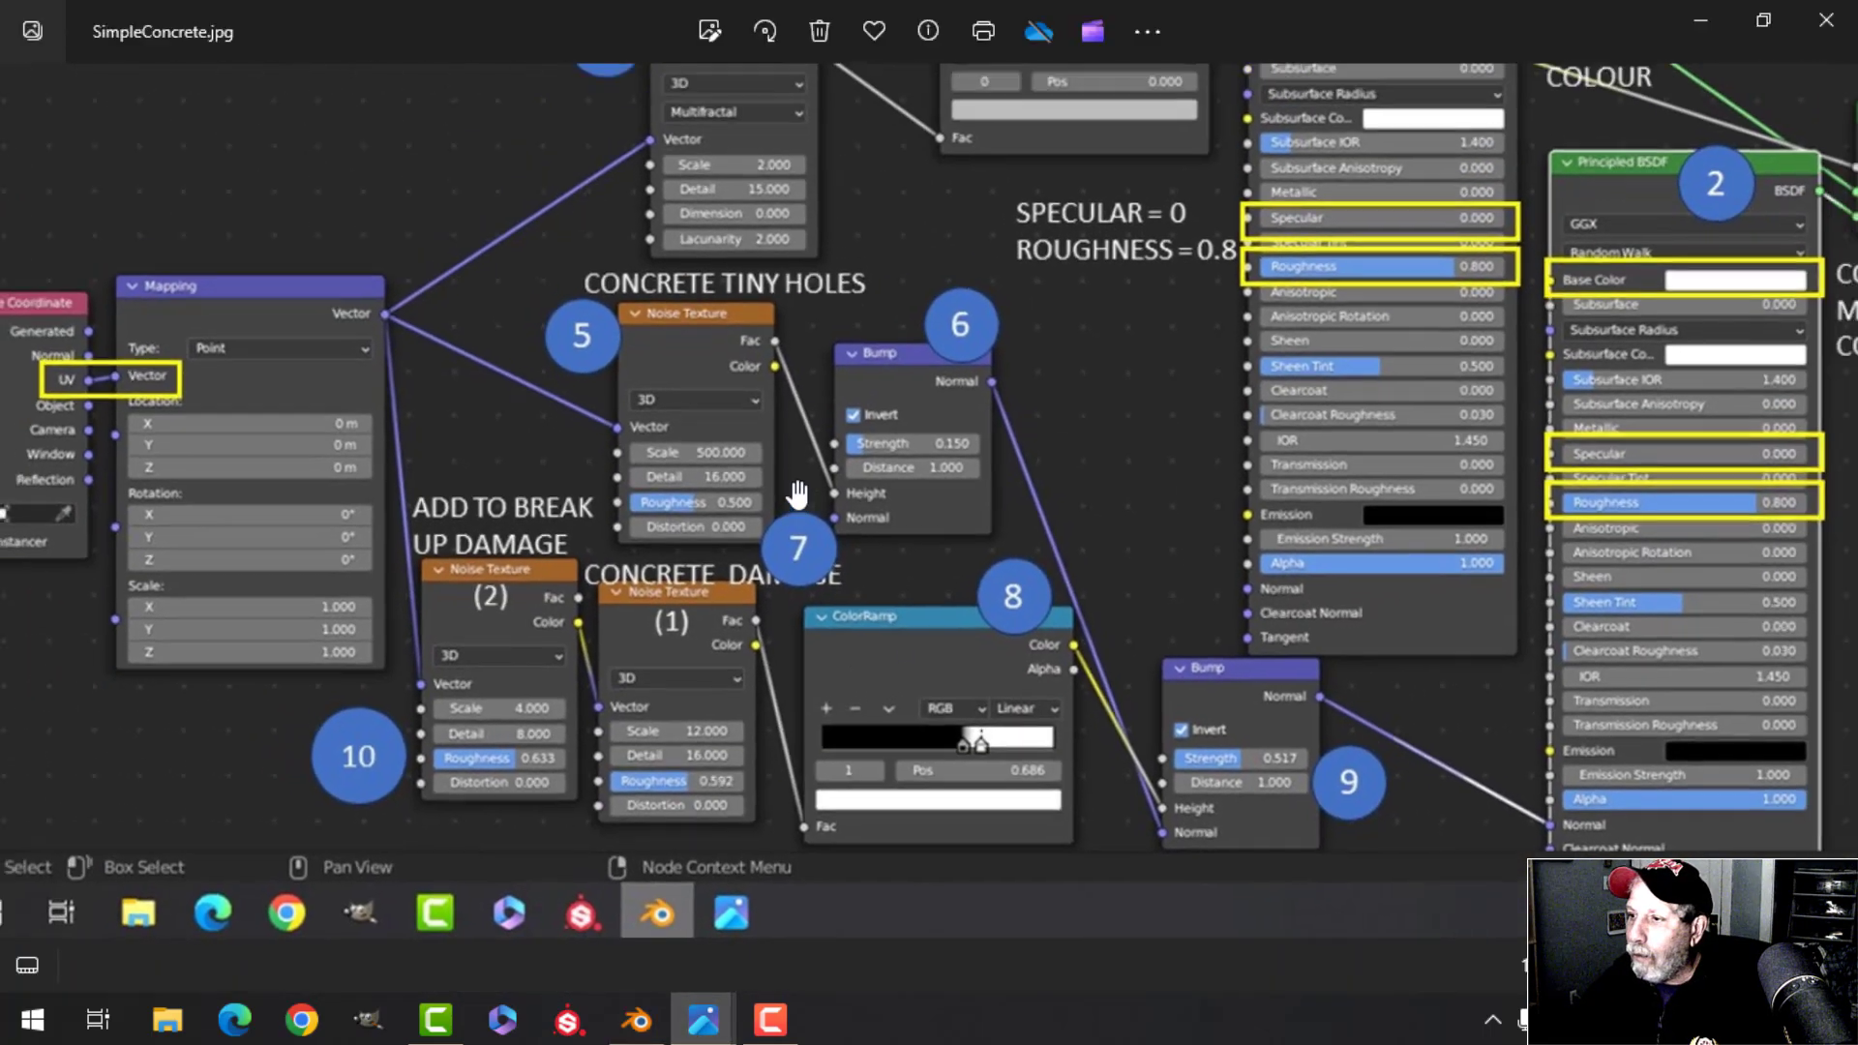
scroll(1014, 616, down, 1)
scroll(817, 658, up, 3)
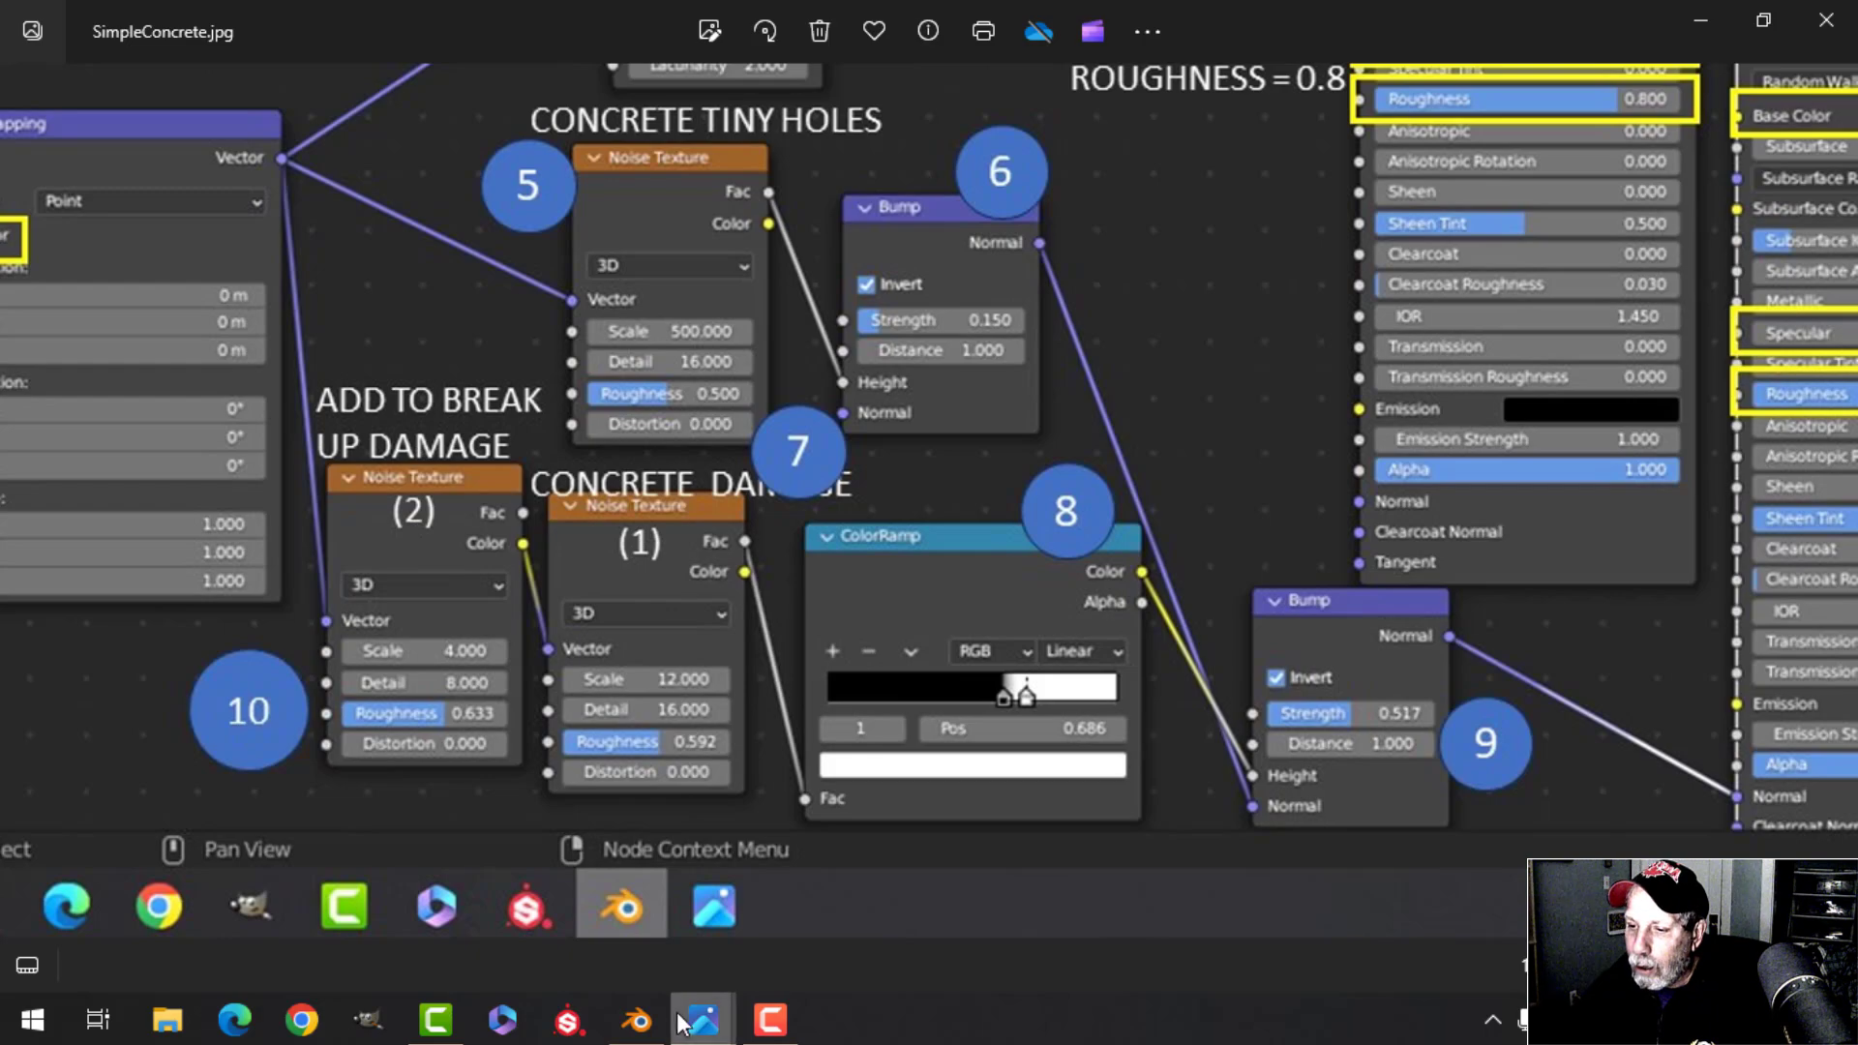
click(635, 1019)
scroll(1089, 771, up, 4)
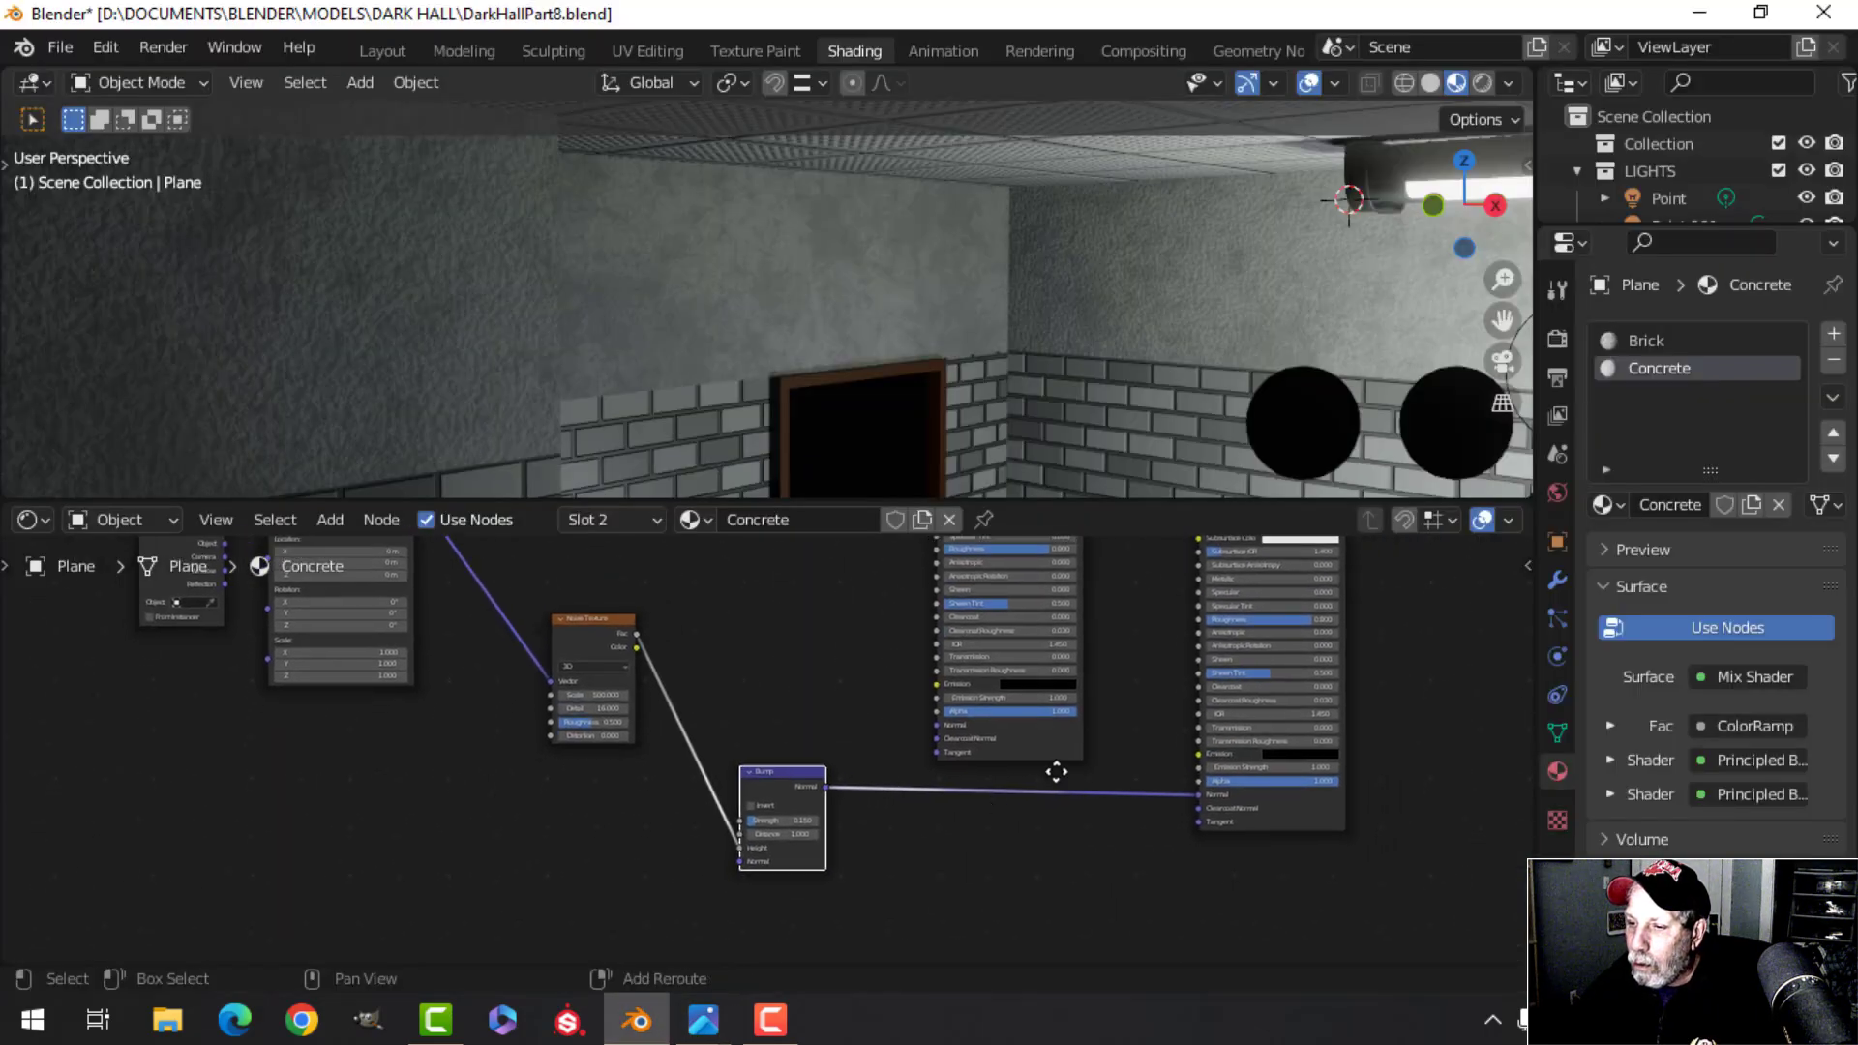
scroll(919, 754, up, 1)
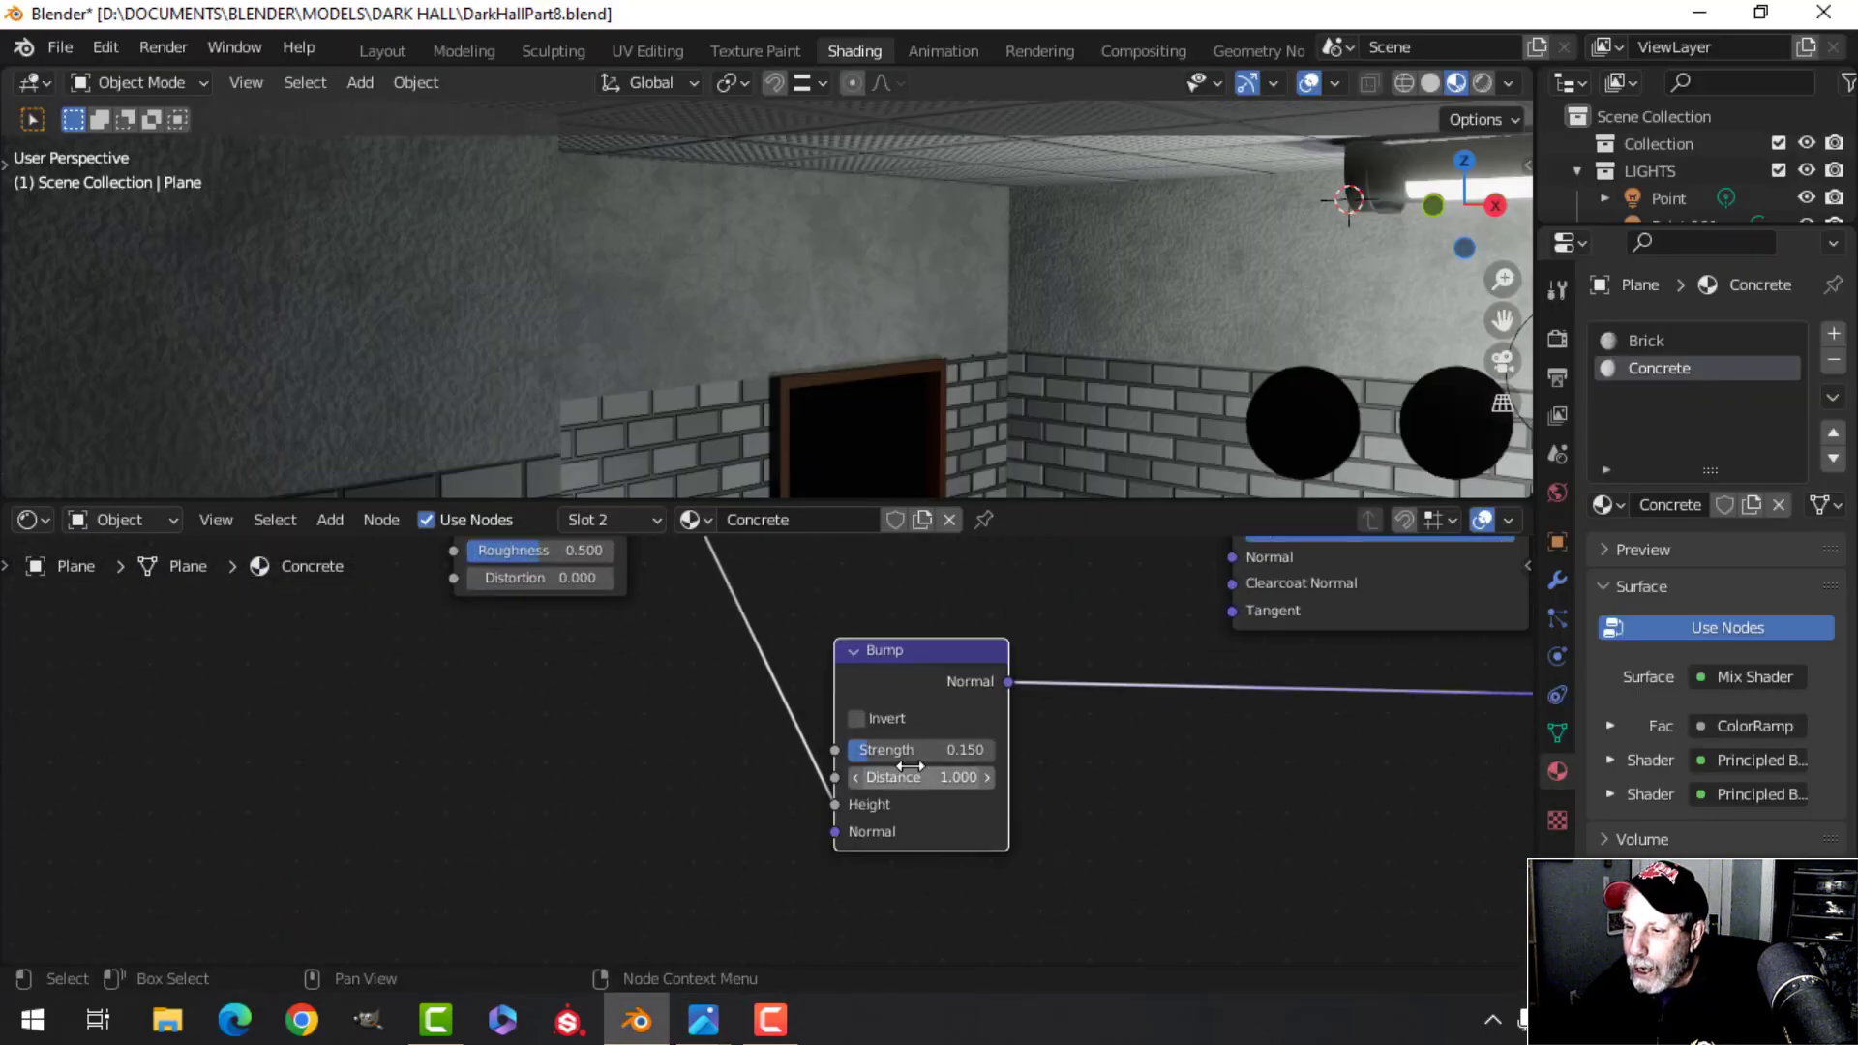
click(855, 719)
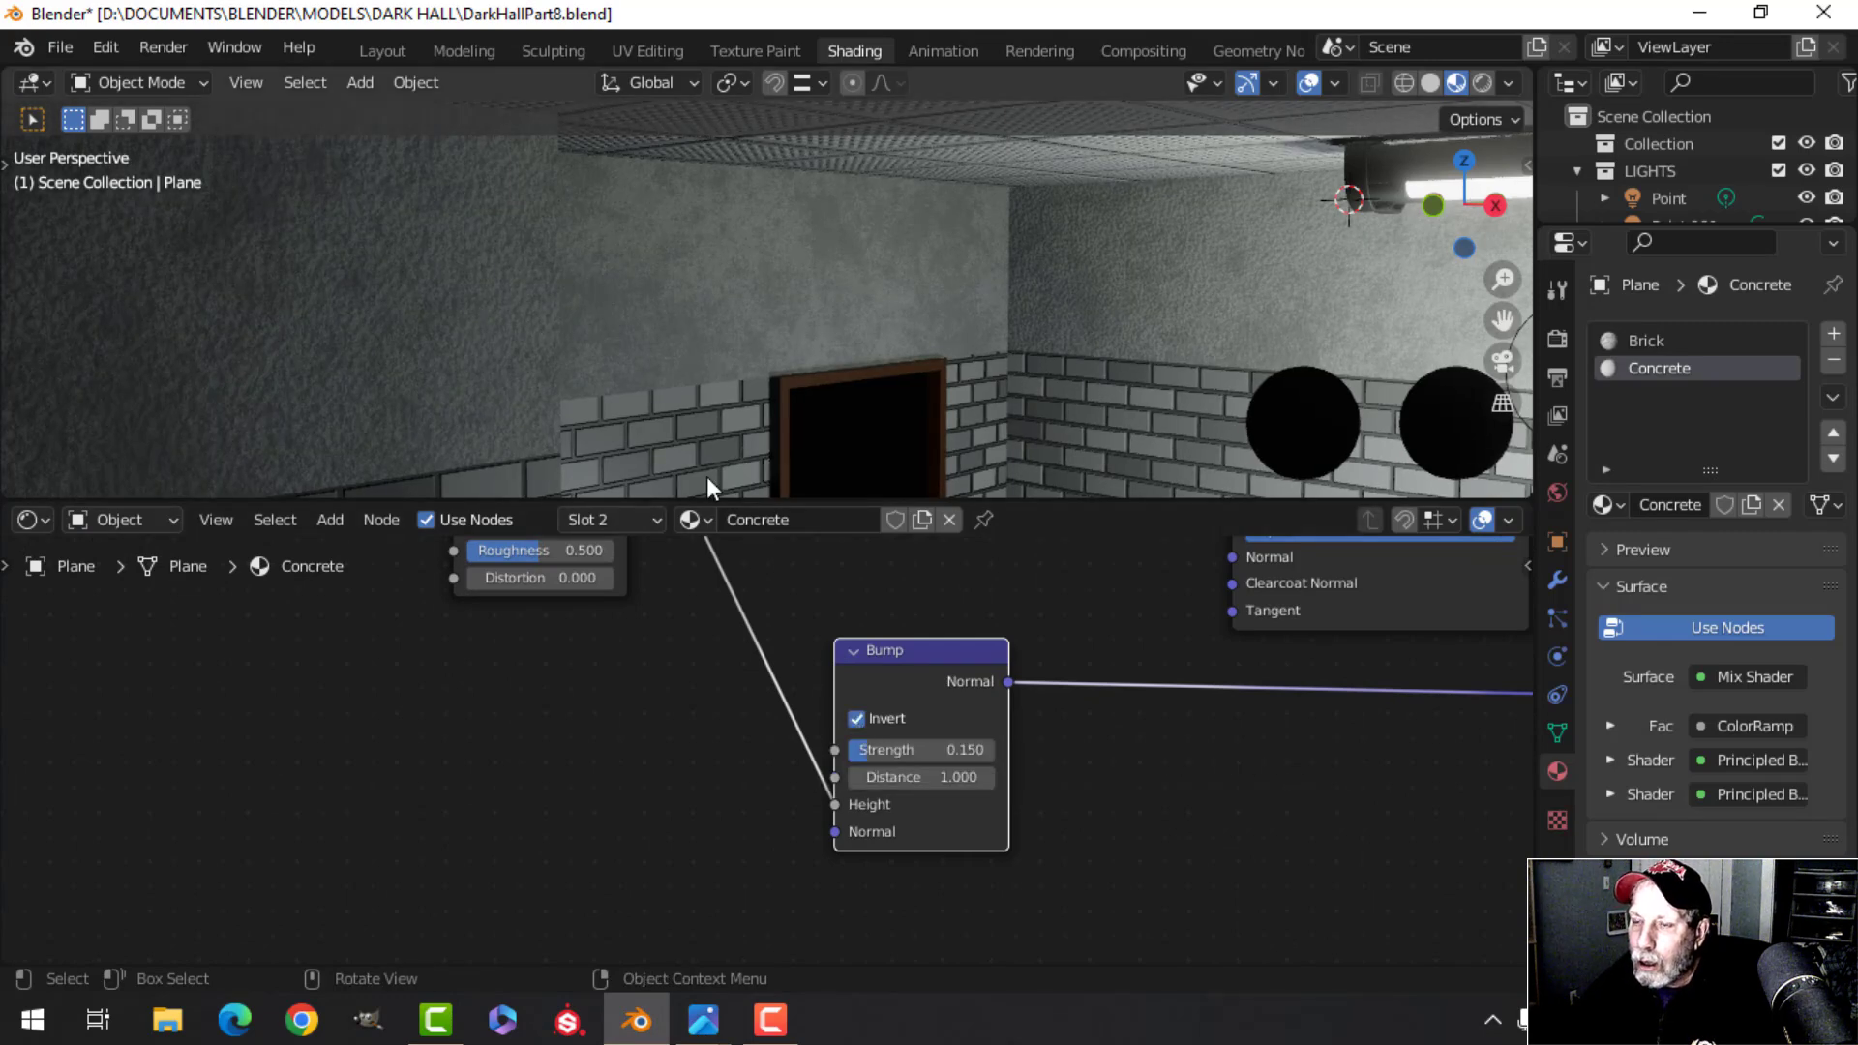
Duplicate the inverted tiny-holes Bump node and place the copy below the original
scroll(949, 704, down, 3)
scroll(1051, 757, down, 1)
middle_drag(1051, 757, 980, 684)
key(shift+d)
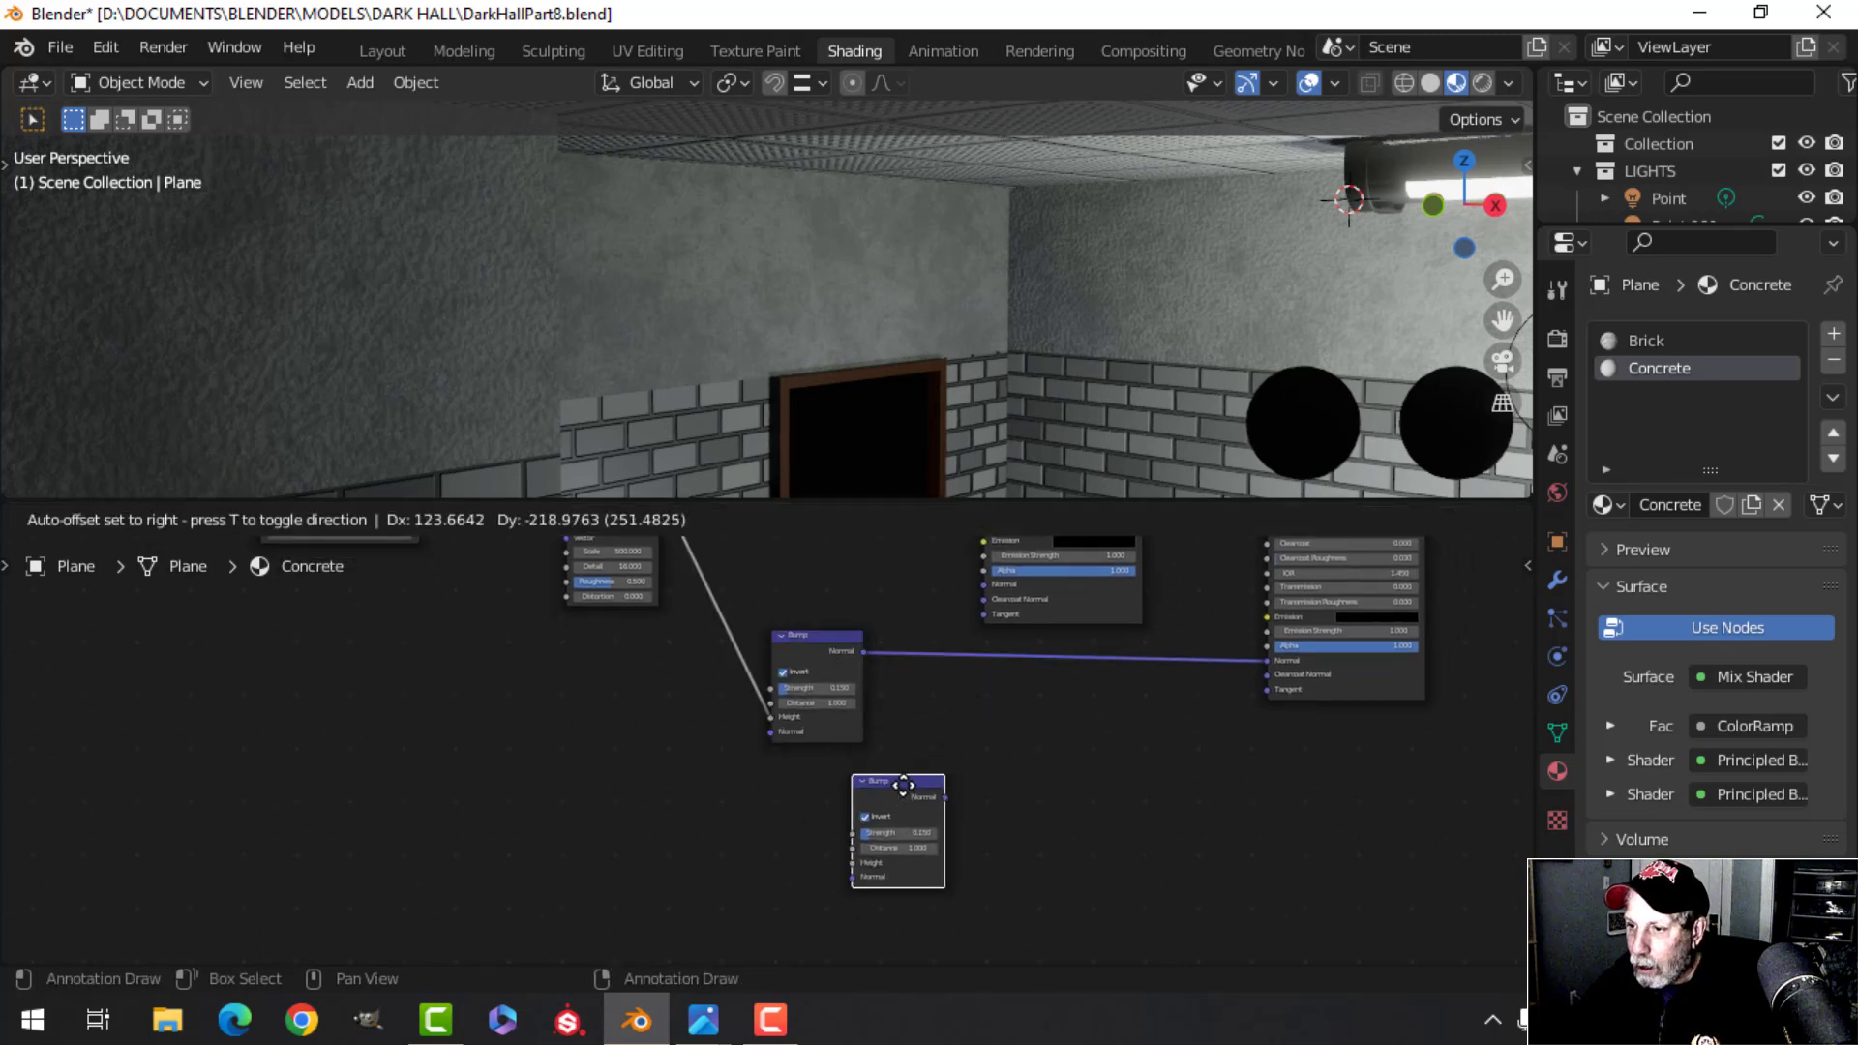
click(906, 790)
Duplicate the tiny-holes Noise Texture node twice and place both copies side by side below it for the concrete damage
scroll(721, 773, down, 5)
middle_drag(694, 831, 736, 863)
scroll(735, 864, up, 3)
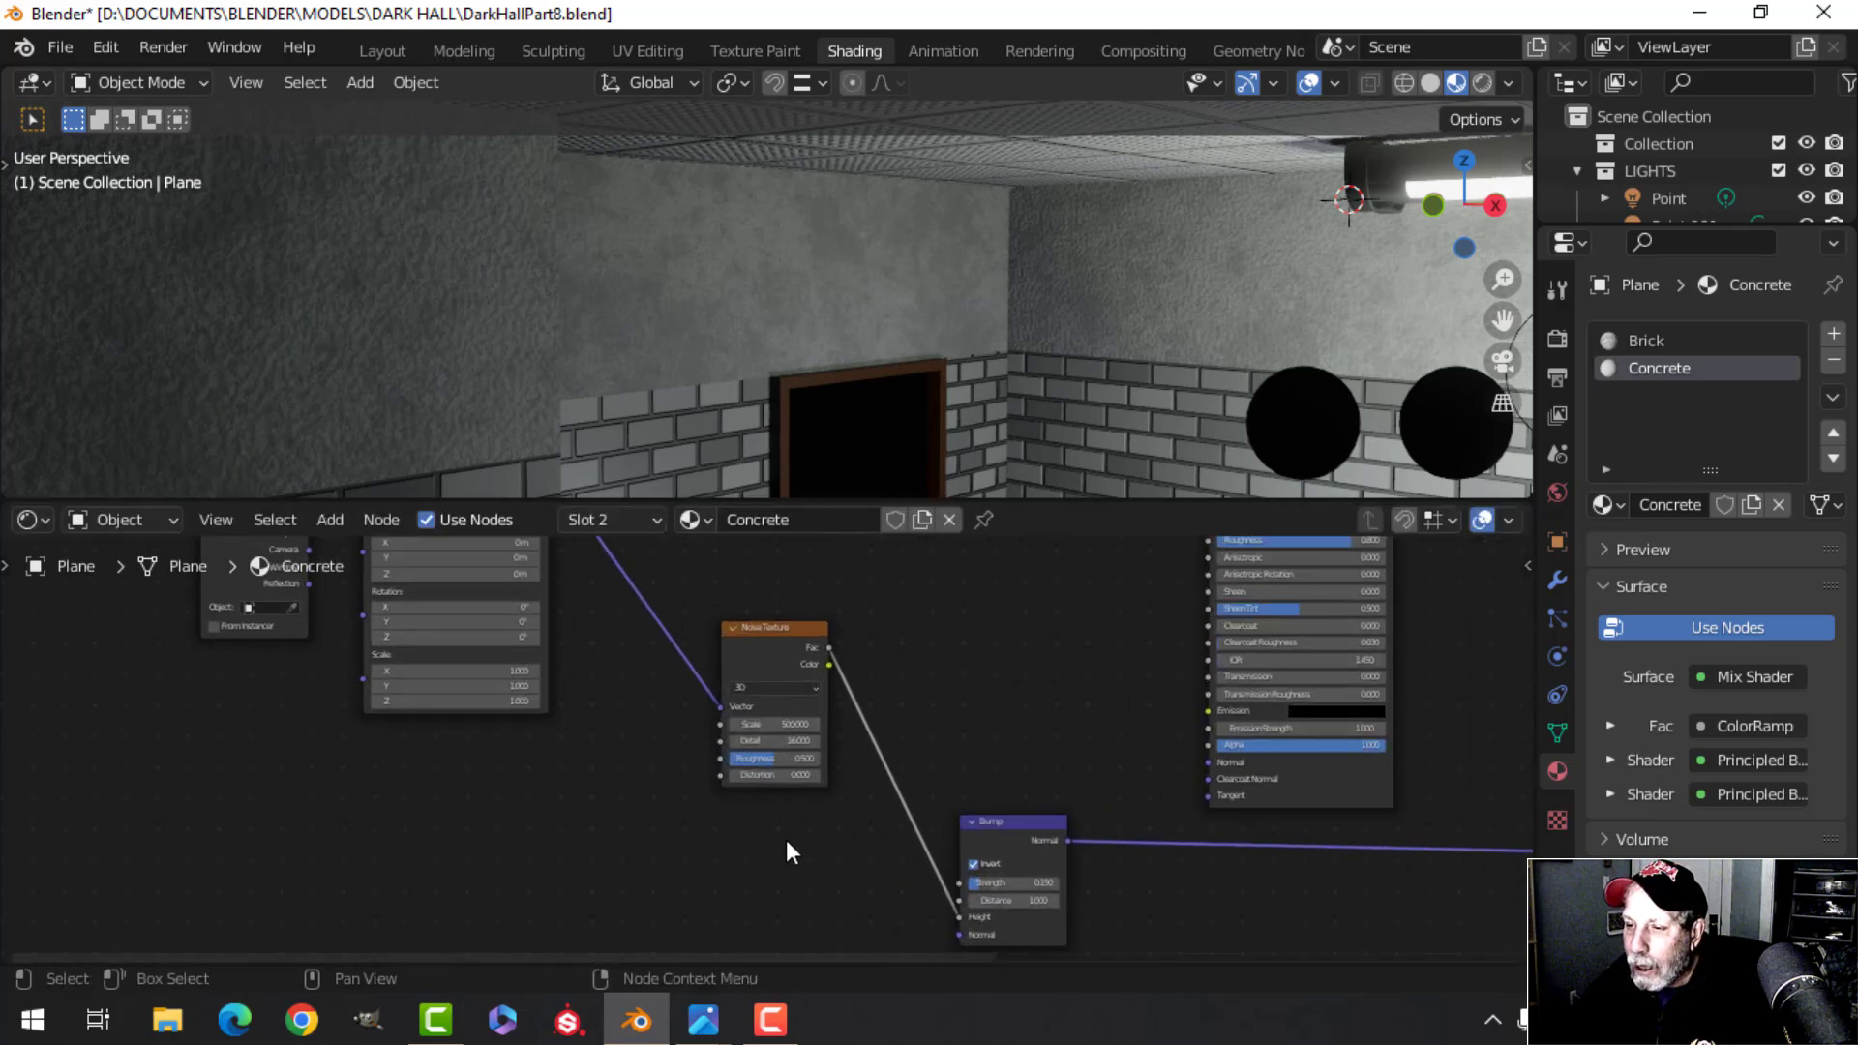
key(shift+d)
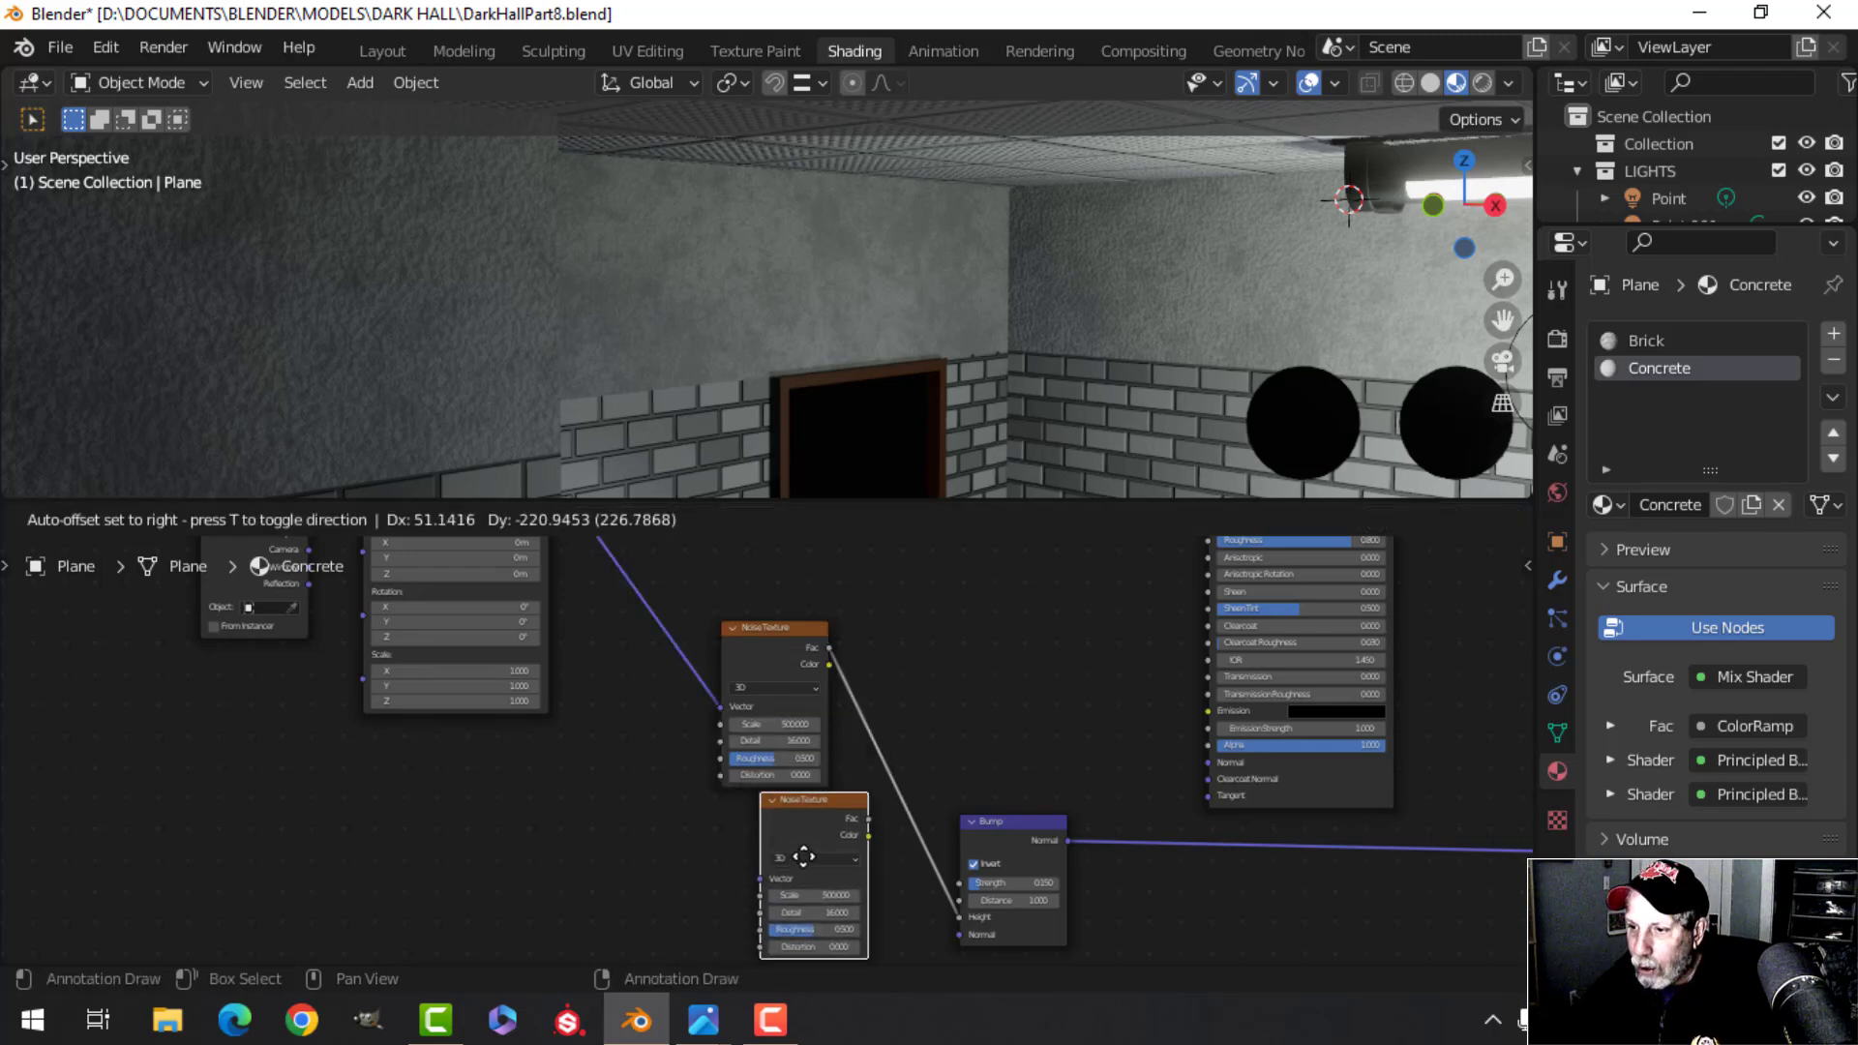
click(796, 890)
scroll(795, 891, down, 3)
middle_drag(844, 869, 748, 669)
key(shift+d)
click(750, 735)
Move the duplicated Bump node aside to make room, and add a ColorRamp node between it and the duplicated Noise Textures
scroll(874, 791, up, 3)
drag(1014, 778, 1146, 754)
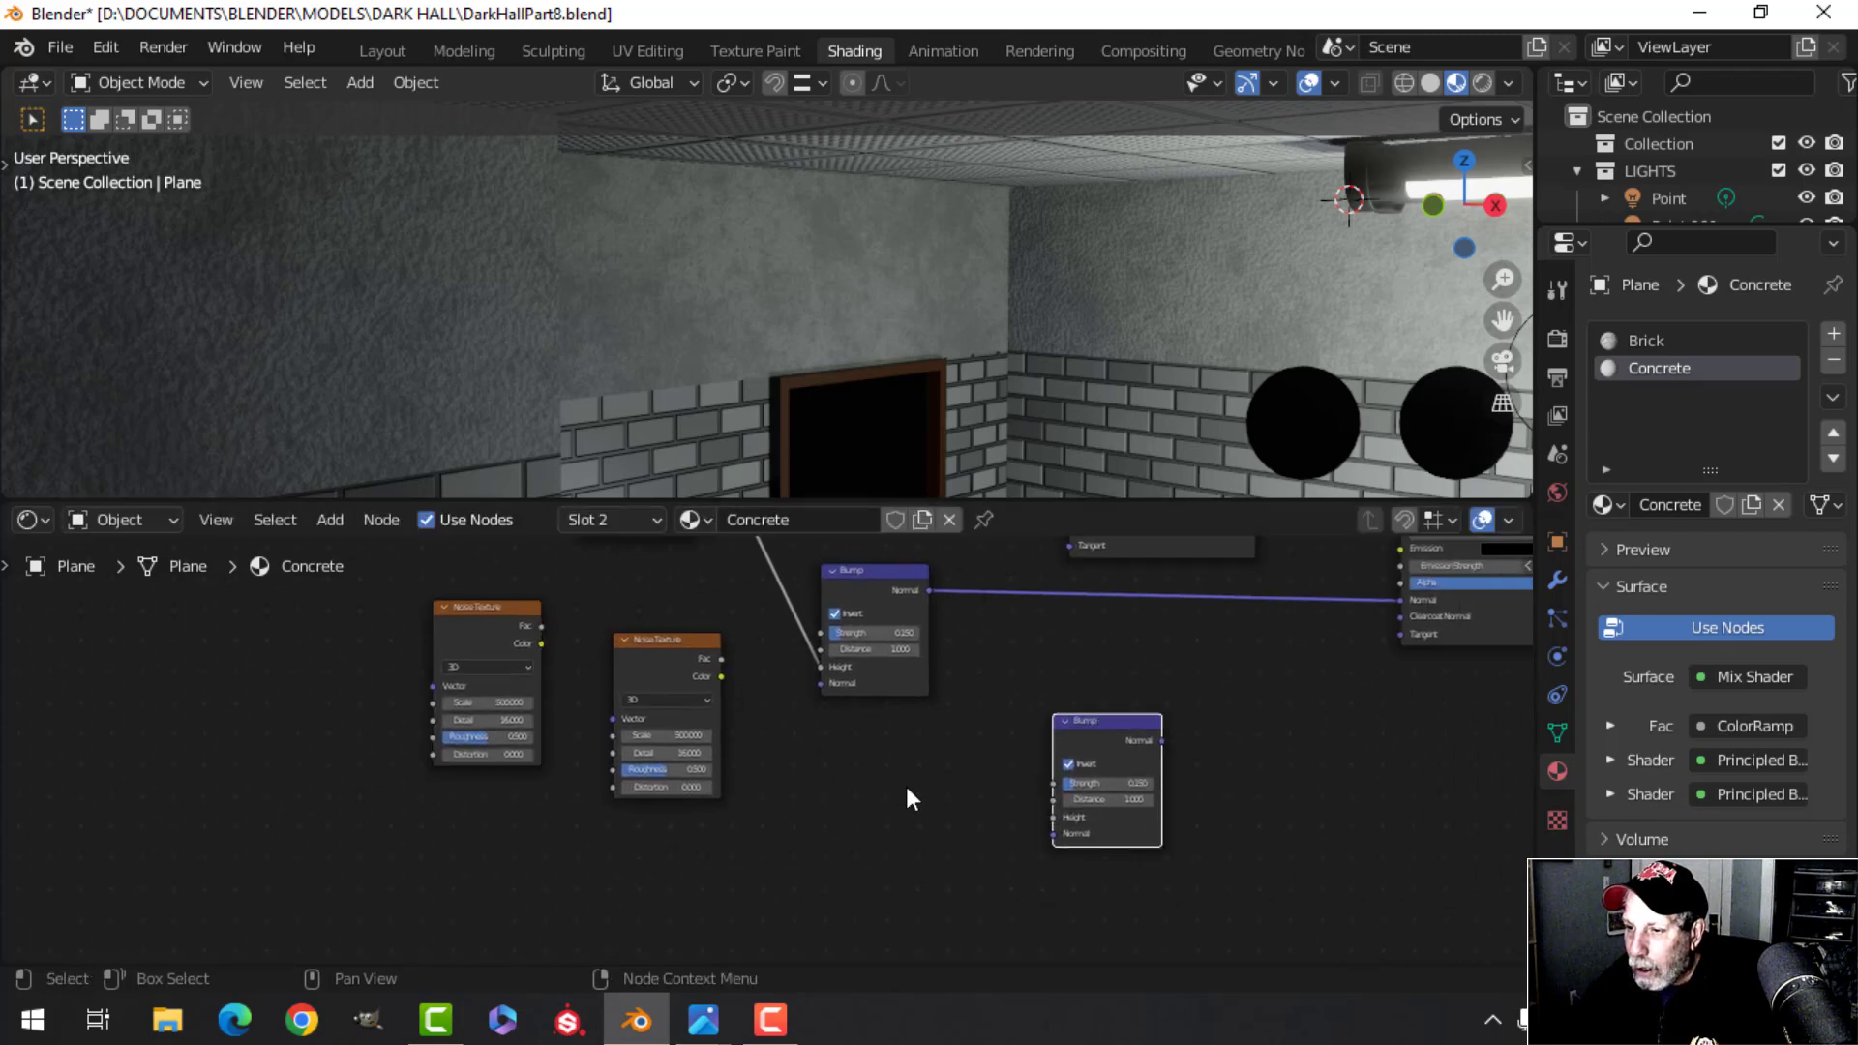
middle_drag(905, 786, 857, 801)
key(shift+a)
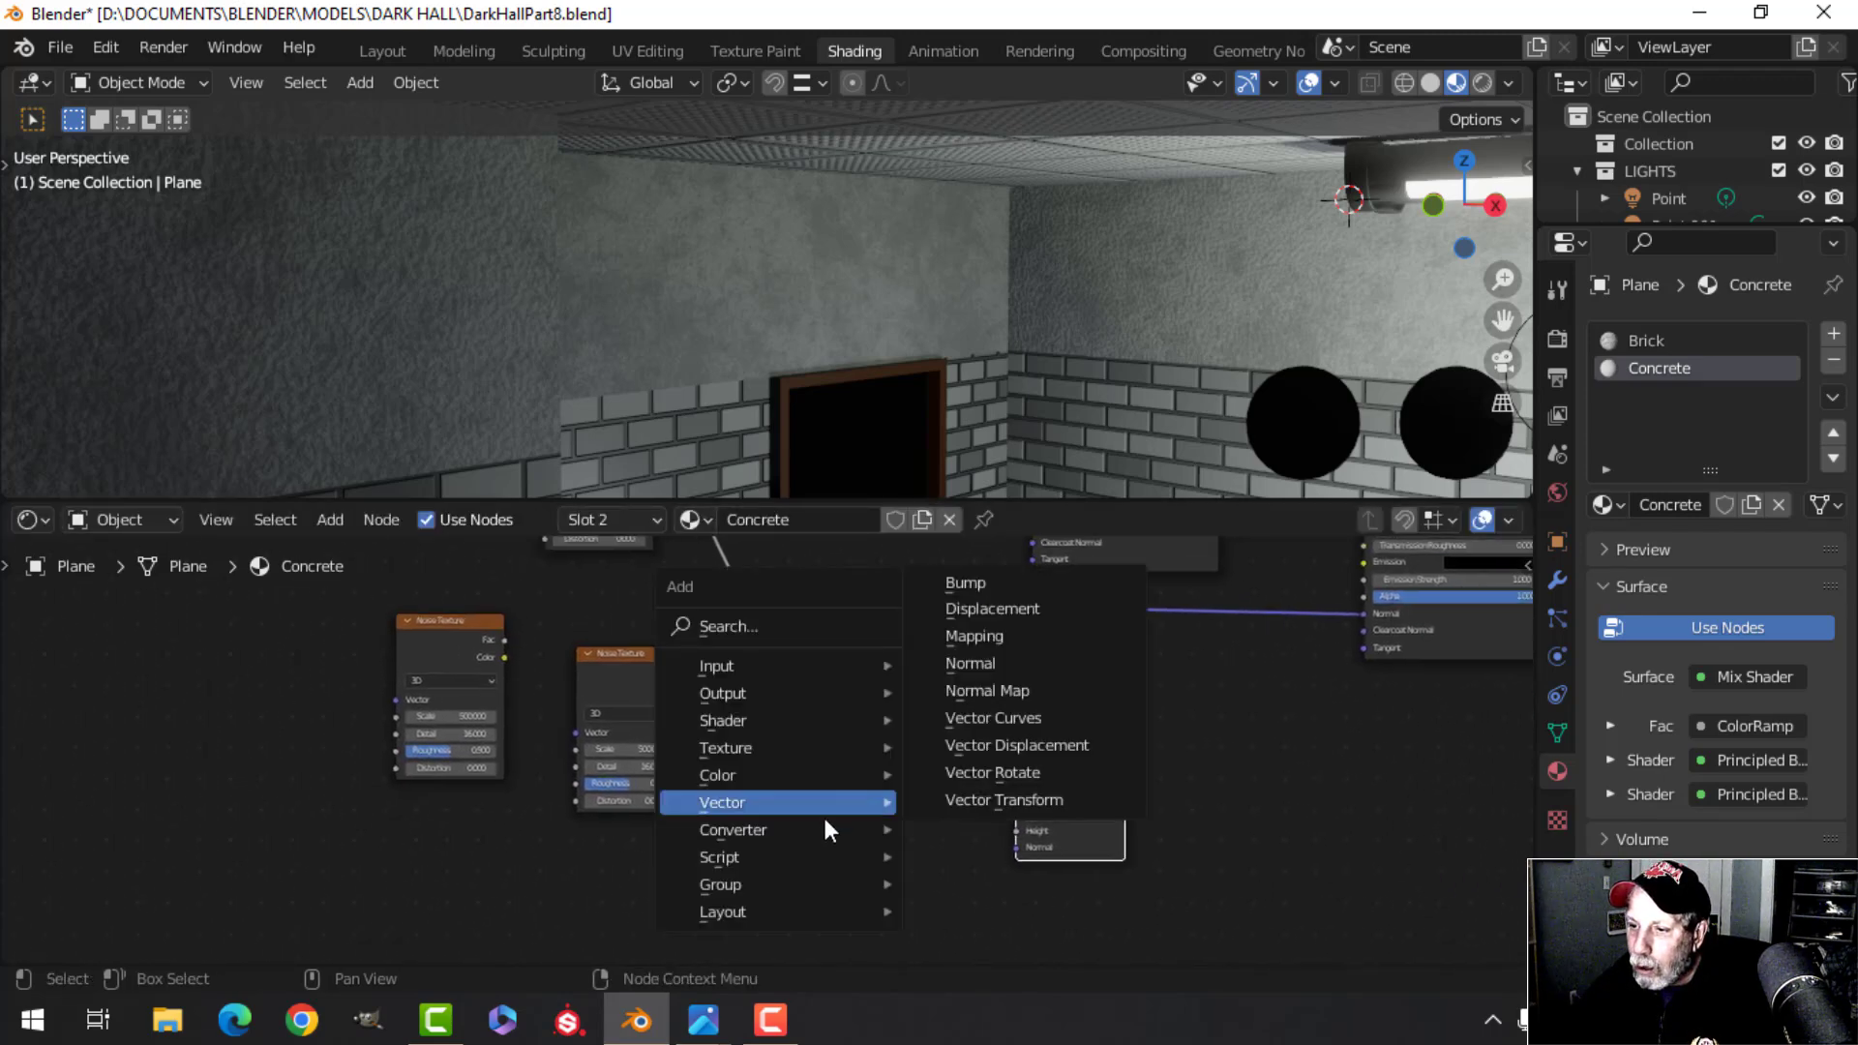
mouse_move(824, 829)
click(983, 471)
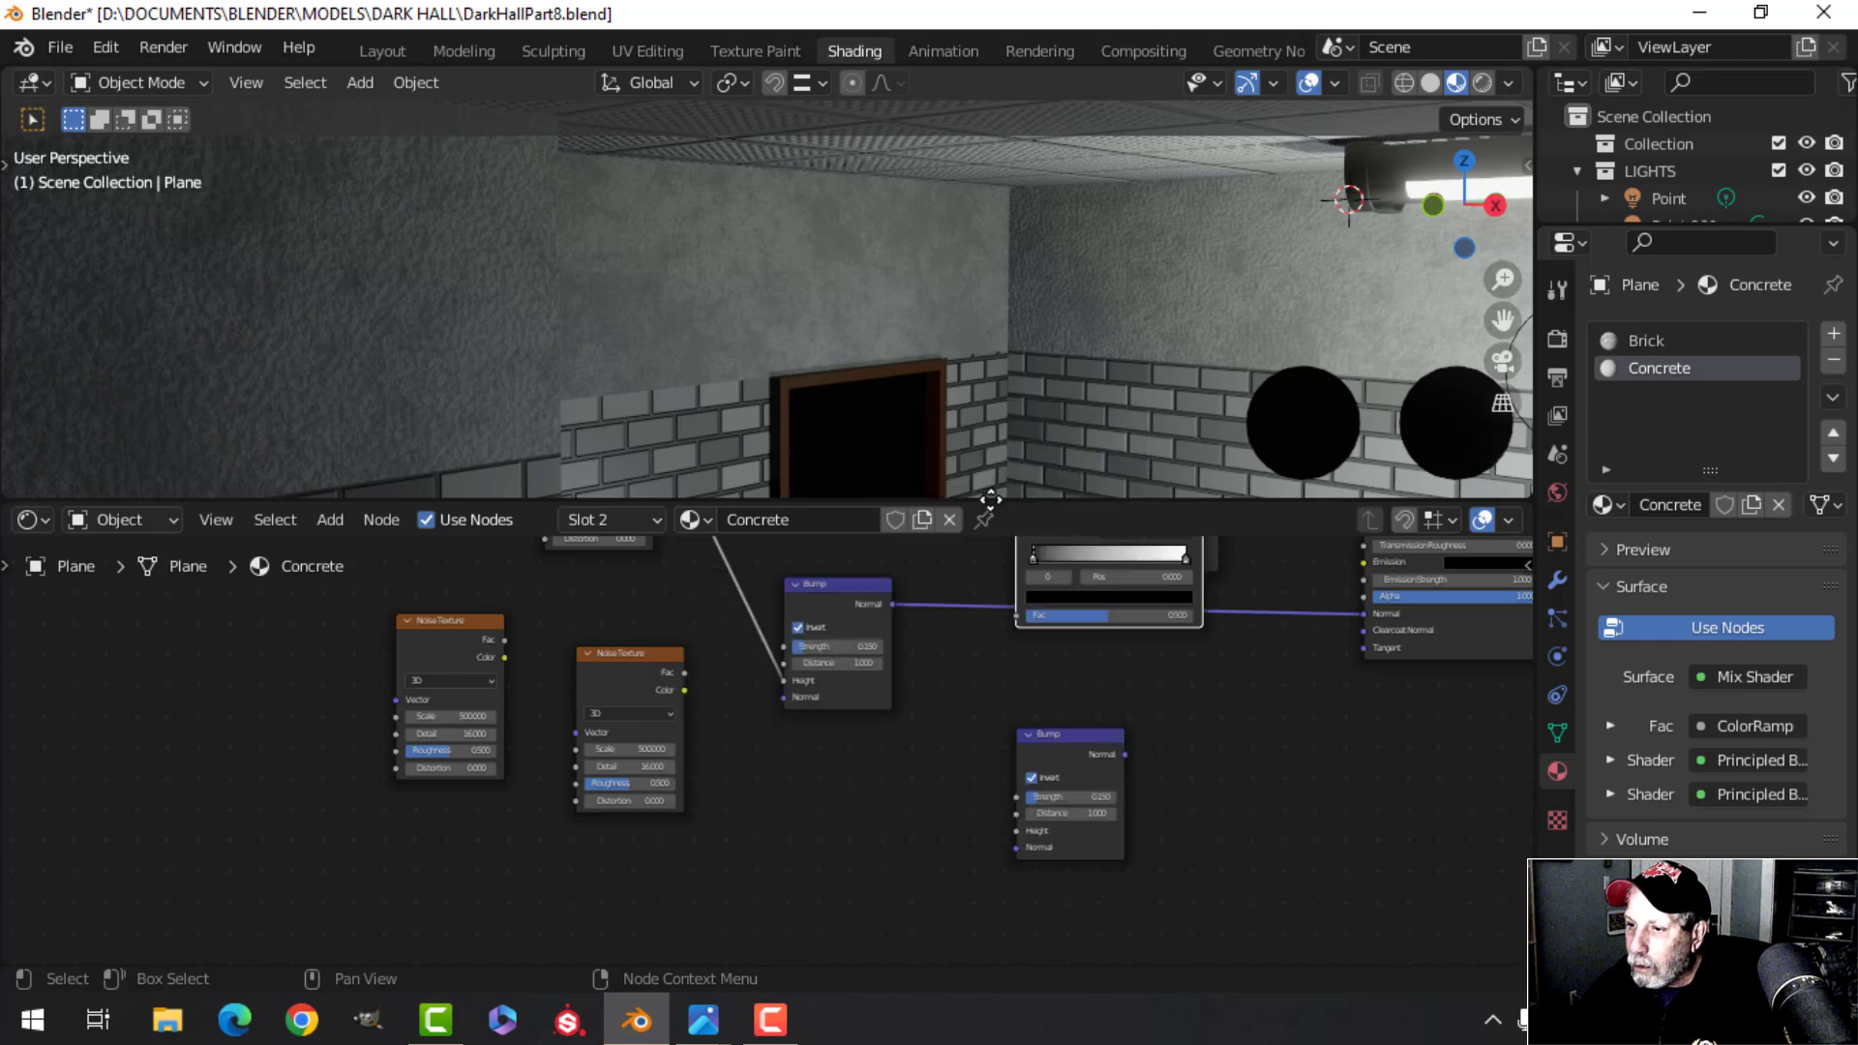
click(760, 753)
Connect the nearer damage Noise Texture's Fac to the ColorRamp's Fac, and the ColorRamp's Color to the duplicated Bump's Height
drag(684, 673, 760, 901)
scroll(925, 863, up, 4)
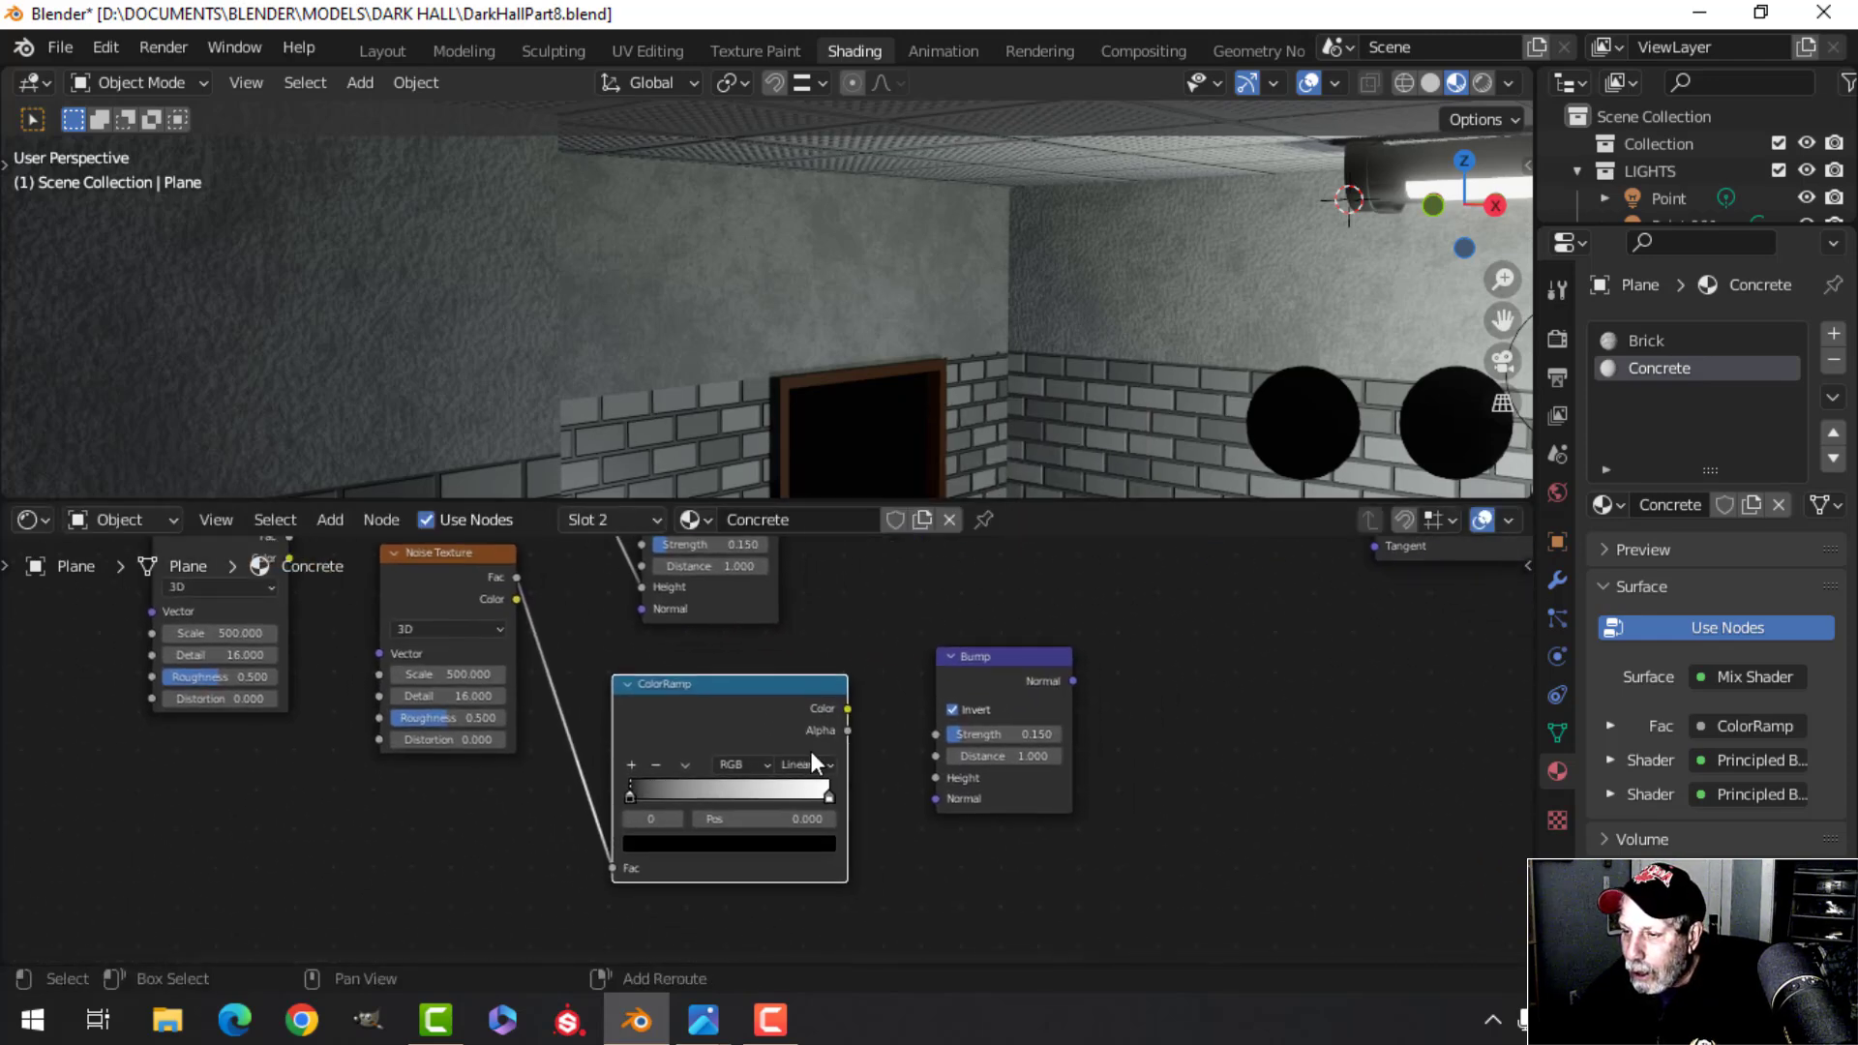
drag(868, 698, 980, 784)
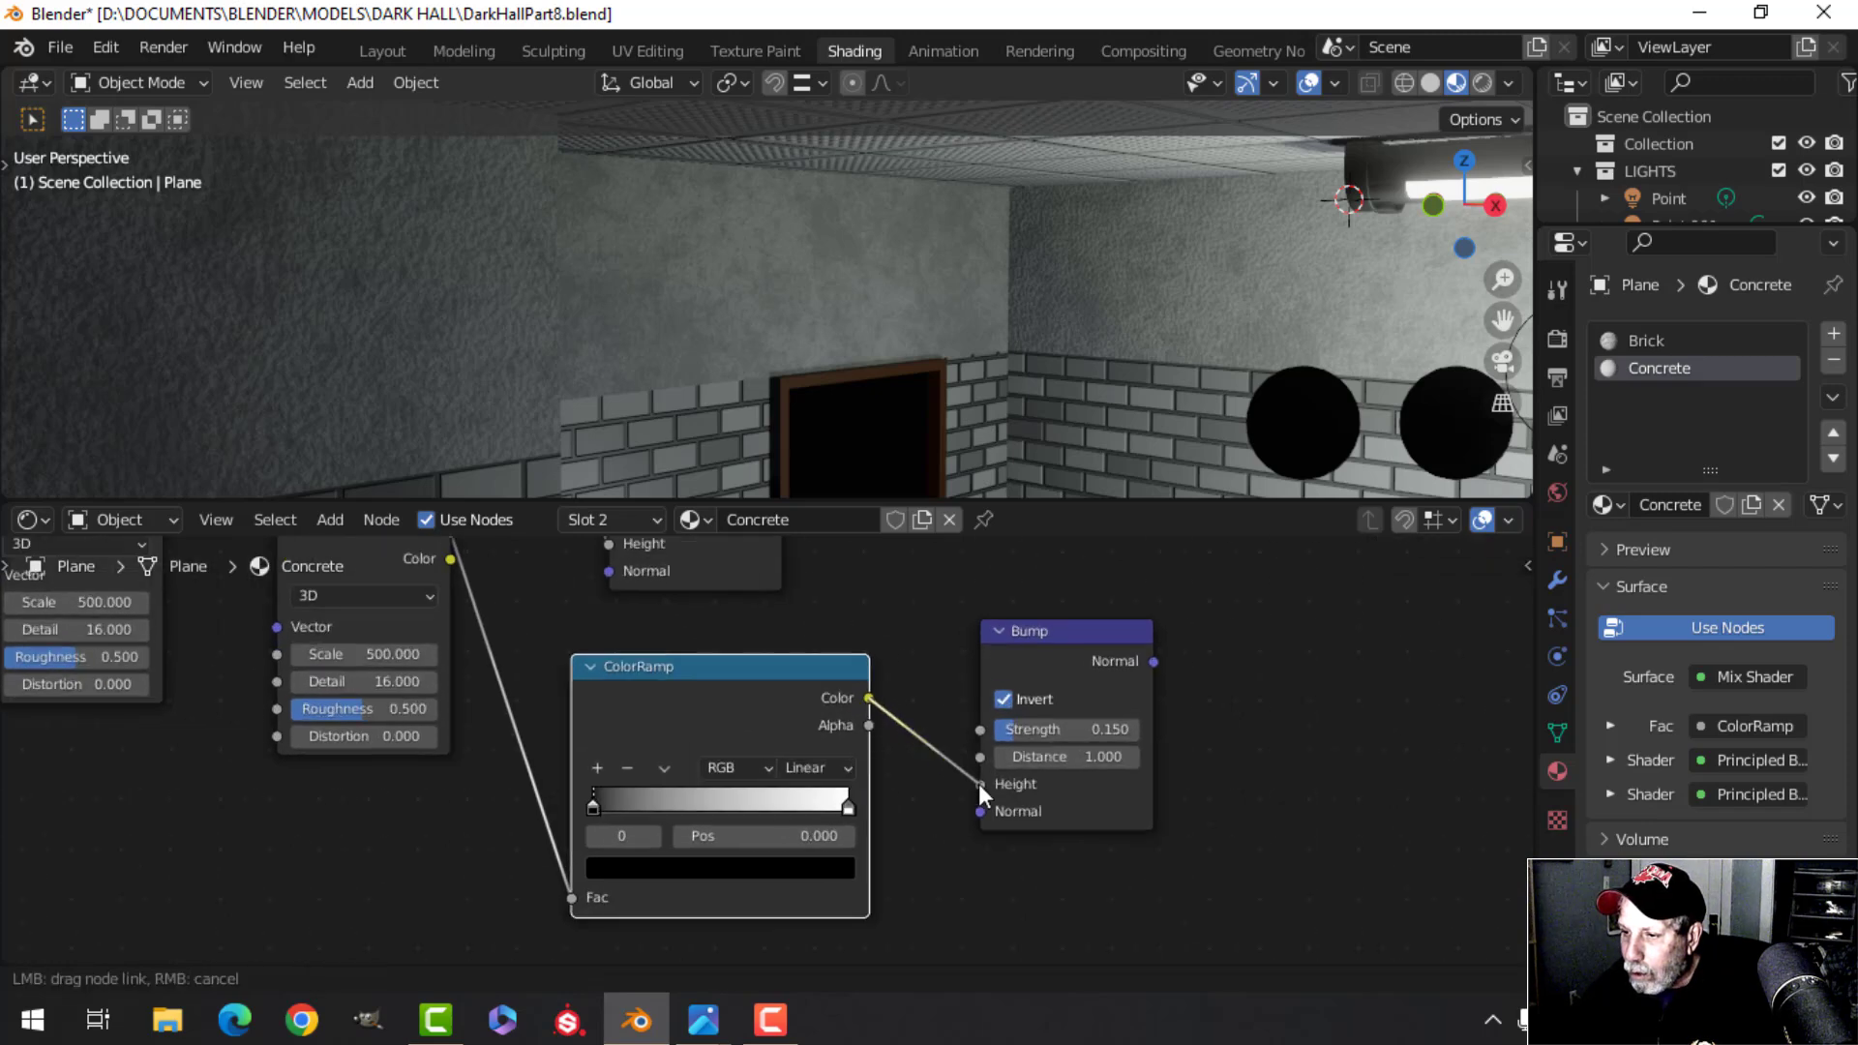
Switch to SimpleConcrete.jpg in Photos and check the concrete-damage Noise Texture, ColorRamp and Bump settings against the new nodes
scroll(842, 827, down, 3)
scroll(817, 829, up, 2)
middle_drag(817, 830, 975, 858)
middle_drag(773, 797, 817, 851)
scroll(818, 873, down, 1)
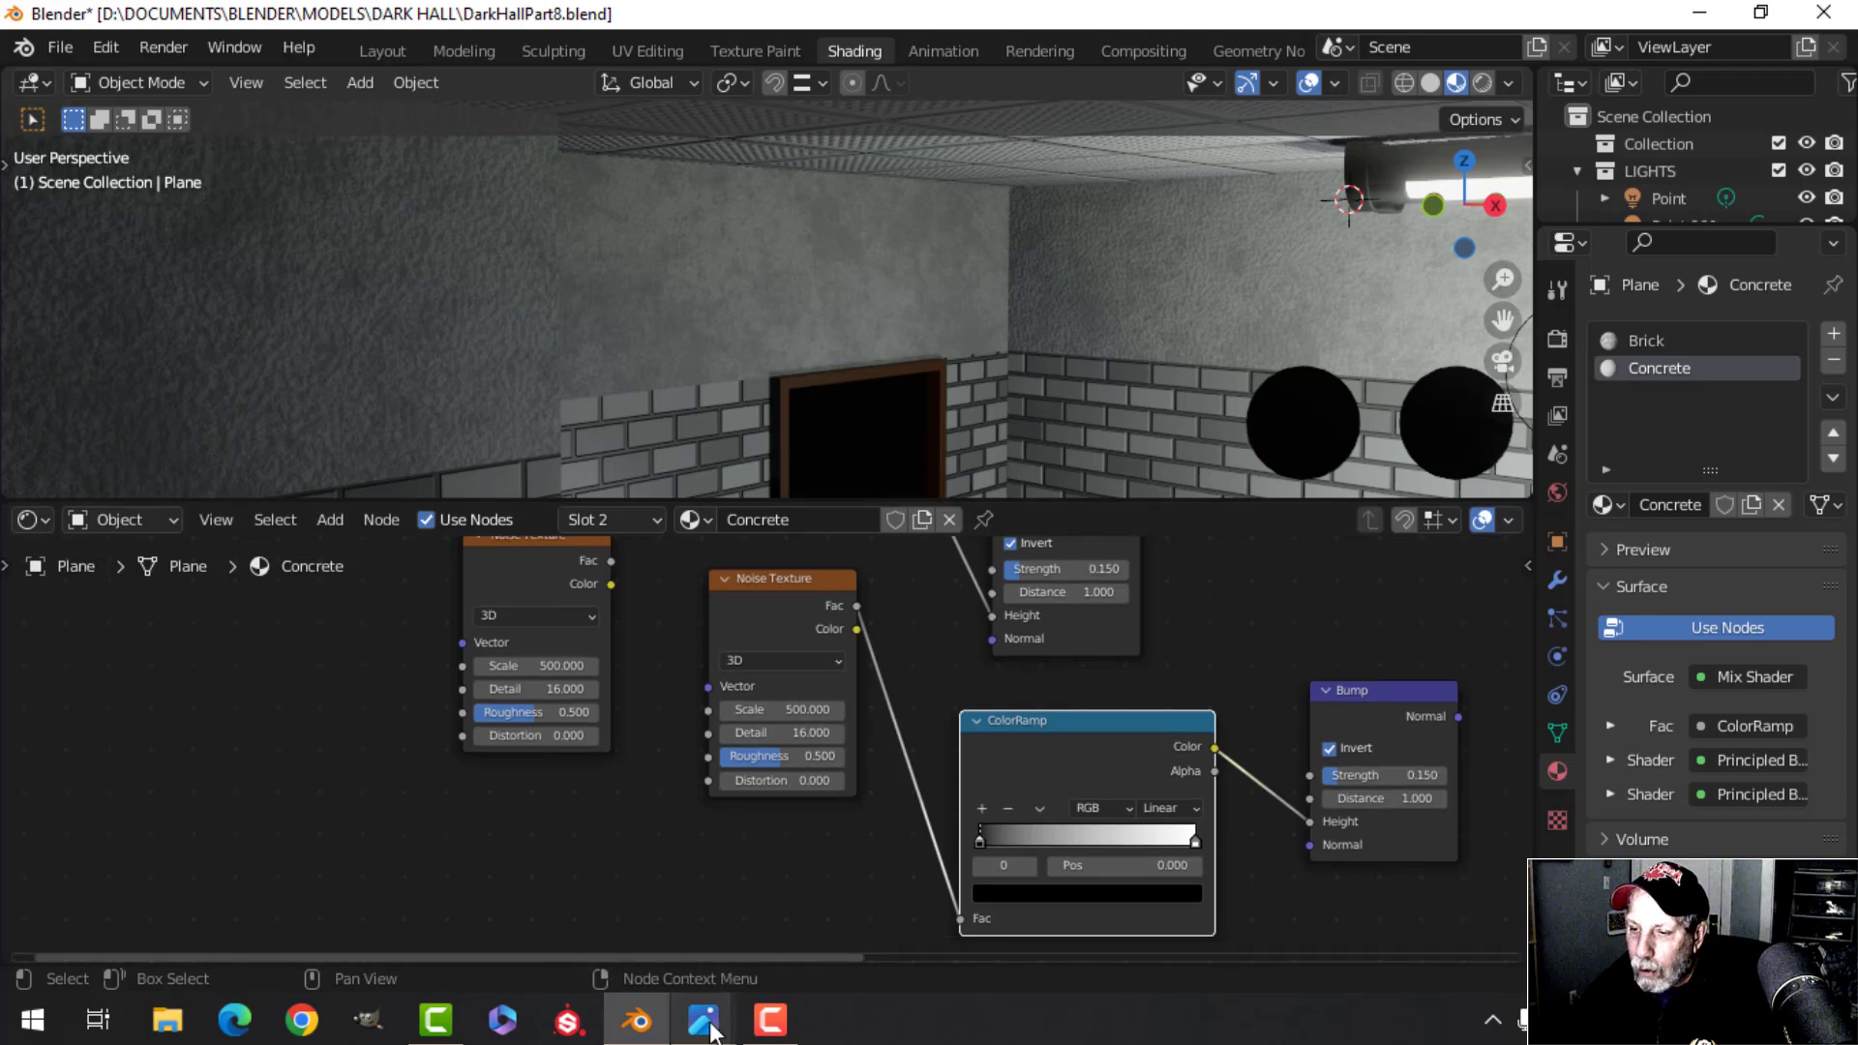
mouse_move(703, 1016)
click(814, 897)
click(813, 900)
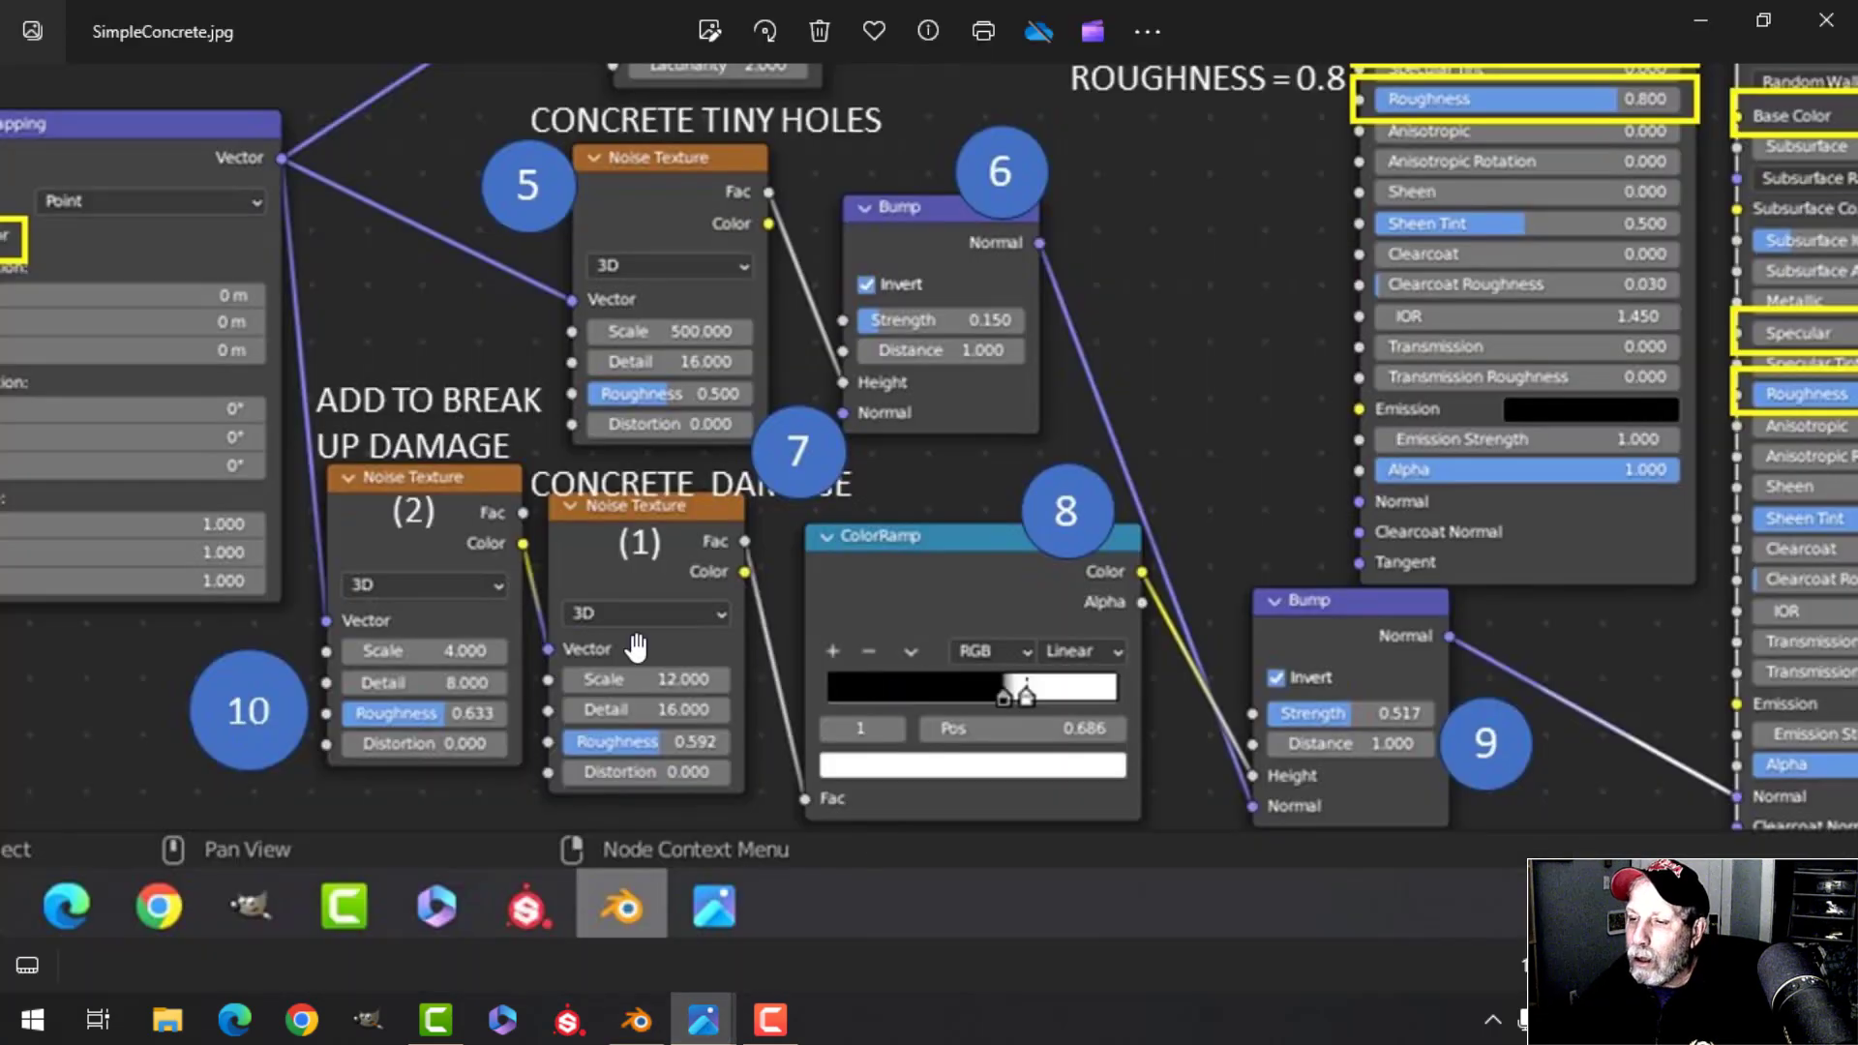
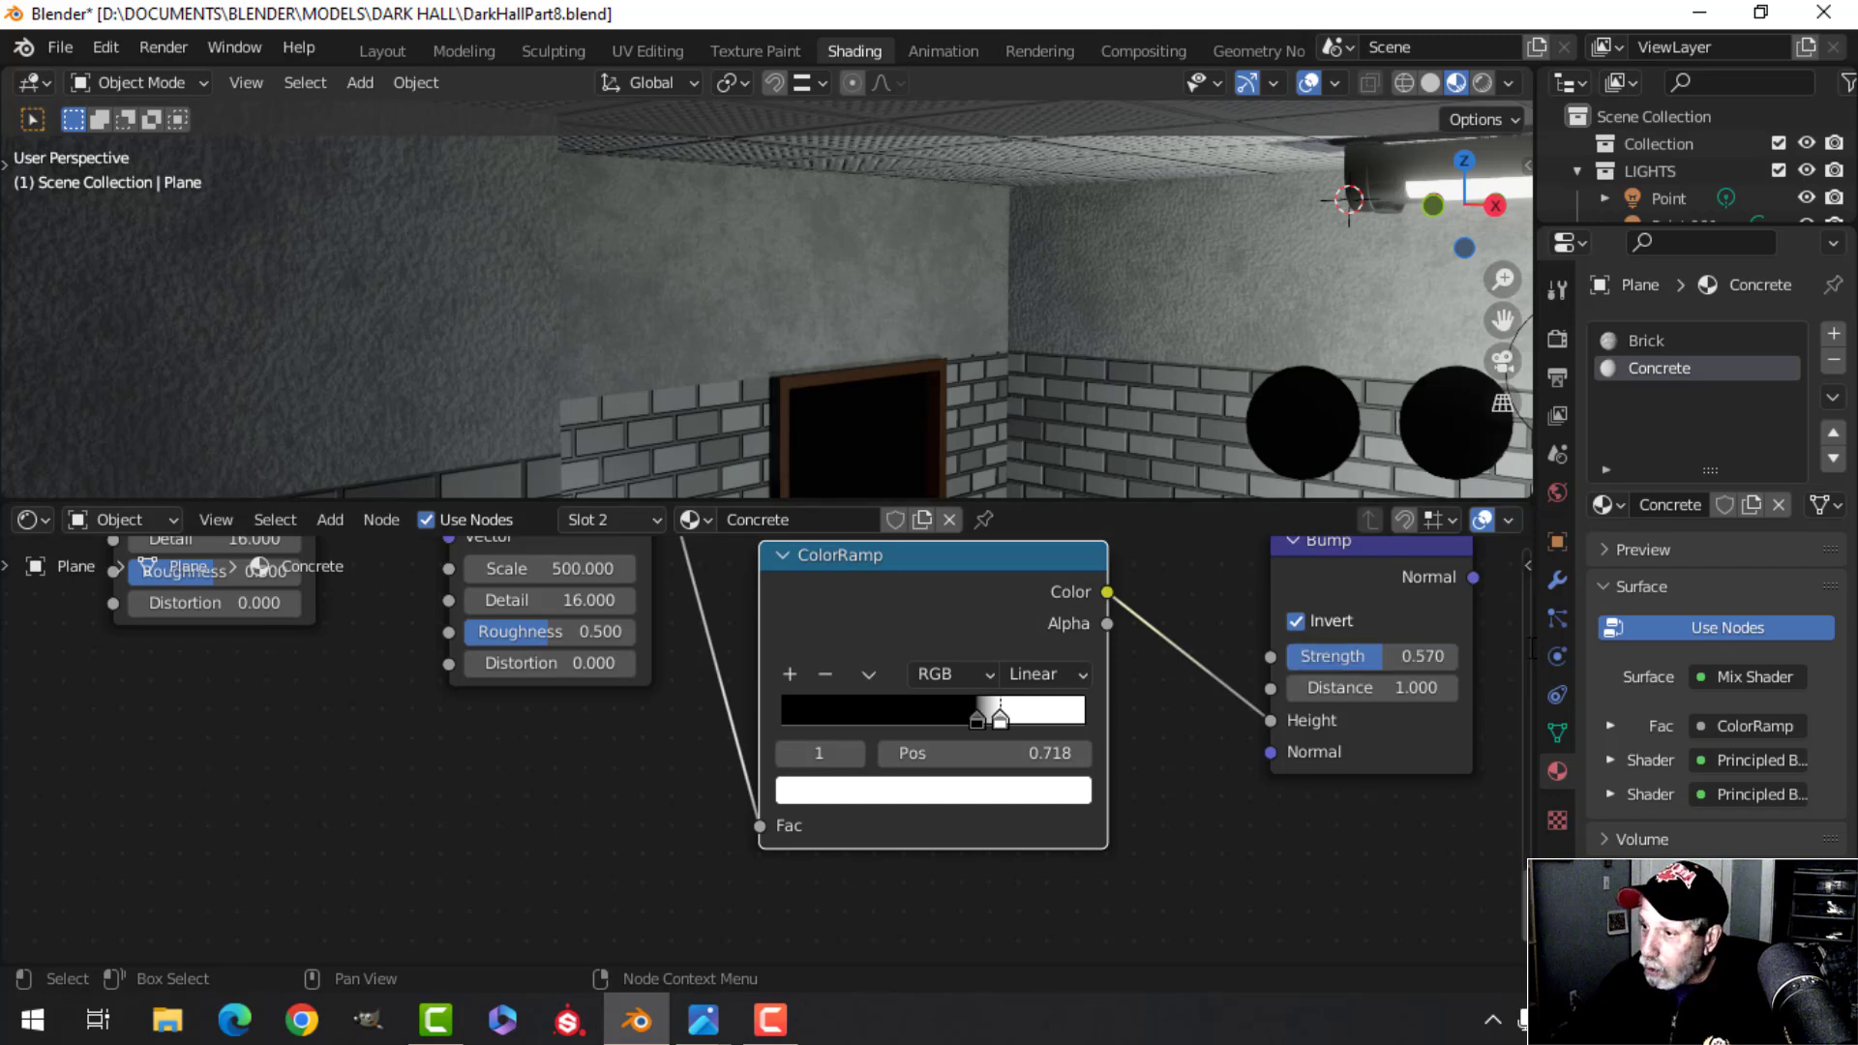
Set the Scale of the Noise Texture feeding the new ColorRamp to 16
scroll(1248, 789, down, 1)
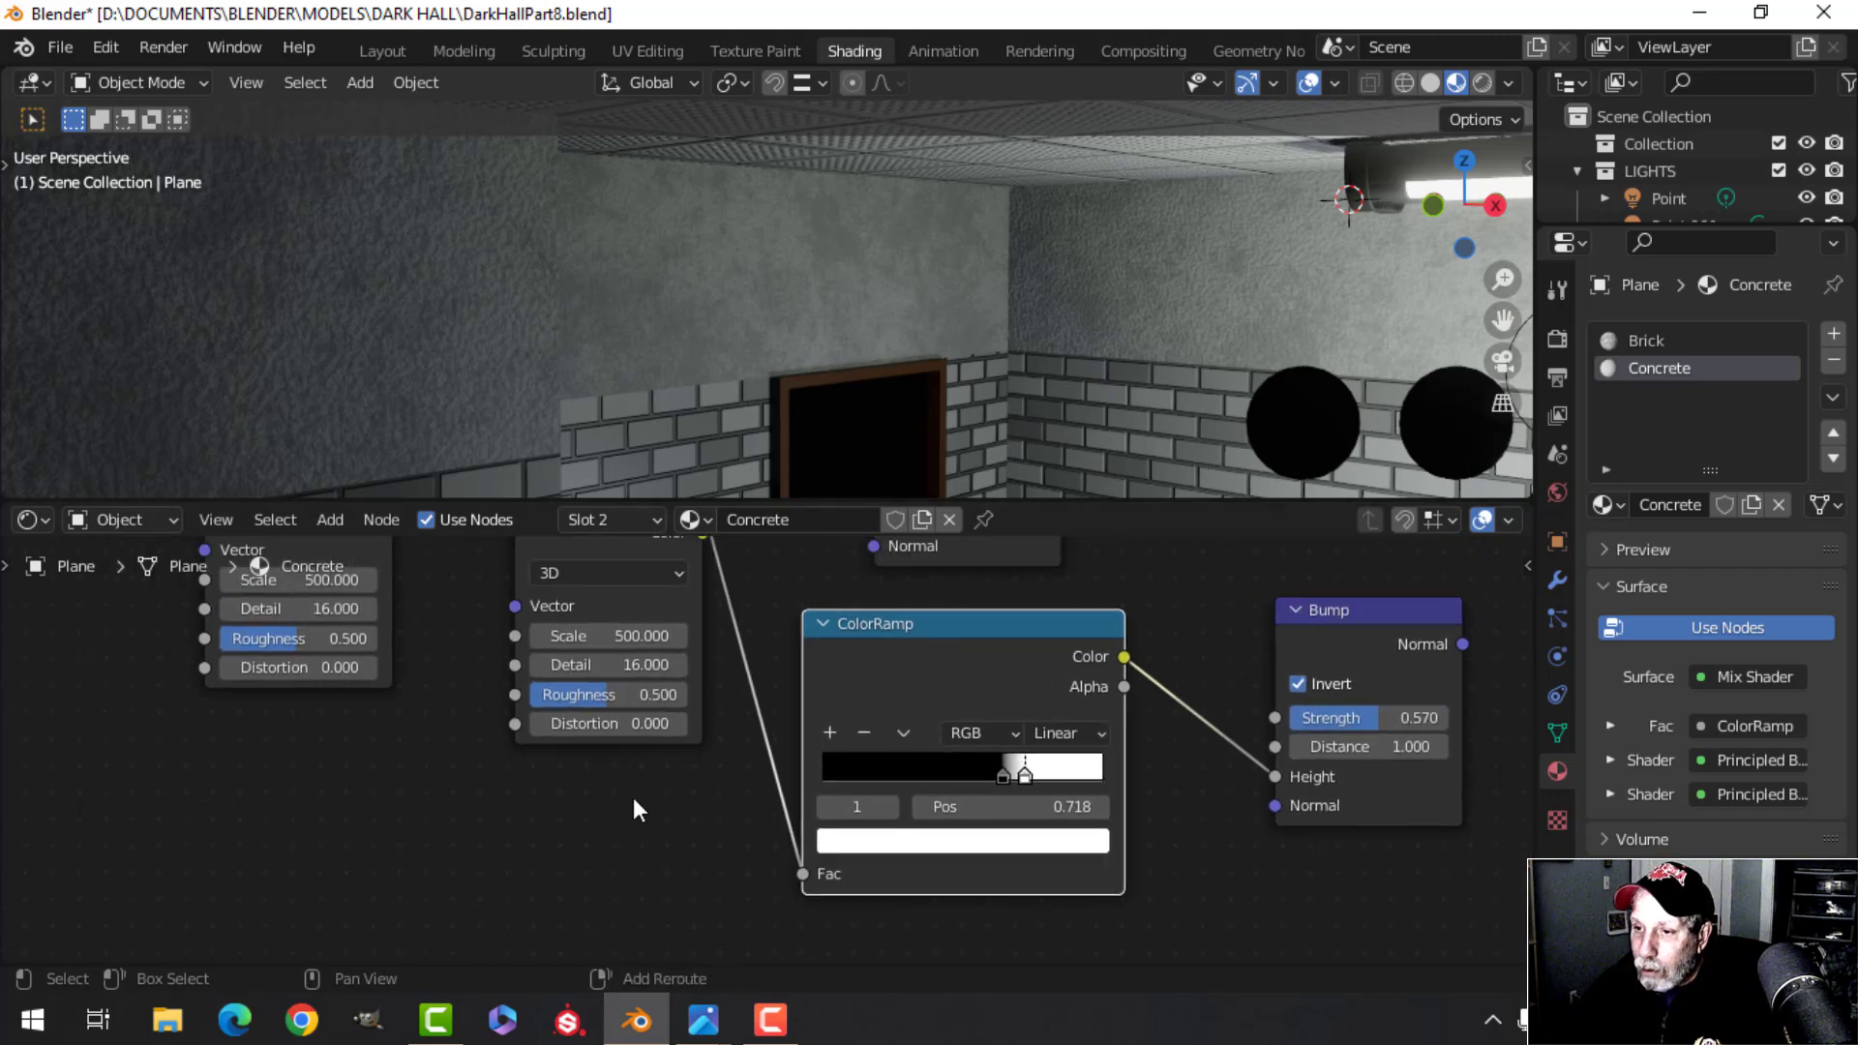
middle_drag(635, 809, 742, 857)
scroll(741, 862, up, 3)
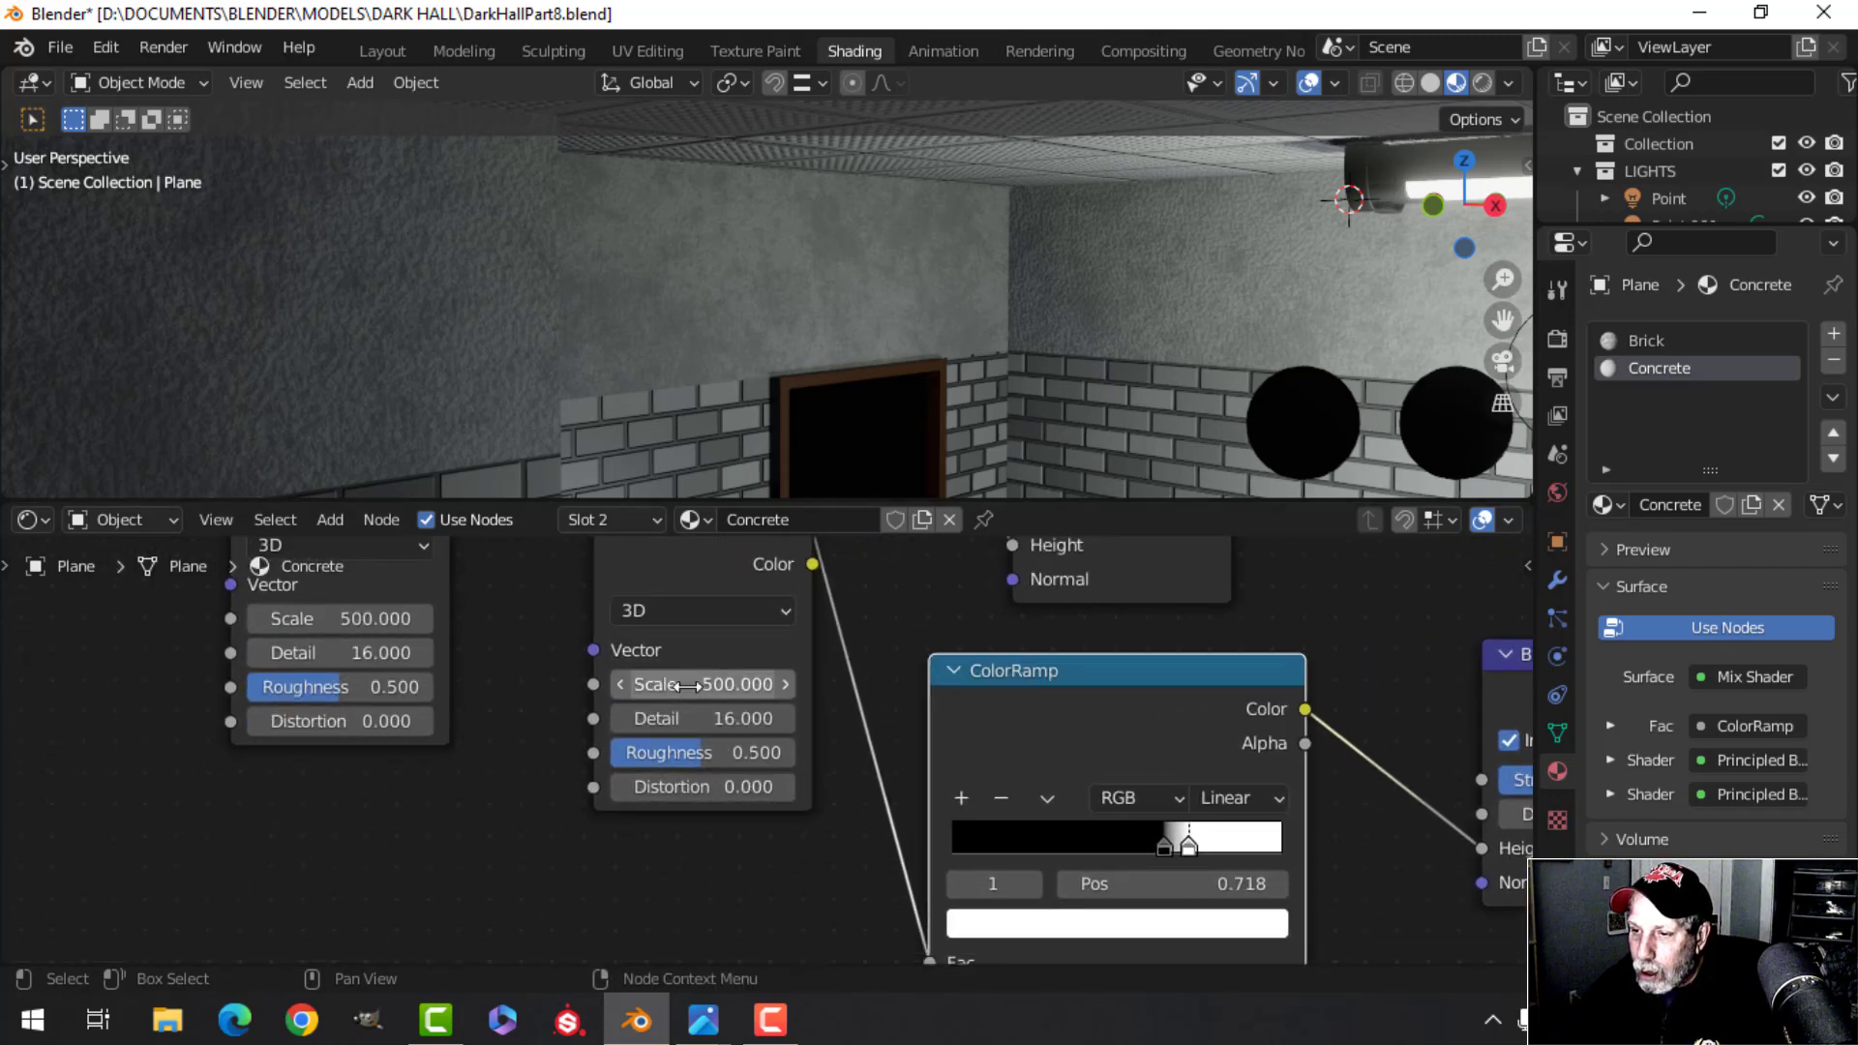
double_click(777, 685)
text(1)
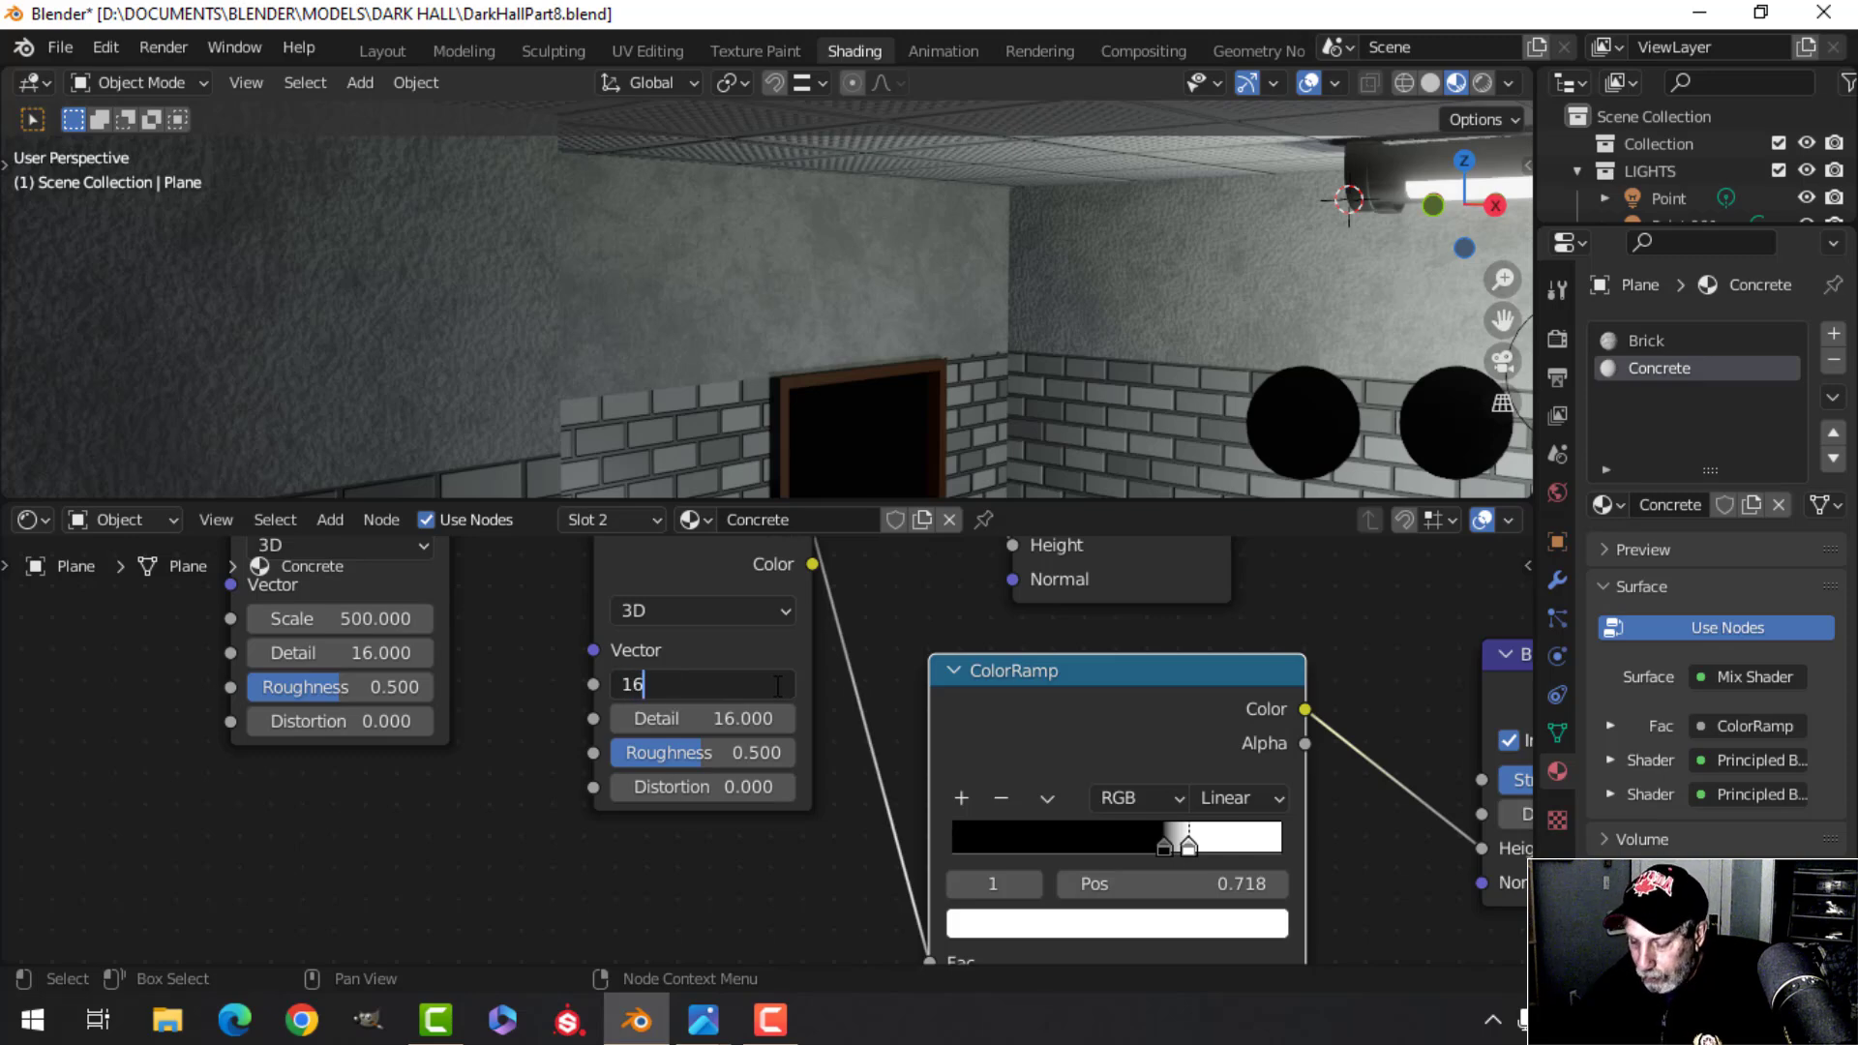
text(6)
key(Return)
Following SimpleConcrete.jpg, set the Noise Texture feeding the ColorRamp to Scale 12, Detail 16 and Roughness 0.592
mouse_move(703, 1016)
click(821, 895)
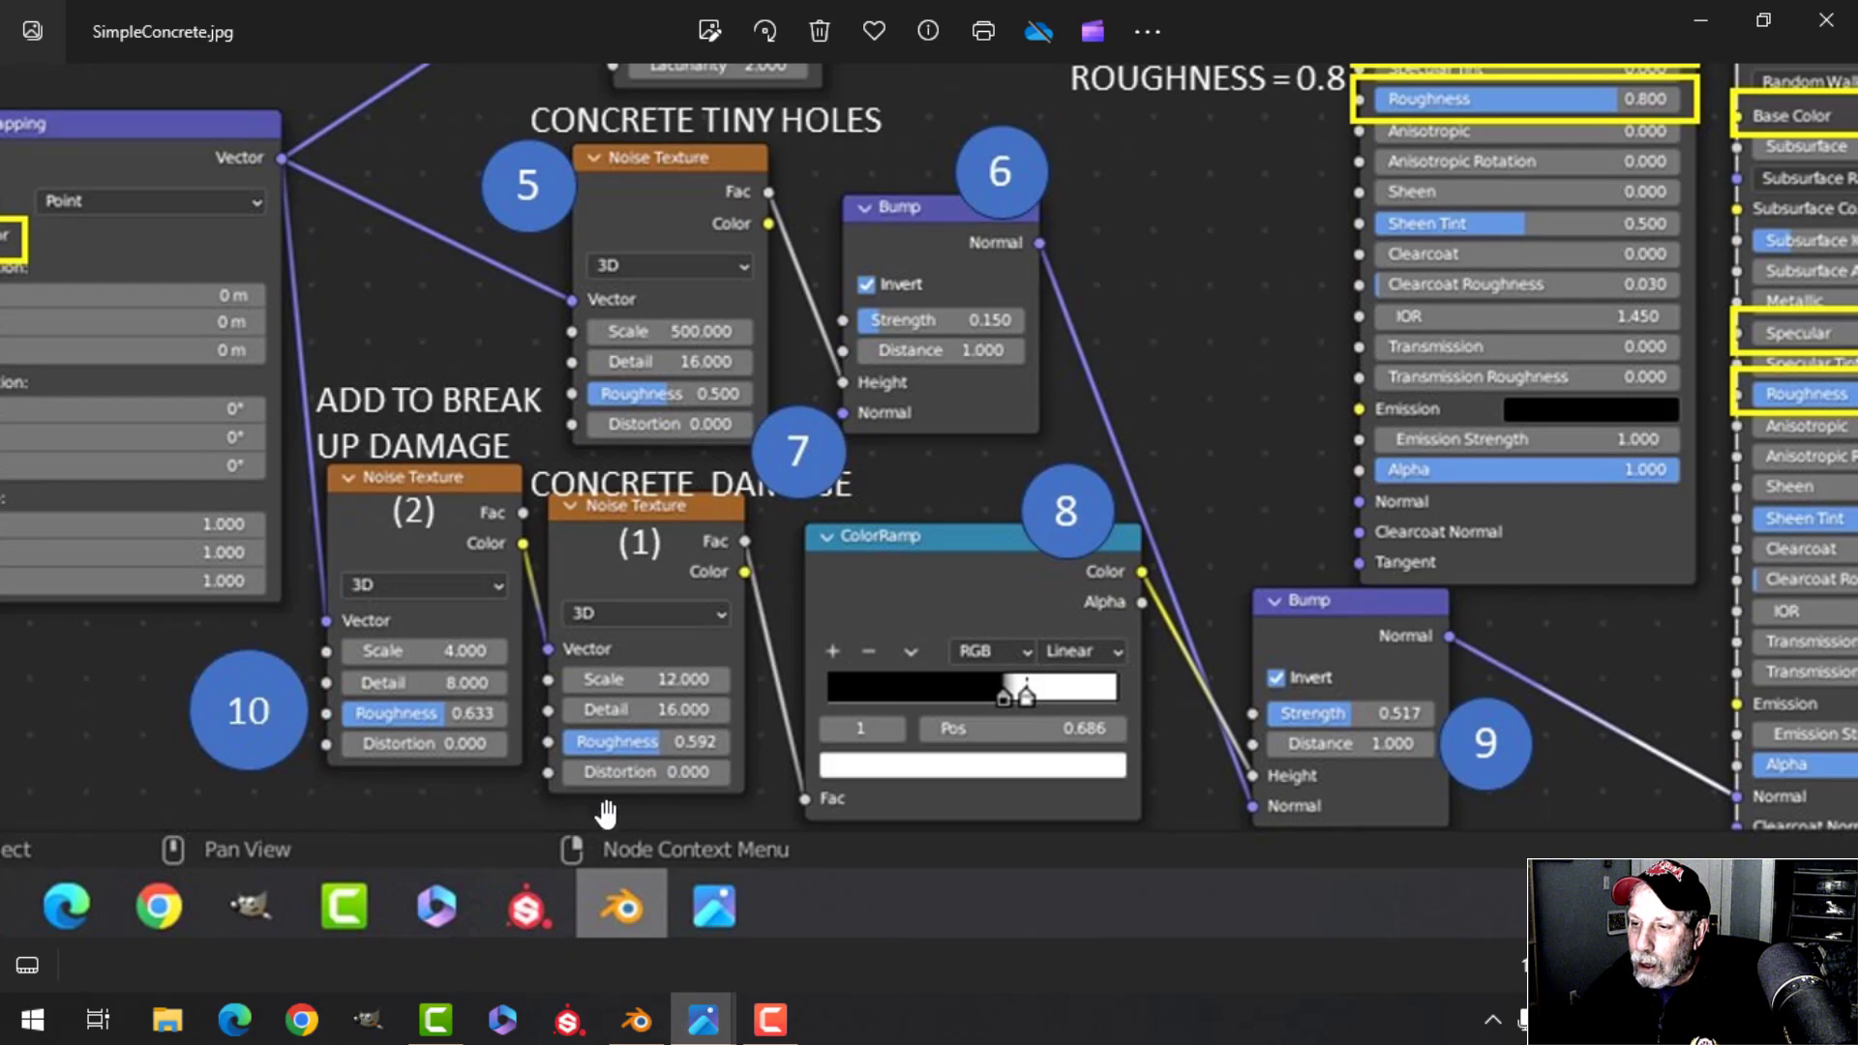
click(636, 1019)
click(709, 684)
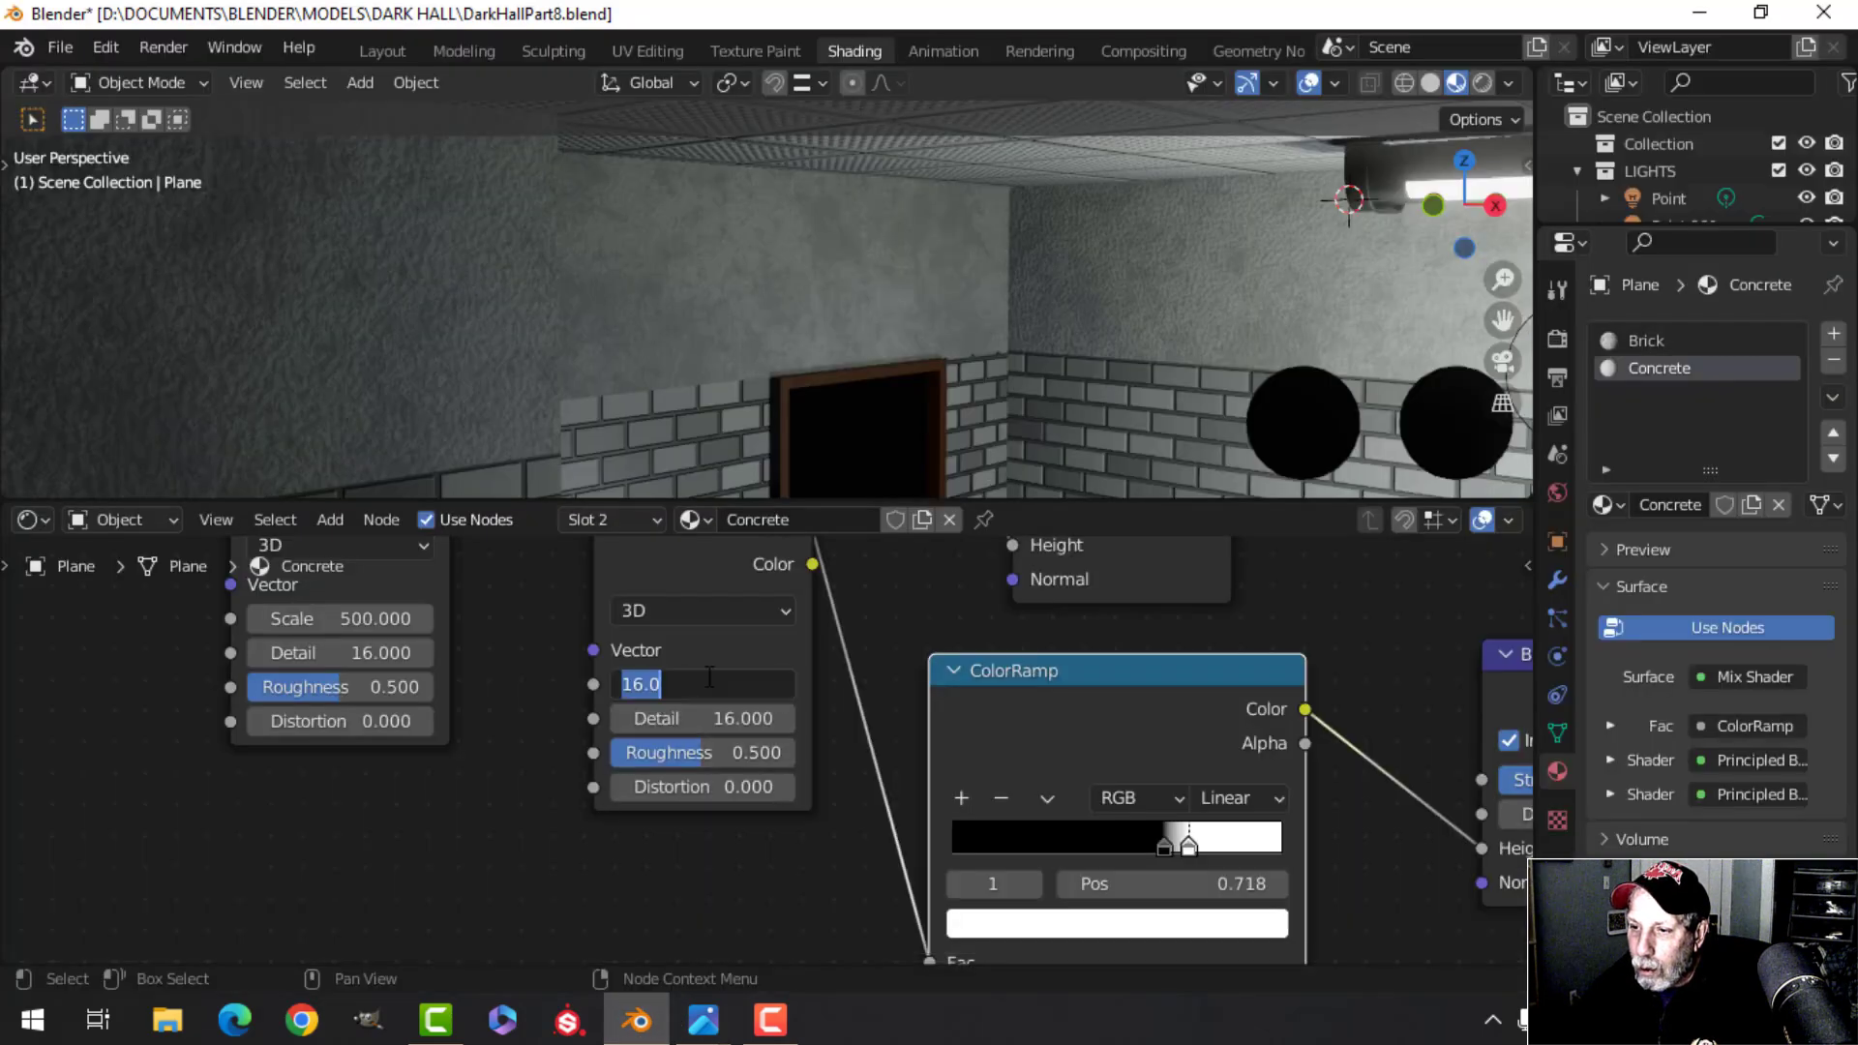
text(12)
key(Return)
click(720, 720)
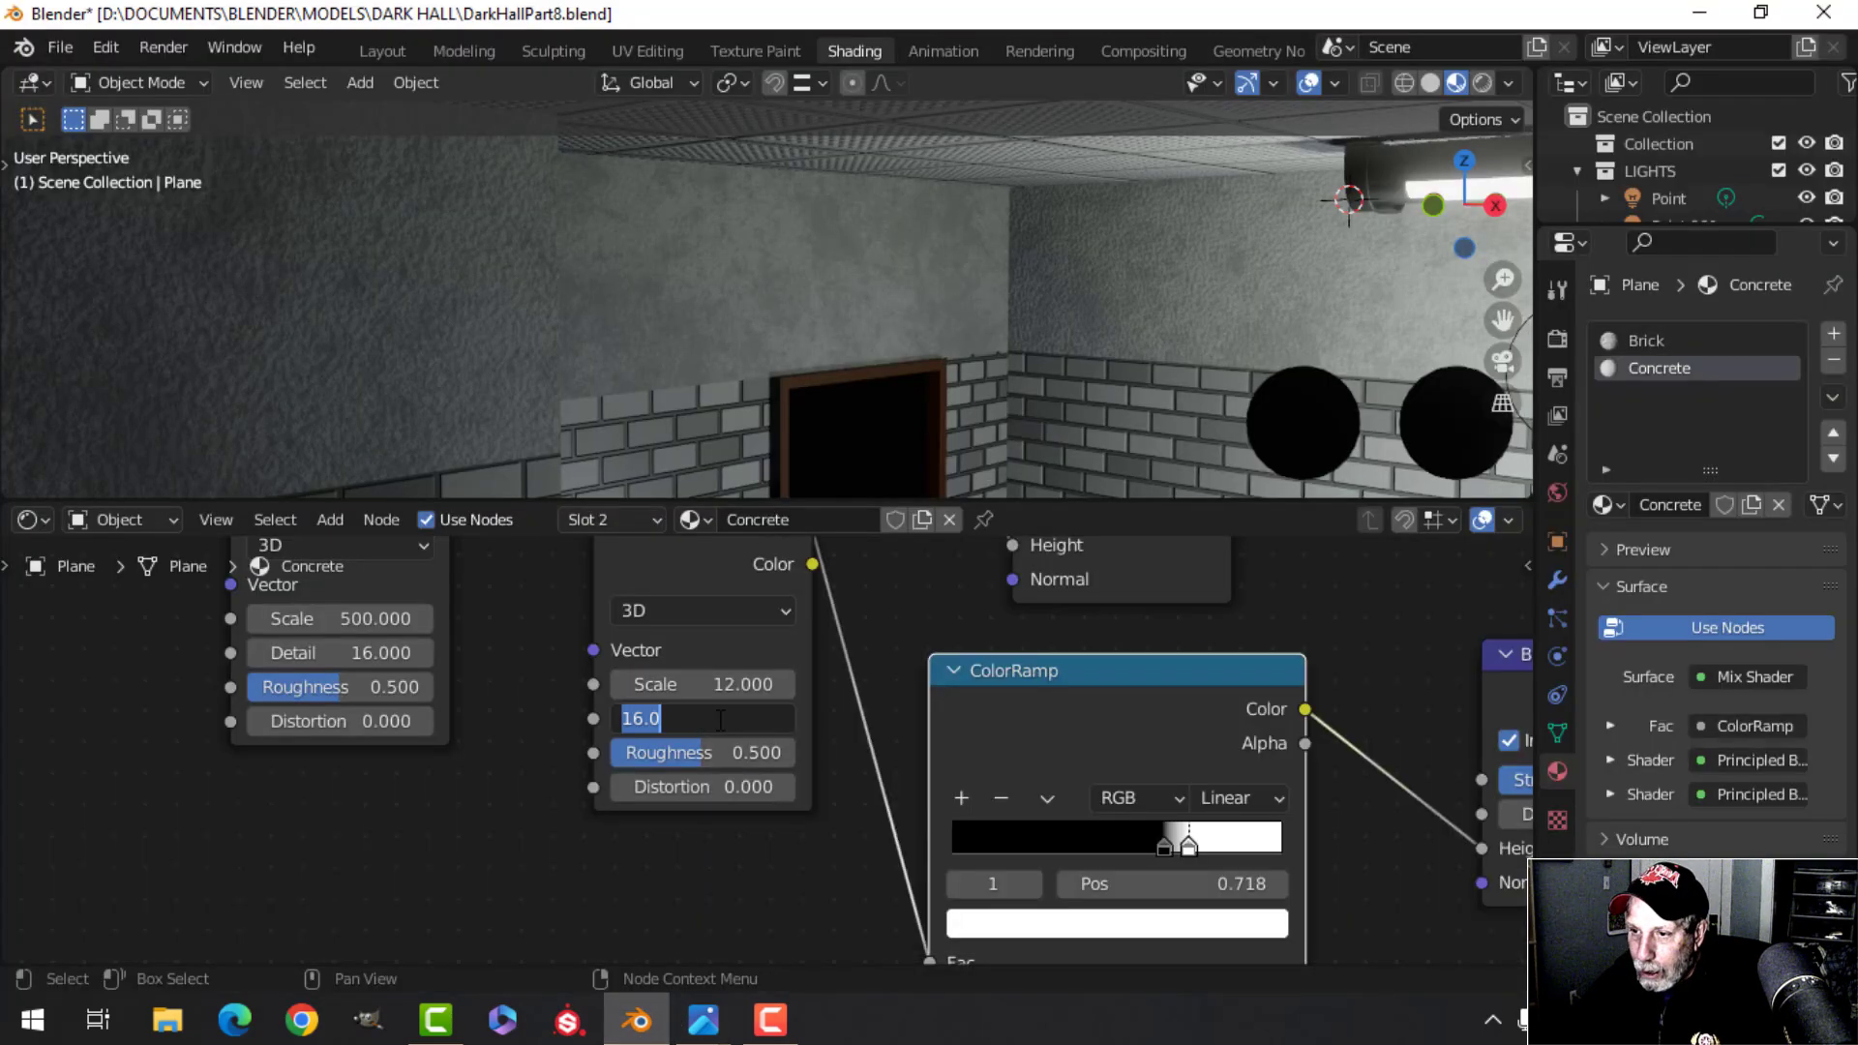
key(Return)
click(774, 751)
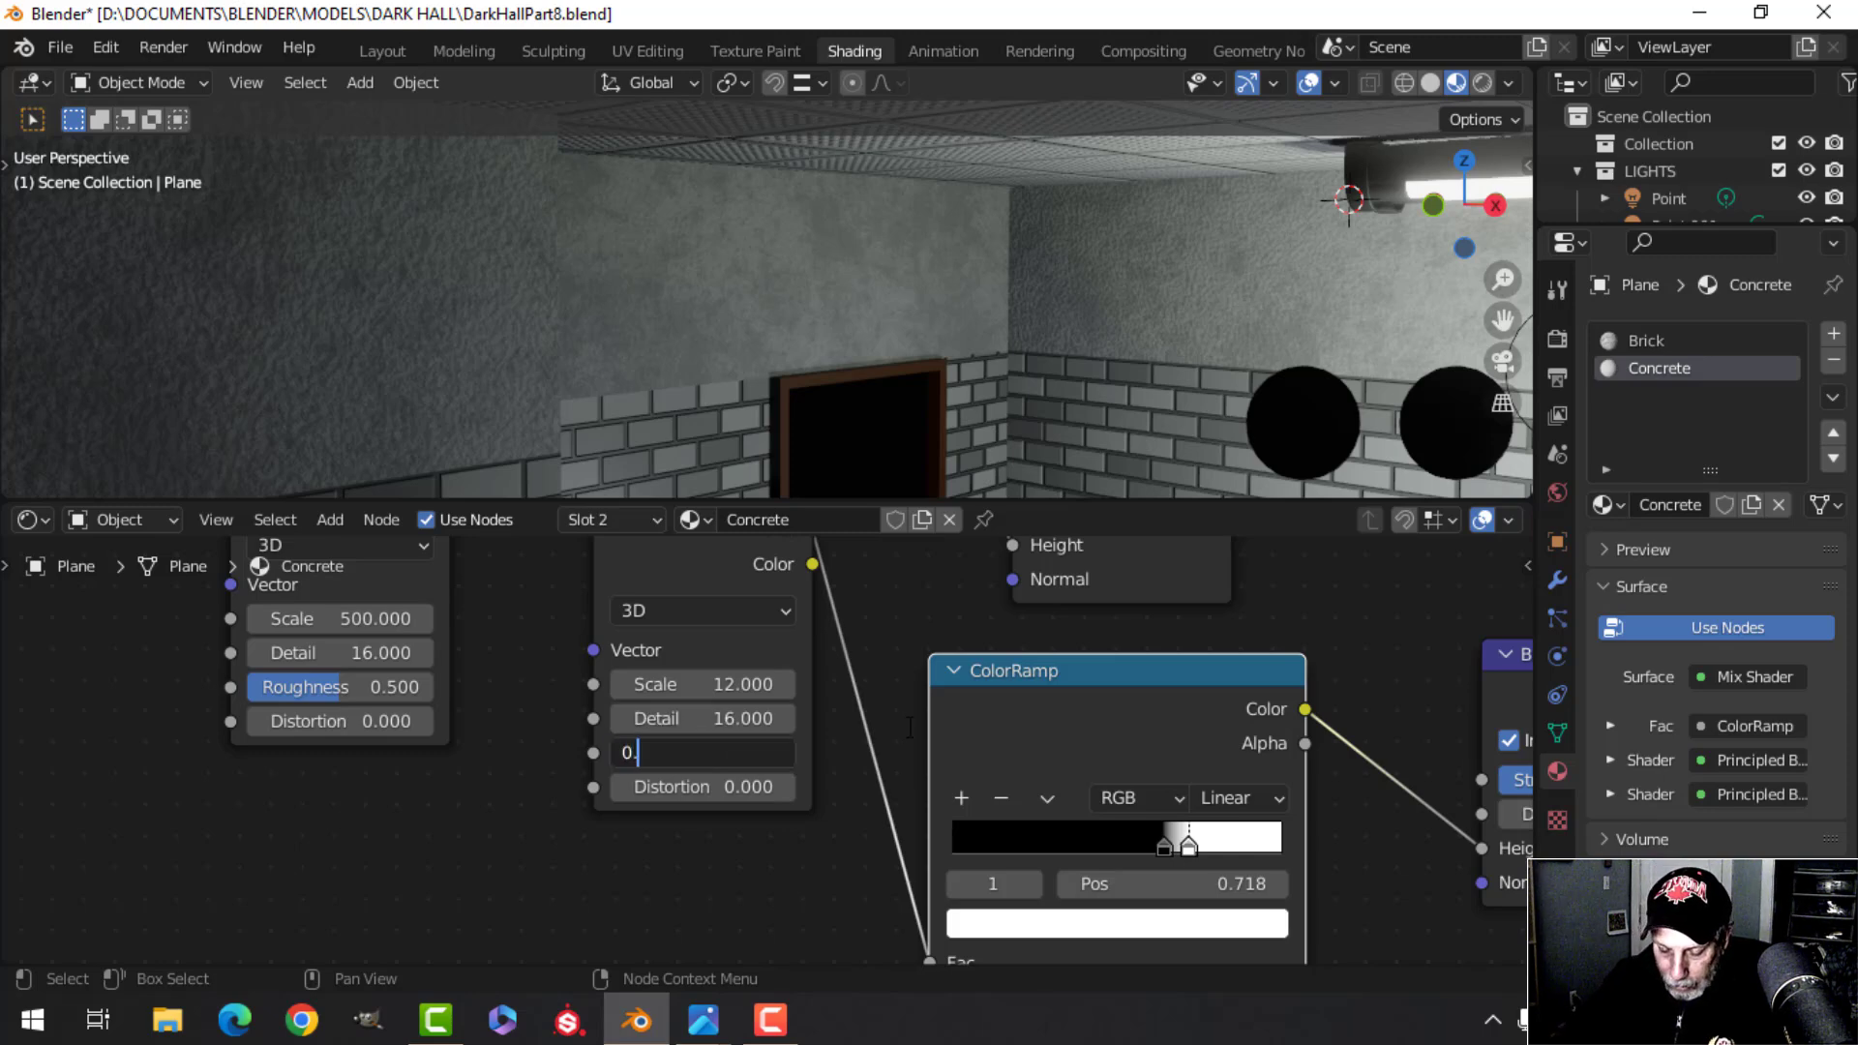
key(Return)
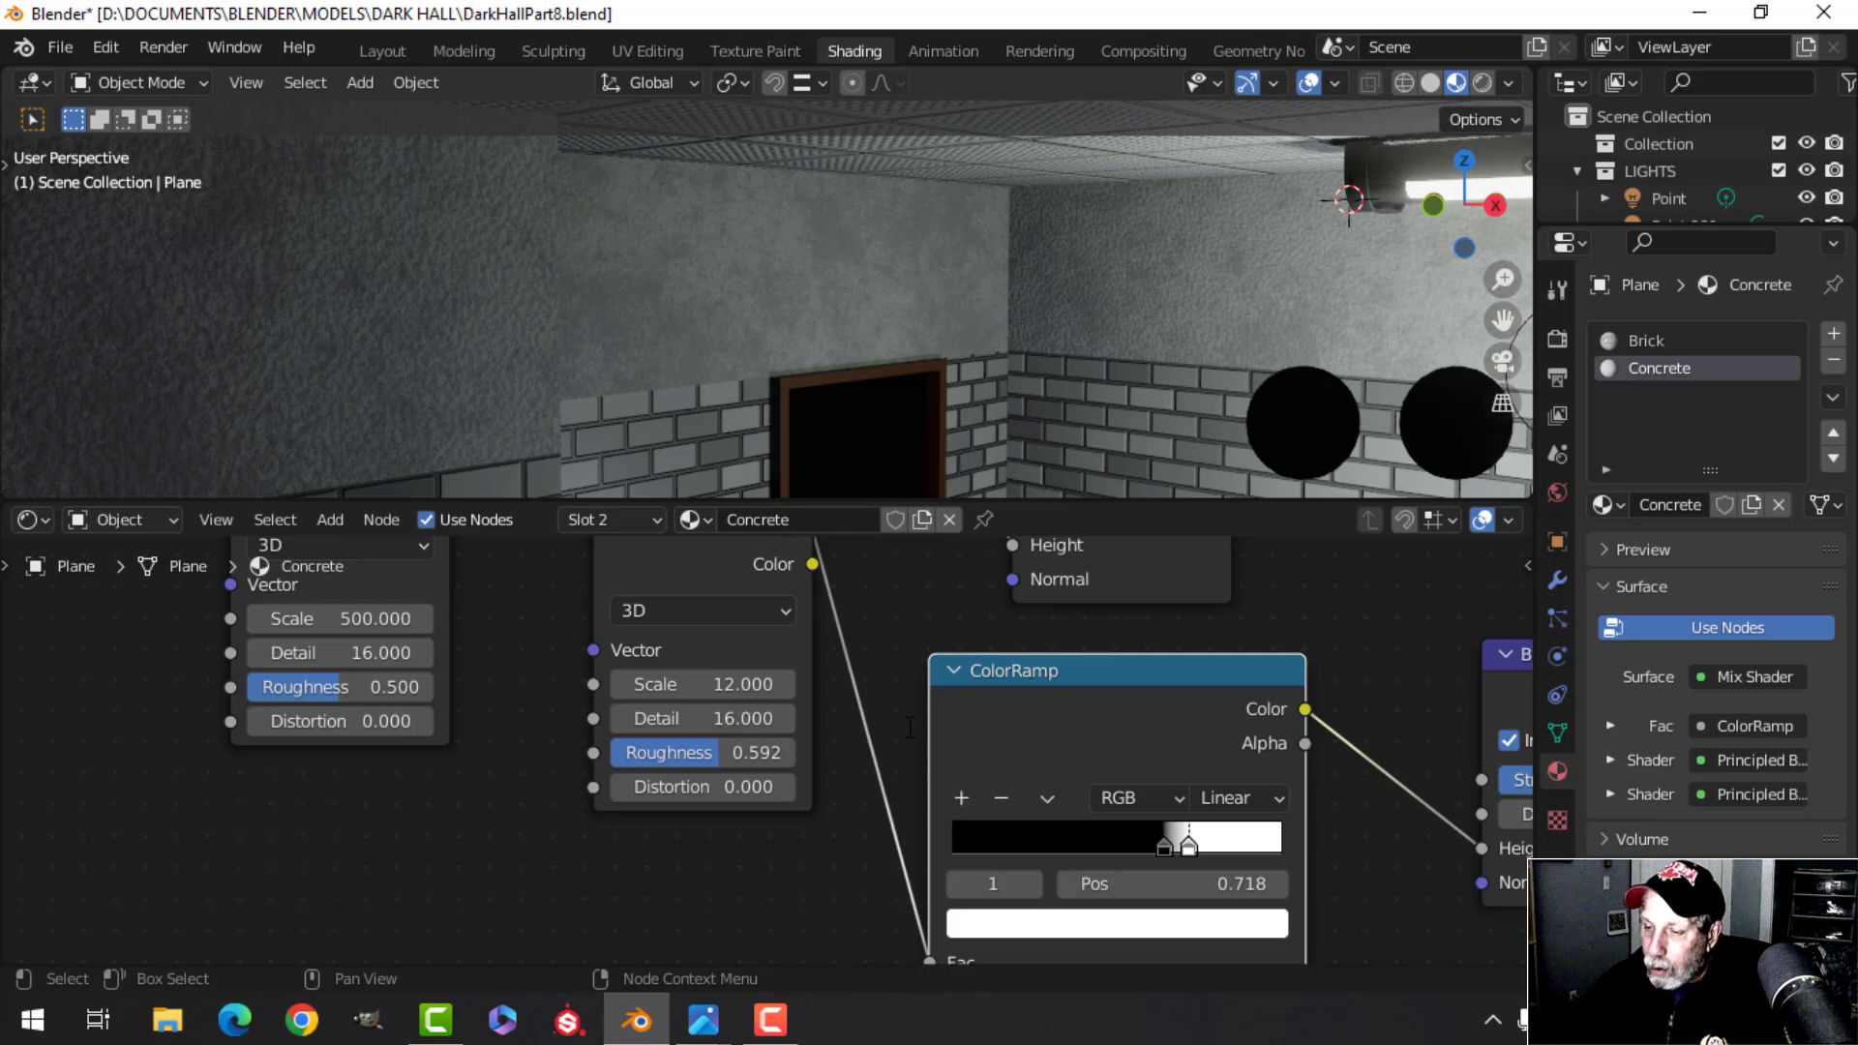
Rearrange the unconnected Noise Texture, Texture Coordinate and Mapping nodes, and connect Mapping's Vector to the Vector of the Scale 12 Noise Texture
scroll(836, 745, down, 6)
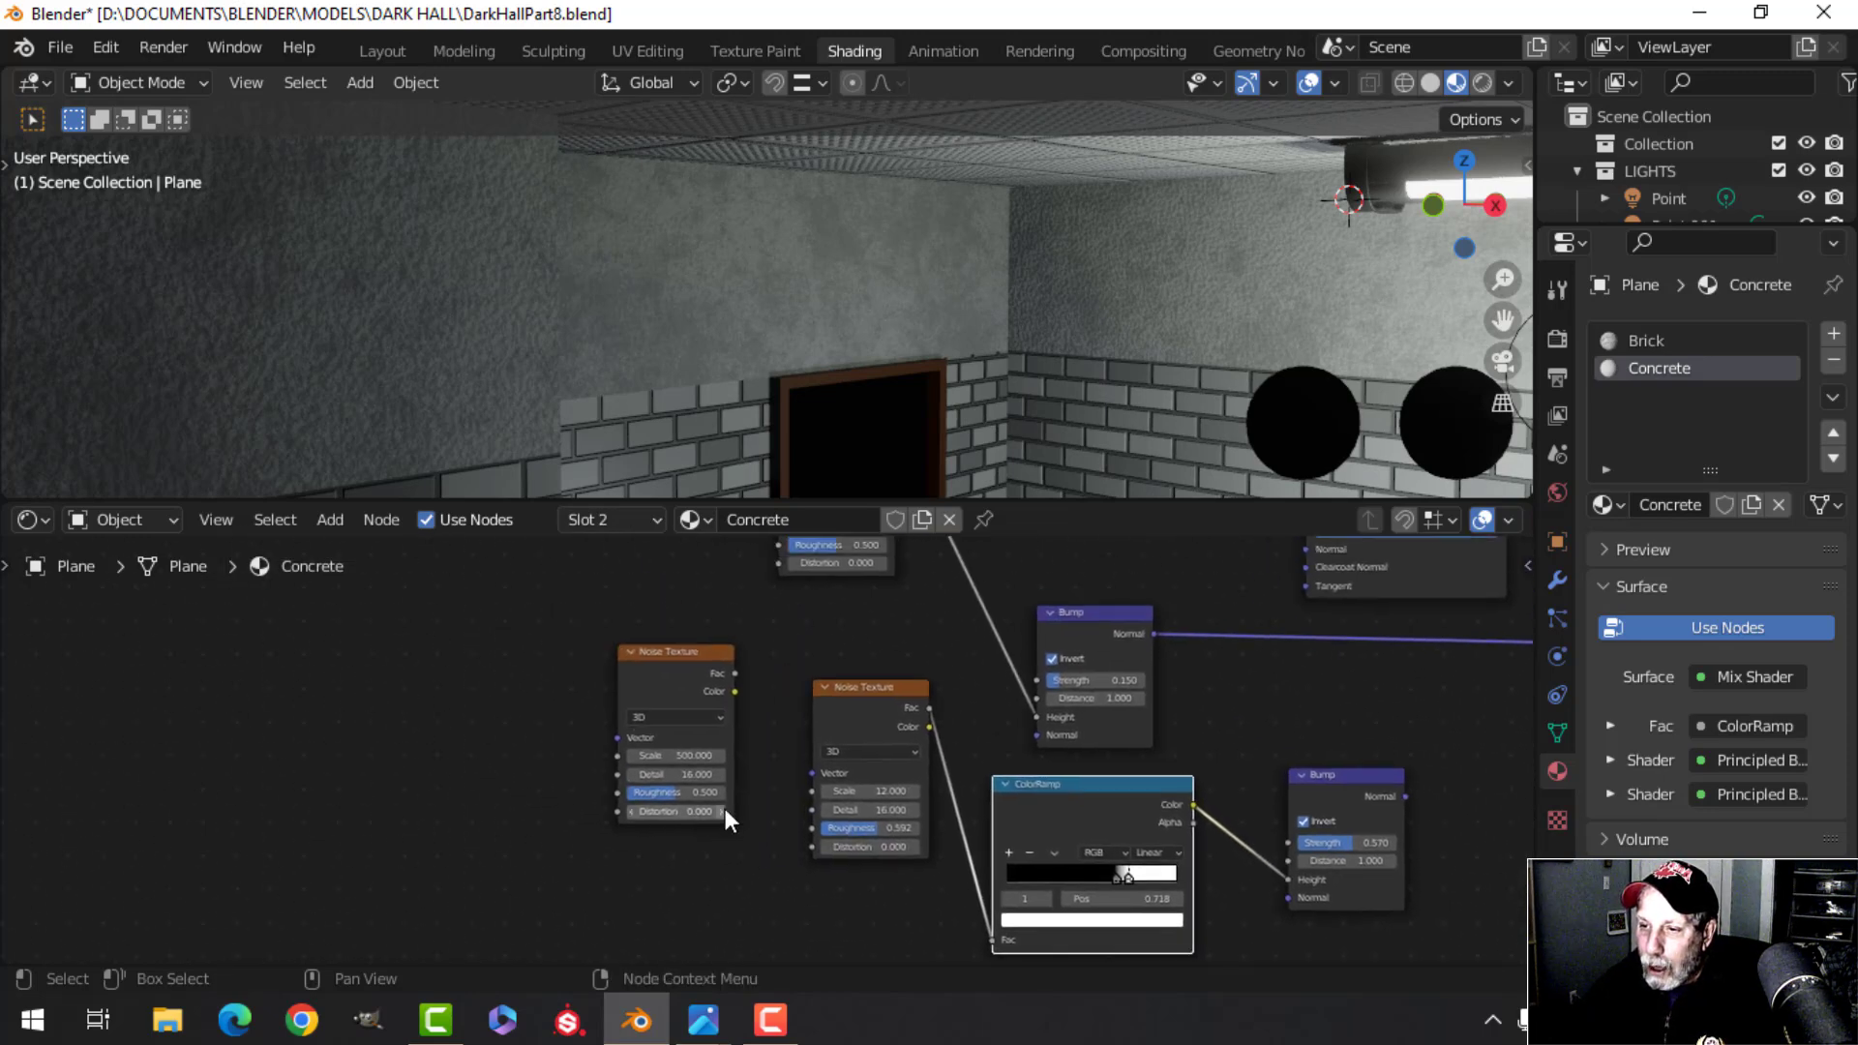
middle_drag(627, 781, 645, 854)
drag(712, 761, 483, 783)
middle_drag(595, 766, 571, 855)
drag(347, 597, 588, 636)
drag(585, 652, 576, 734)
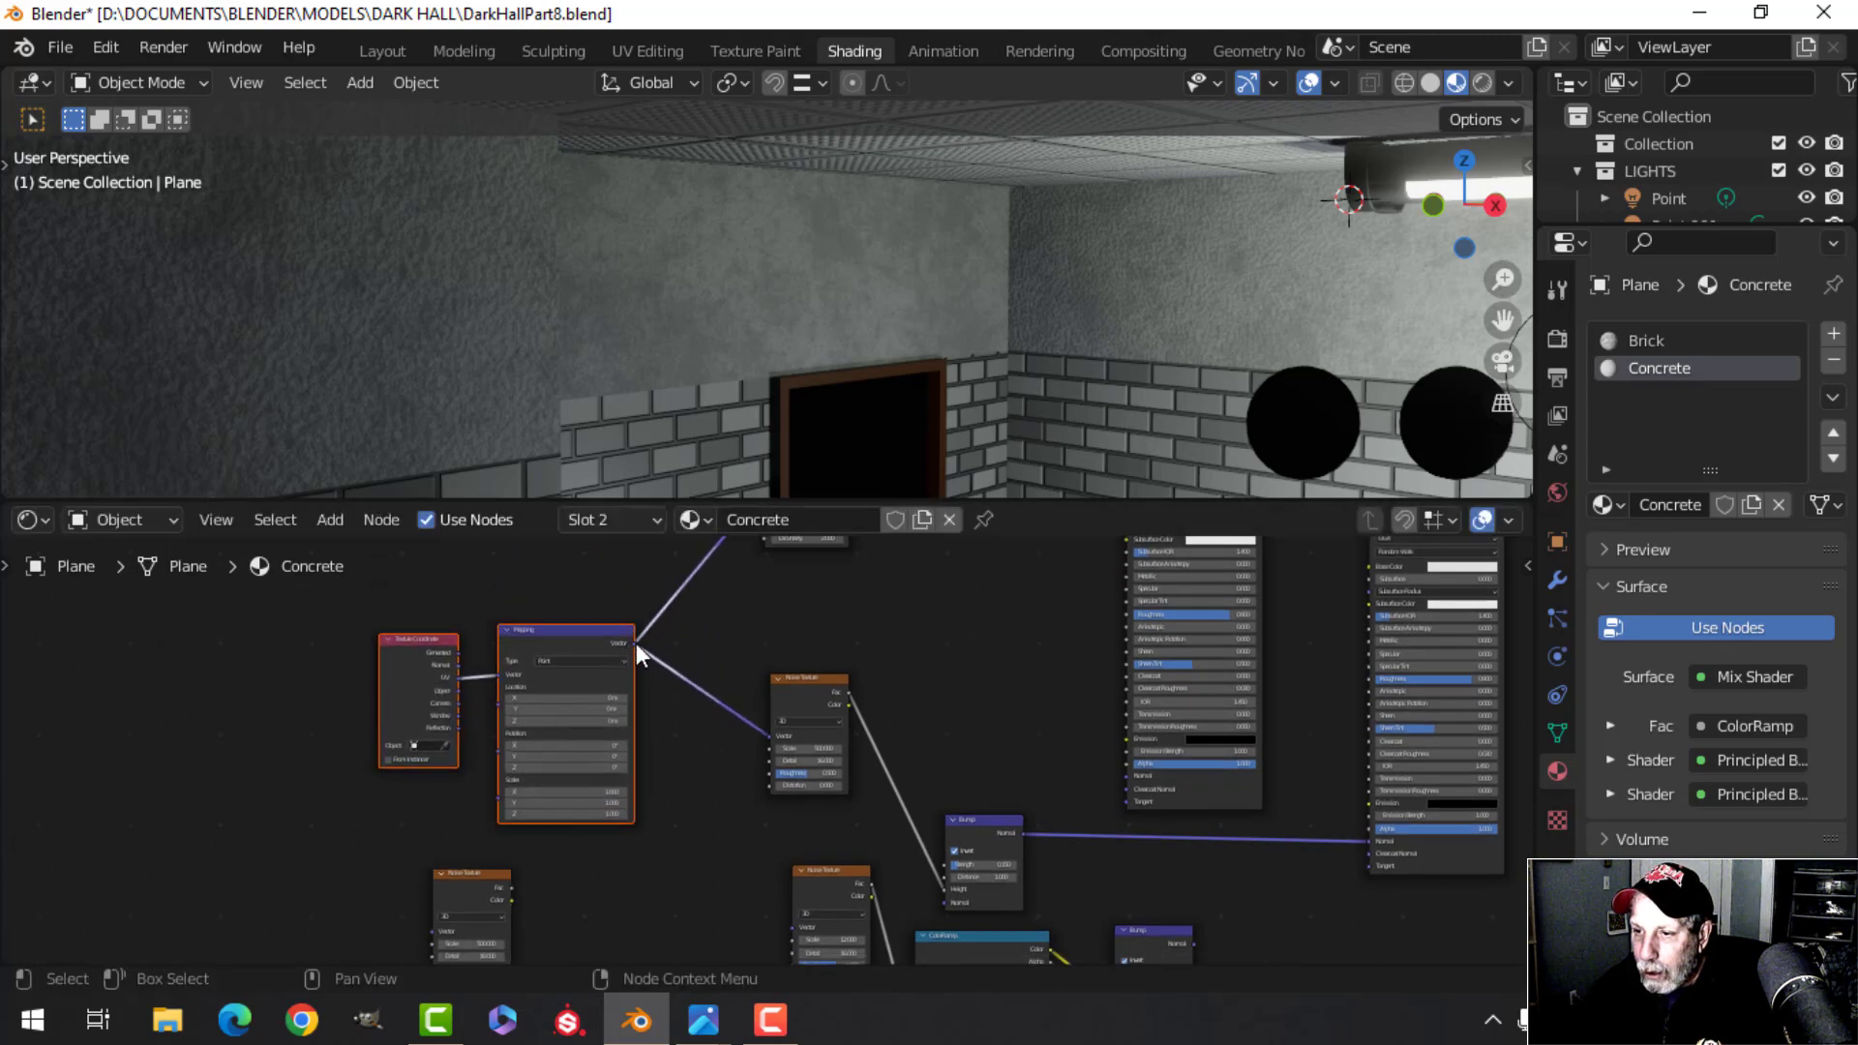
drag(636, 643, 798, 852)
Detach the damage Bump from the ColorRamp and insert it into the Normal link between the tiny-holes Bump and the Principled BSDF
scroll(1281, 847, down, 1)
middle_drag(1281, 847, 1058, 830)
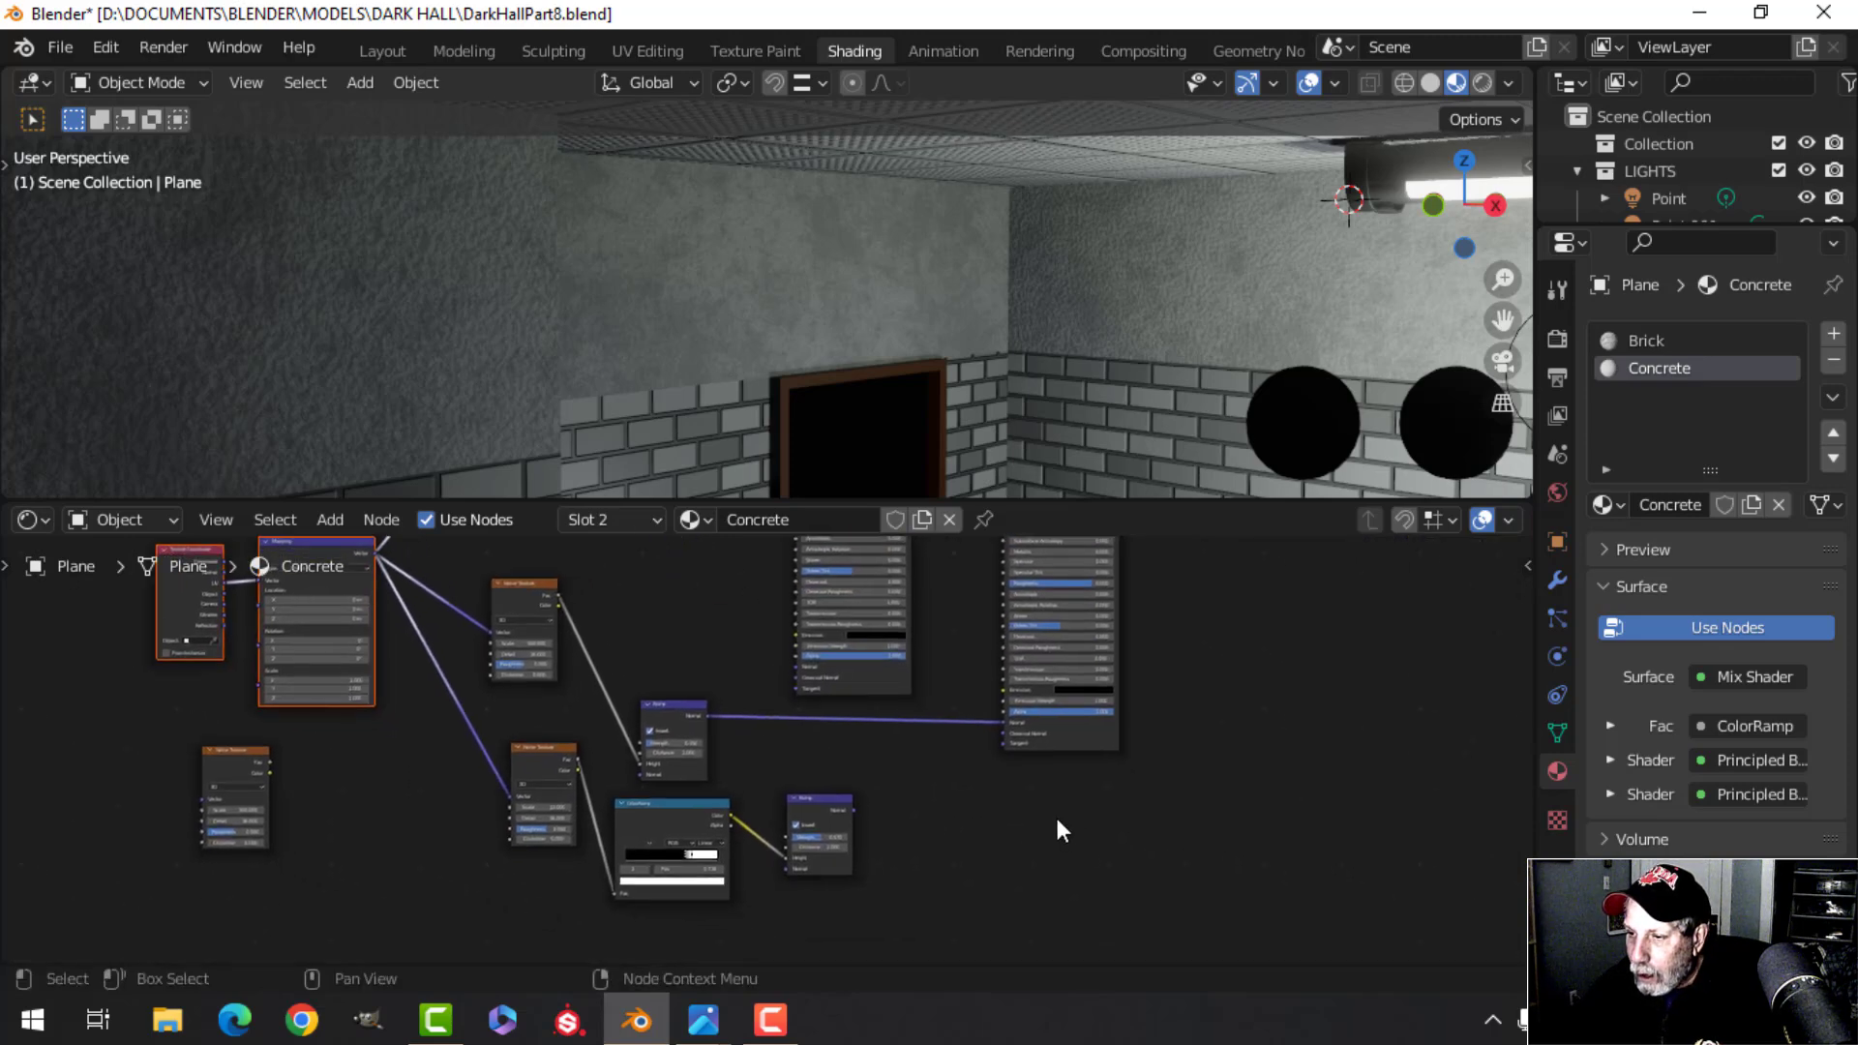
scroll(946, 787, up, 2)
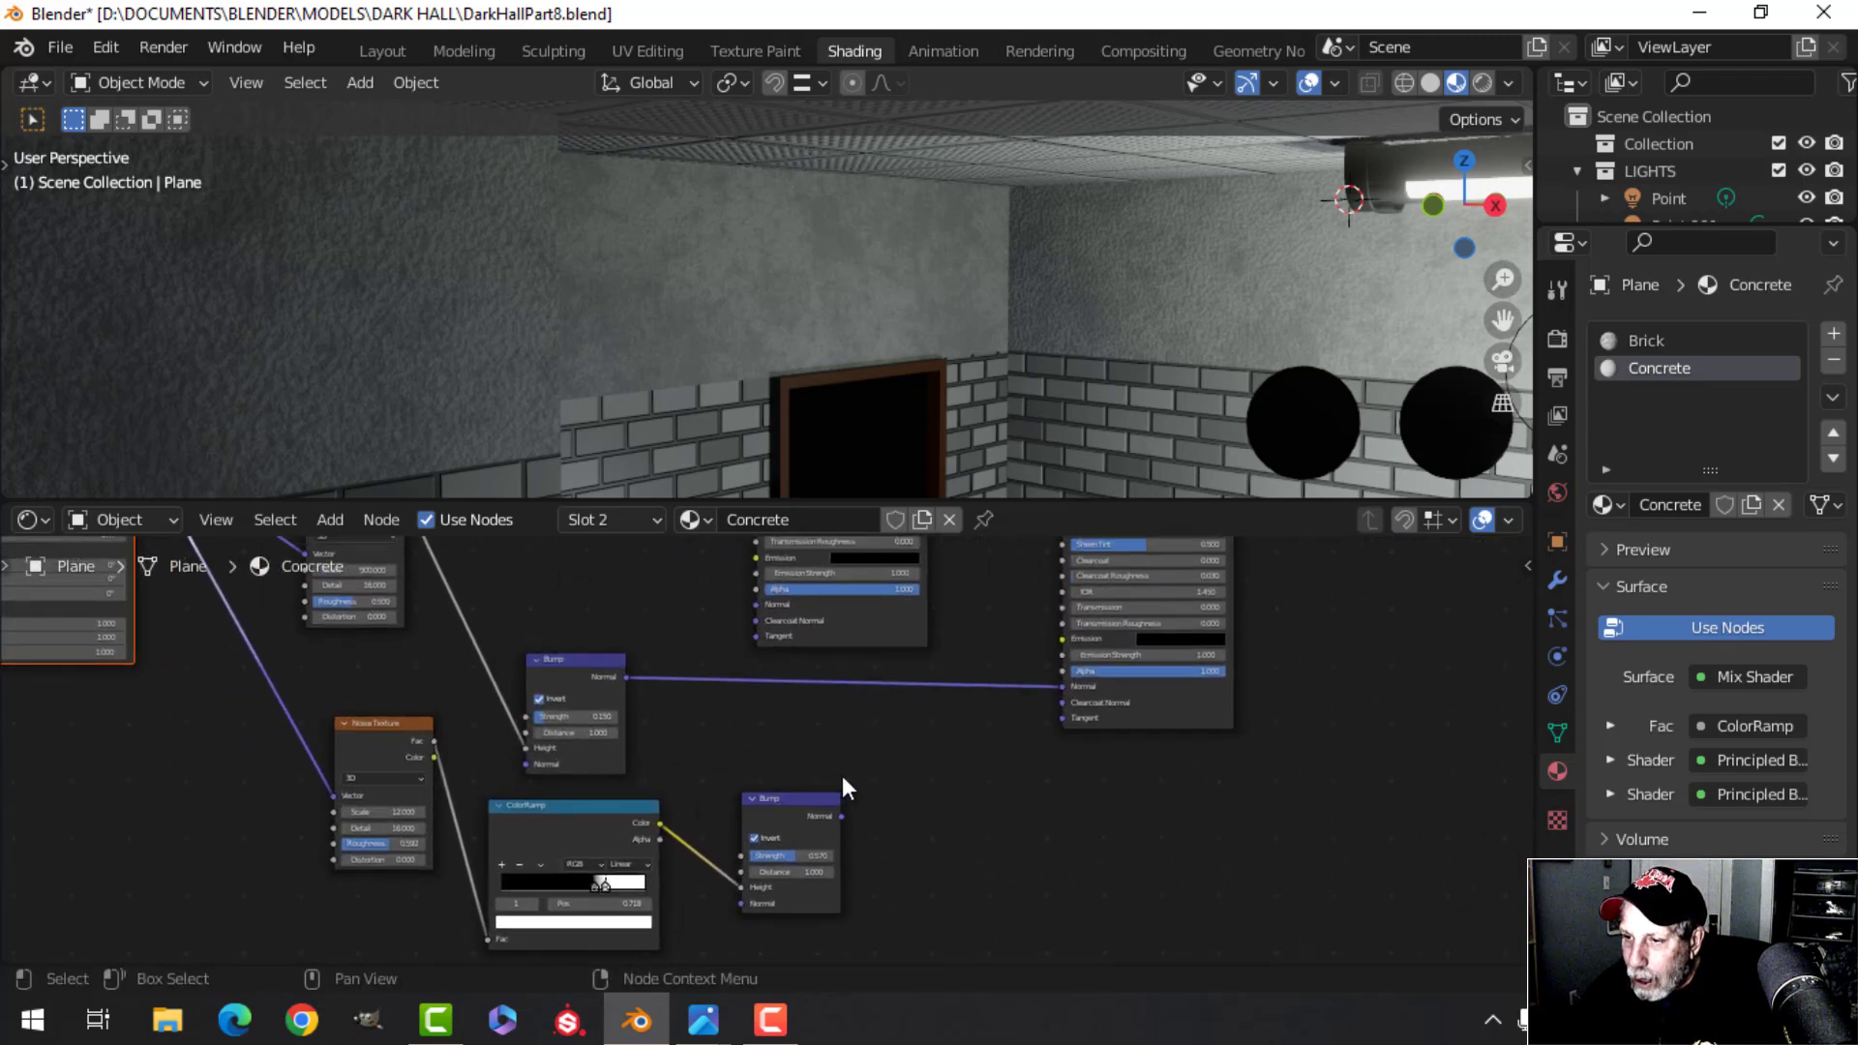
scroll(765, 736, up, 1)
middle_drag(836, 747, 872, 731)
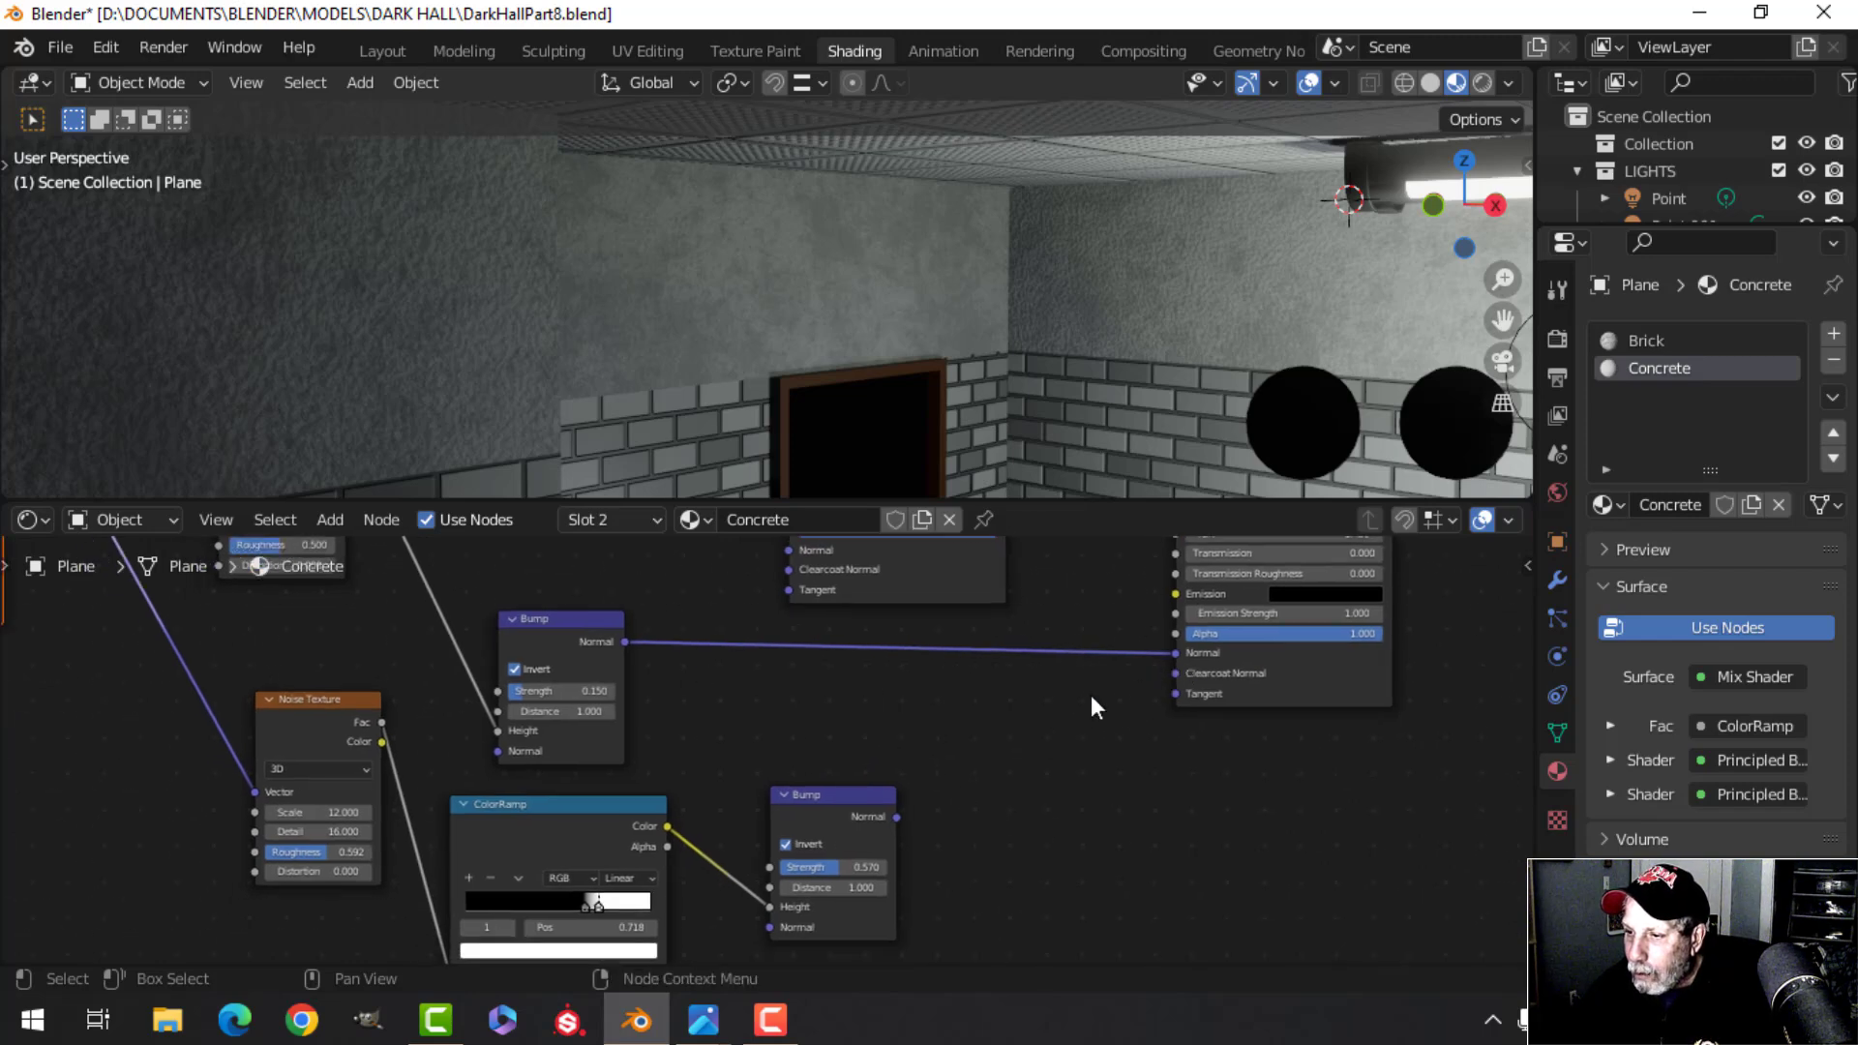
drag(770, 907, 691, 861)
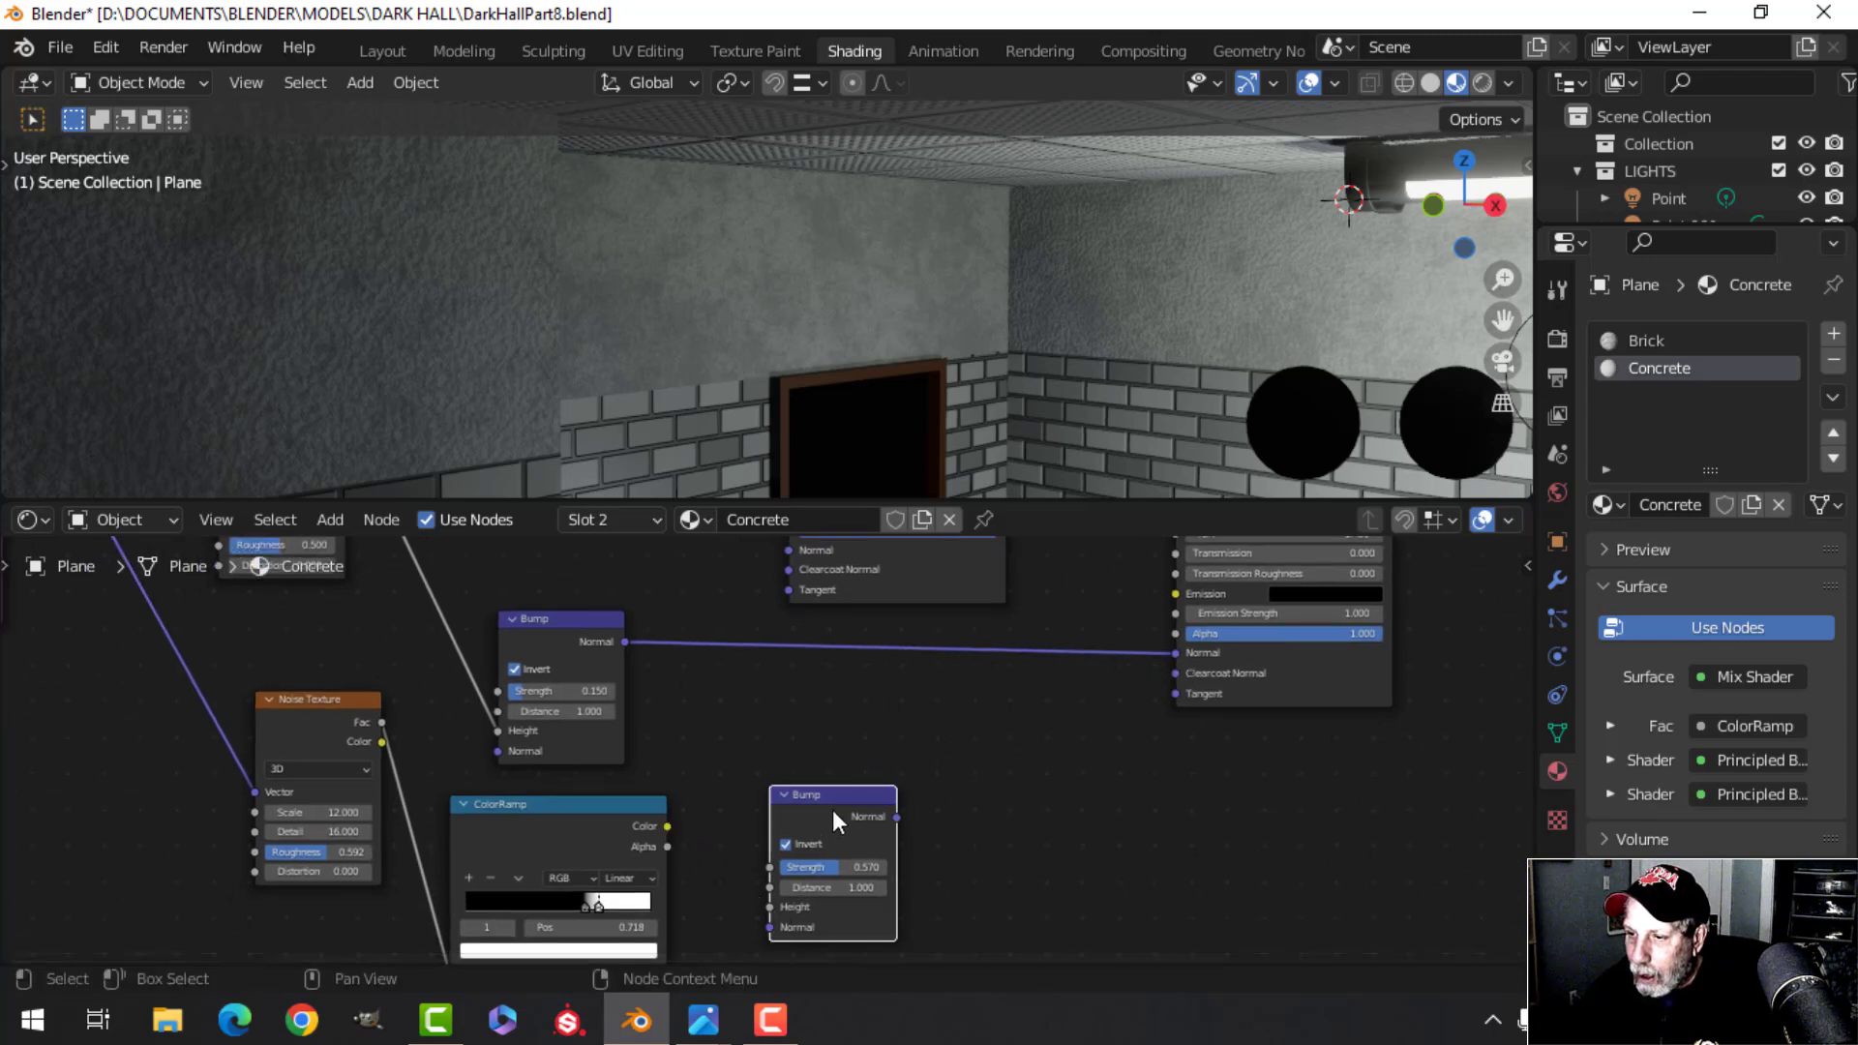
drag(832, 820, 995, 682)
scroll(776, 856, up, 2)
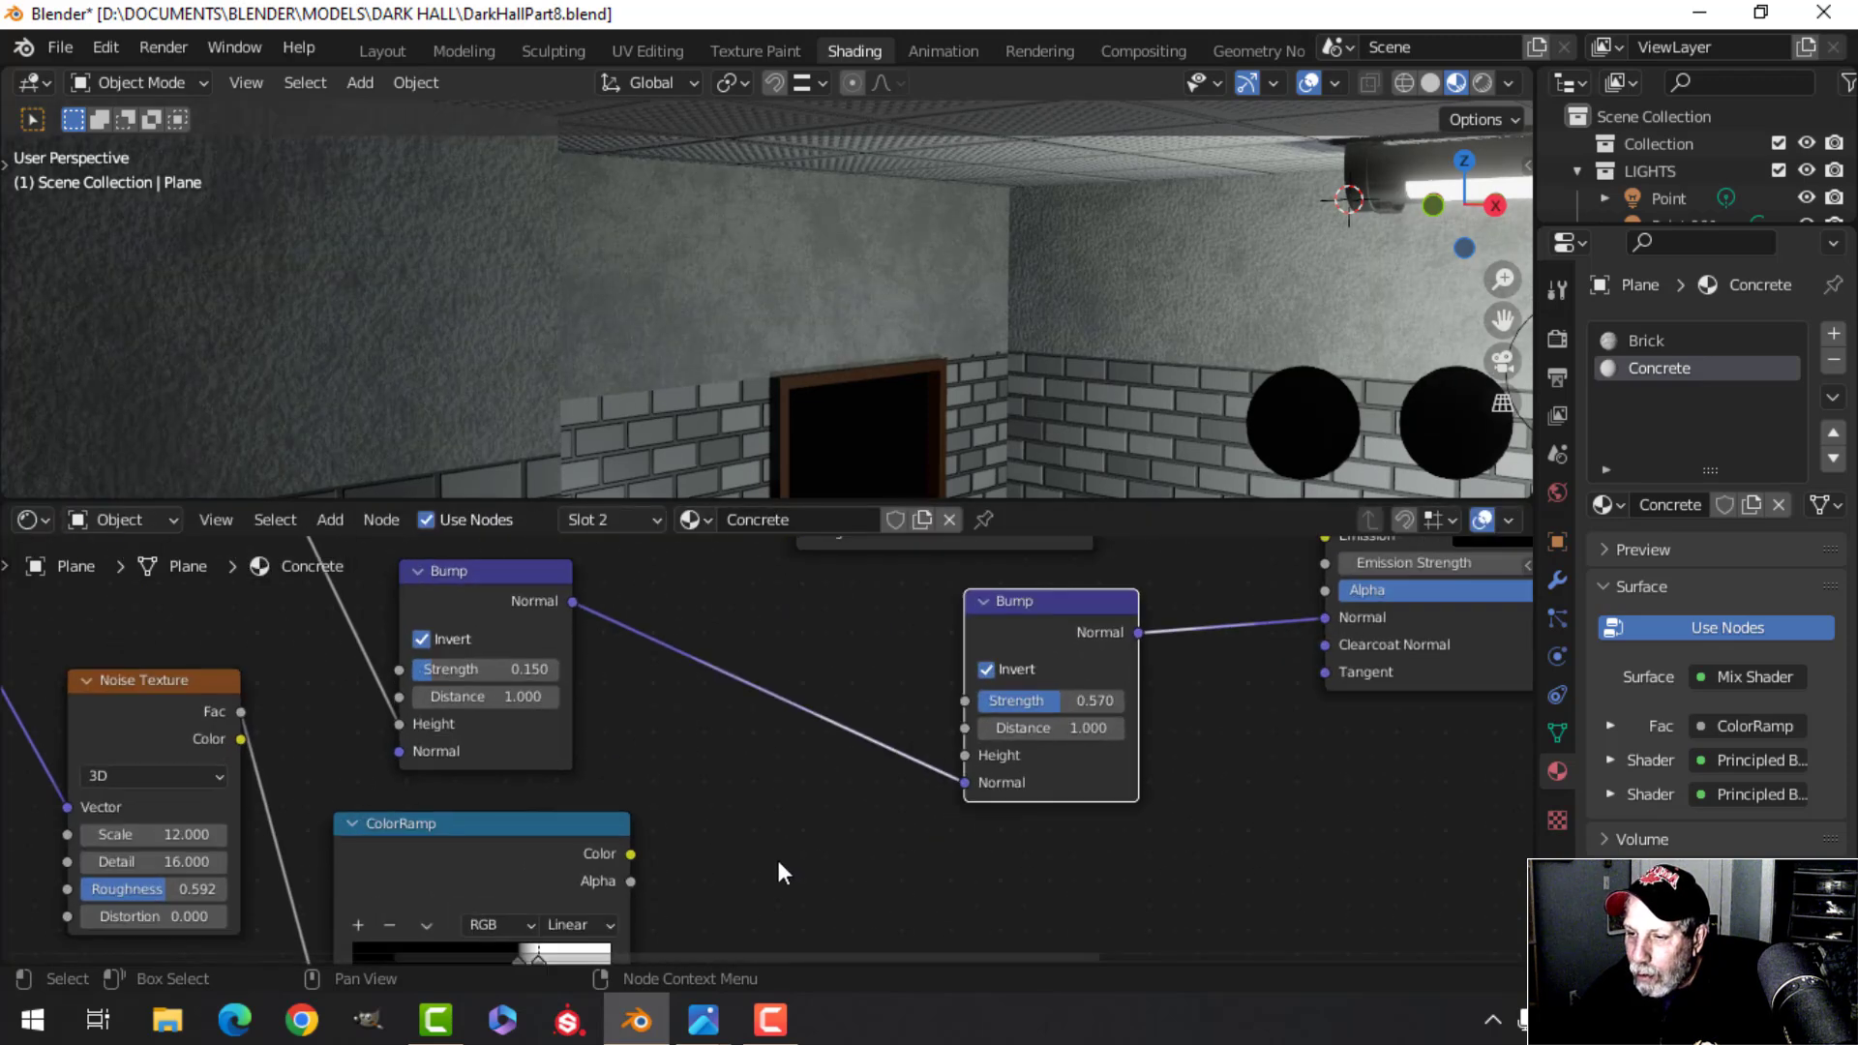
Connect the damage ColorRamp's Color to the inserted Bump's Height and check the damage on the upper walls
drag(631, 854, 965, 756)
scroll(1221, 242, up, 3)
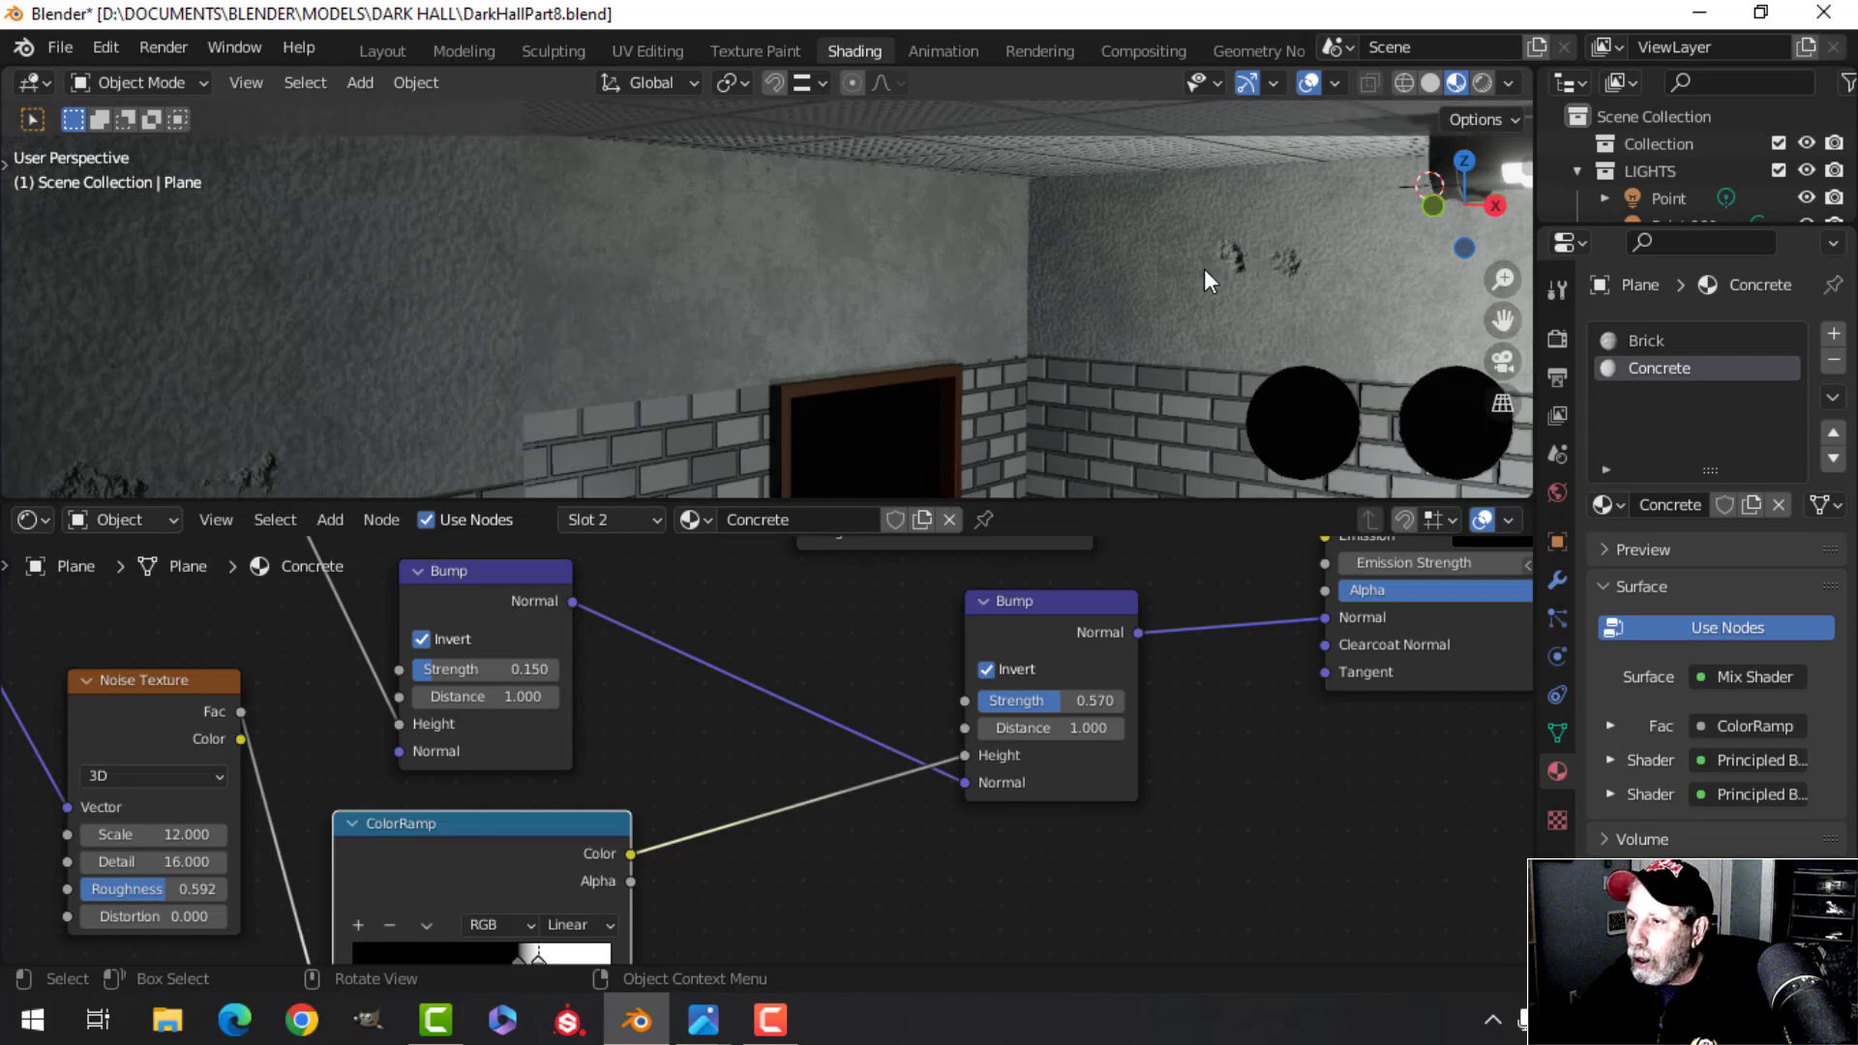
middle_drag(1196, 306, 1006, 340)
shift+middle_drag(607, 317, 707, 360)
Shift the damage ColorRamp's black stop slightly lower and set its white stop to 0.723 to enlarge the damaged patches
middle_drag(502, 922, 717, 806)
scroll(745, 833, up, 2)
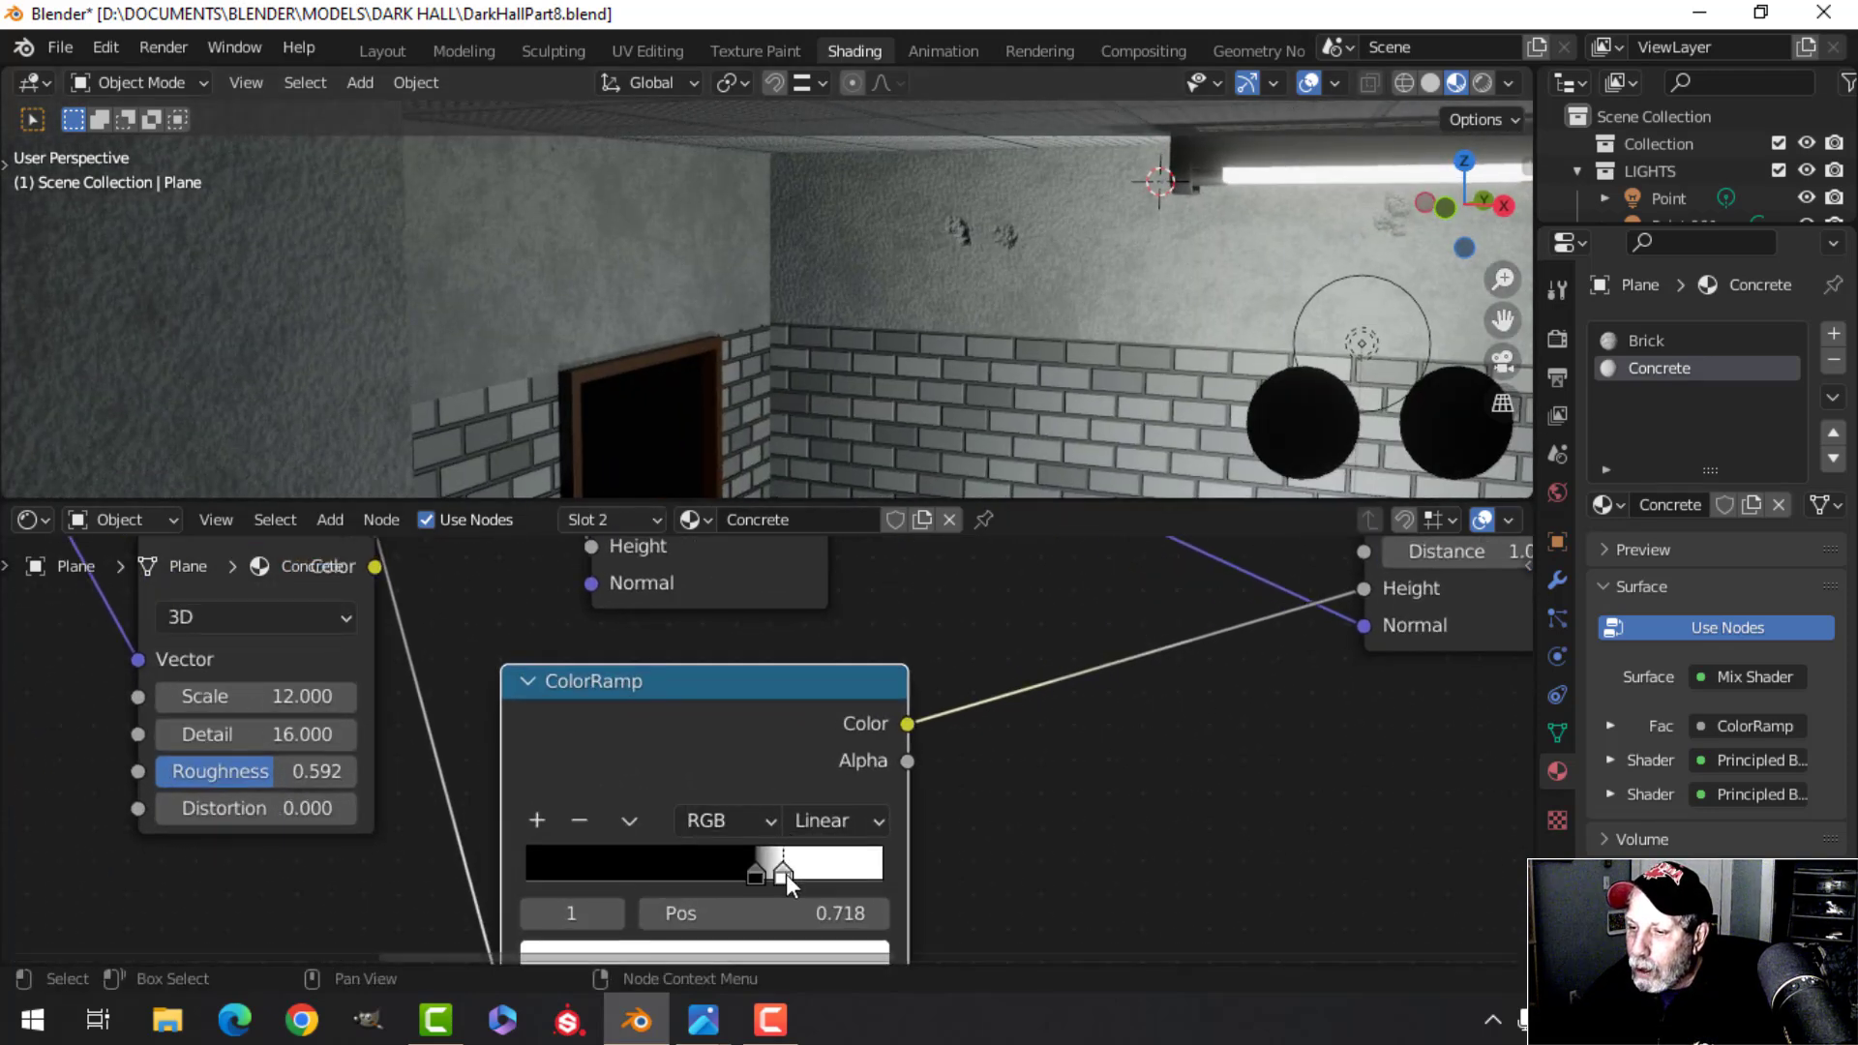
drag(813, 871, 825, 855)
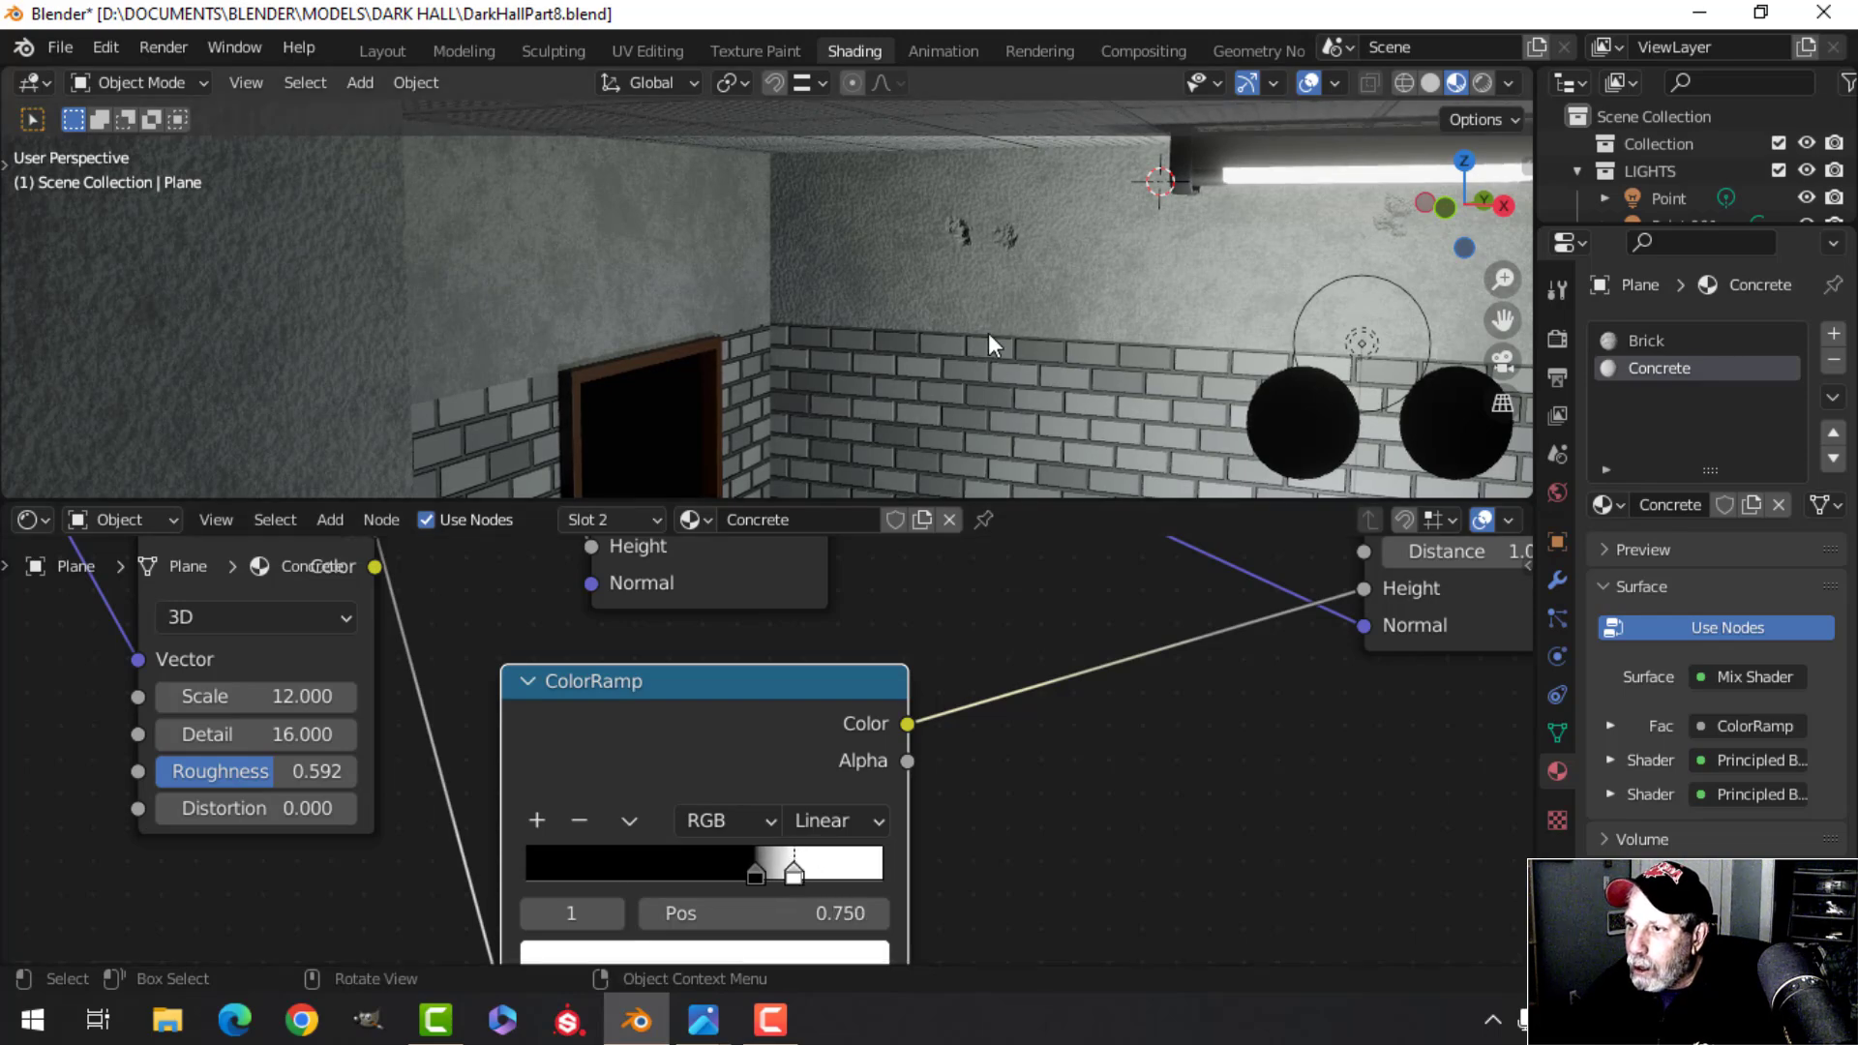
scroll(978, 350, down, 2)
mouse_move(966, 365)
middle_down()
mouse_move(945, 372)
mouse_move(980, 348)
middle_up()
scroll(945, 376, up, 3)
scroll(943, 378, up, 1)
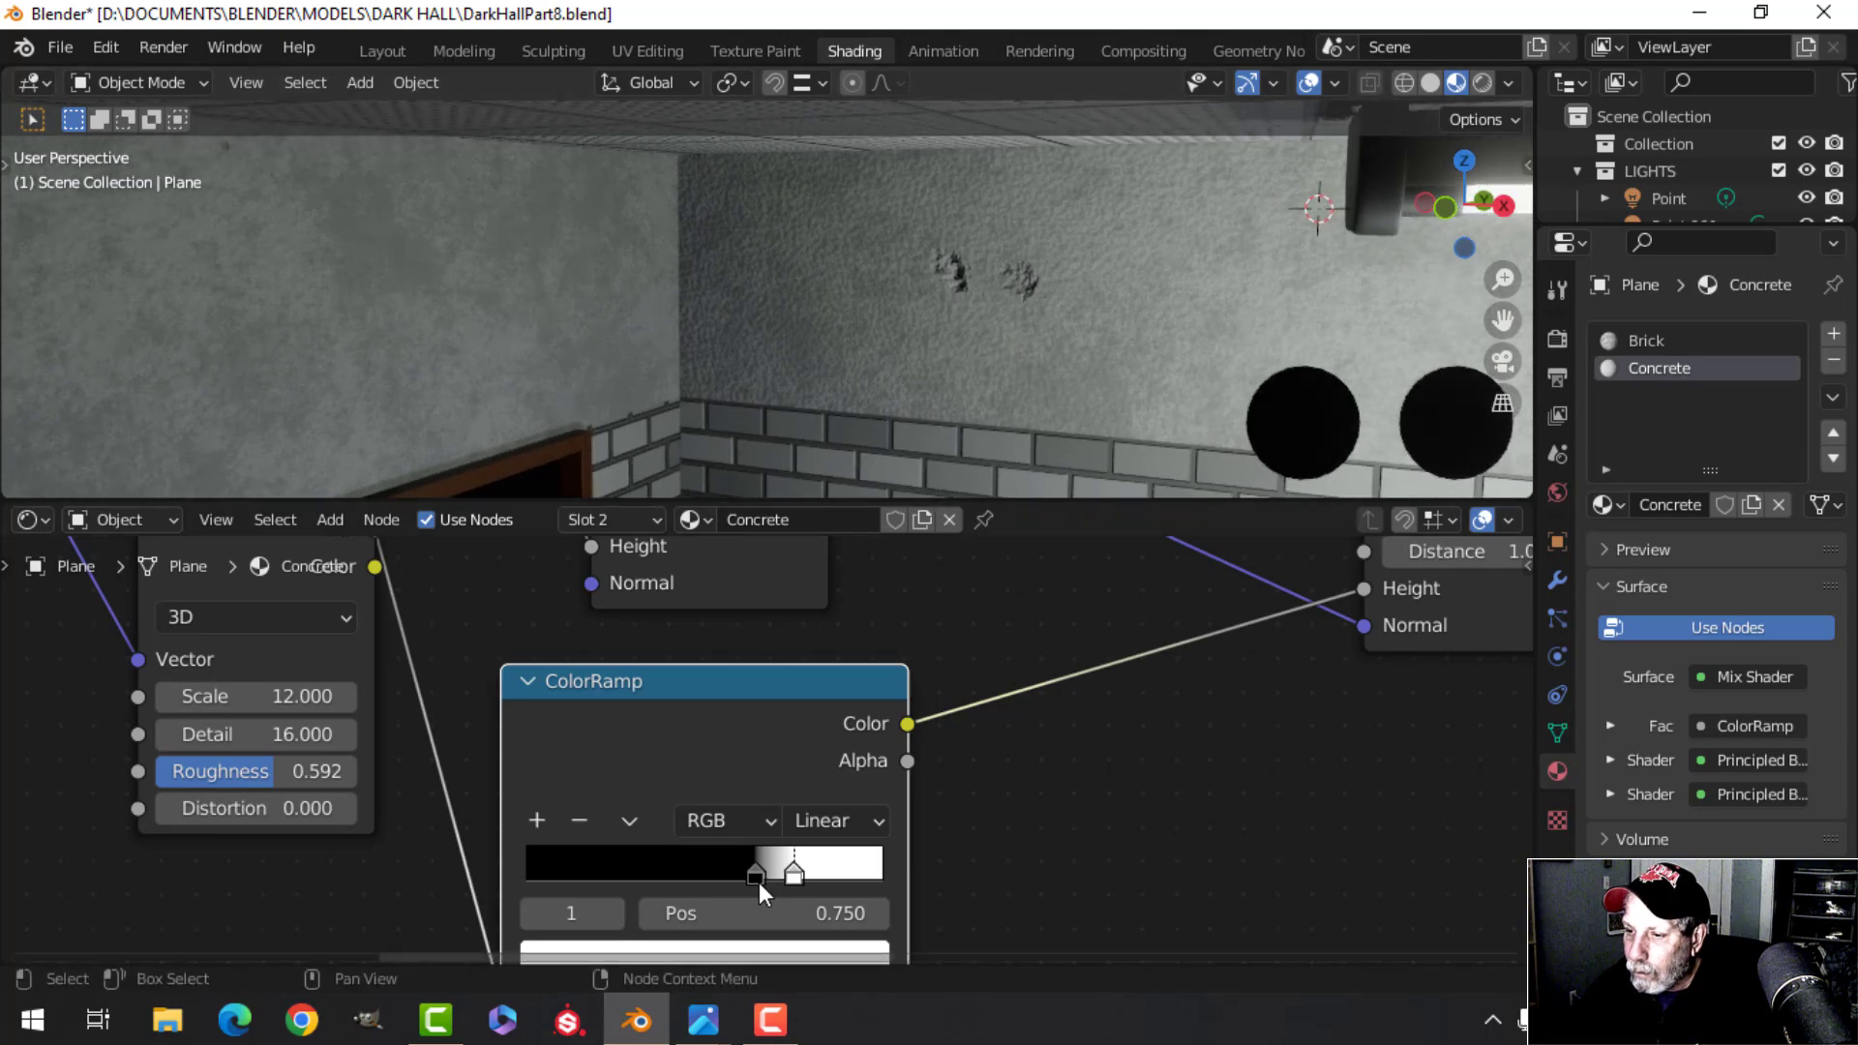
key(g)
click(796, 861)
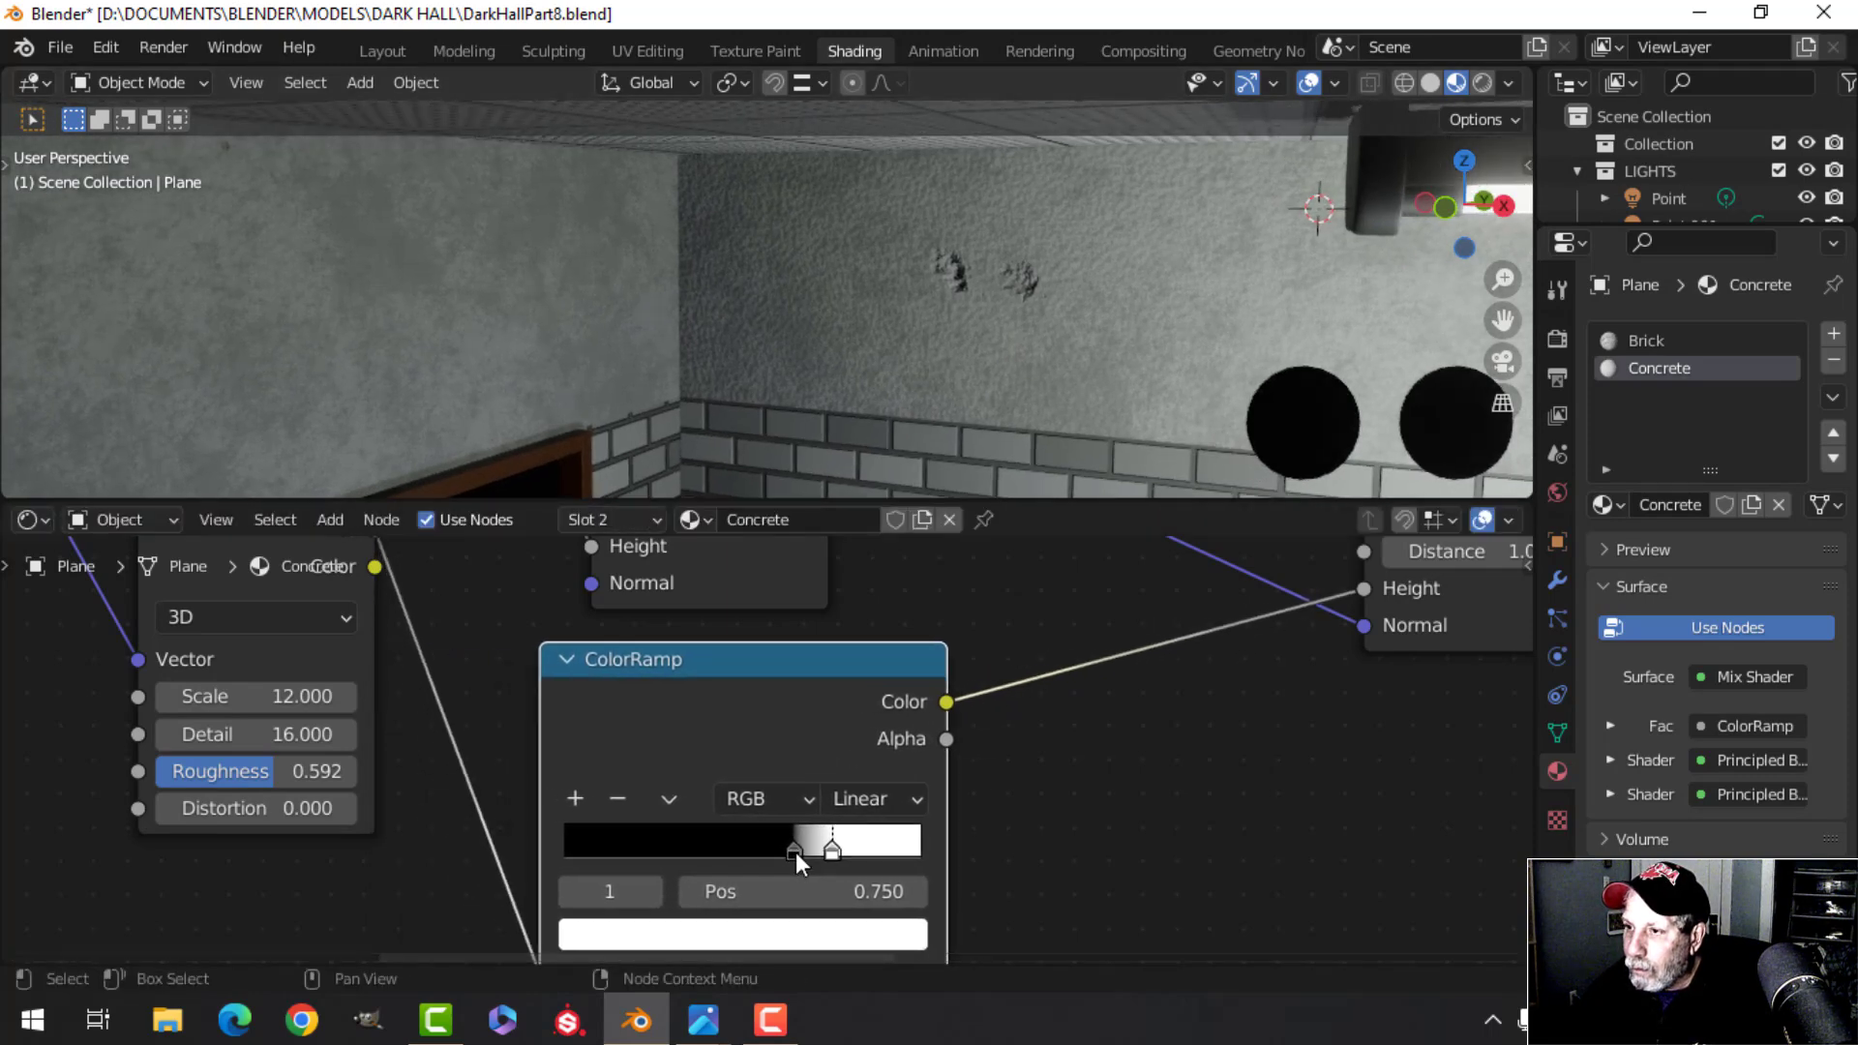
mouse_move(795, 851)
mouse_down()
mouse_move(699, 854)
mouse_move(824, 857)
mouse_up()
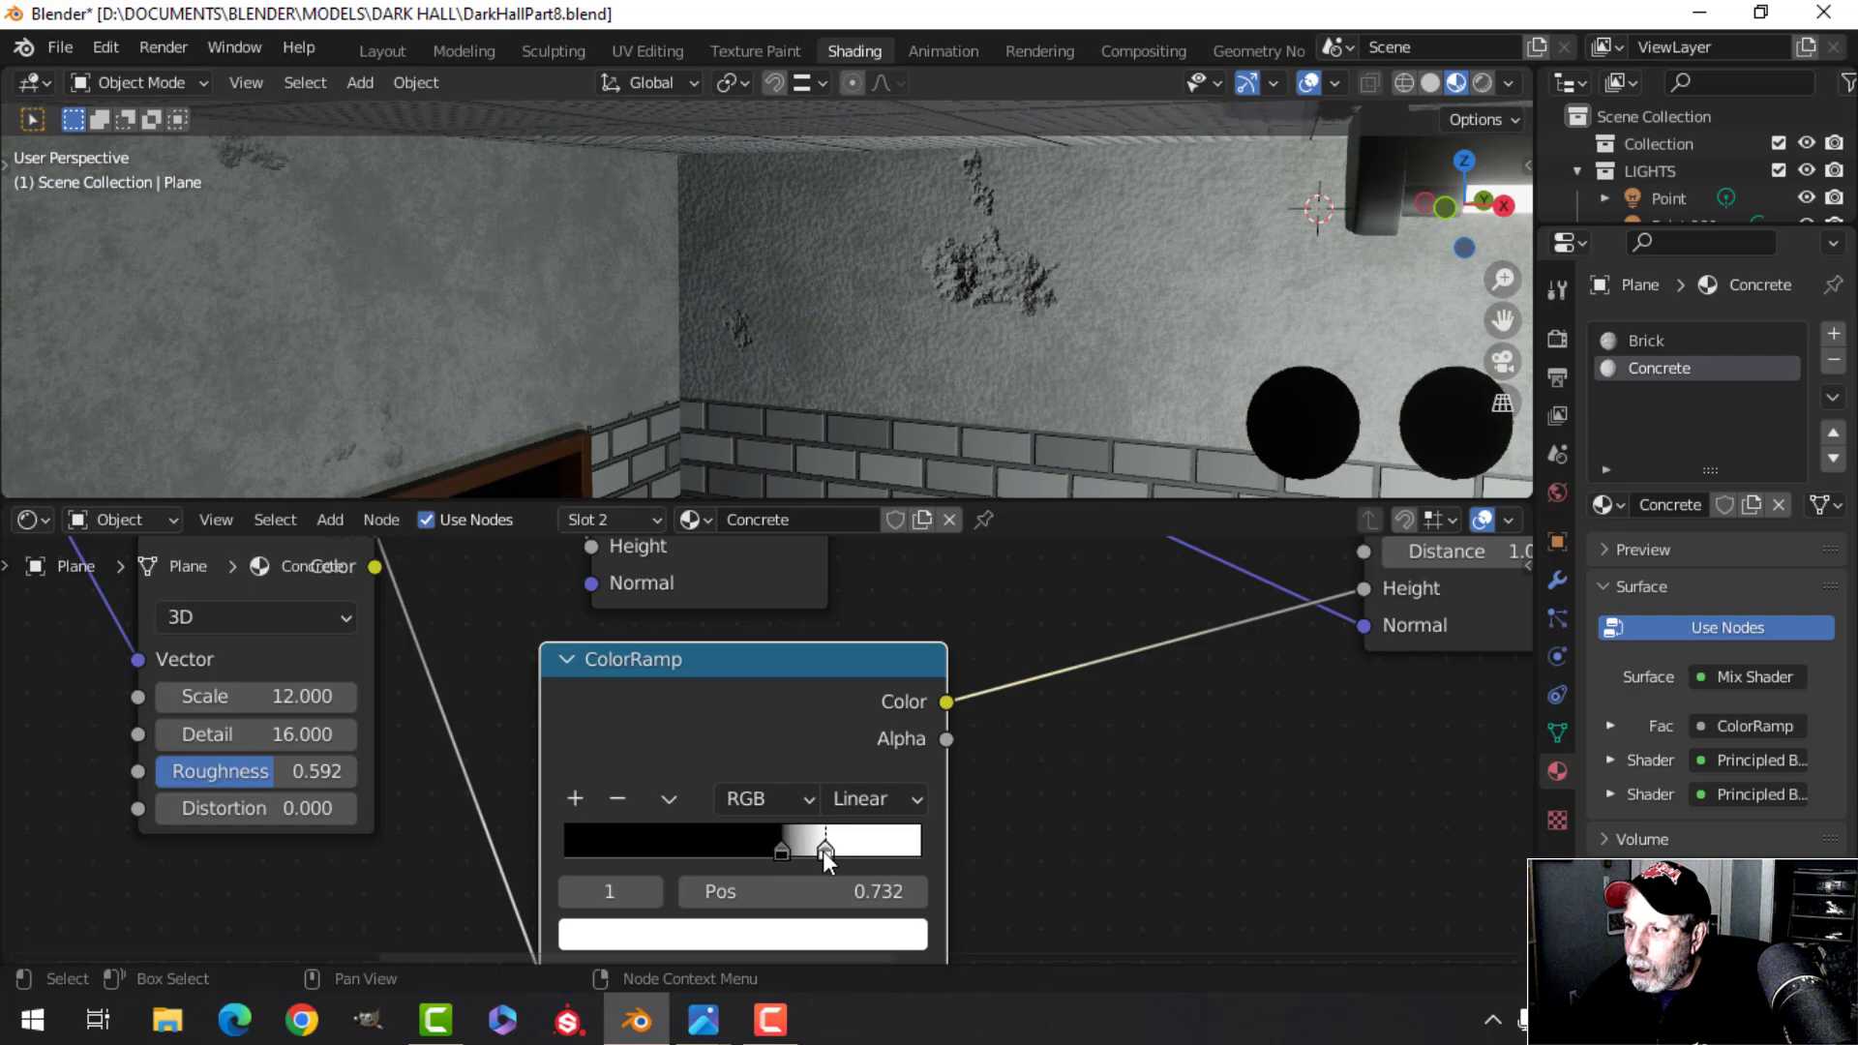
In the Layout workspace, choose a darker studio HDRI for viewport shading, enable Scene World, and inspect the hall's damaged walls
middle_drag(1126, 391, 1018, 352)
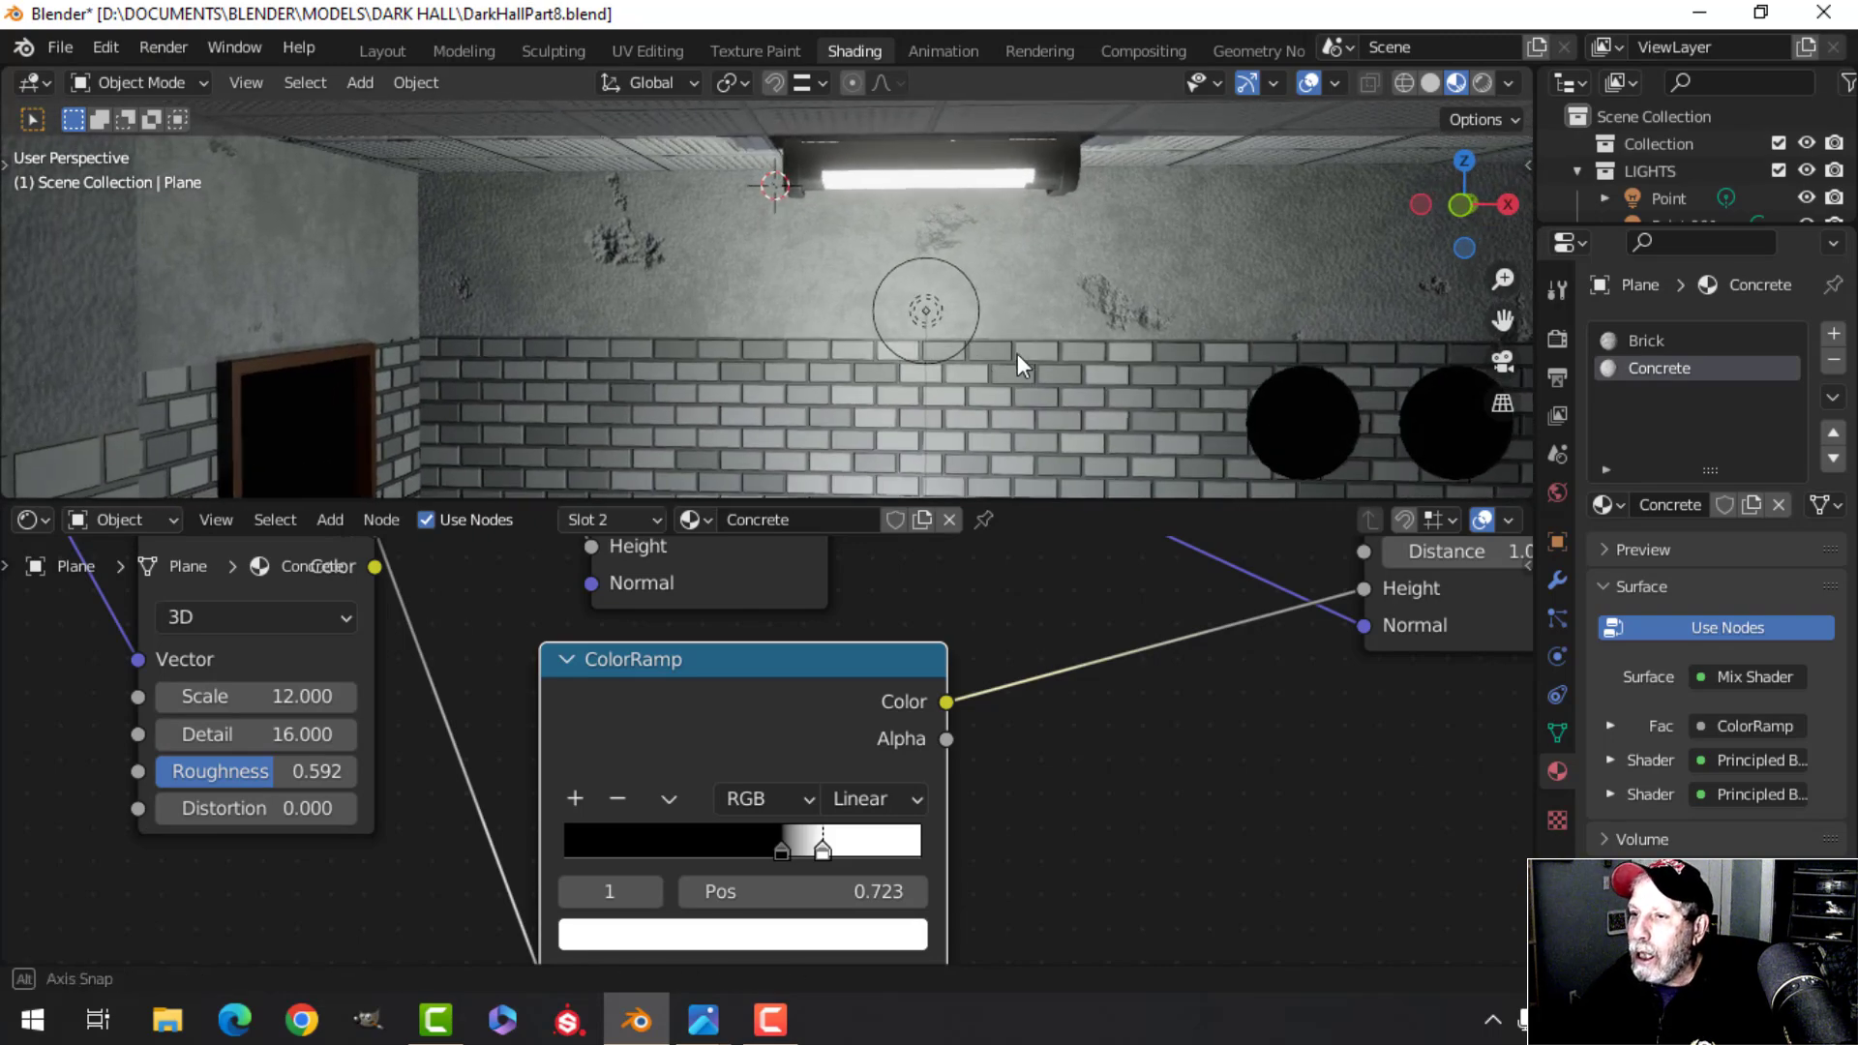
click(387, 52)
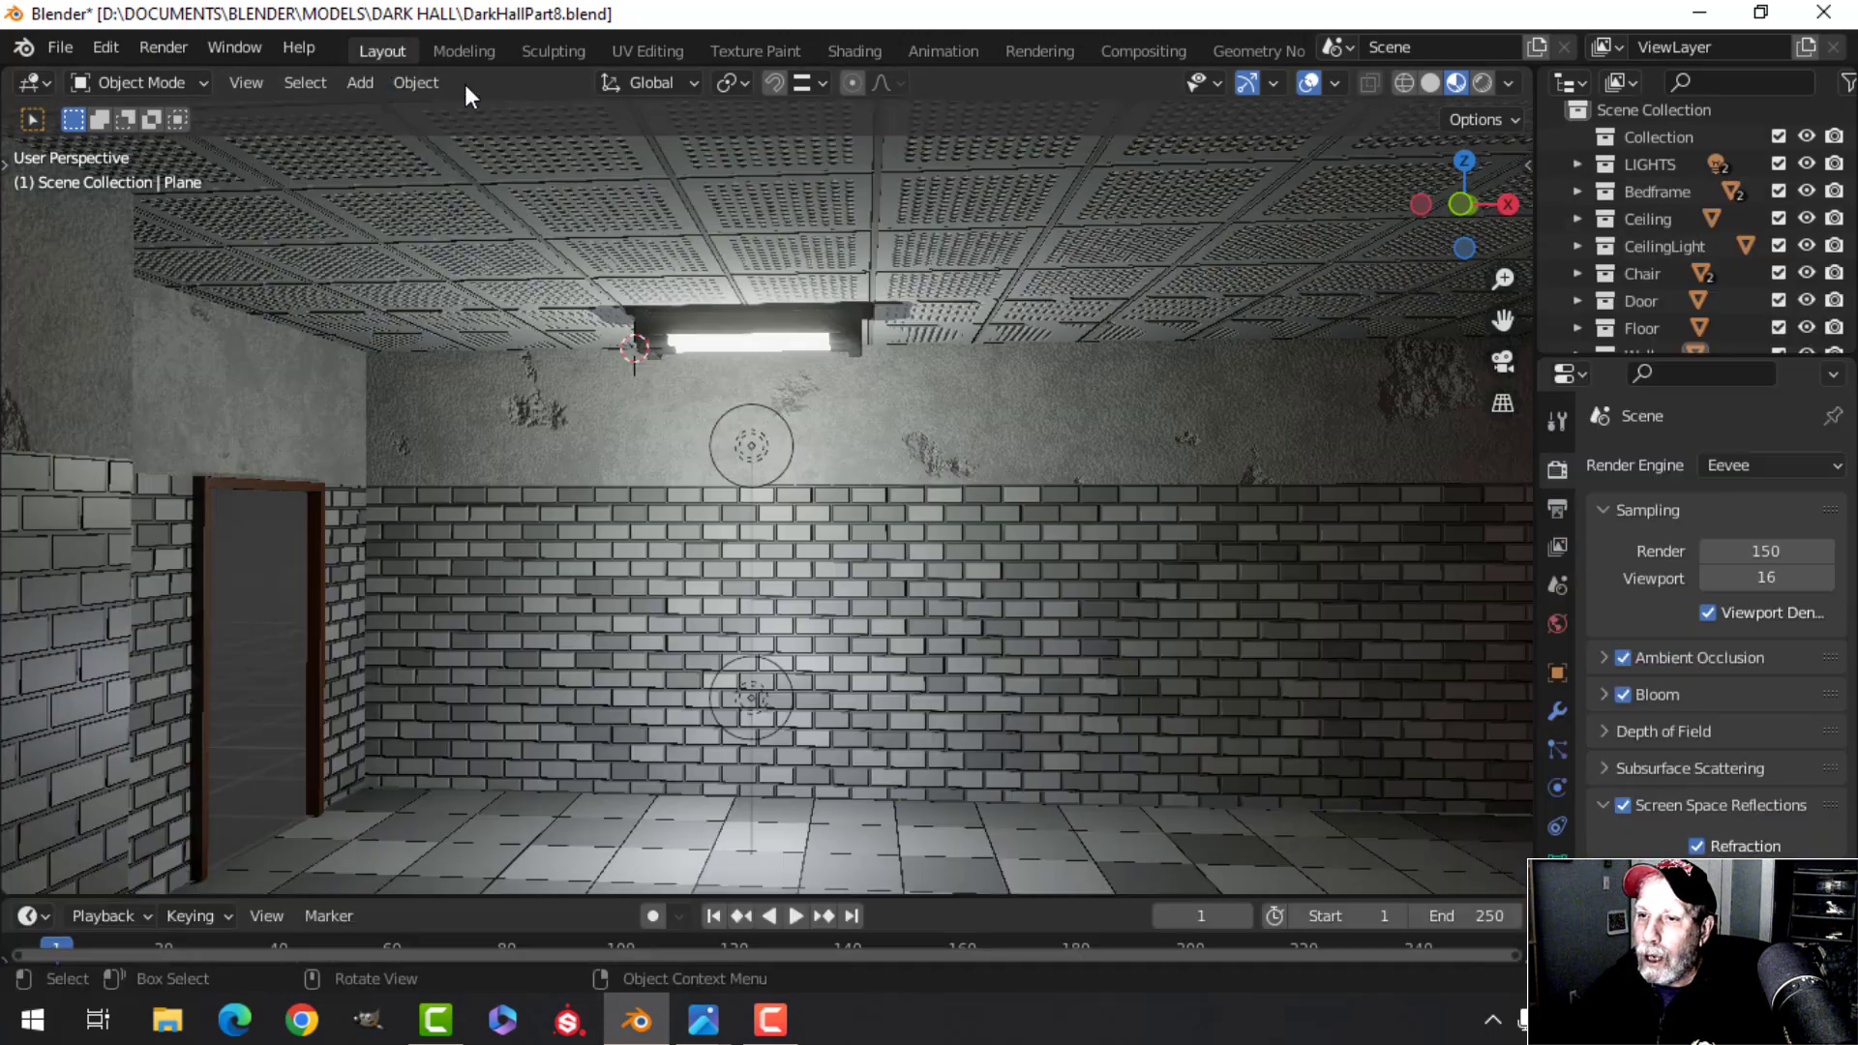
scroll(812, 531, down, 2)
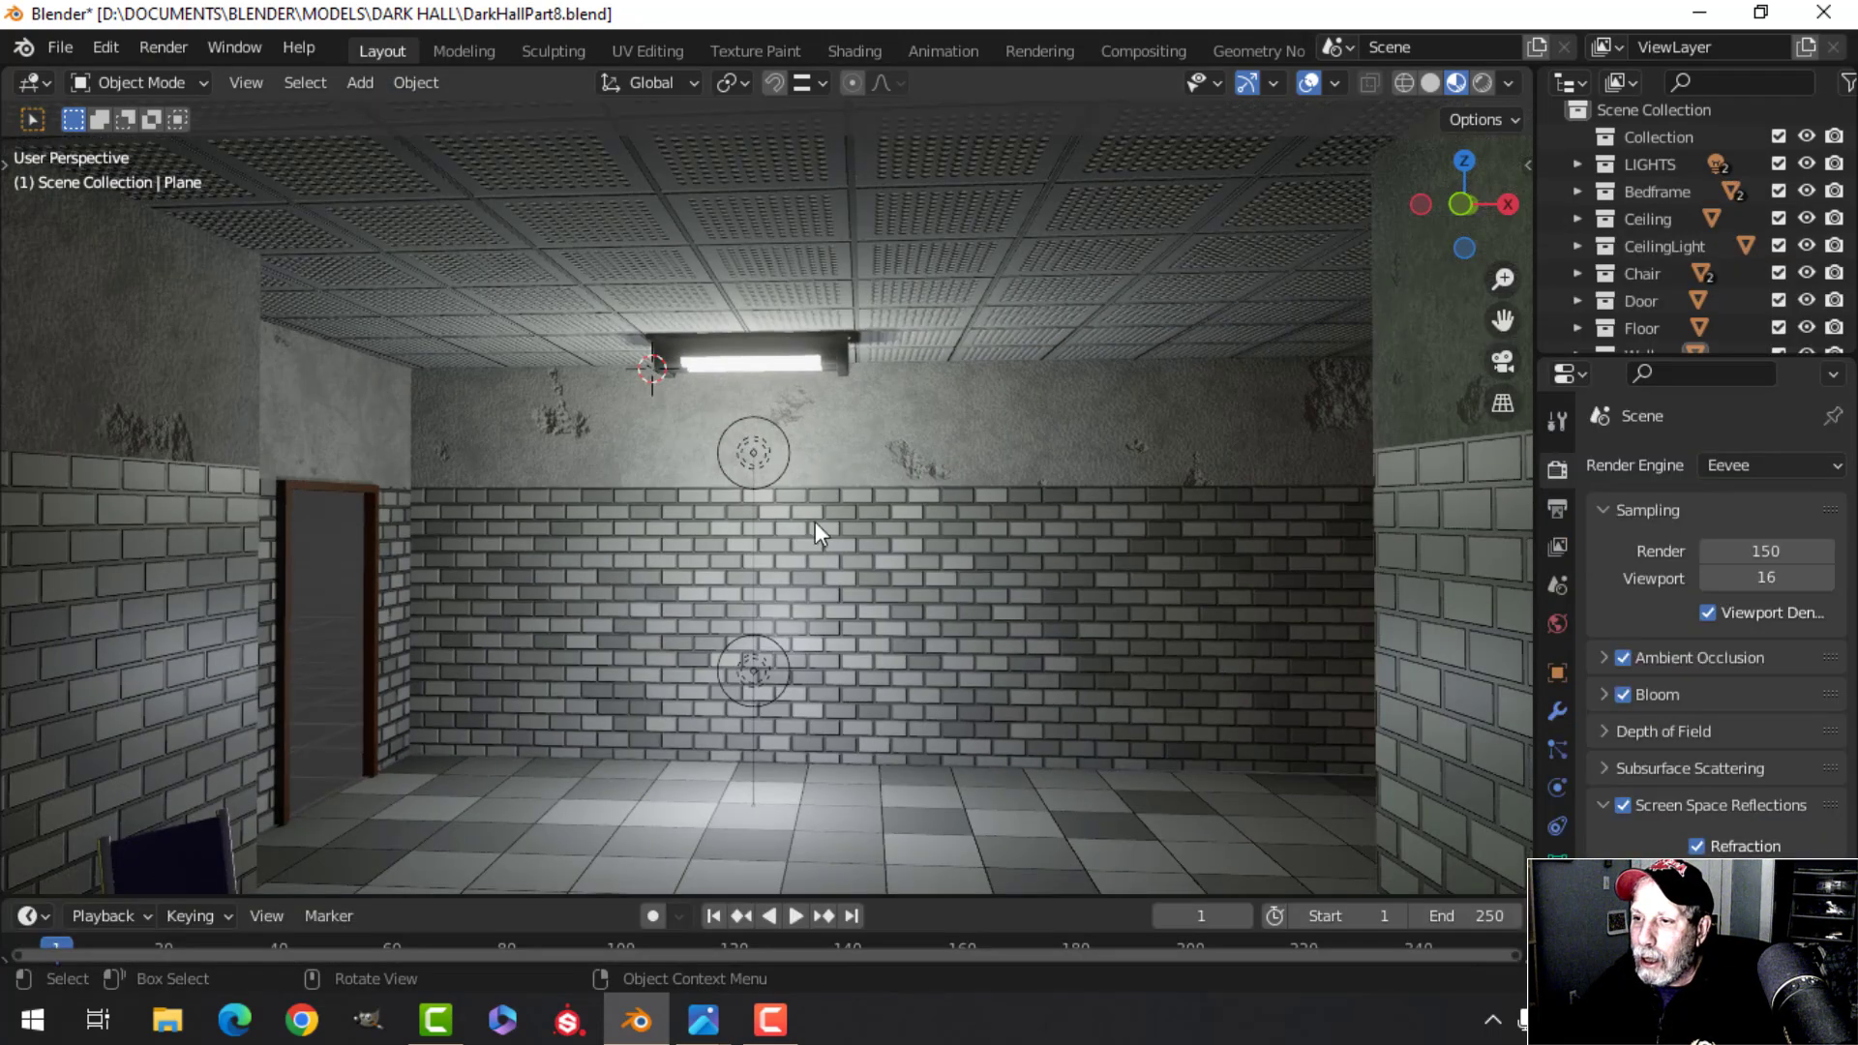
click(1511, 84)
click(1478, 303)
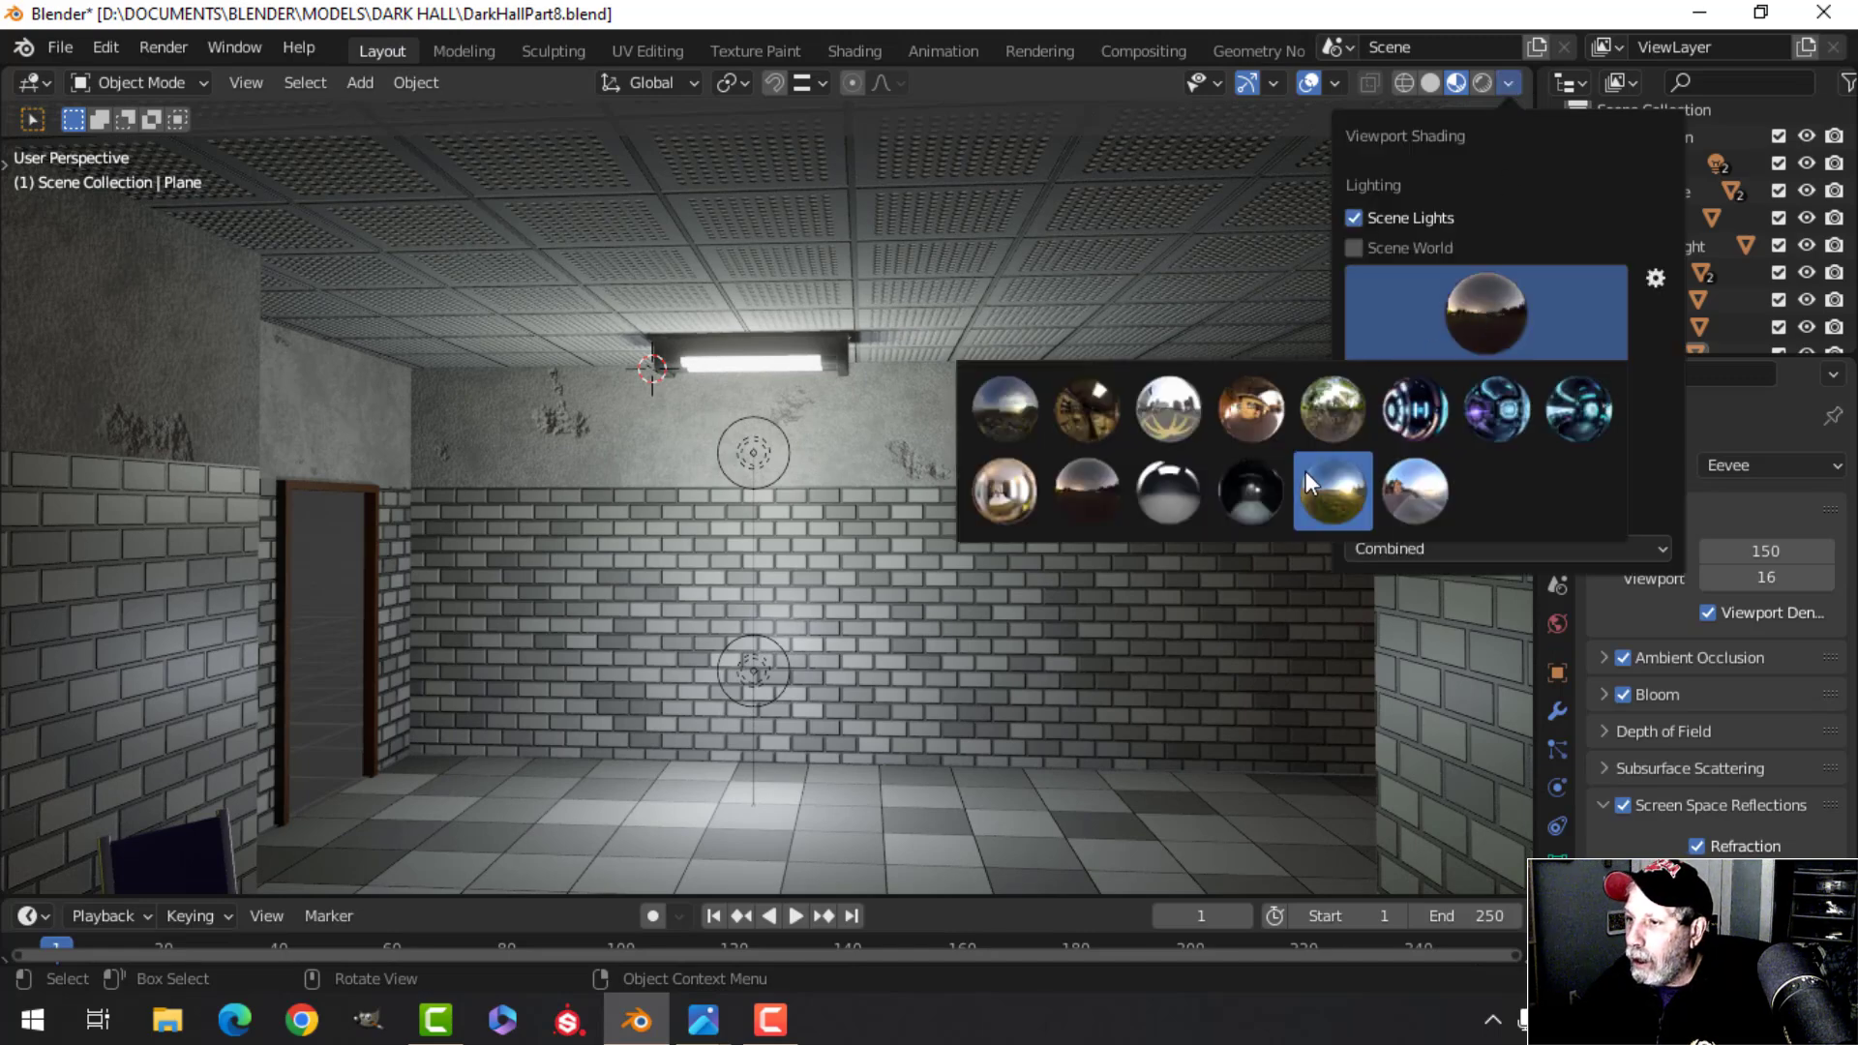
click(1192, 491)
click(1506, 317)
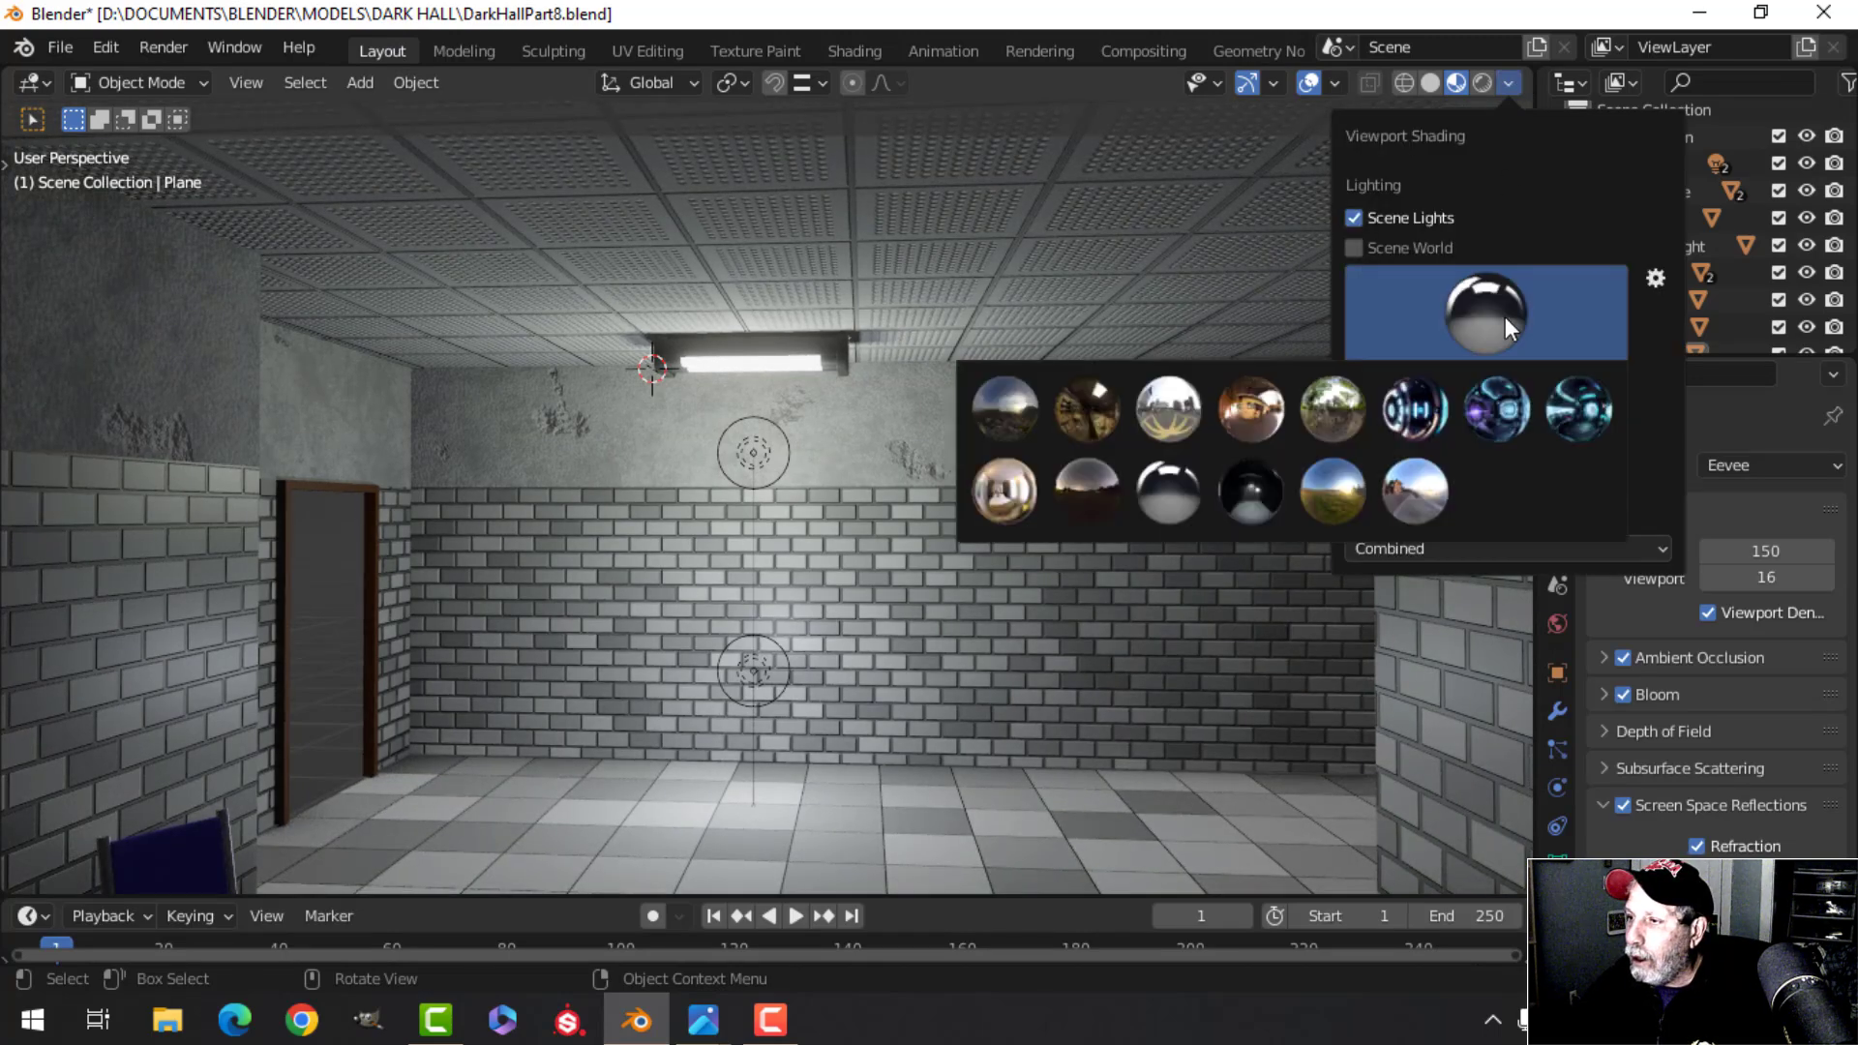
click(1279, 489)
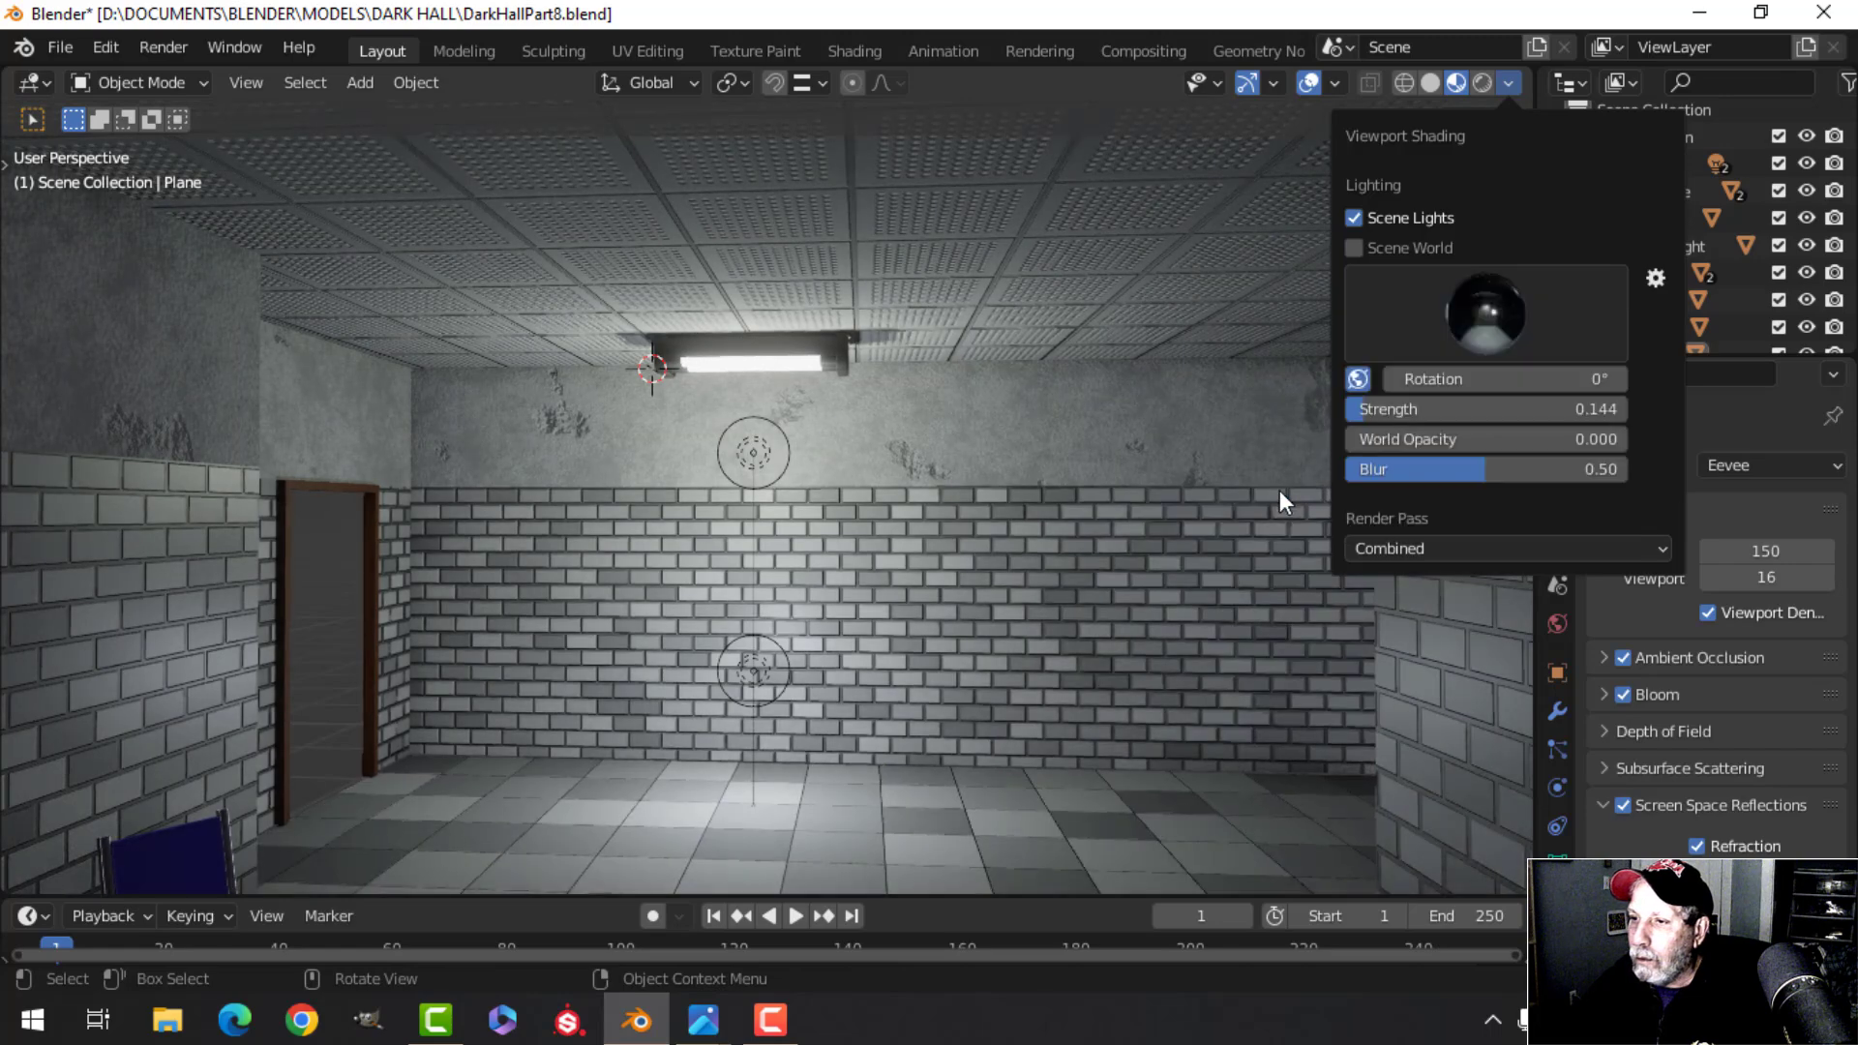
click(1354, 248)
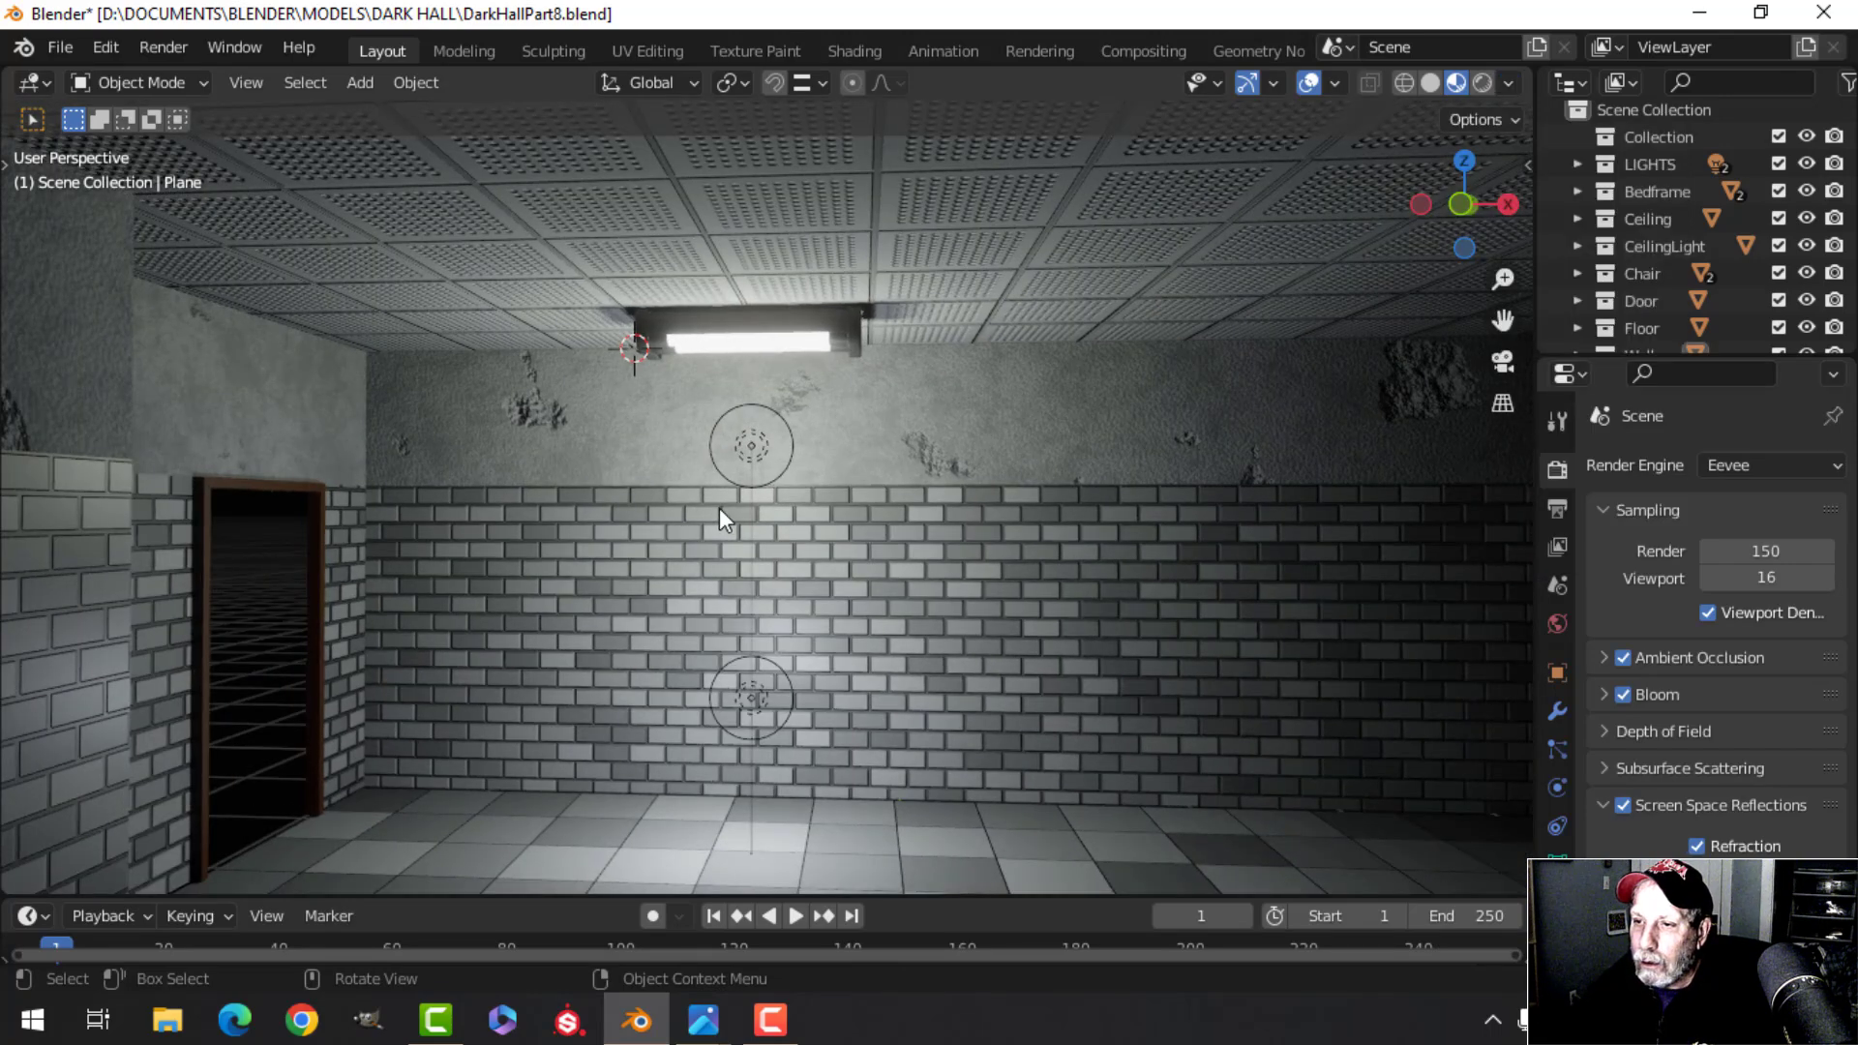
middle_drag(627, 490, 795, 416)
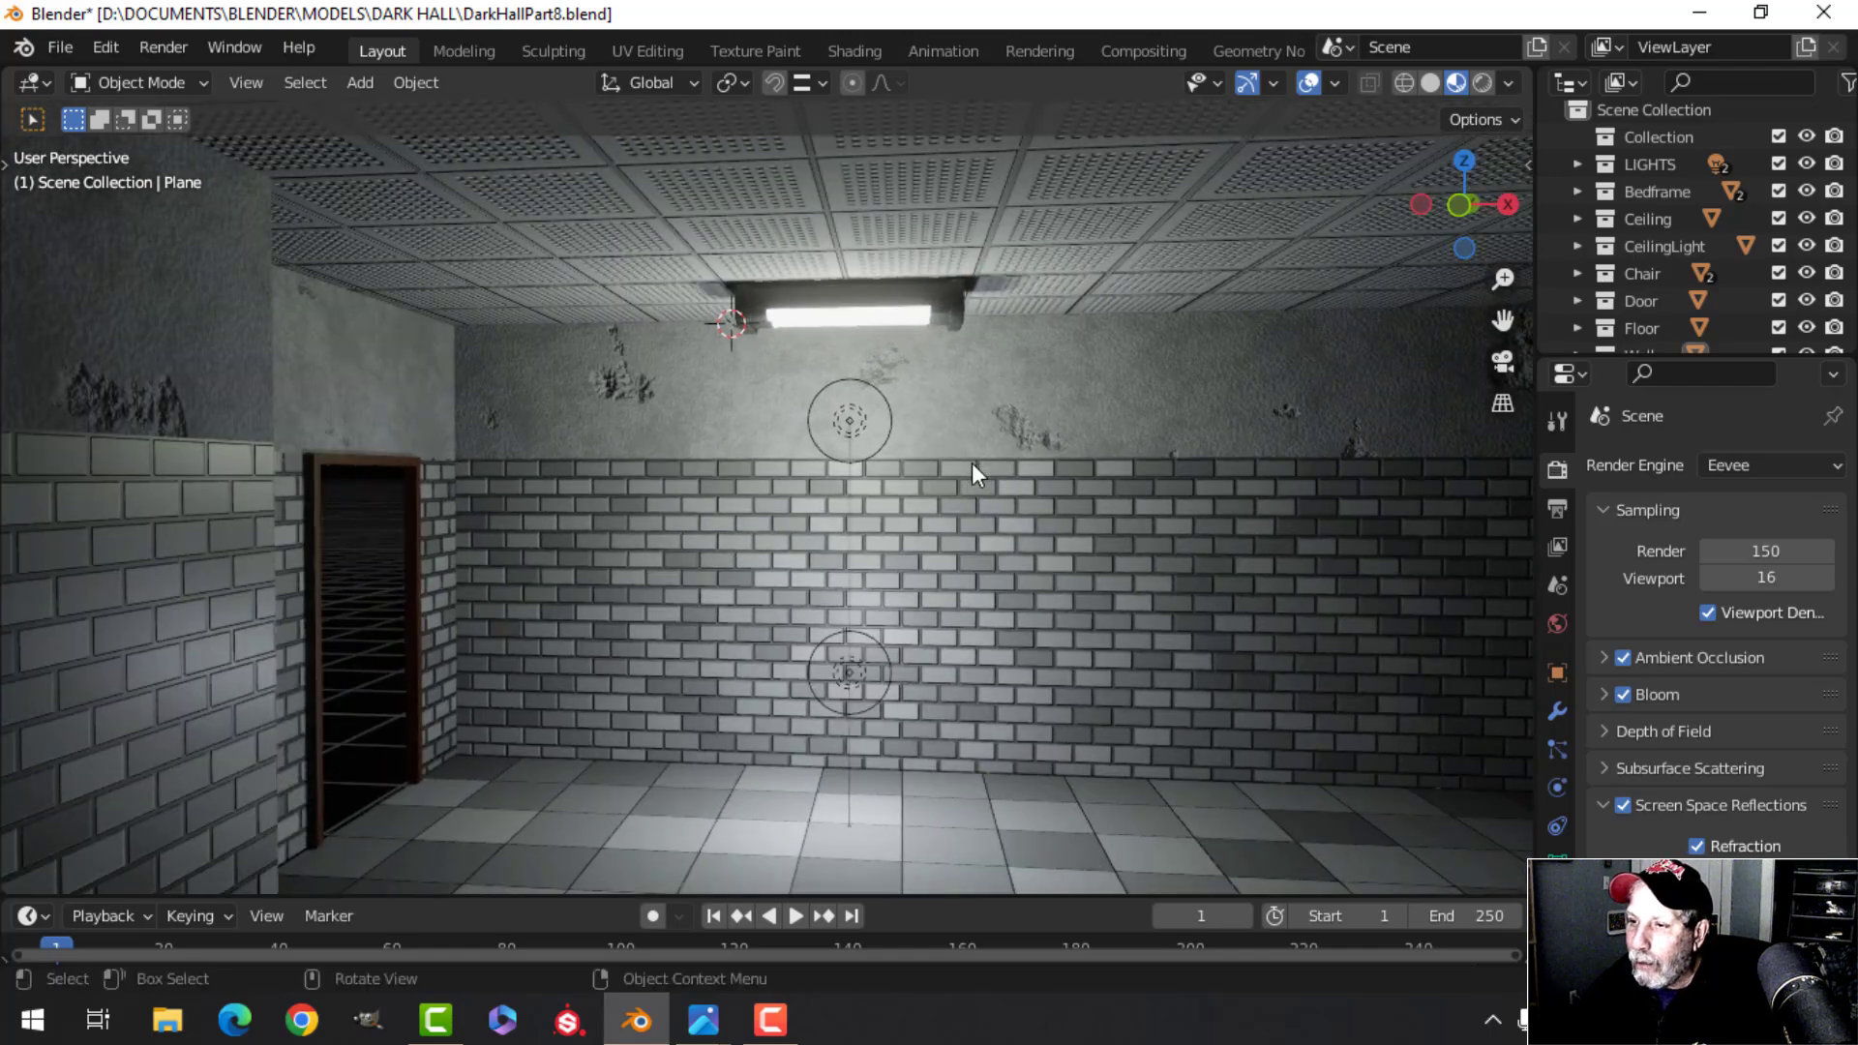
scroll(958, 466, up, 3)
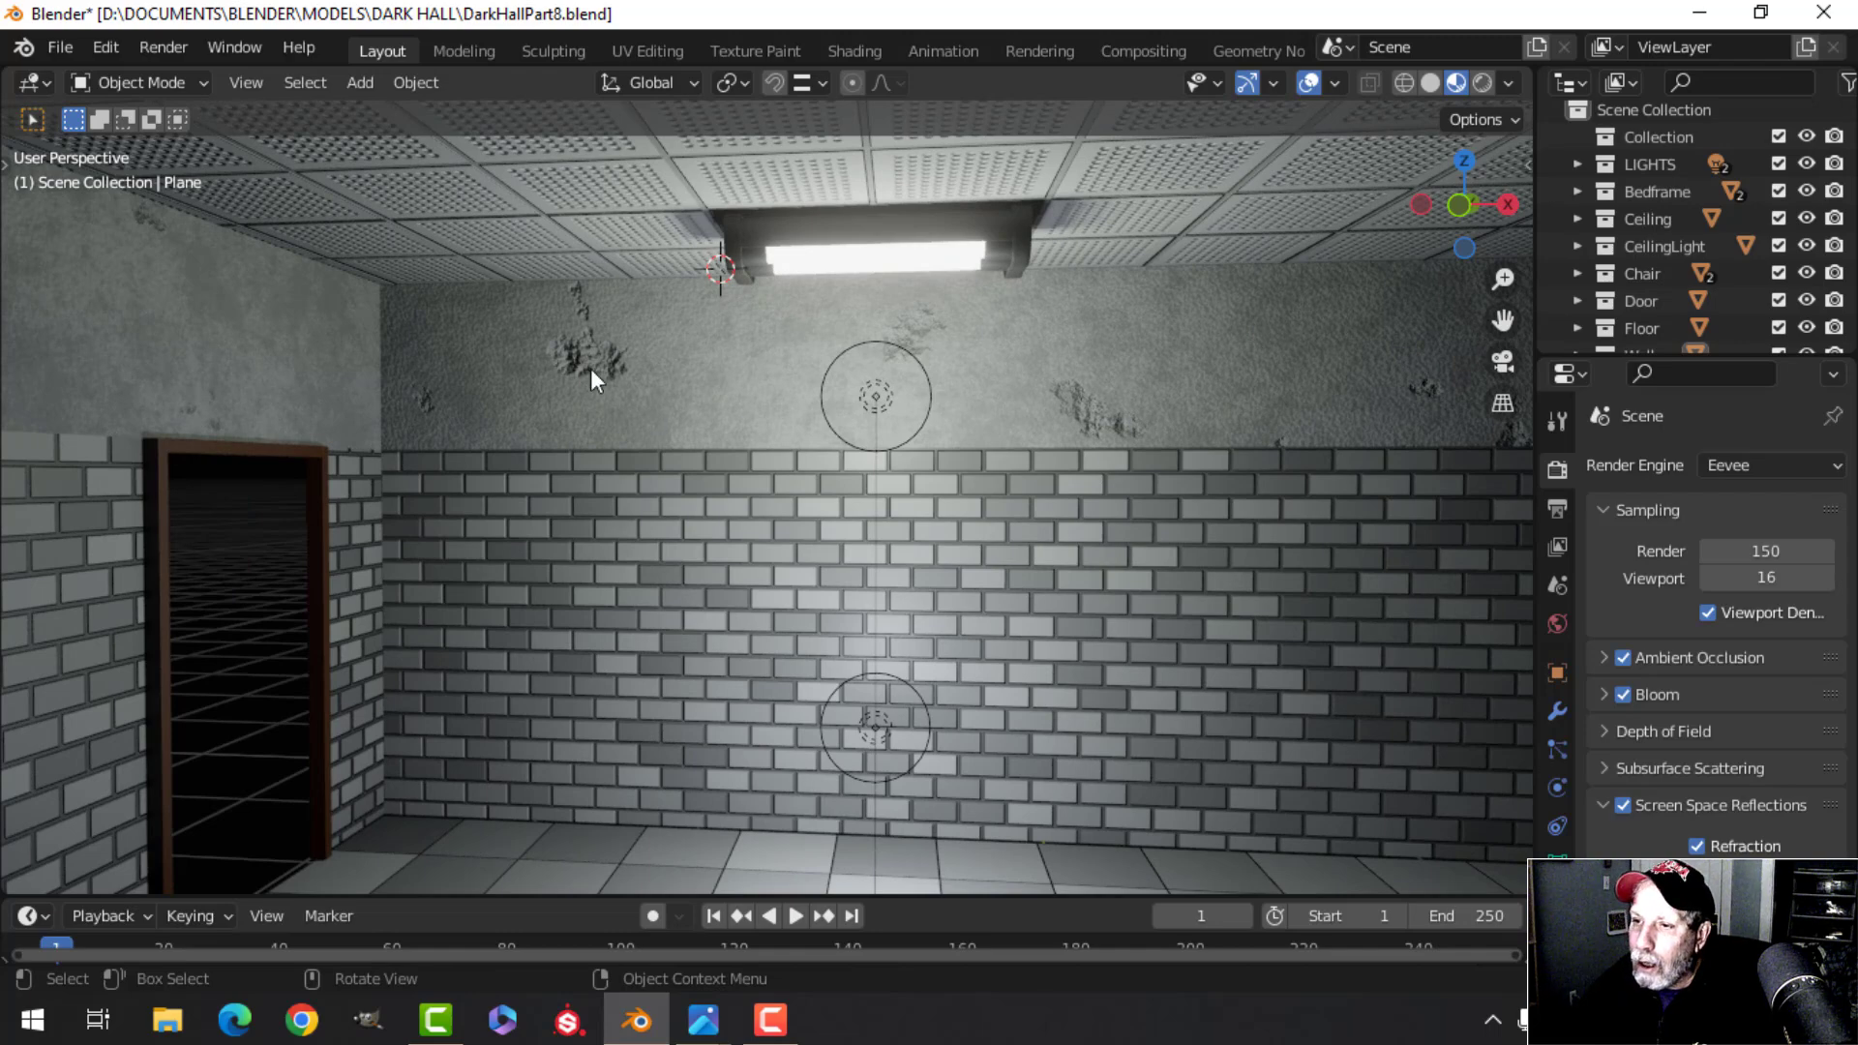
scroll(634, 399, down, 4)
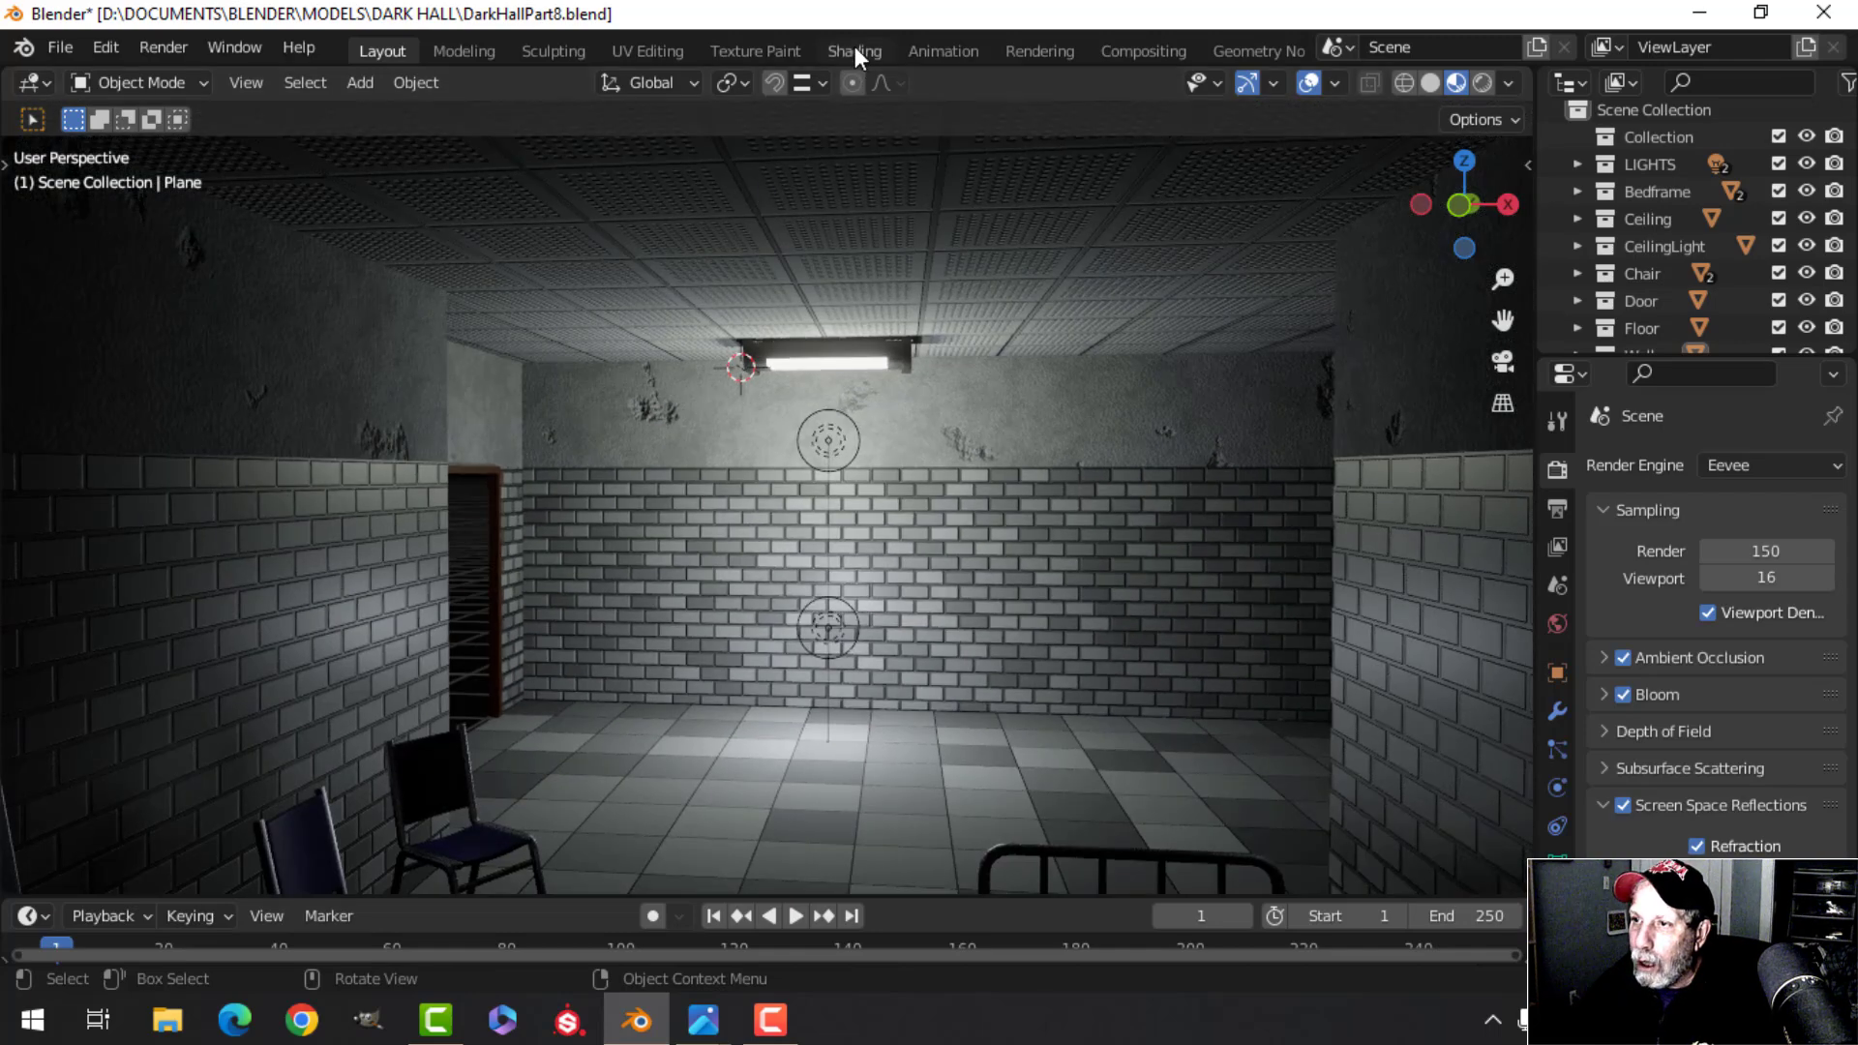
Return to the Shading workspace and insert the spare Noise Texture between Mapping and the damage Noise Texture, with its Color feeding the Vector
click(855, 51)
scroll(463, 778, down, 4)
shift+middle_drag(554, 790, 862, 813)
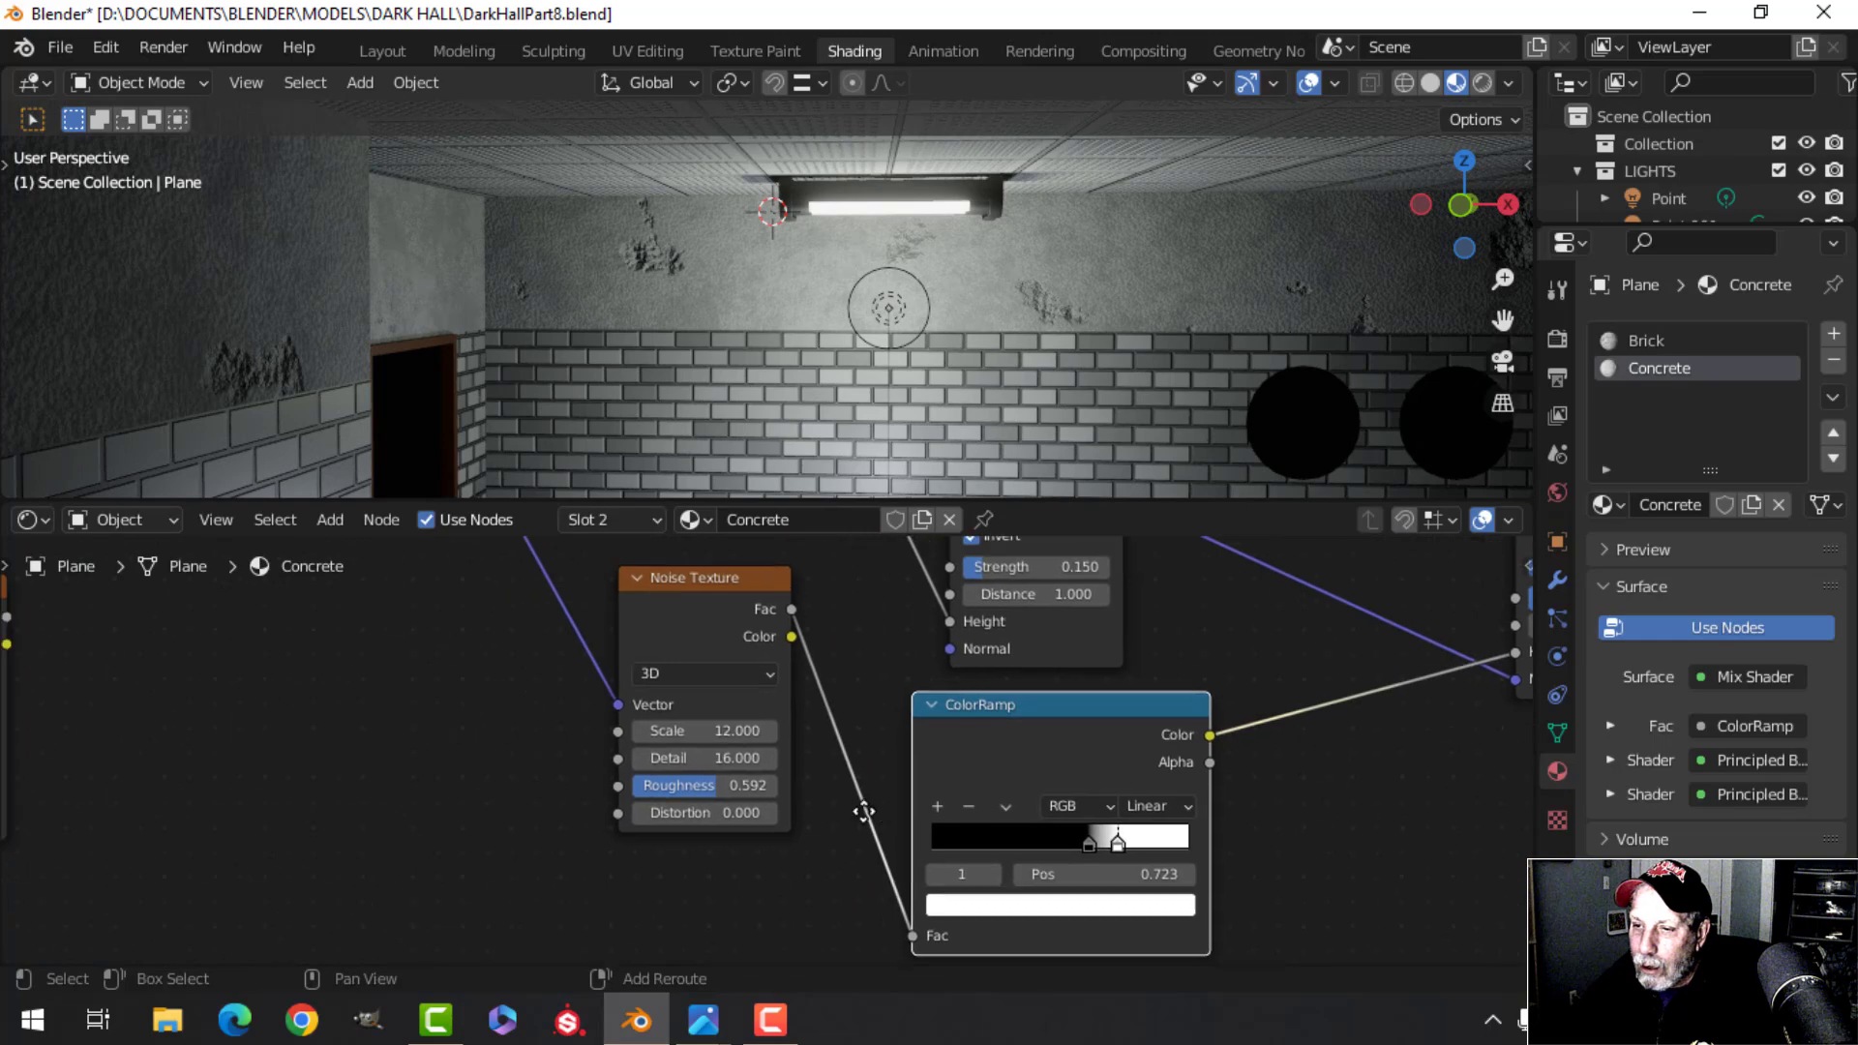
scroll(549, 774, down, 4)
shift+middle_drag(544, 770, 774, 786)
scroll(669, 817, up, 1)
middle_drag(669, 817, 743, 856)
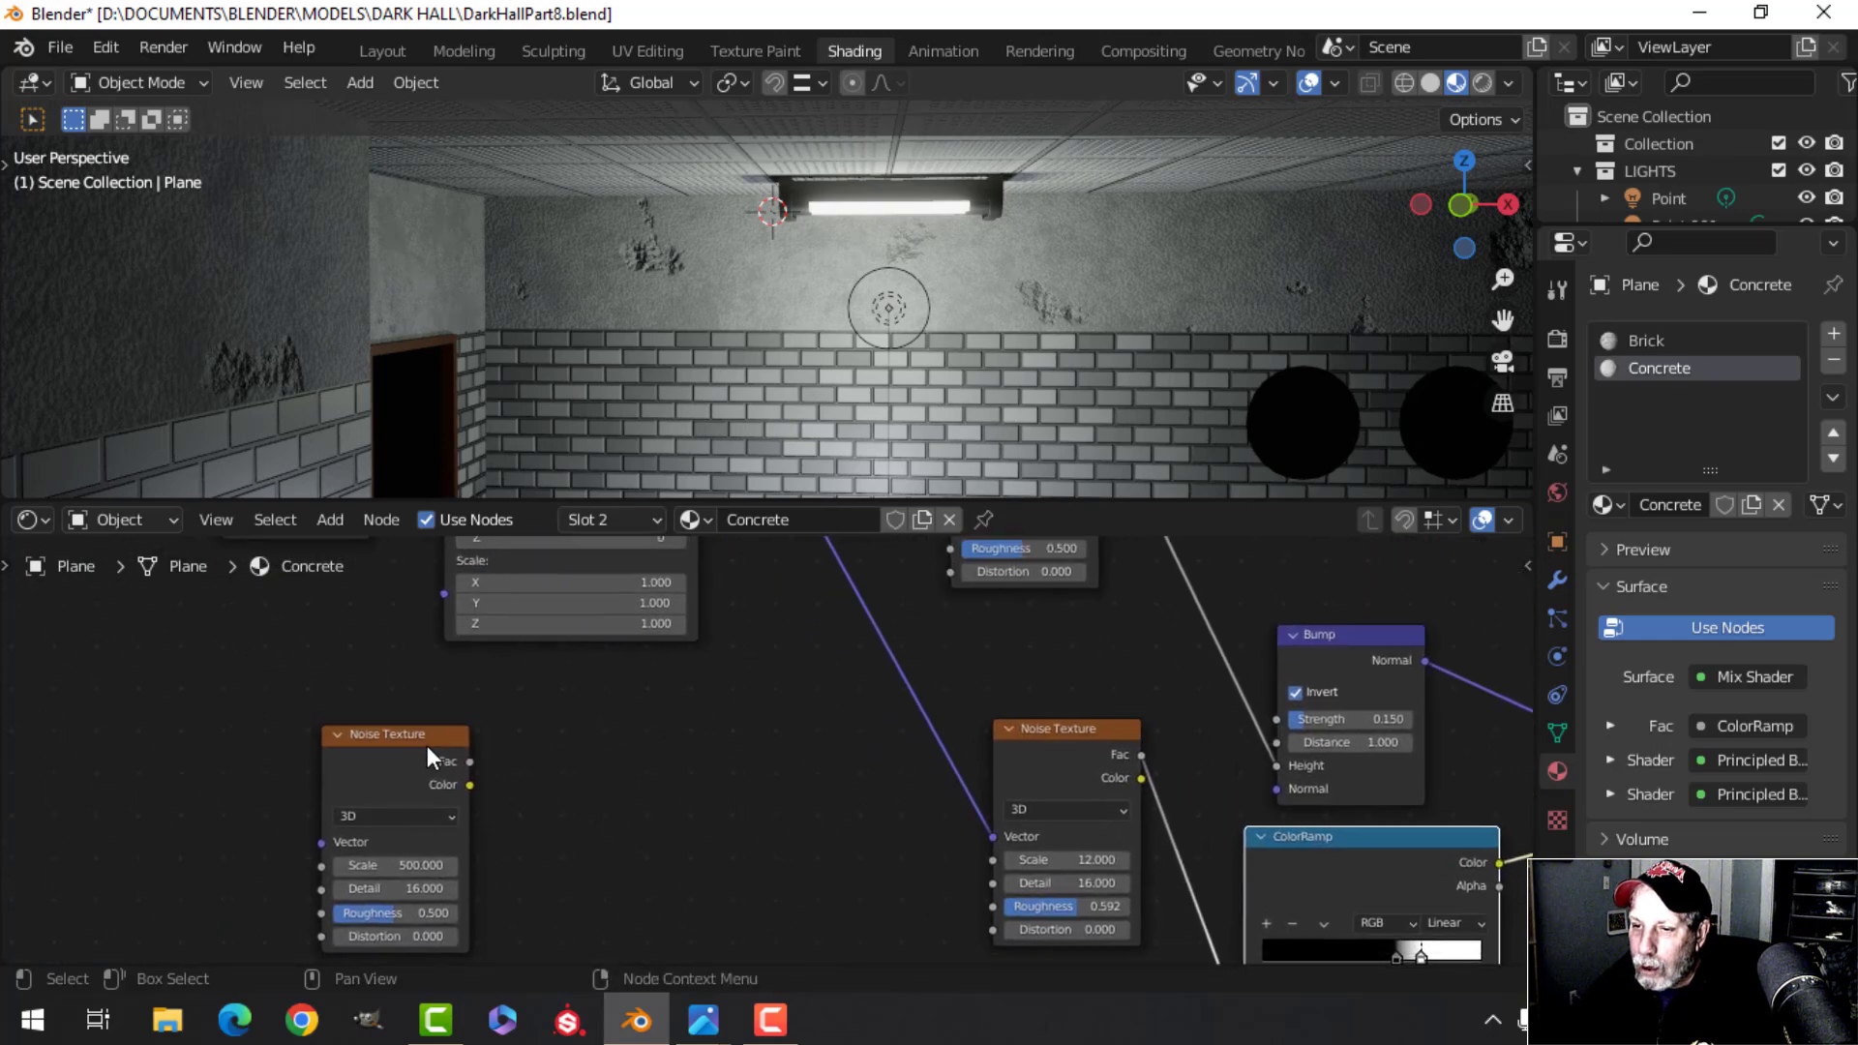
drag(425, 741, 880, 605)
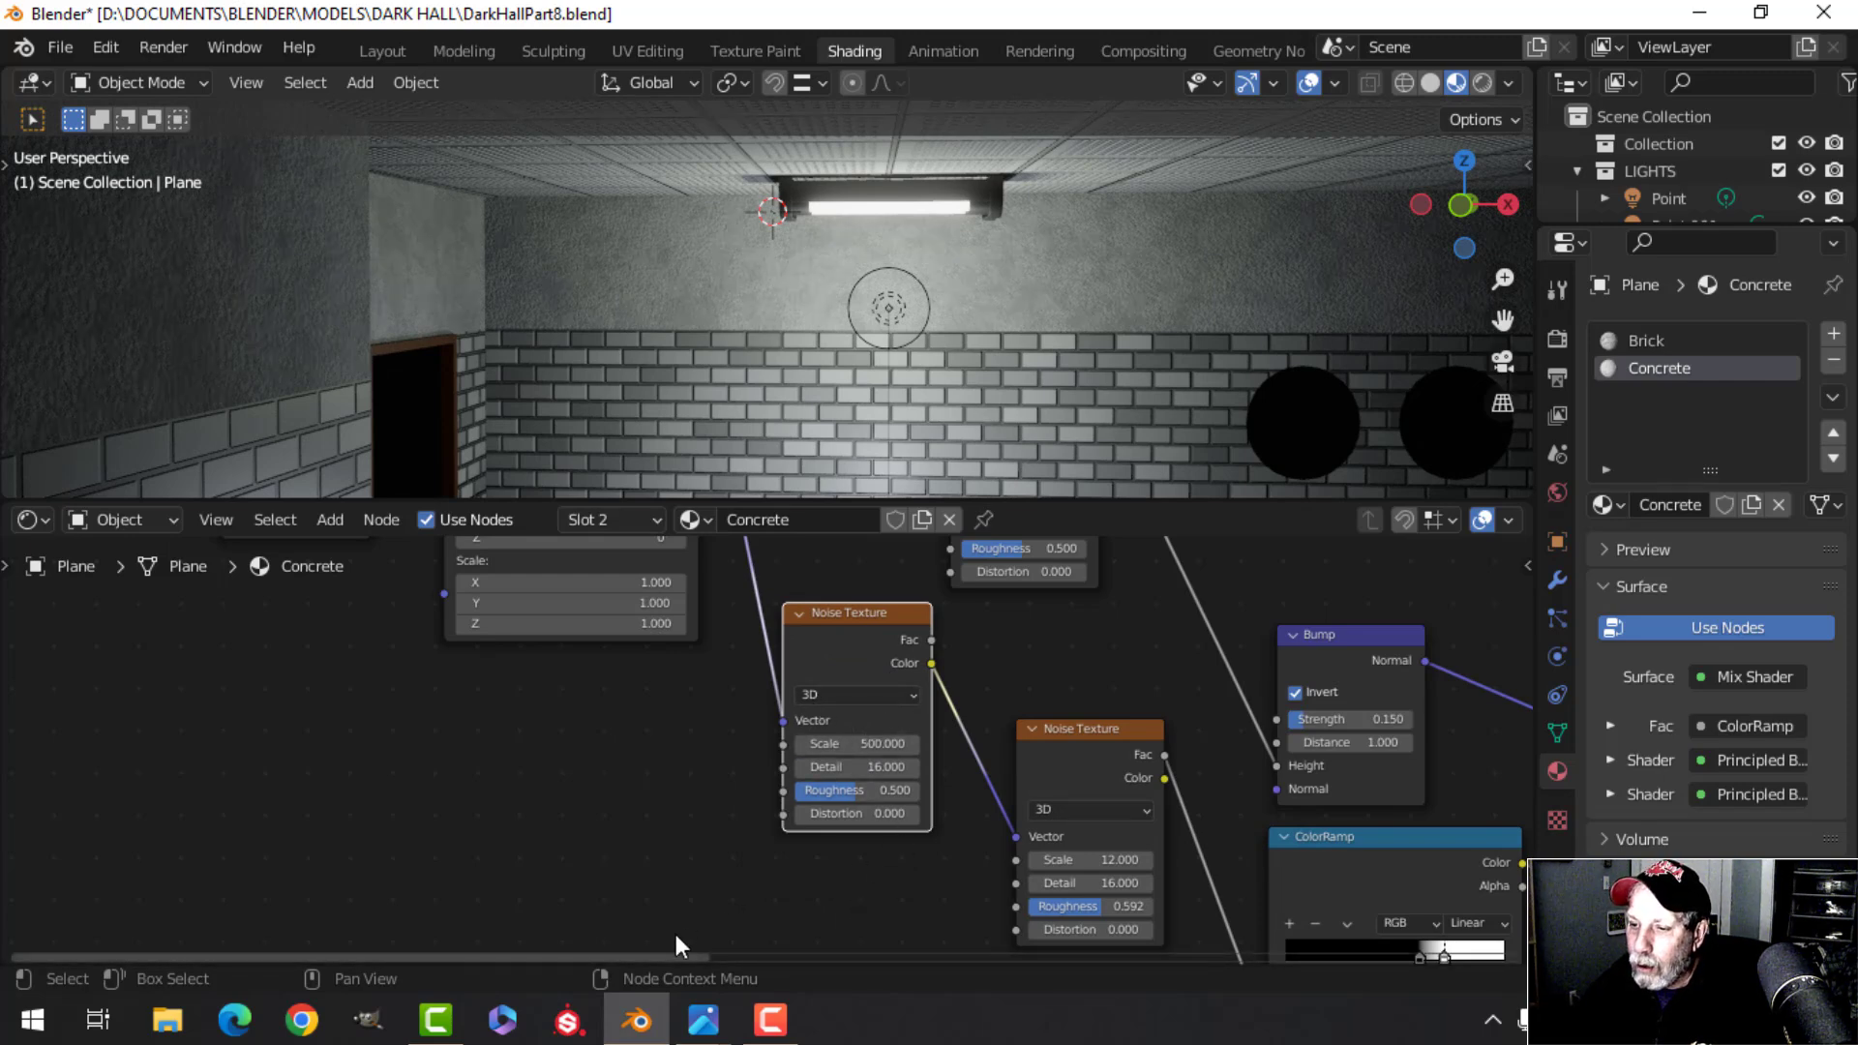
Check the break-up noise values in SimpleConcrete.jpg, and set the inserted Noise Texture's Scale to 4 and Detail to 8 in Blender
mouse_move(704, 1019)
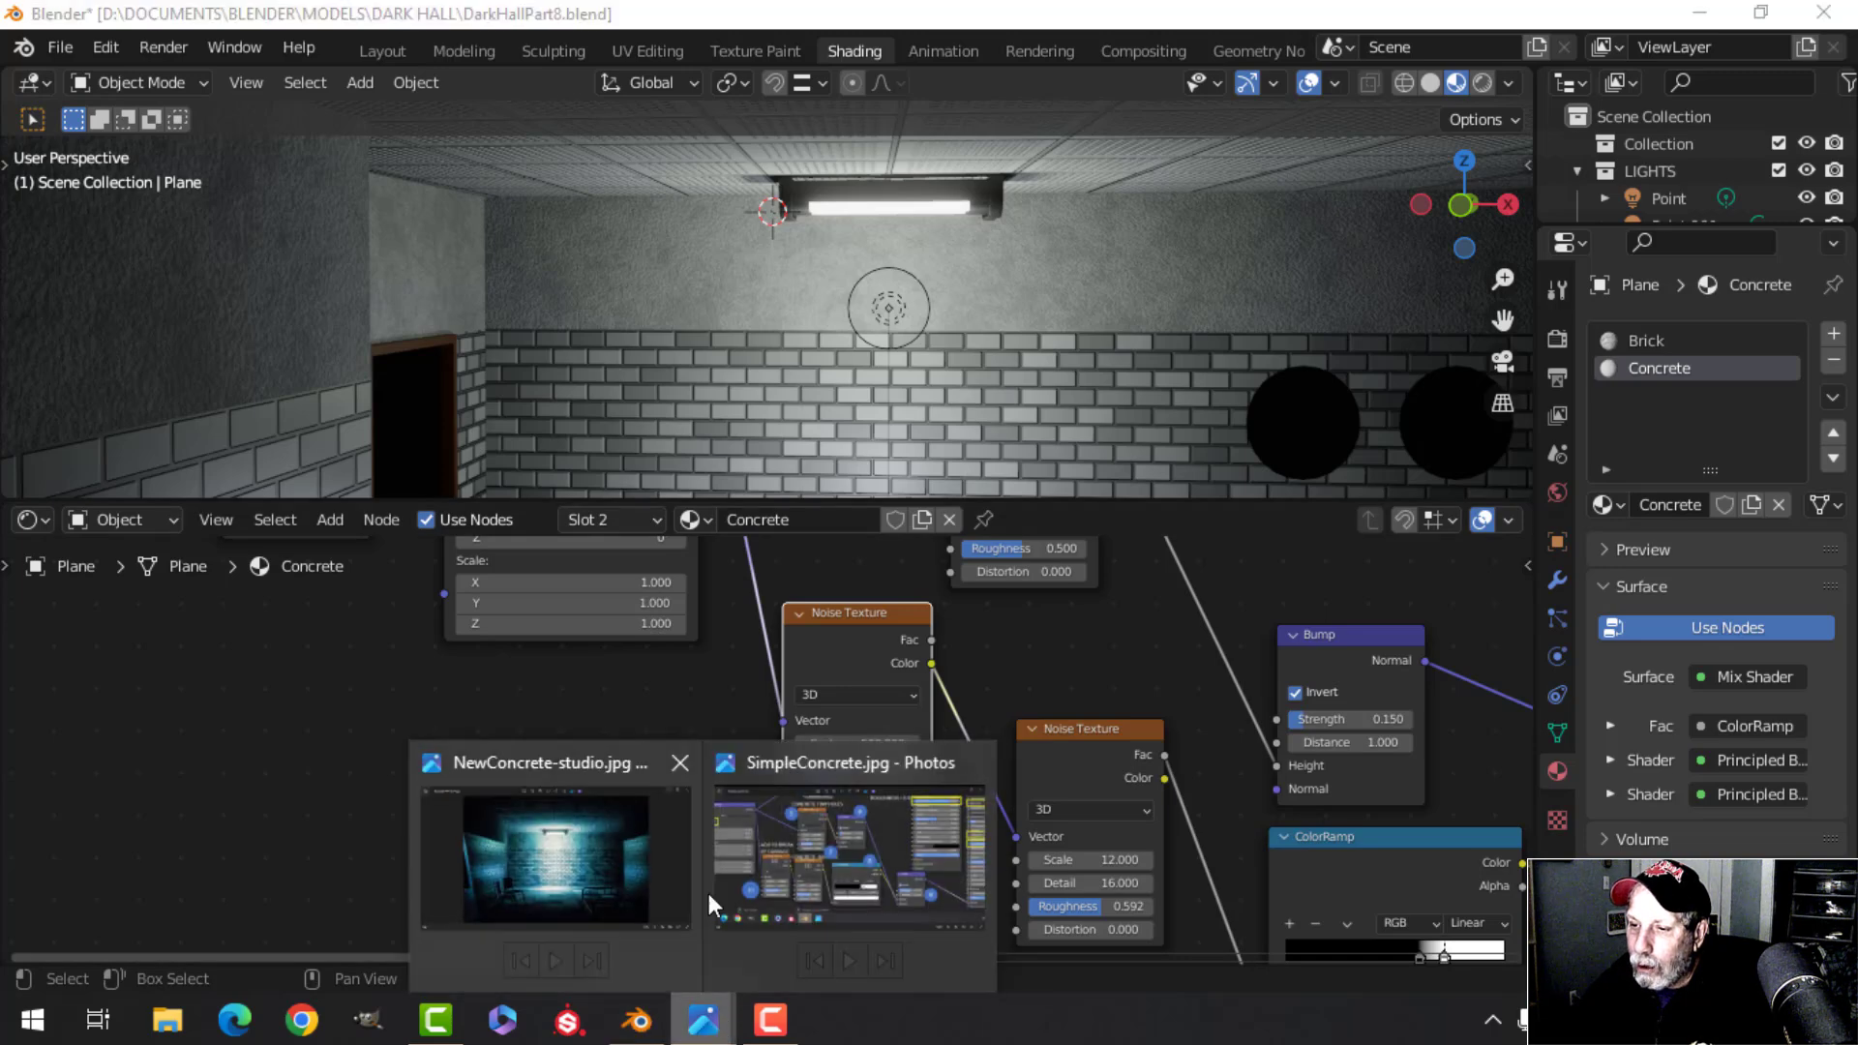
click(782, 855)
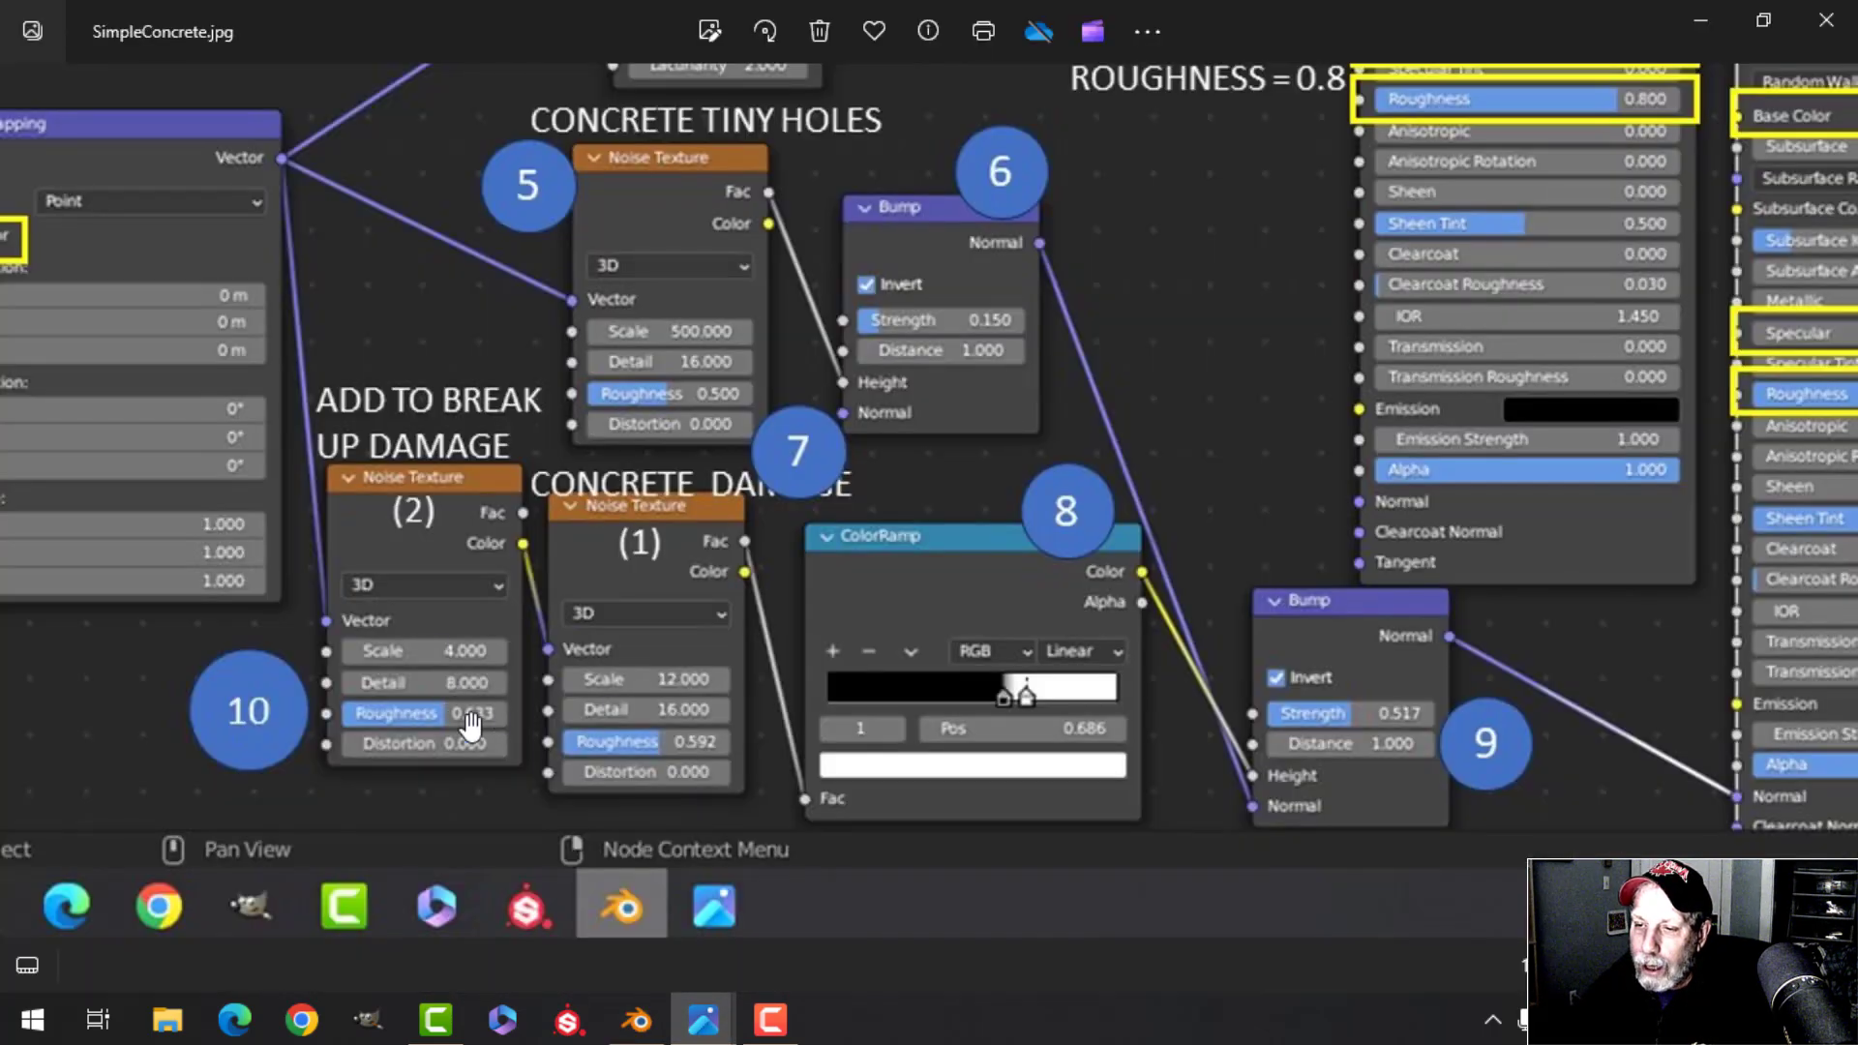
click(635, 1019)
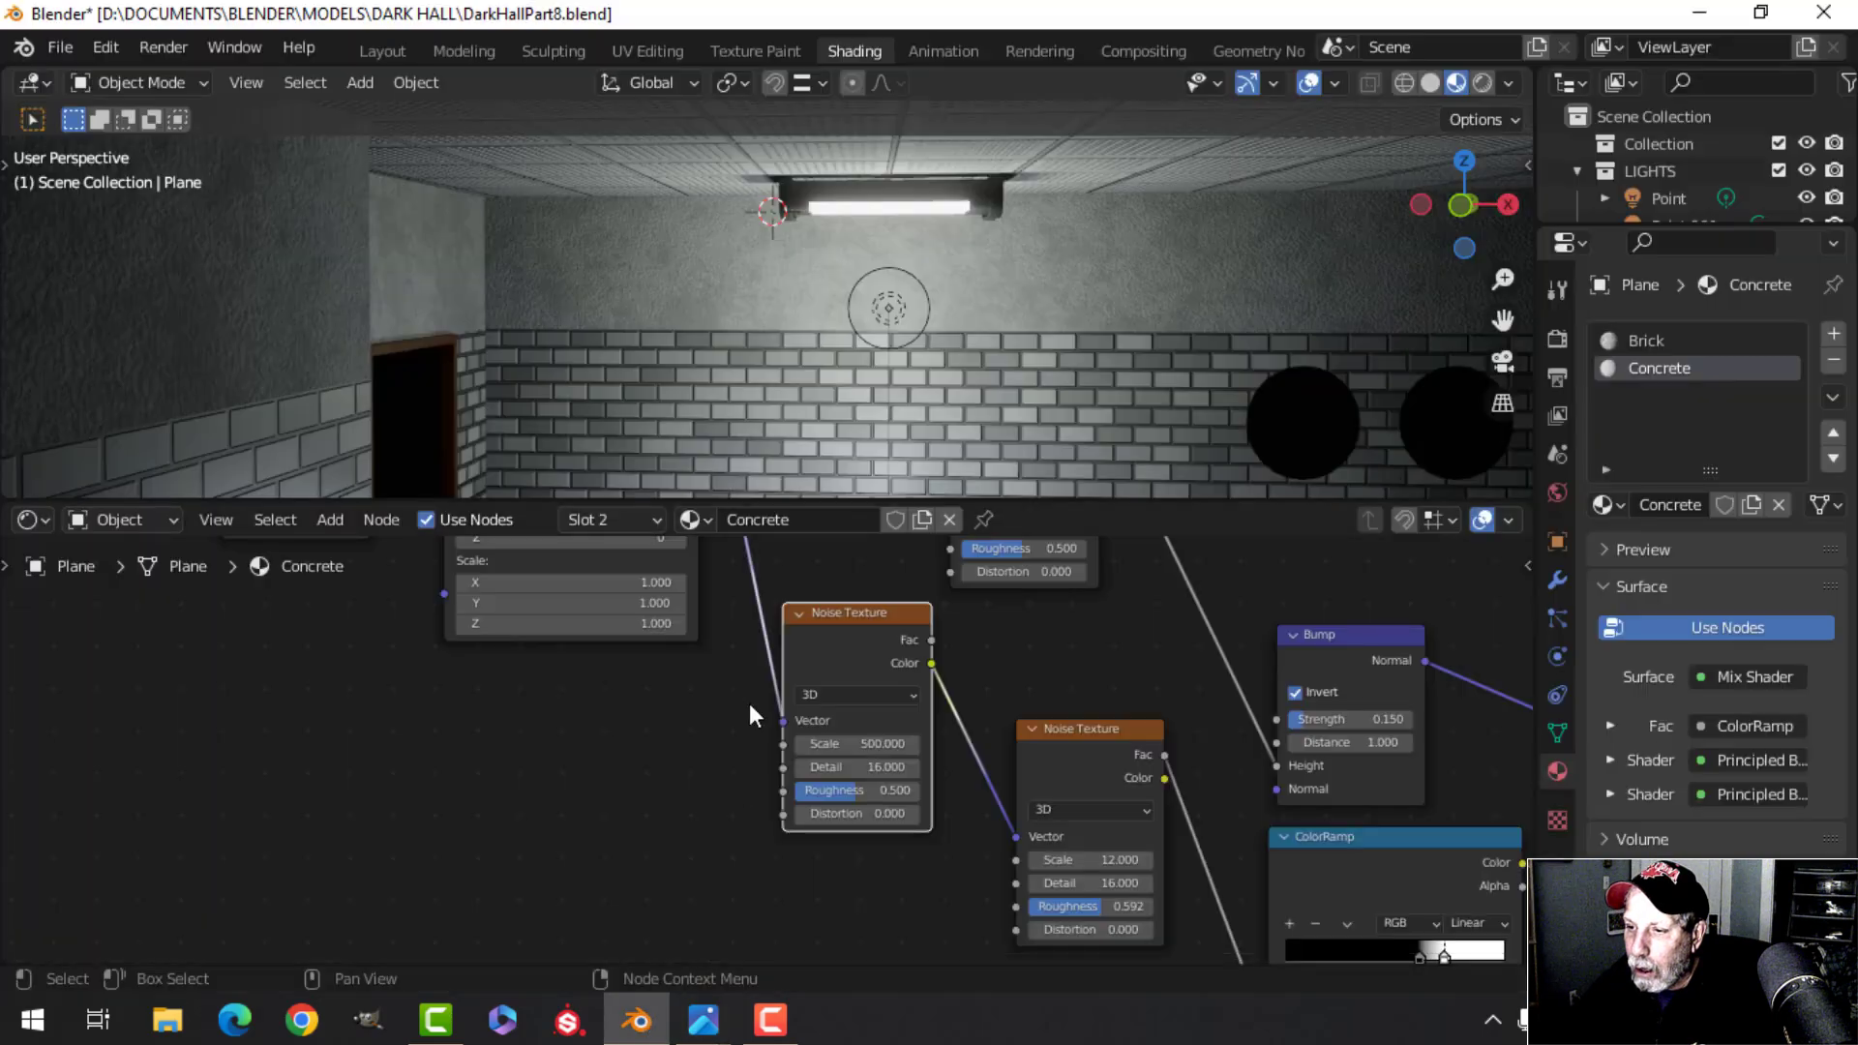
scroll(639, 719, up, 3)
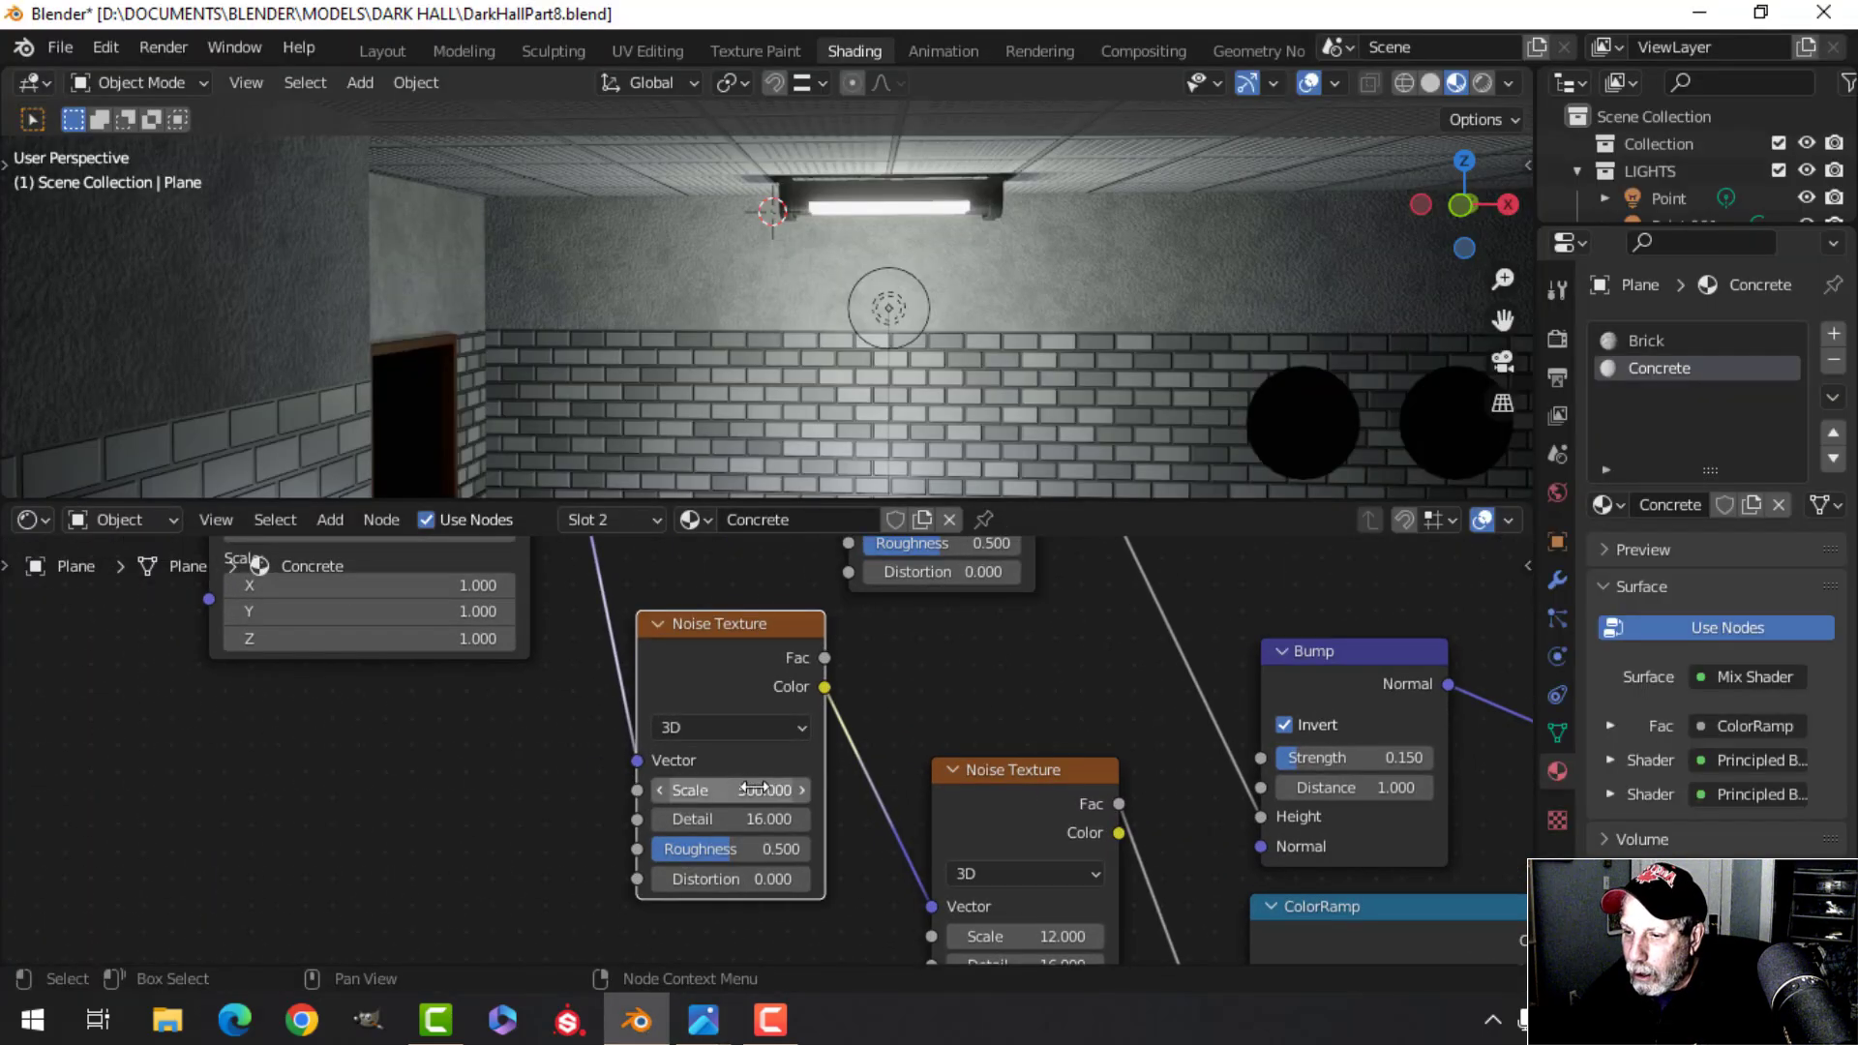
click(793, 788)
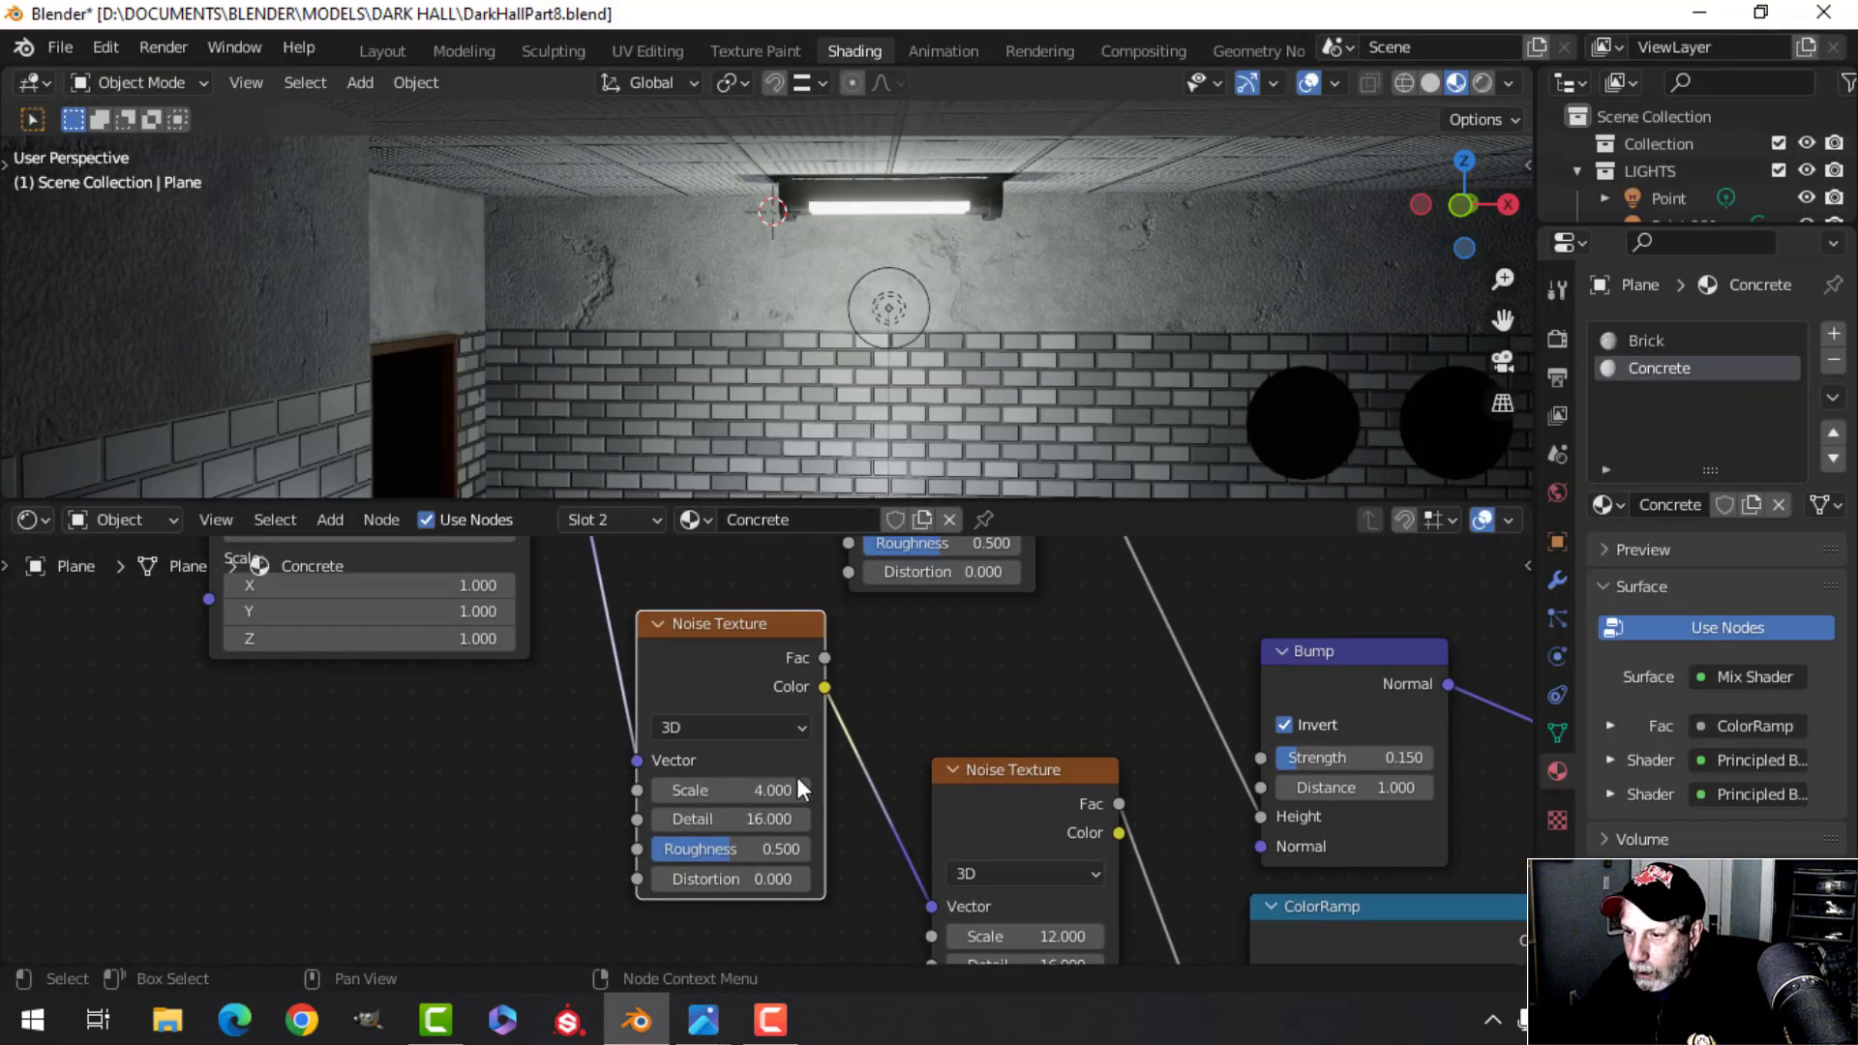
key(Tab)
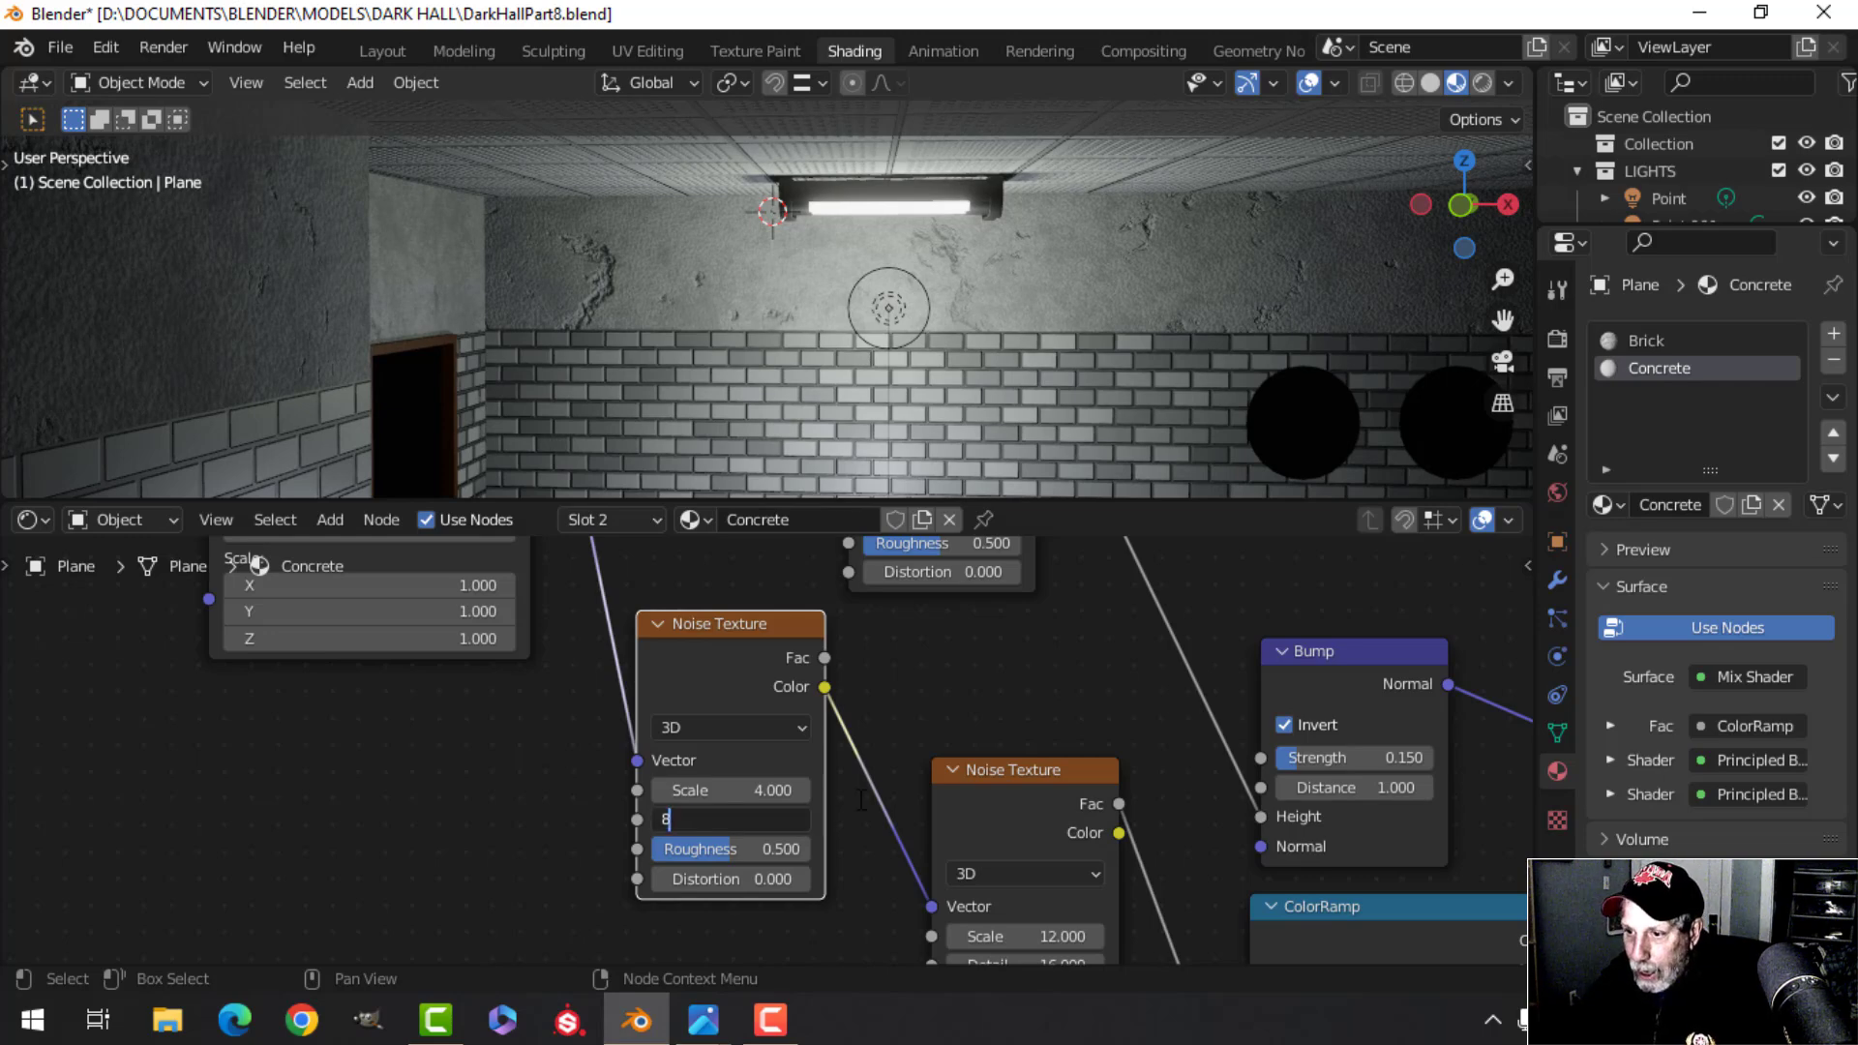
key(Return)
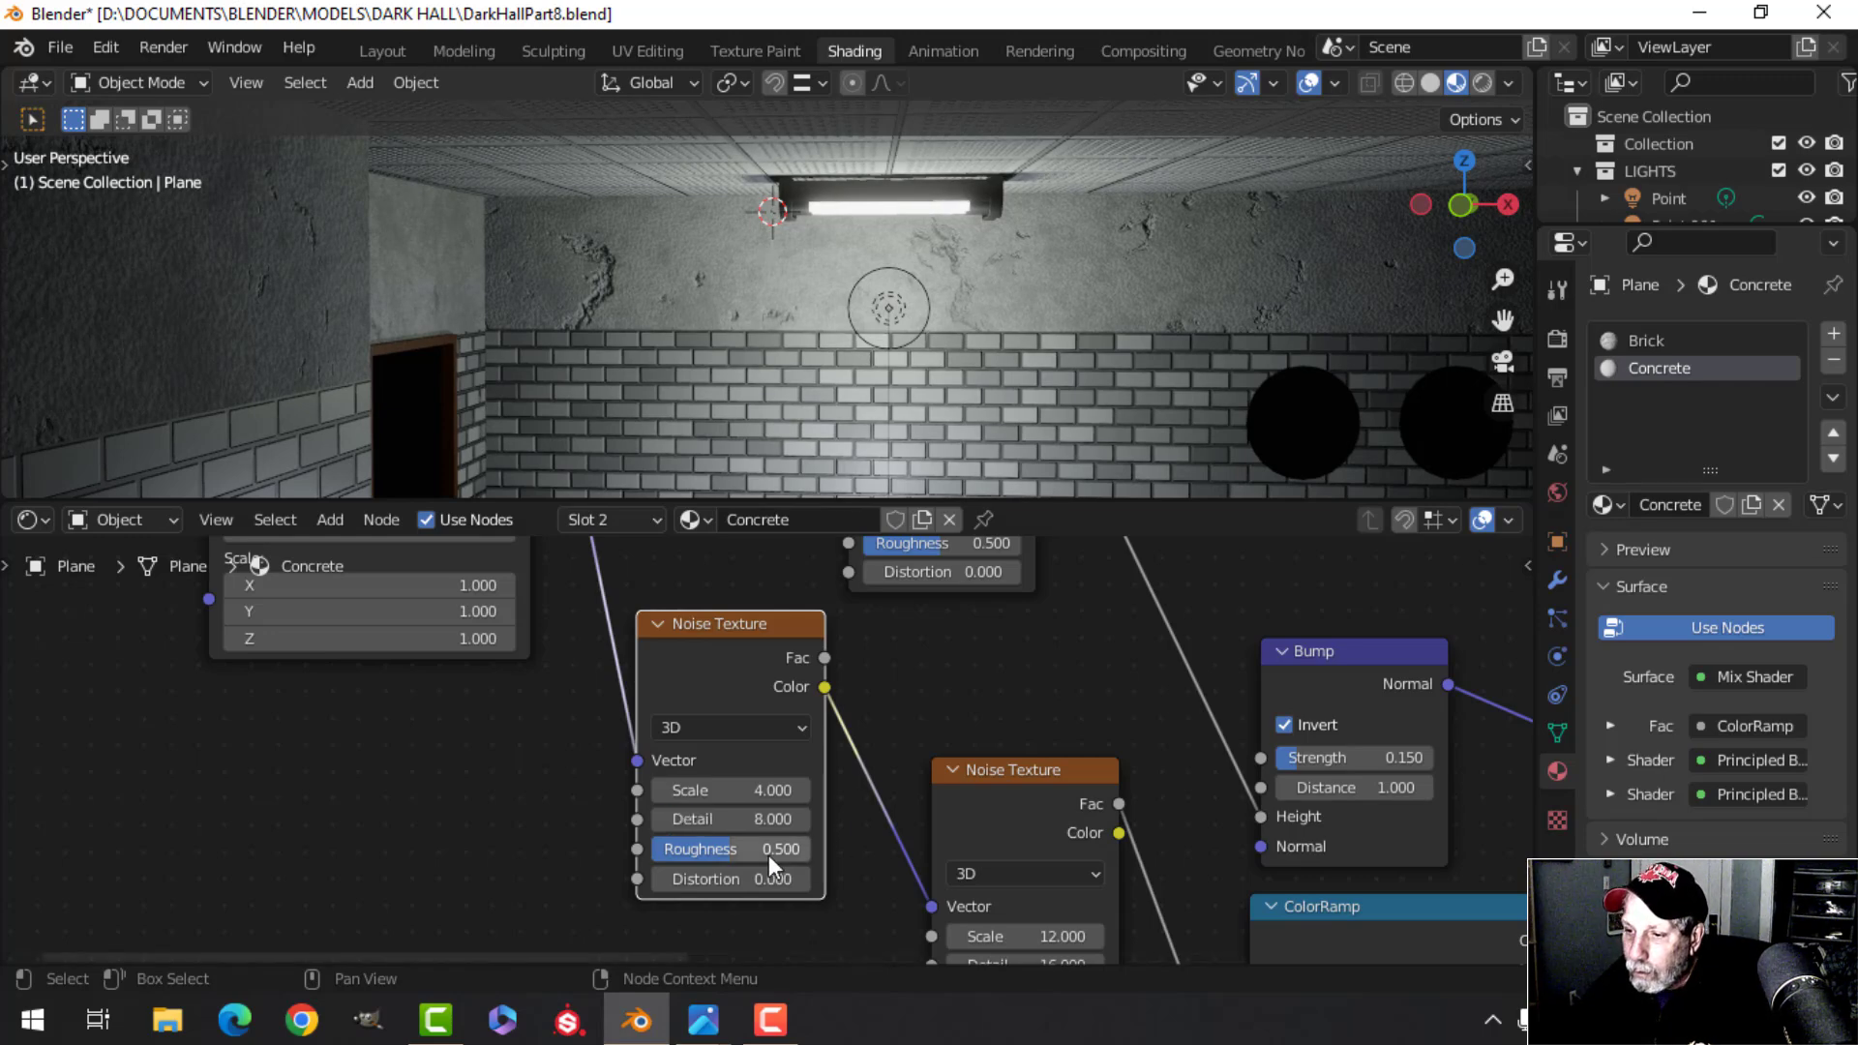
Set the inserted Noise Texture's Roughness to 0.633 and fine-tune it to 0.636 while checking the upper walls
click(736, 849)
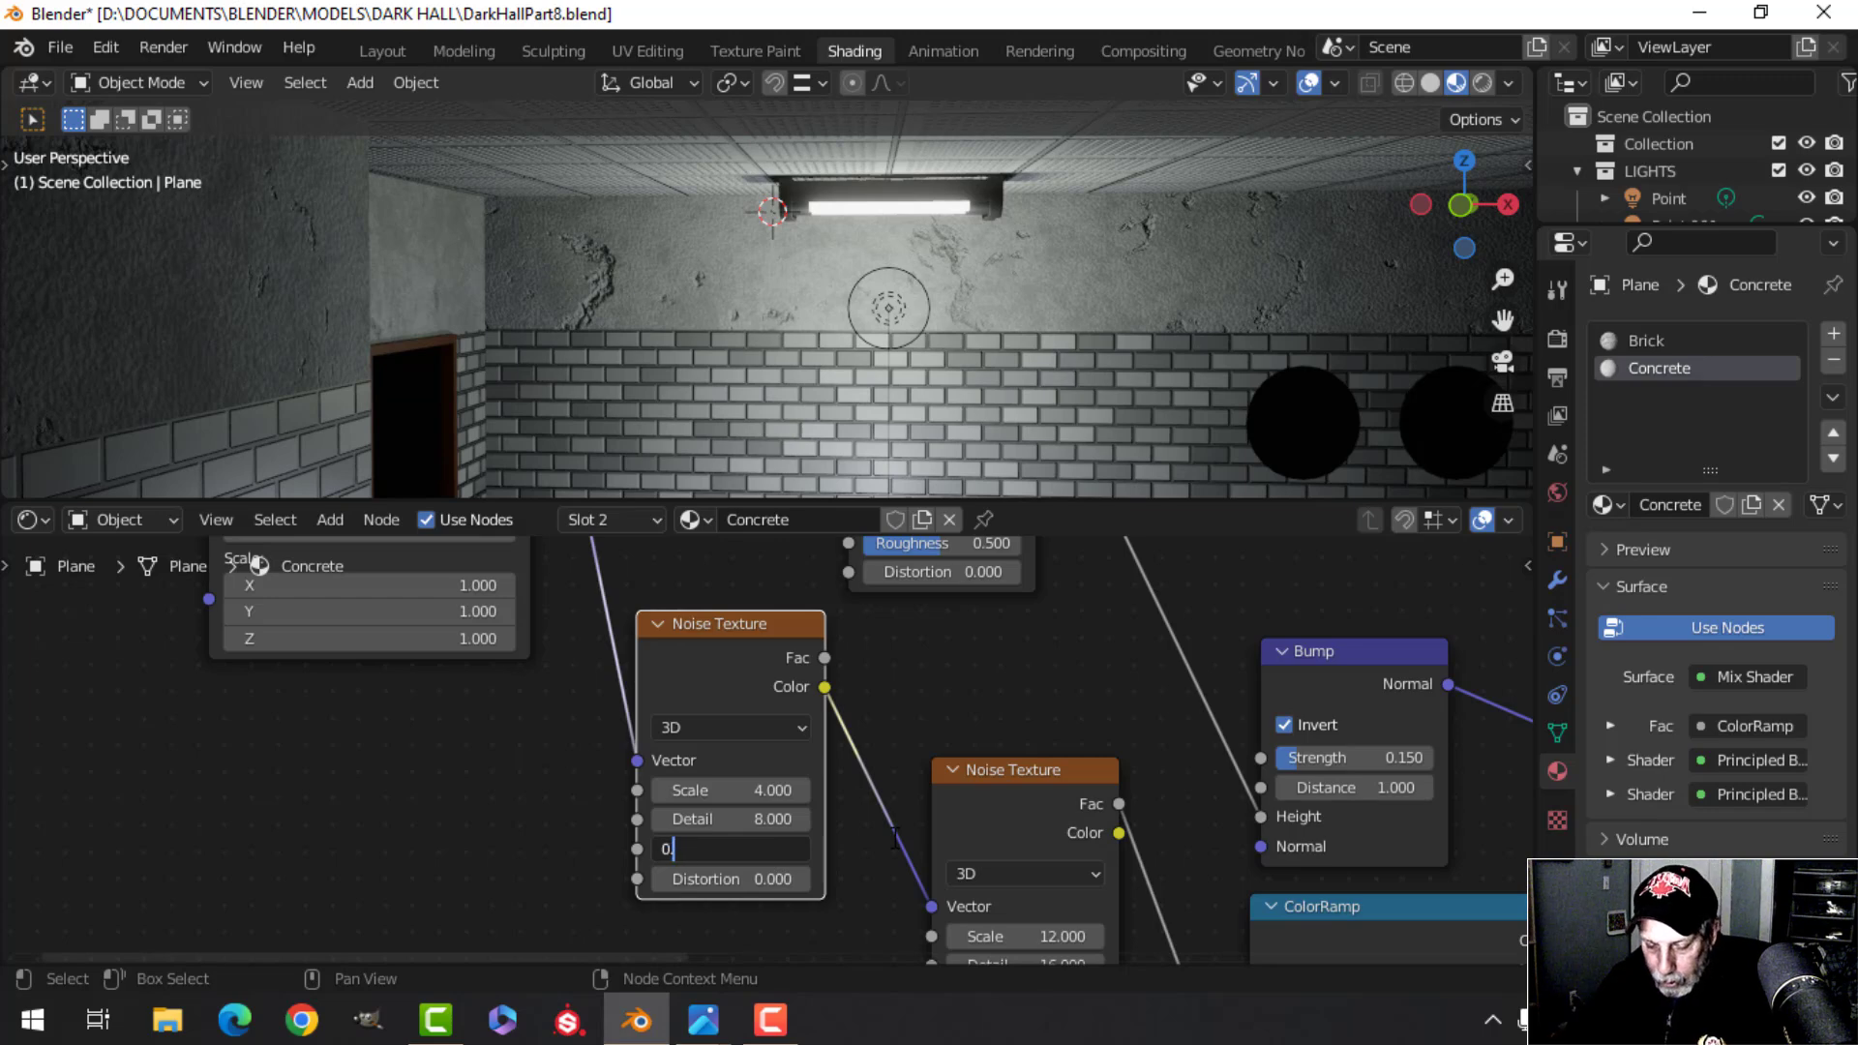
key(Return)
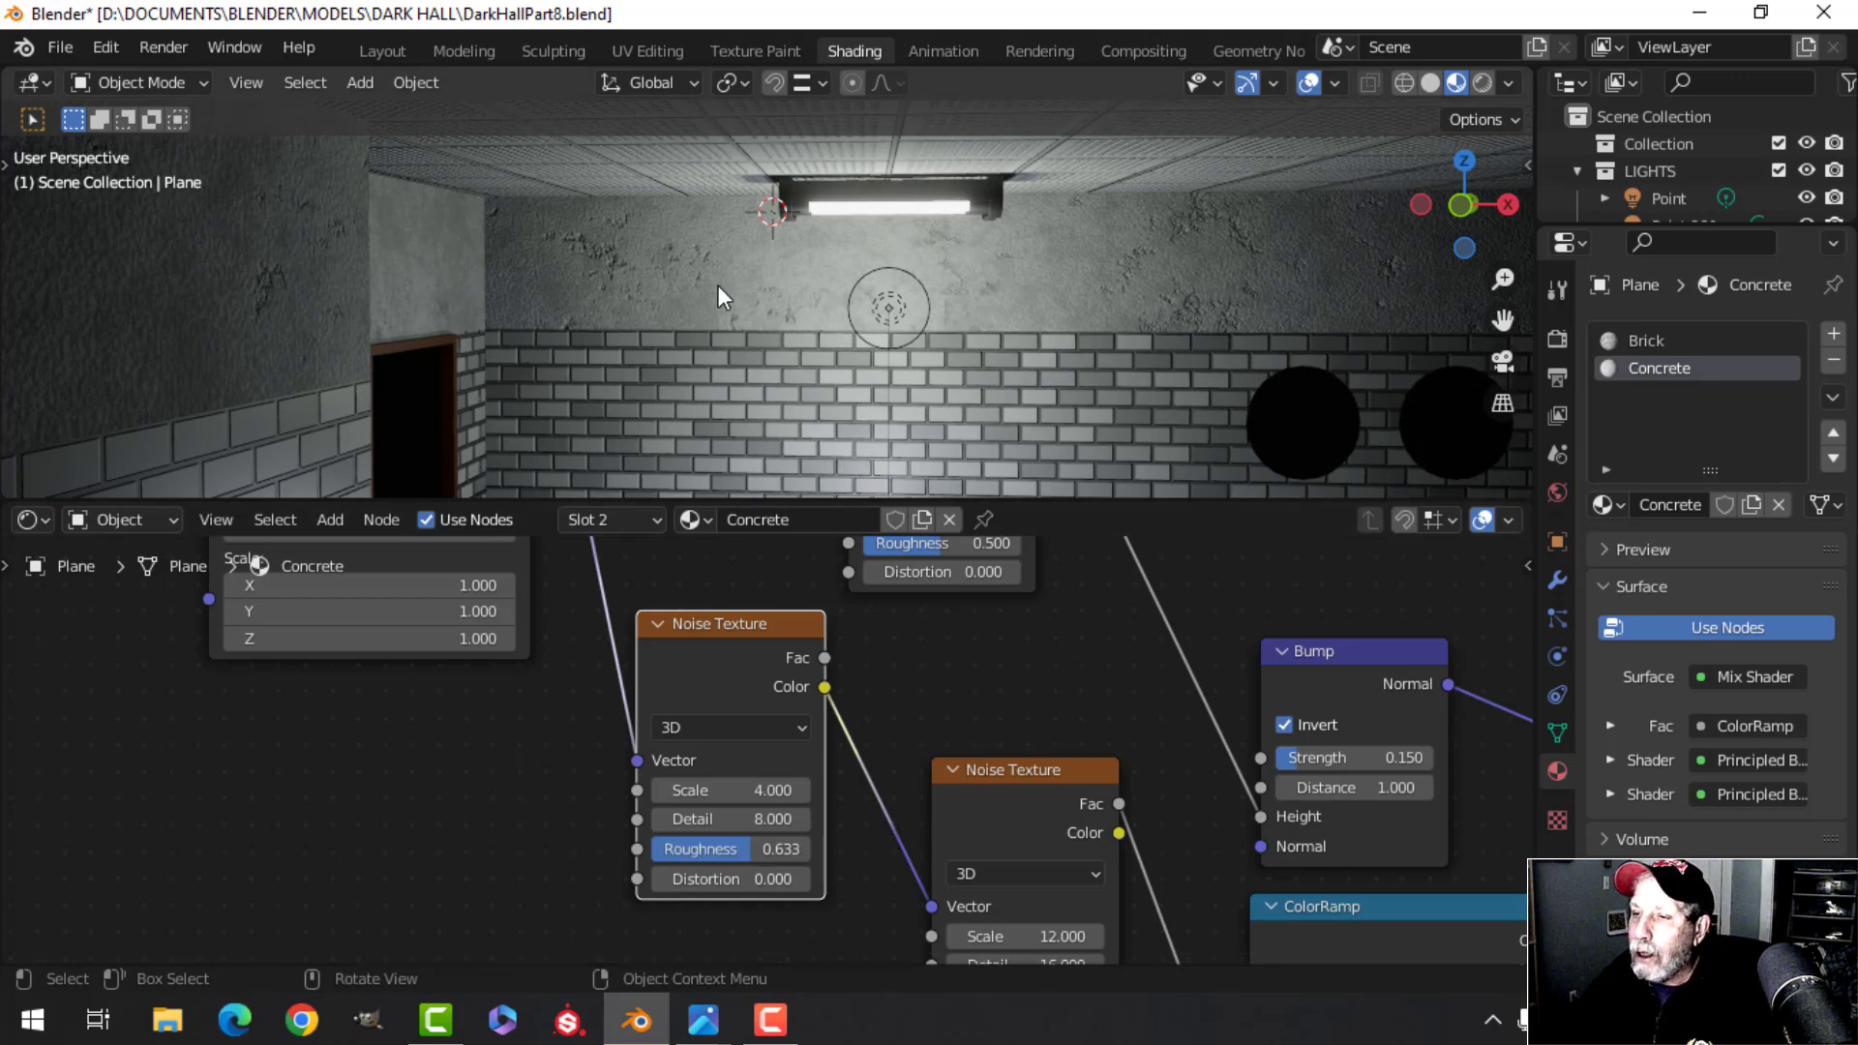
scroll(718, 286, up, 3)
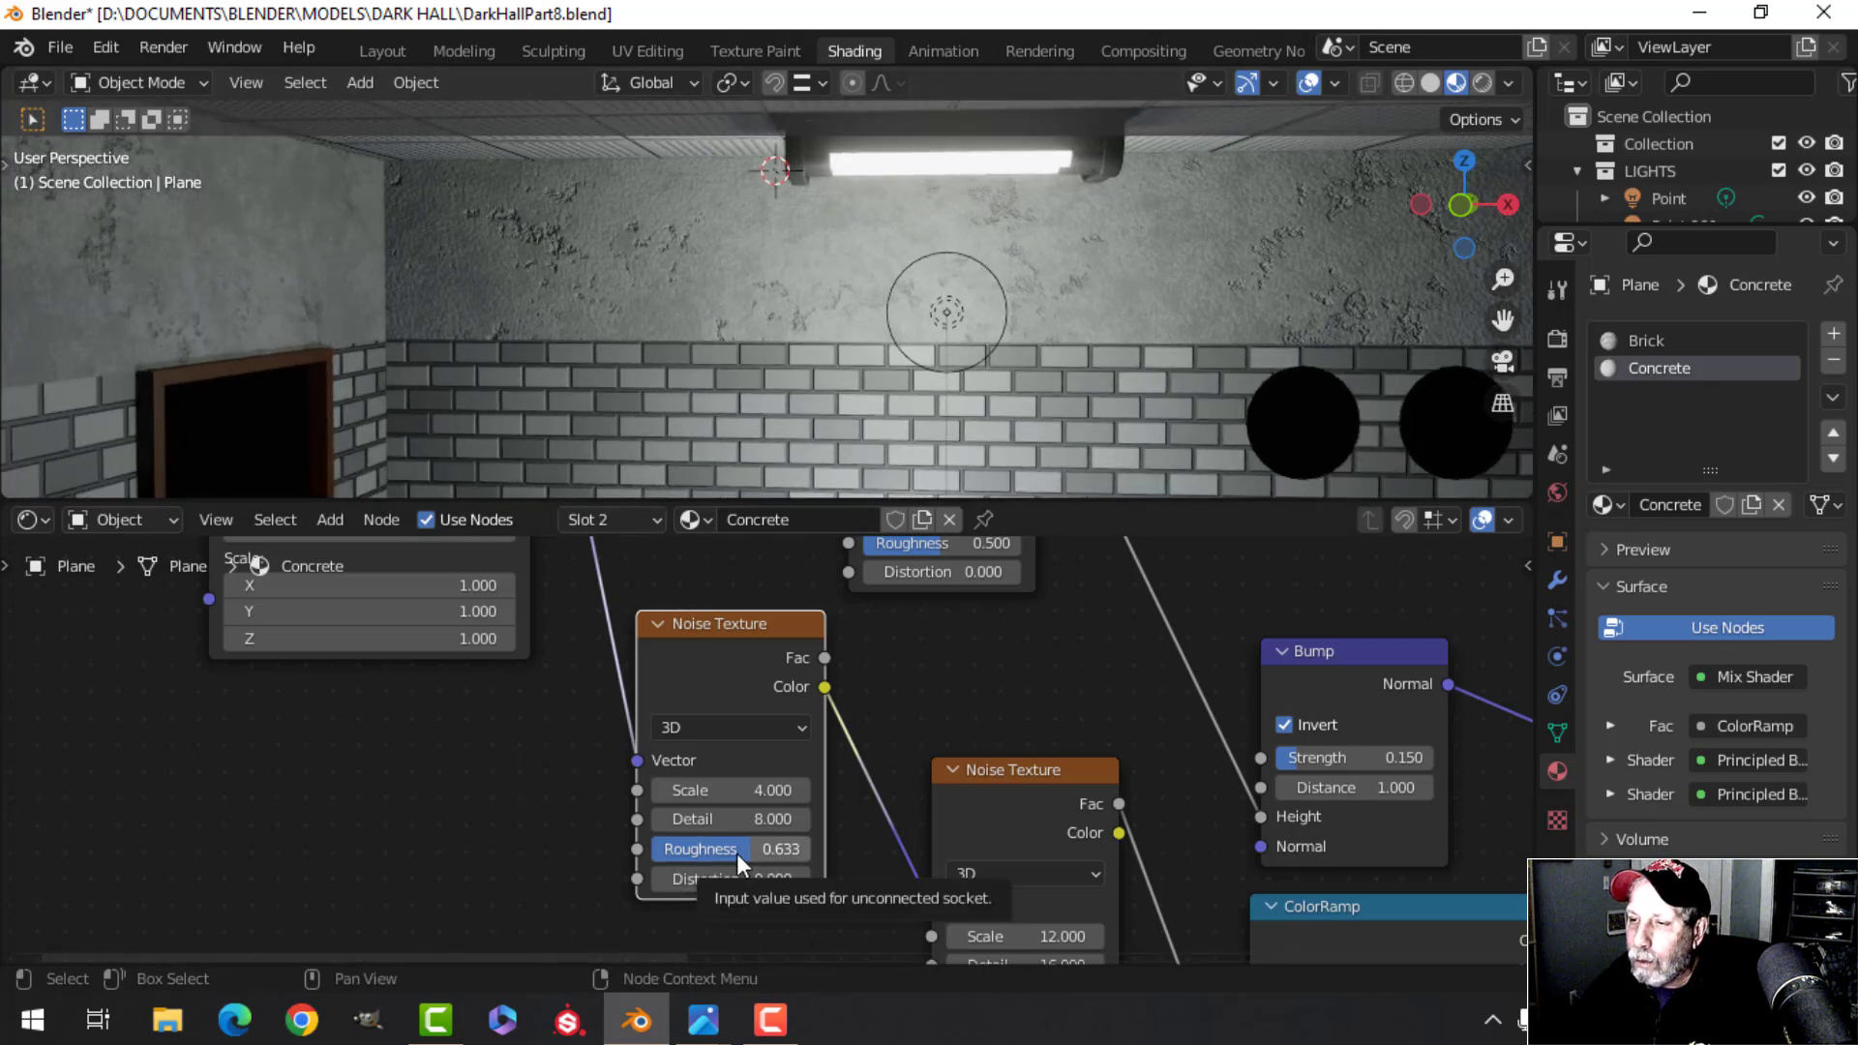
drag(735, 854, 729, 853)
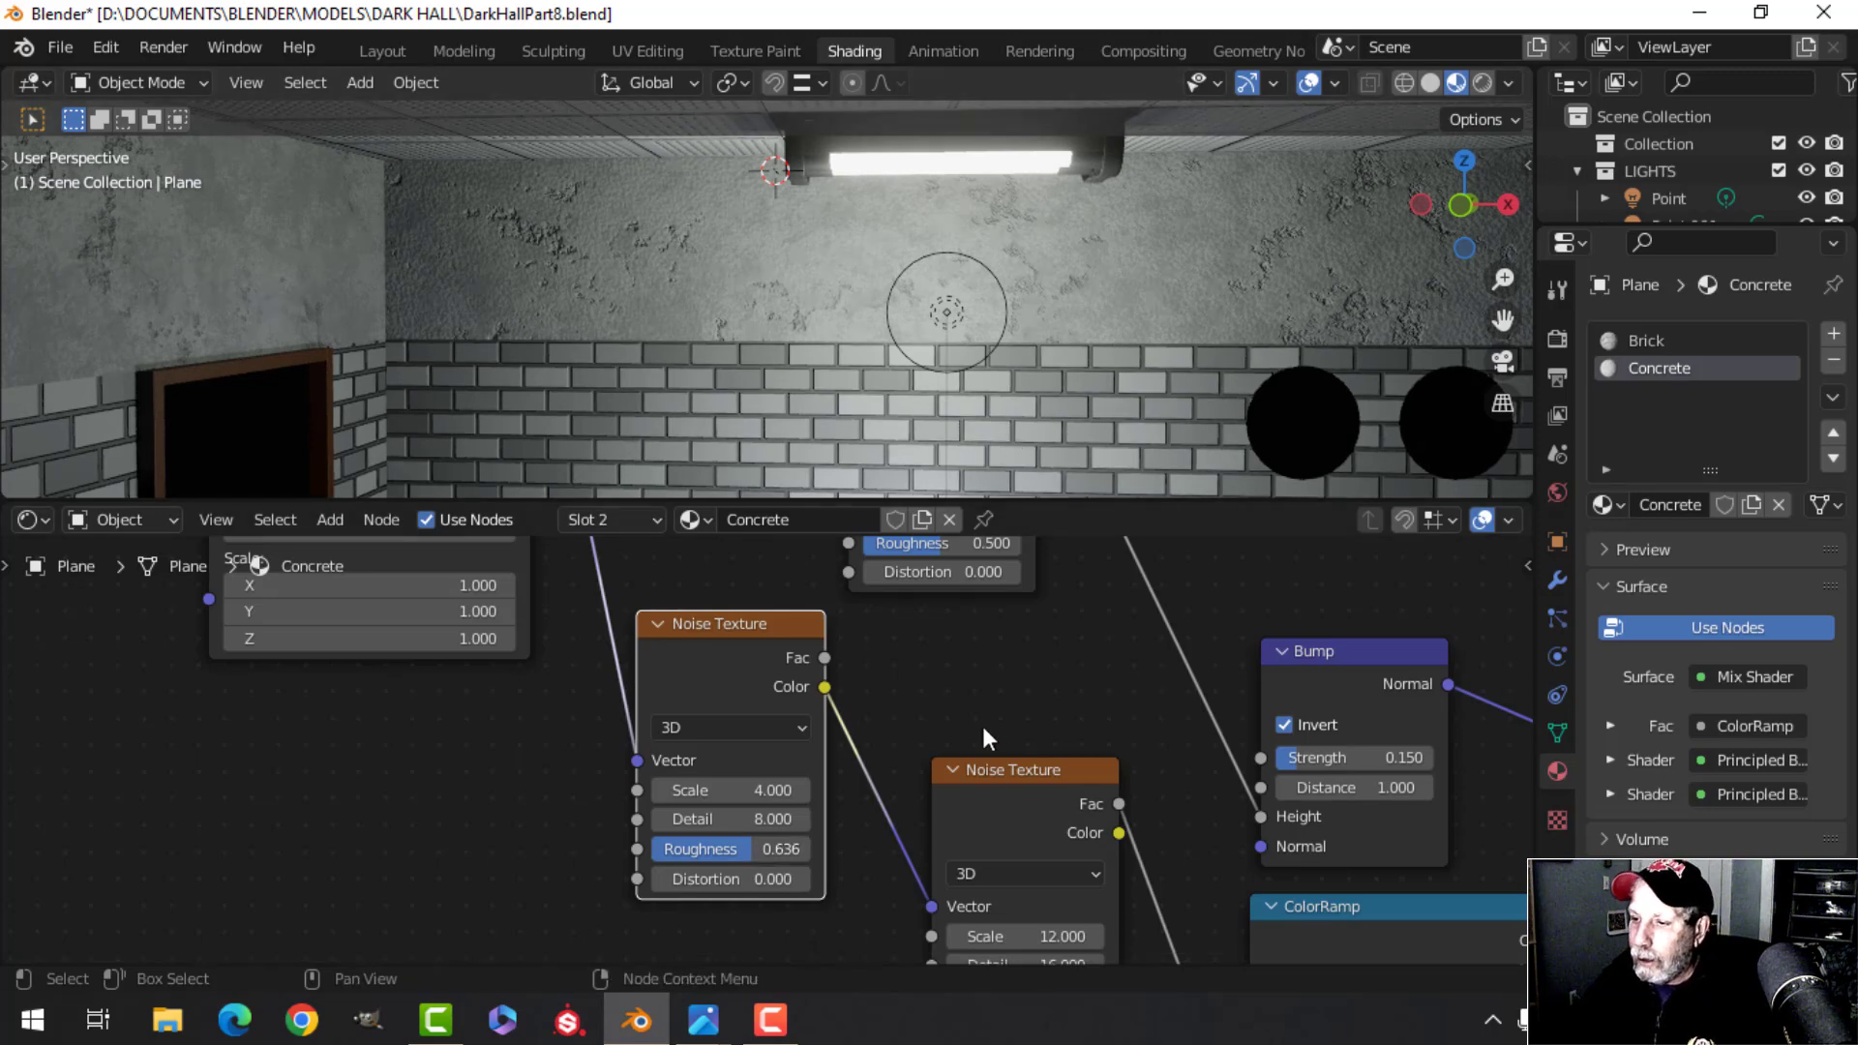
scroll(978, 716, down, 1)
middle_drag(904, 717, 813, 655)
scroll(894, 665, down, 4)
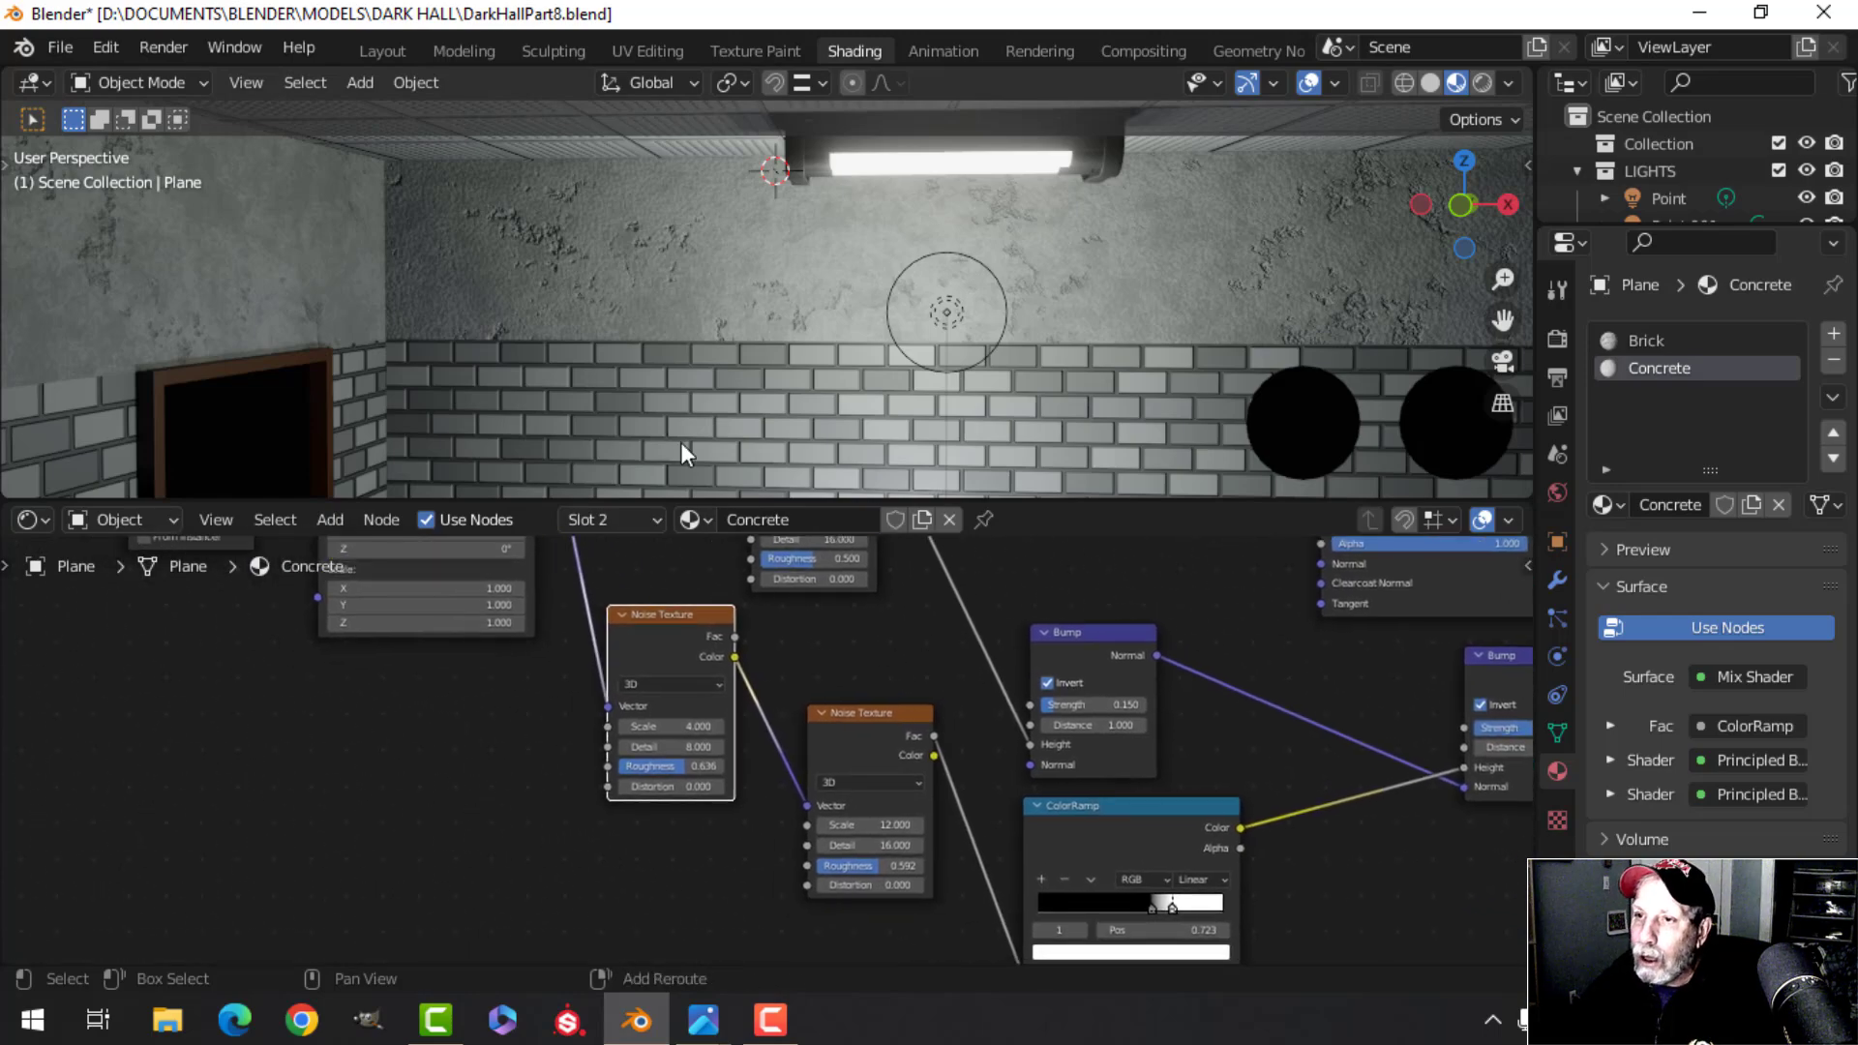
In the Layout workspace, inspect the broken-up damage on the hall's walls from several angles and compare it with NewConcrete-studio.jpg in the image viewer
click(381, 50)
scroll(1103, 499, up, 3)
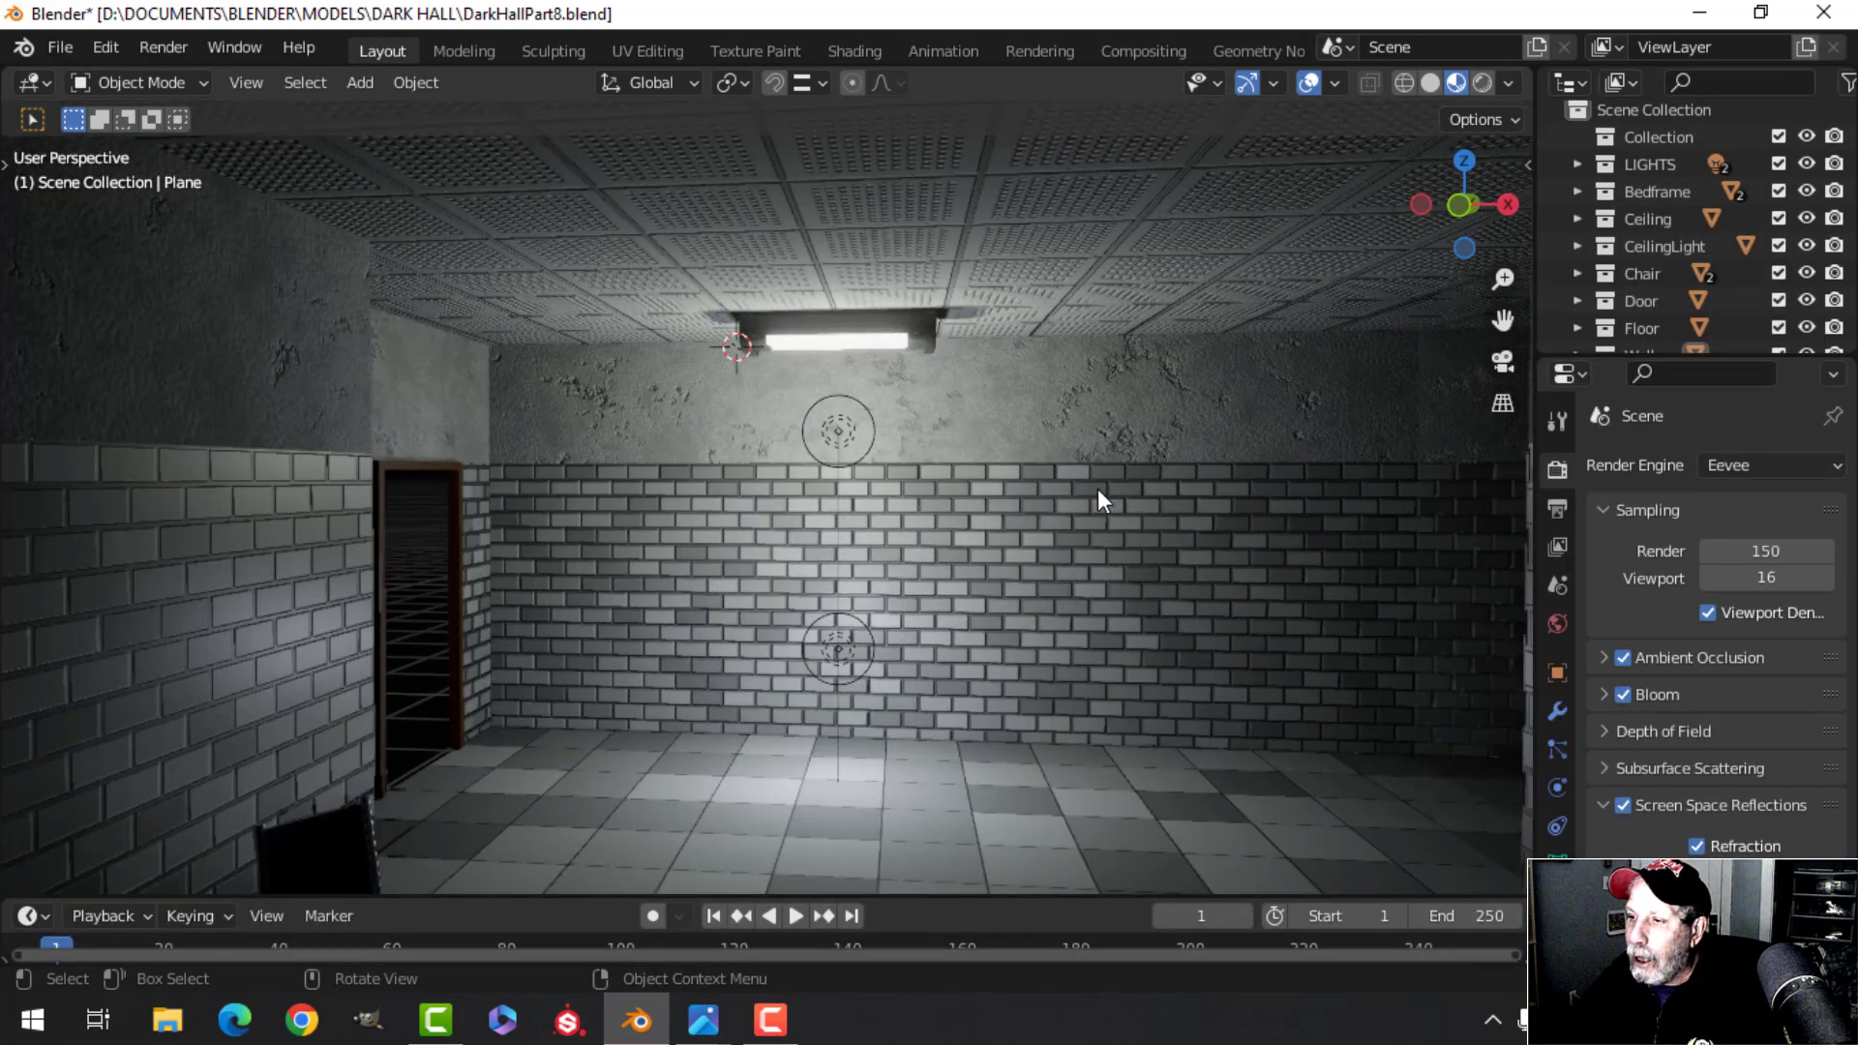
middle_drag(1292, 467, 1205, 463)
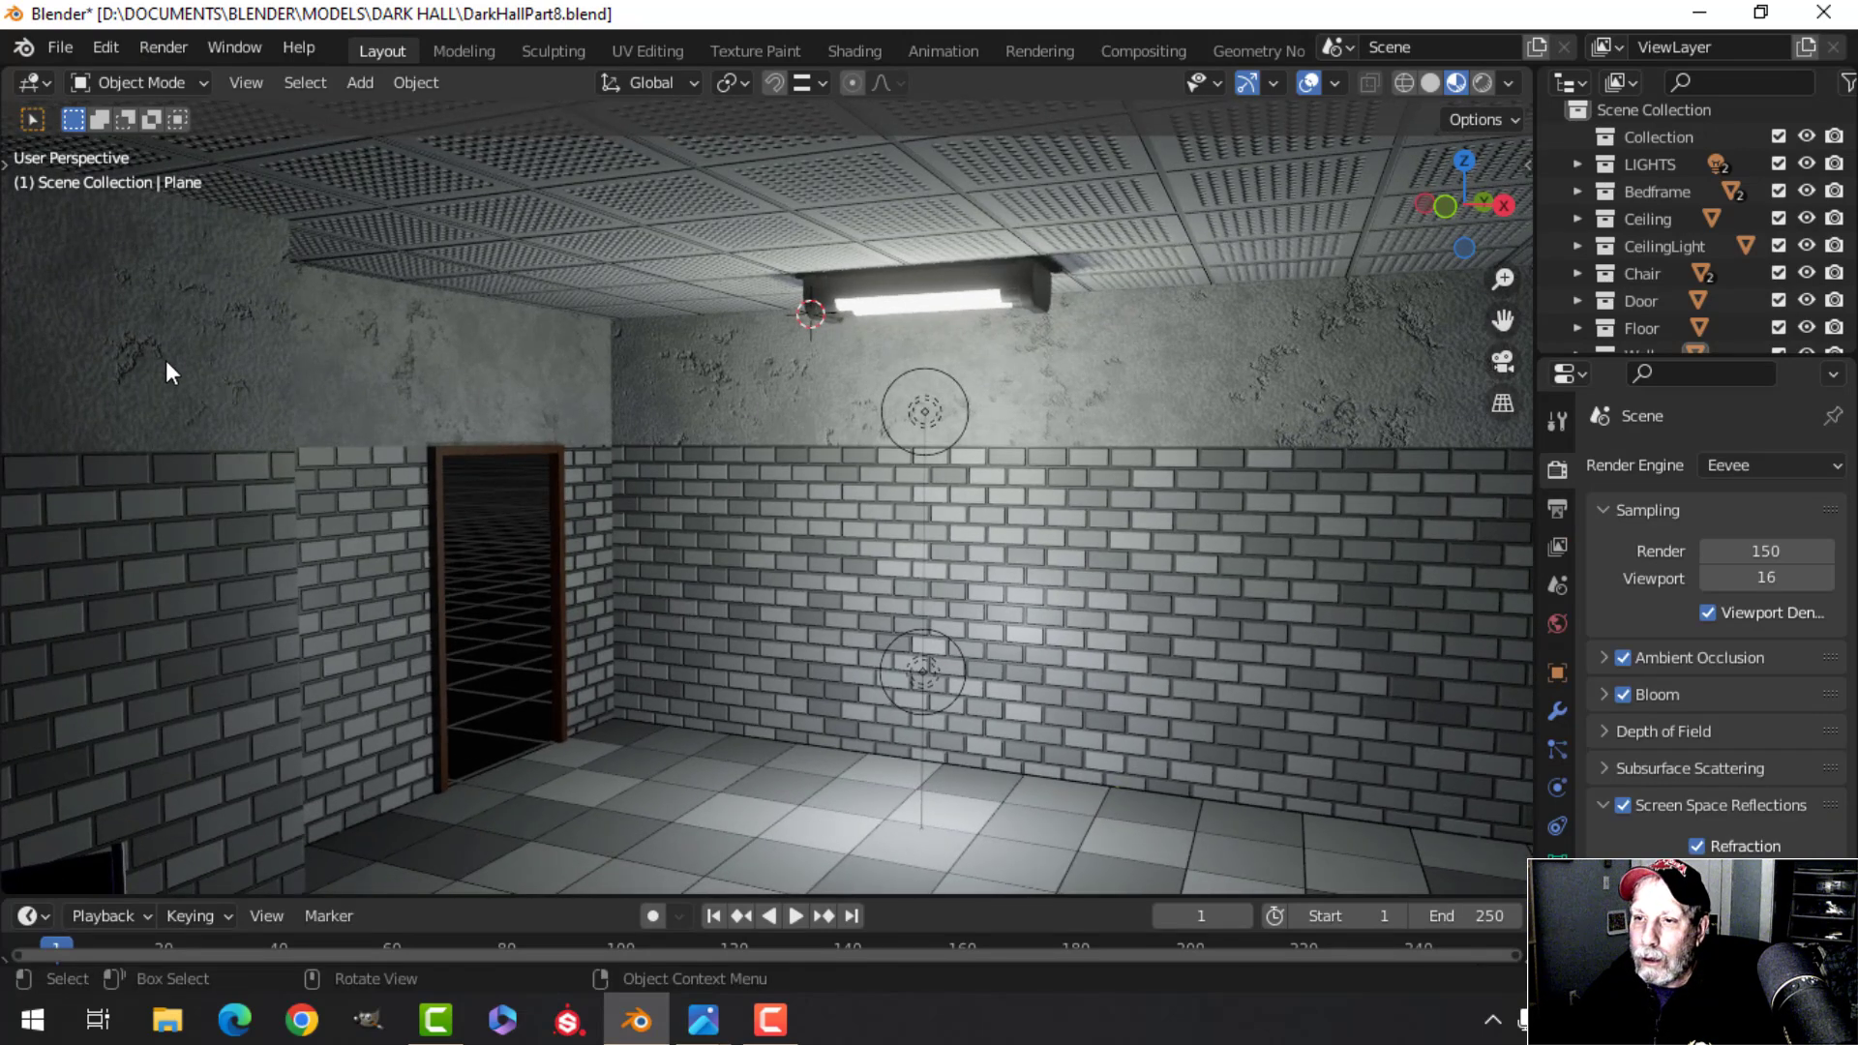
scroll(733, 408, down, 2)
mouse_move(788, 411)
middle_down()
mouse_move(816, 410)
mouse_move(797, 443)
middle_up()
scroll(1161, 492, up, 2)
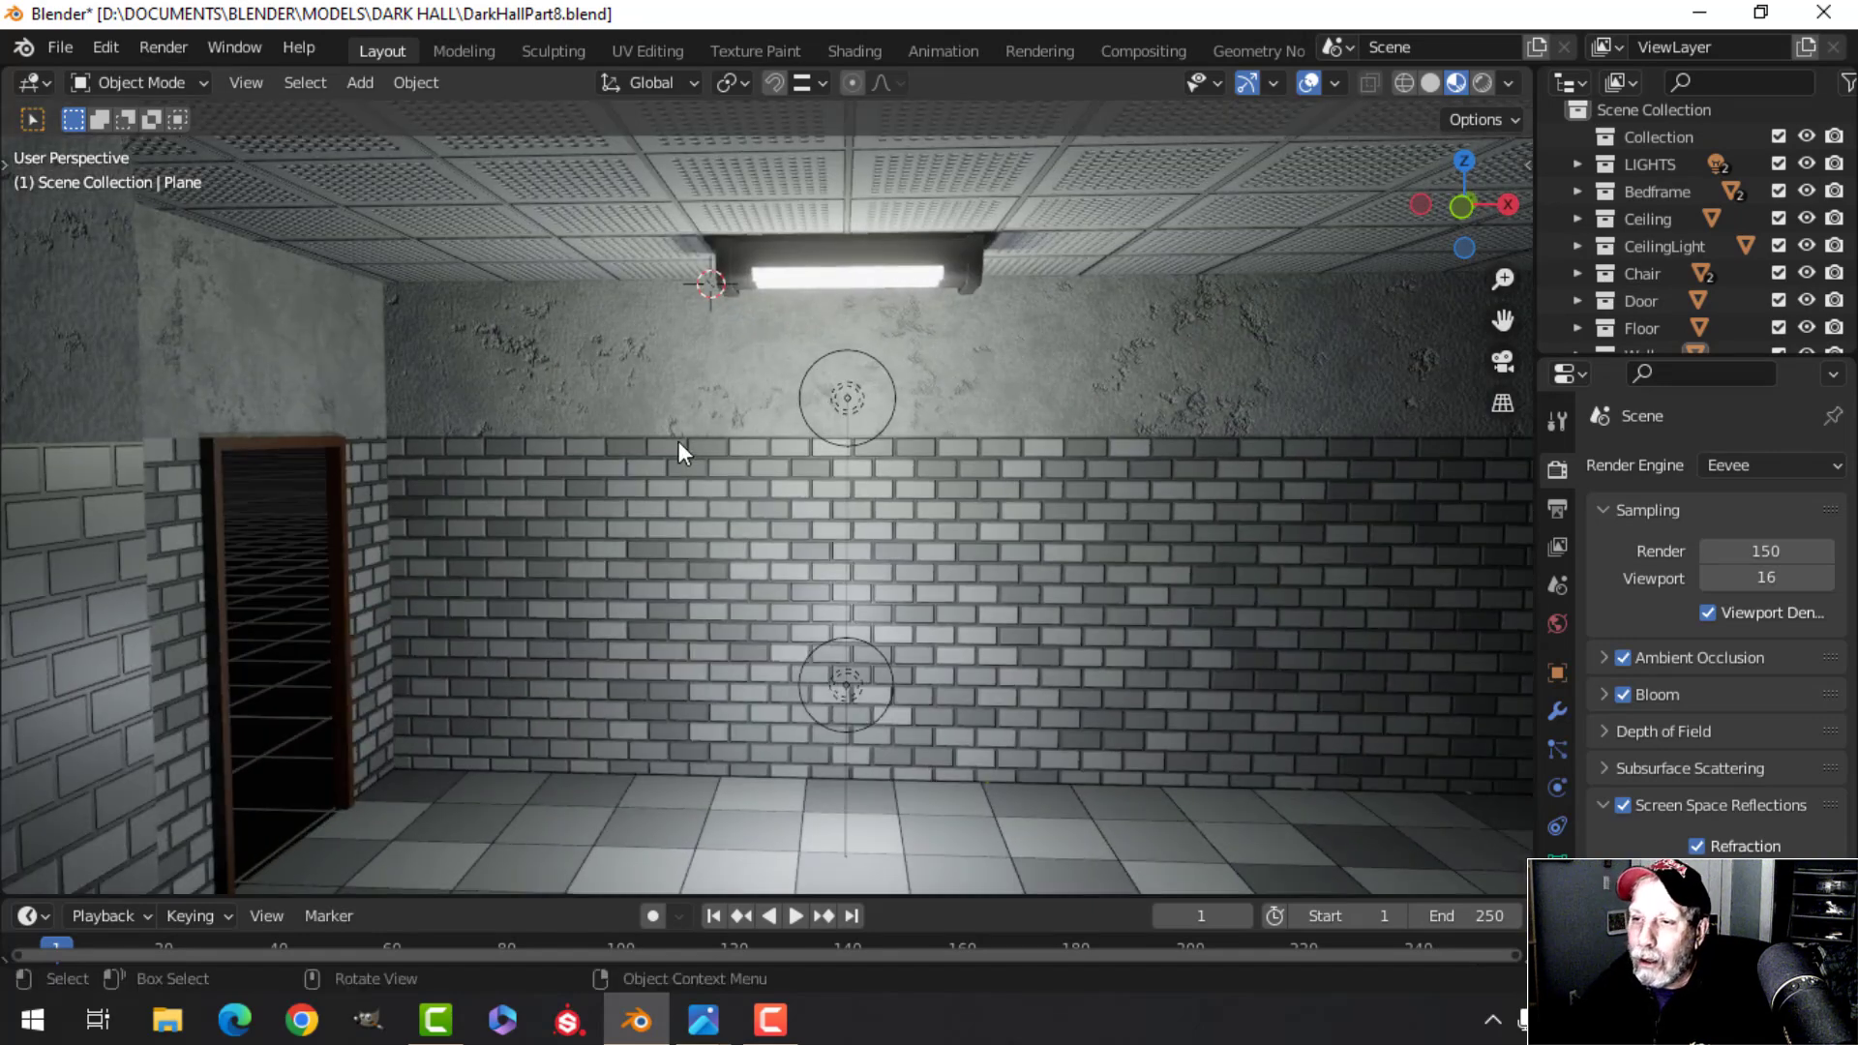
middle_drag(677, 441, 729, 410)
scroll(867, 521, down, 1)
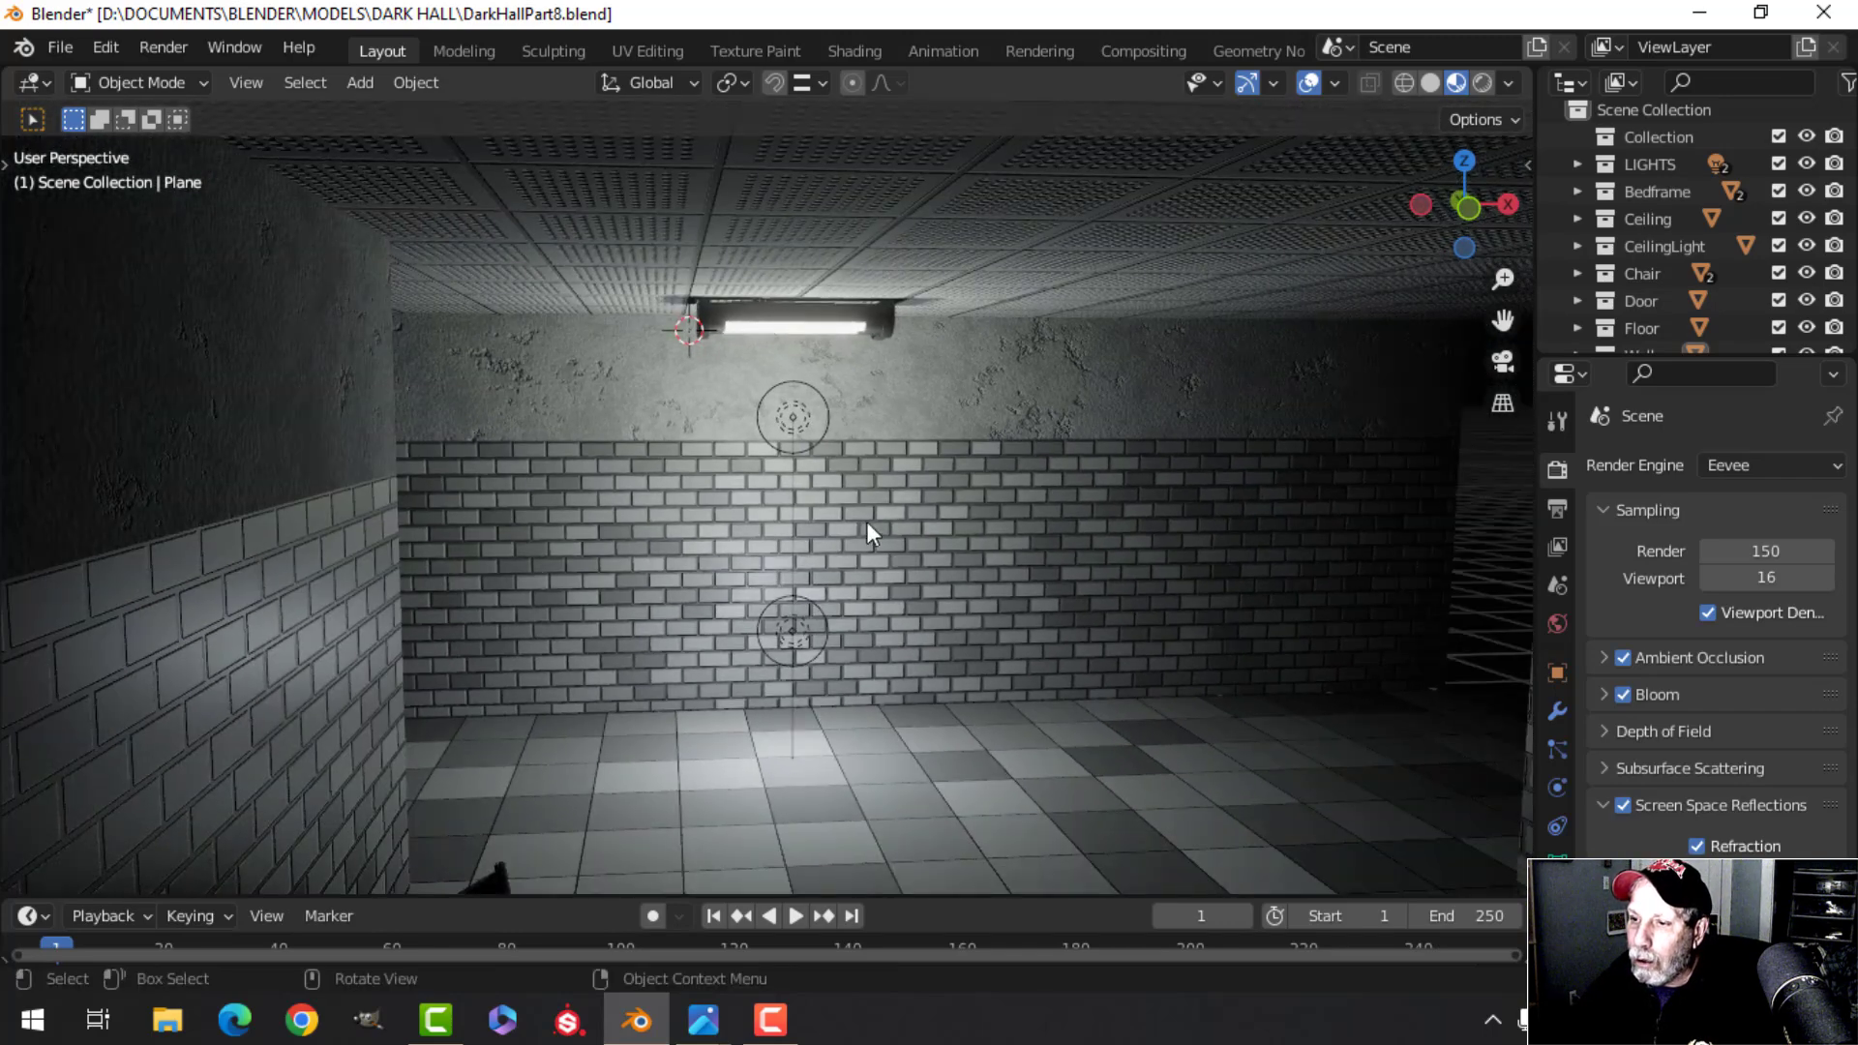
click(703, 1019)
click(556, 870)
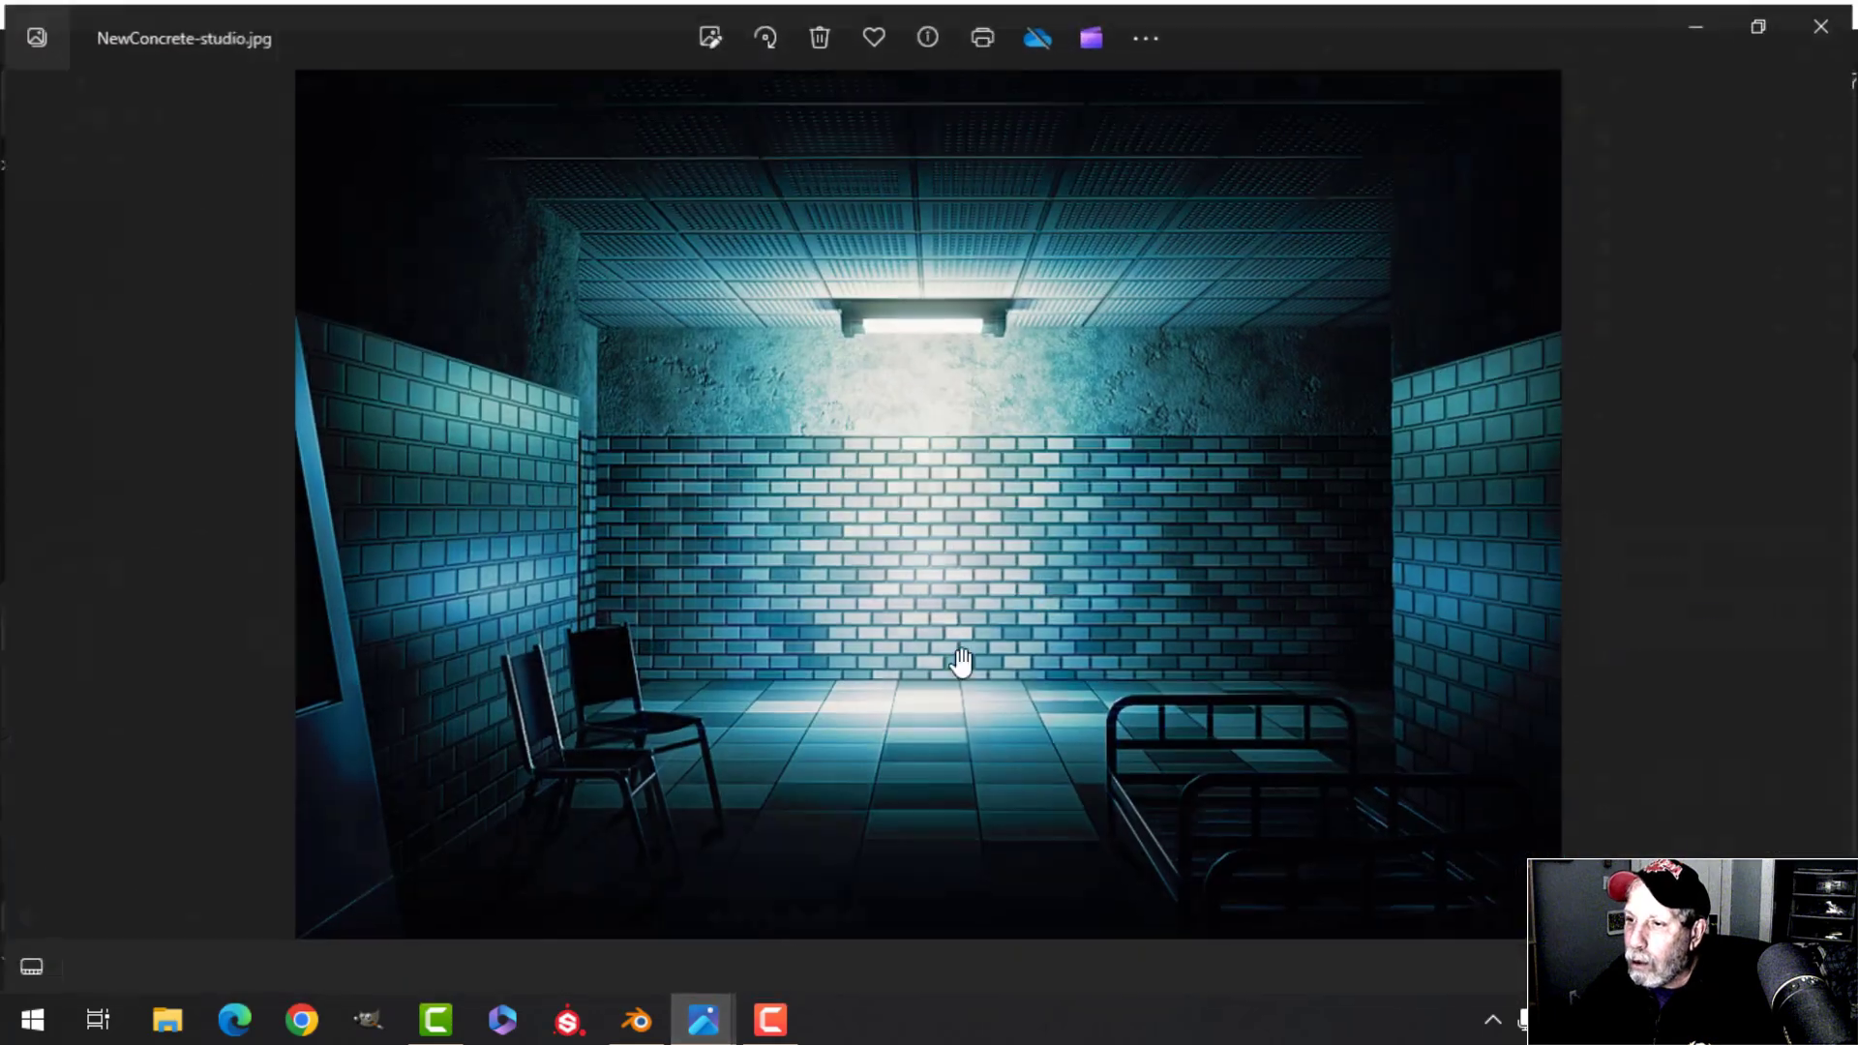